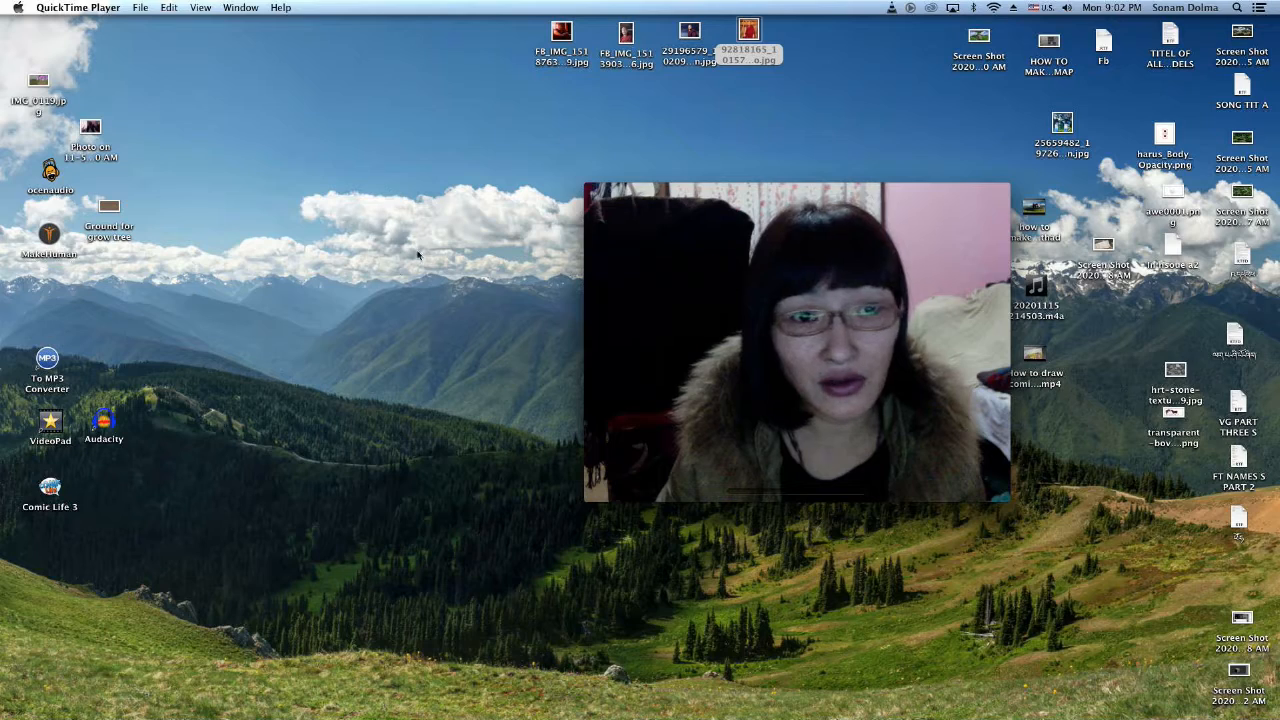
- Shrink the Movie Recording window and switch to Blender by launching it
{"action": "left_click_drag", "start_coordinate": [1009, 500], "coordinate": [838, 370]}
{"action": "left_click_drag", "start_coordinate": [782, 199], "coordinate": [796, 221]}
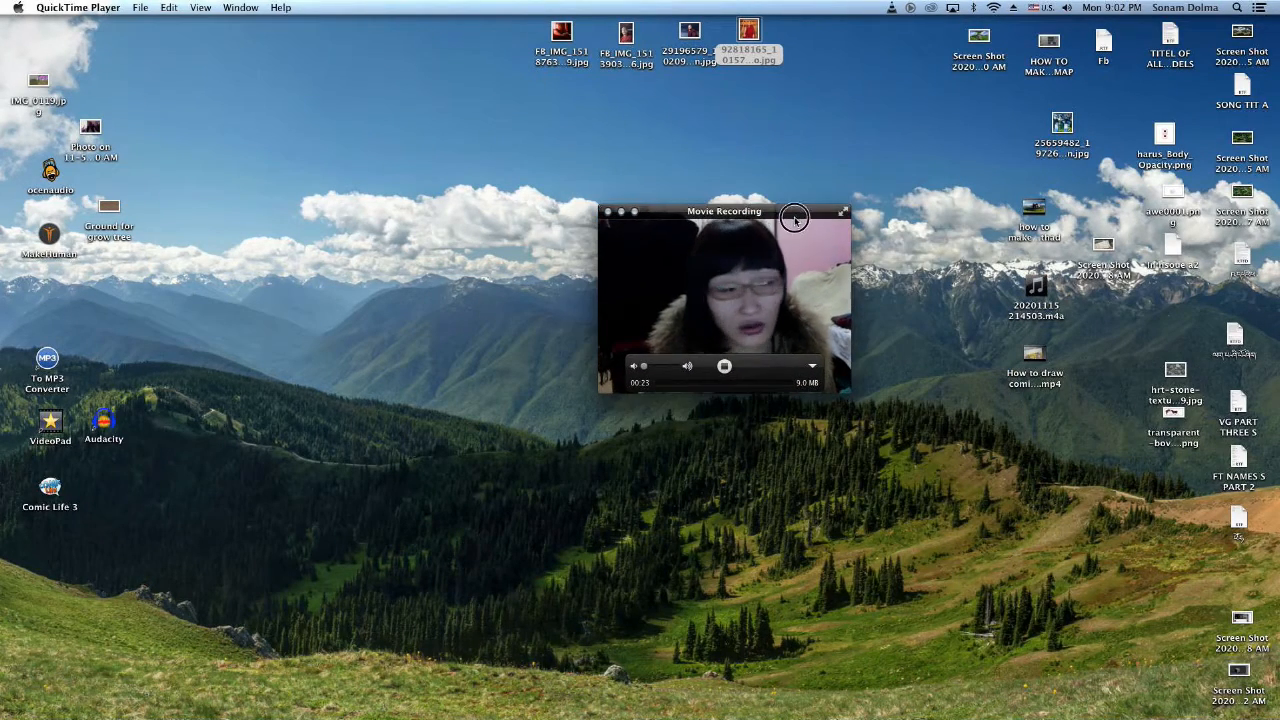
{"action": "mouse_move", "coordinate": [18, 447]}
{"action": "left_click", "coordinate": [18, 424]}
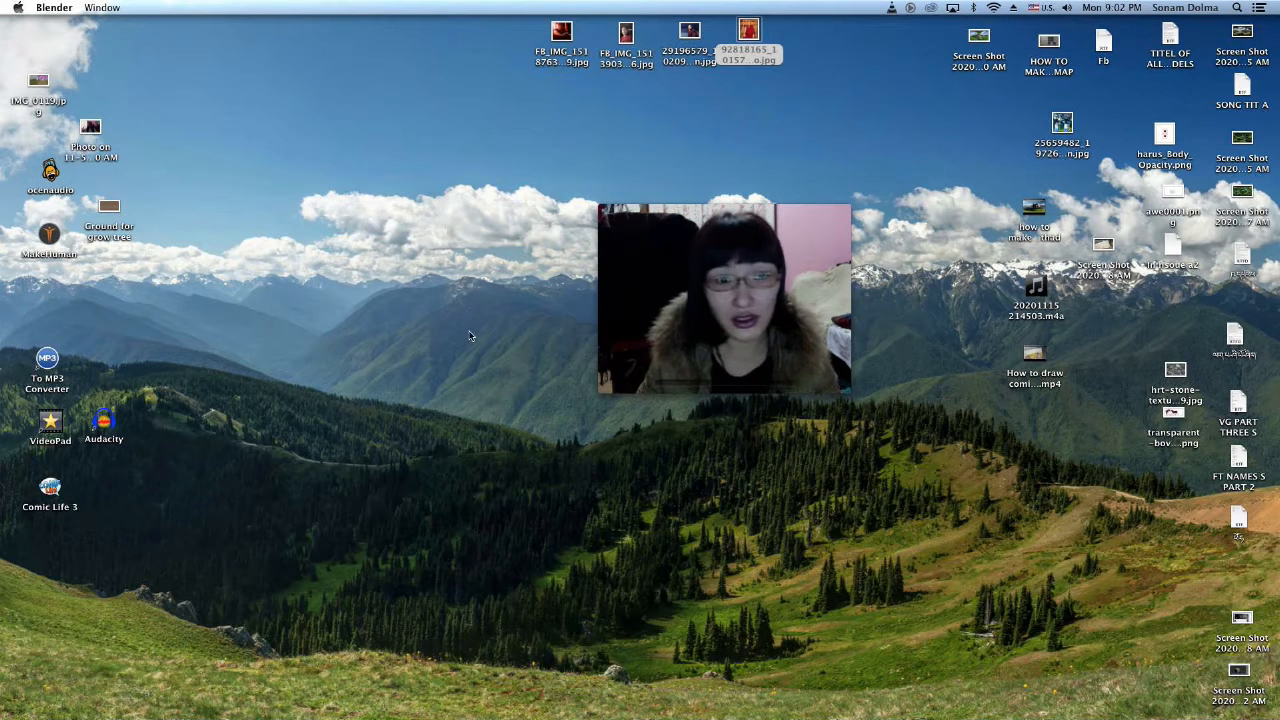
{"action": "mouse_move", "coordinate": [647, 216]}
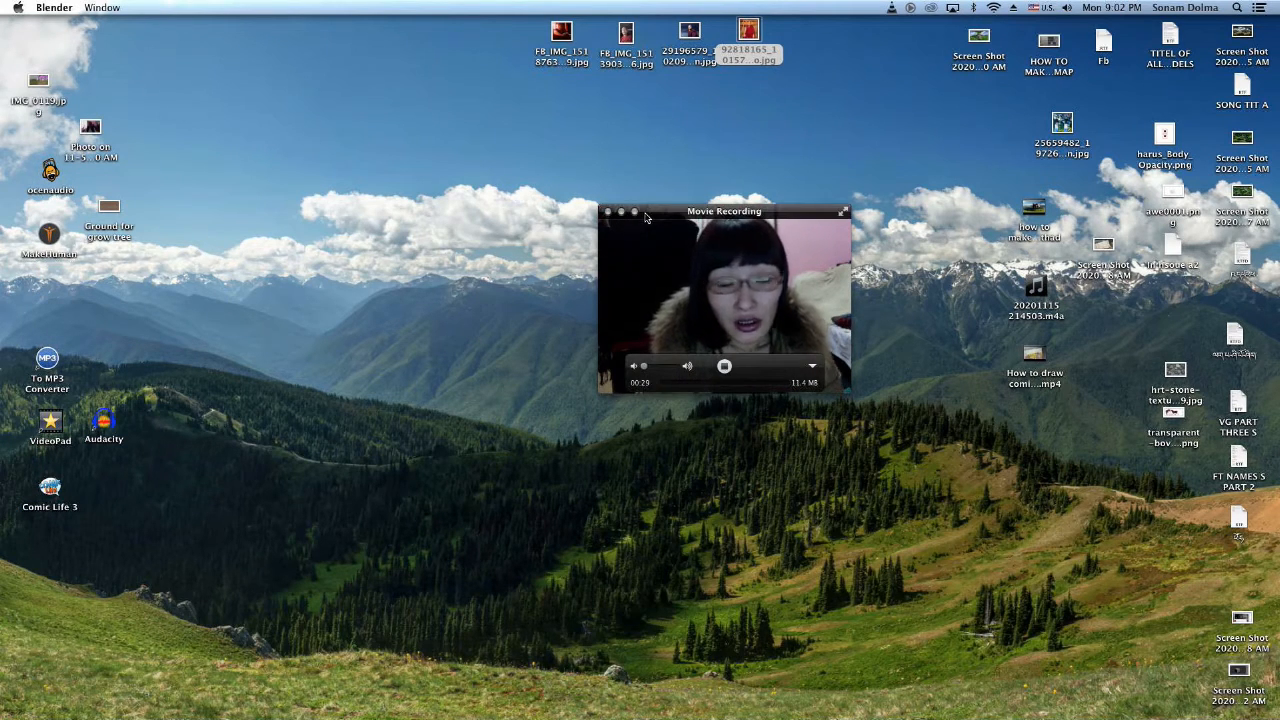
{"action": "mouse_move", "coordinate": [18, 426]}
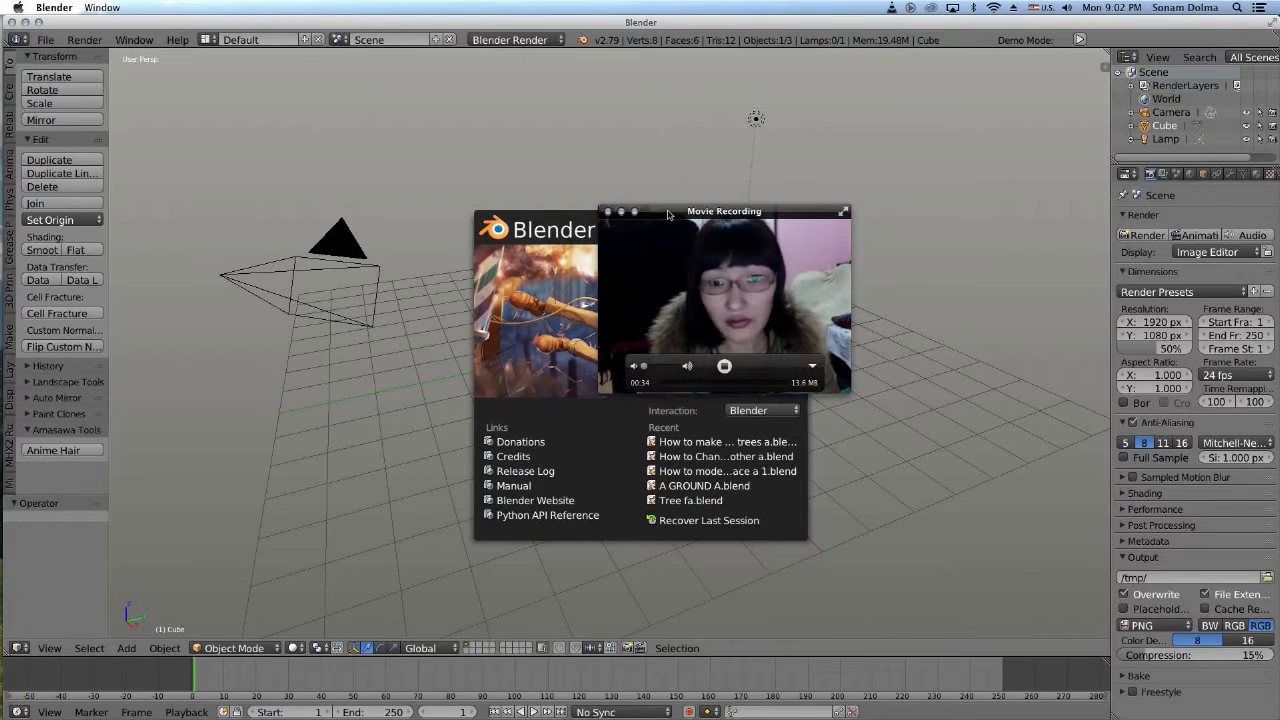
- Move the Movie Recording window away from the centre of the viewport, shrink it further and dismiss the splash screen
{"action": "left_click_drag", "start_coordinate": [670, 215], "coordinate": [829, 460]}
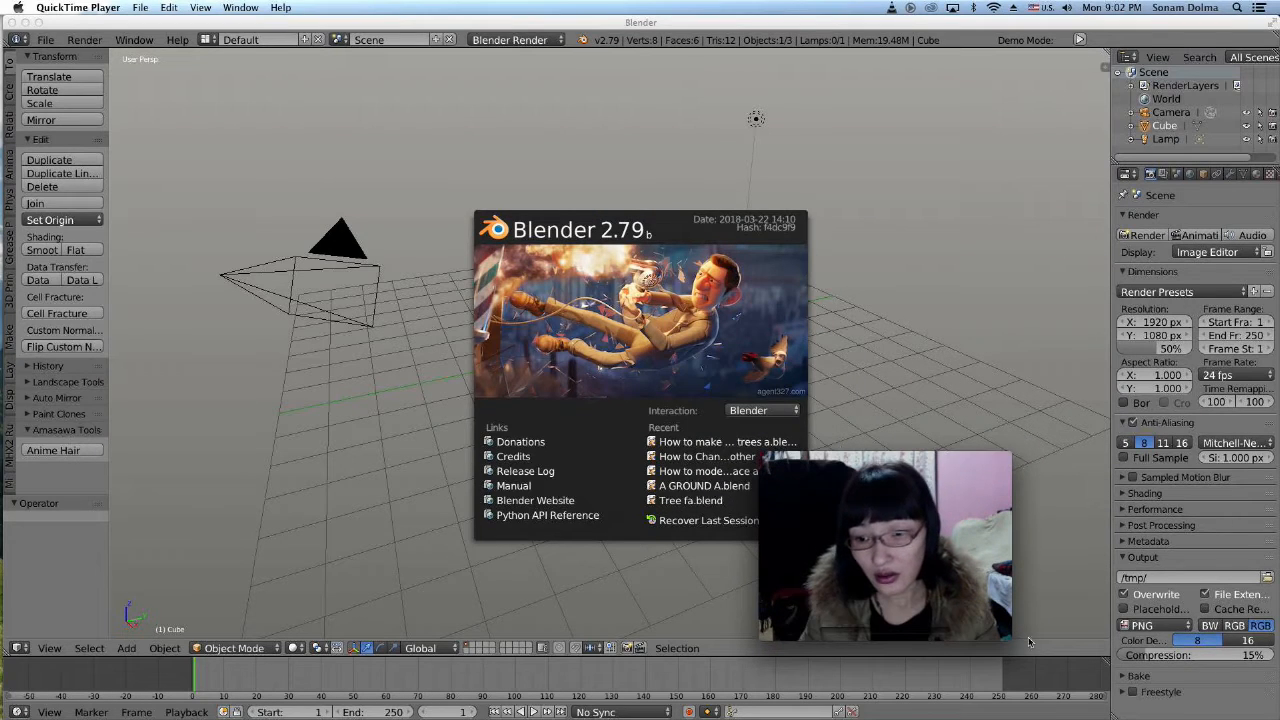
{"action": "left_click_drag", "start_coordinate": [1010, 638], "coordinate": [929, 591]}
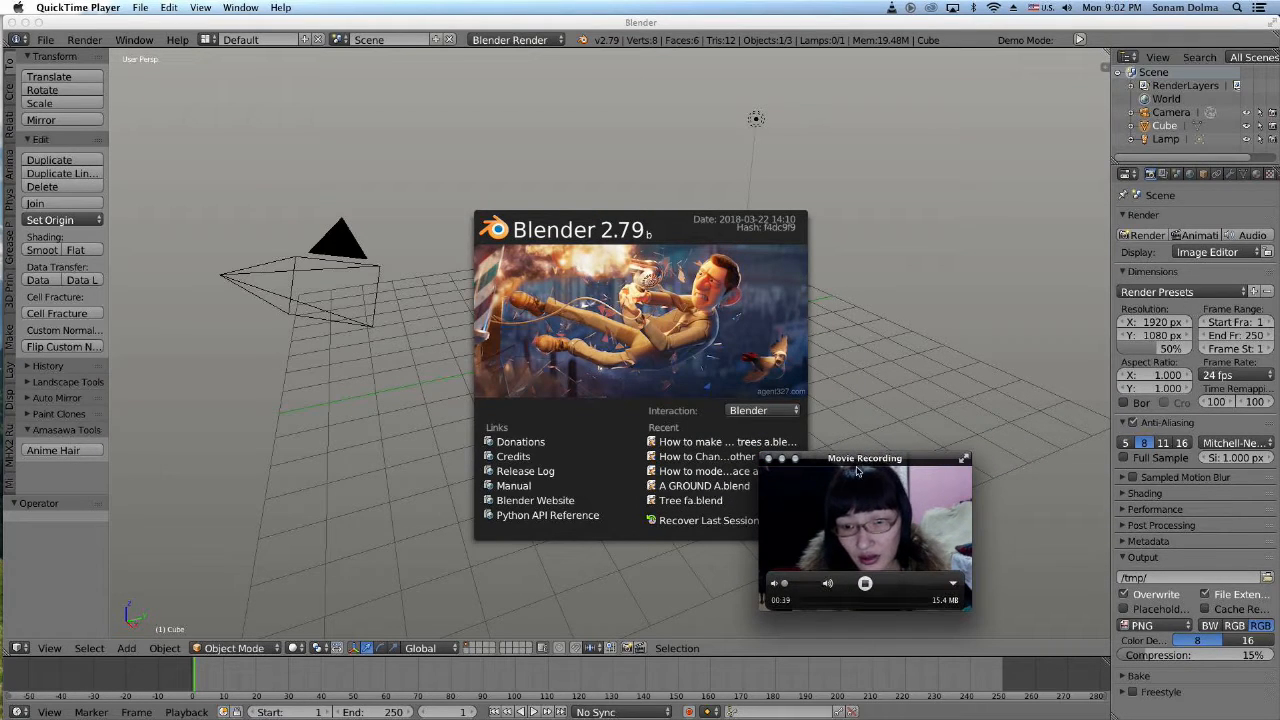
{"action": "left_click_drag", "start_coordinate": [857, 463], "coordinate": [851, 489]}
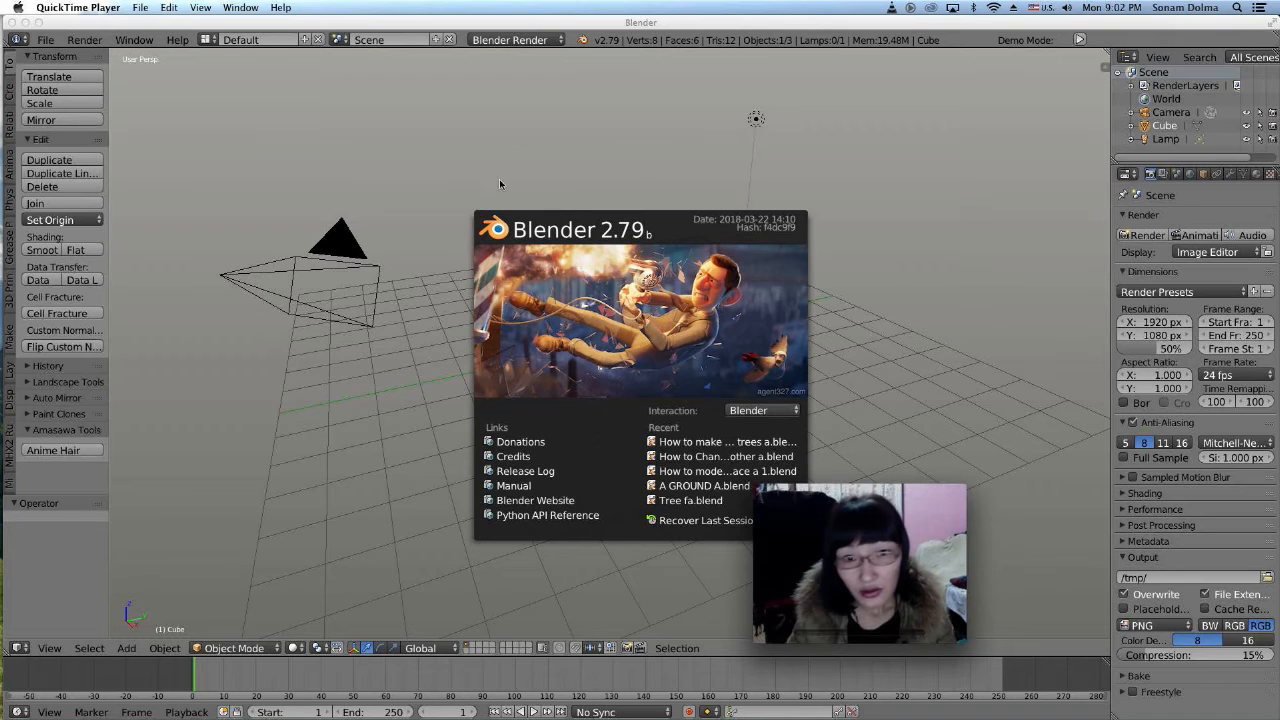
{"action": "left_click", "coordinate": [519, 141]}
{"action": "left_click", "coordinate": [608, 169]}
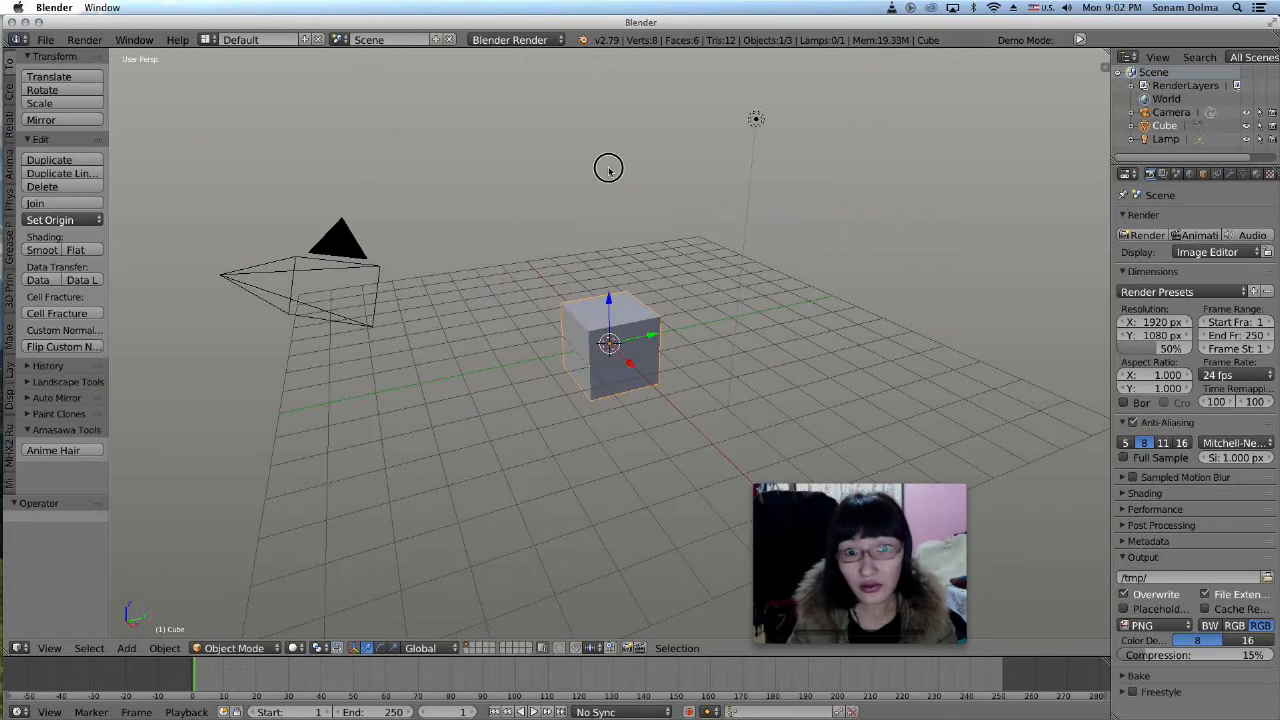
- Show the 3D view's properties region and start the Screencast Keys display with a mouse size of 138
{"action": "left_click", "coordinate": [1105, 65]}
{"action": "left_click_drag", "start_coordinate": [837, 491], "coordinate": [854, 490]}
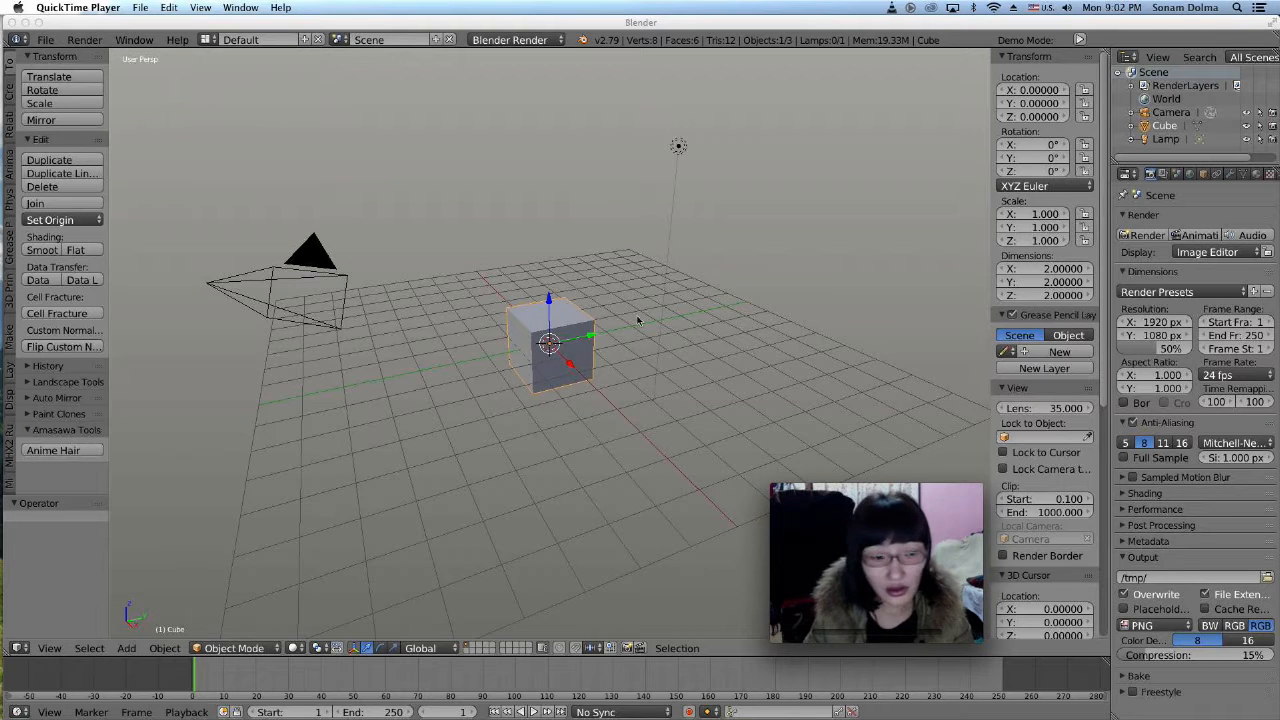
{"action": "scroll", "coordinate": [590, 333], "scroll_direction": "down", "scroll_amount": 10}
{"action": "scroll", "coordinate": [590, 333], "scroll_direction": "up", "scroll_amount": 11}
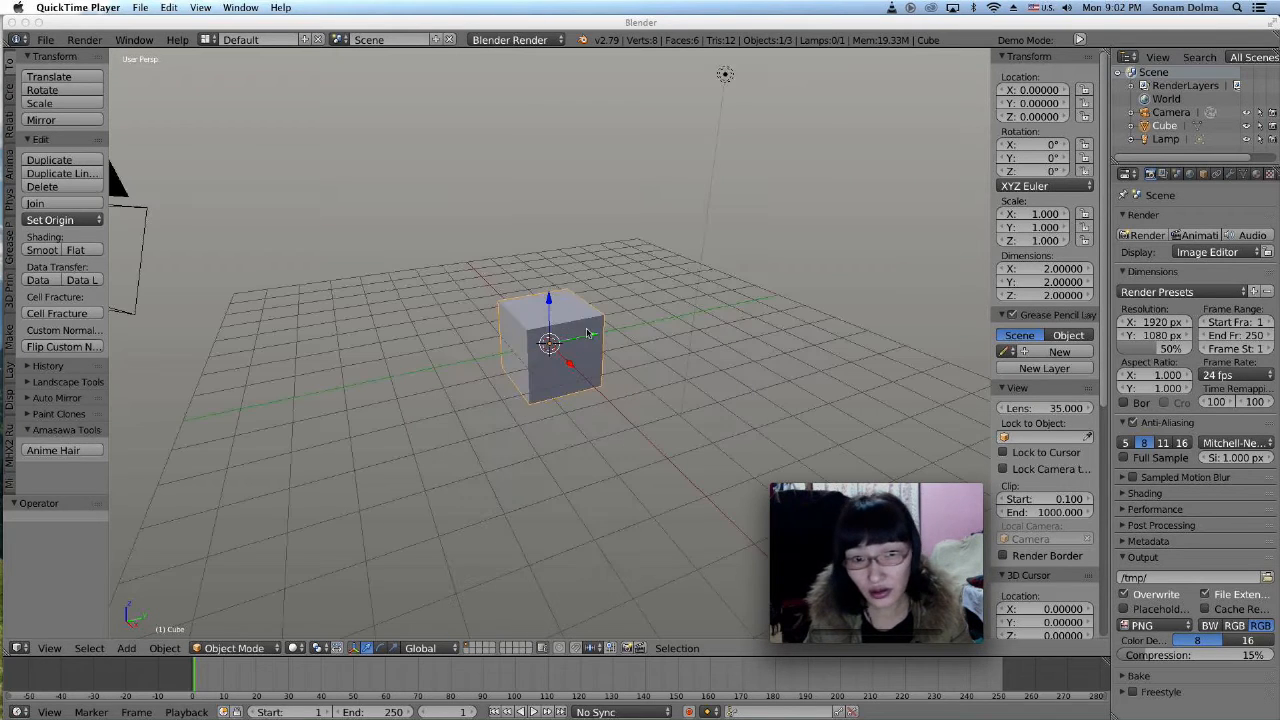
{"action": "left_click", "coordinate": [1105, 204]}
{"action": "scroll", "coordinate": [1105, 204], "scroll_direction": "down", "scroll_amount": 10}
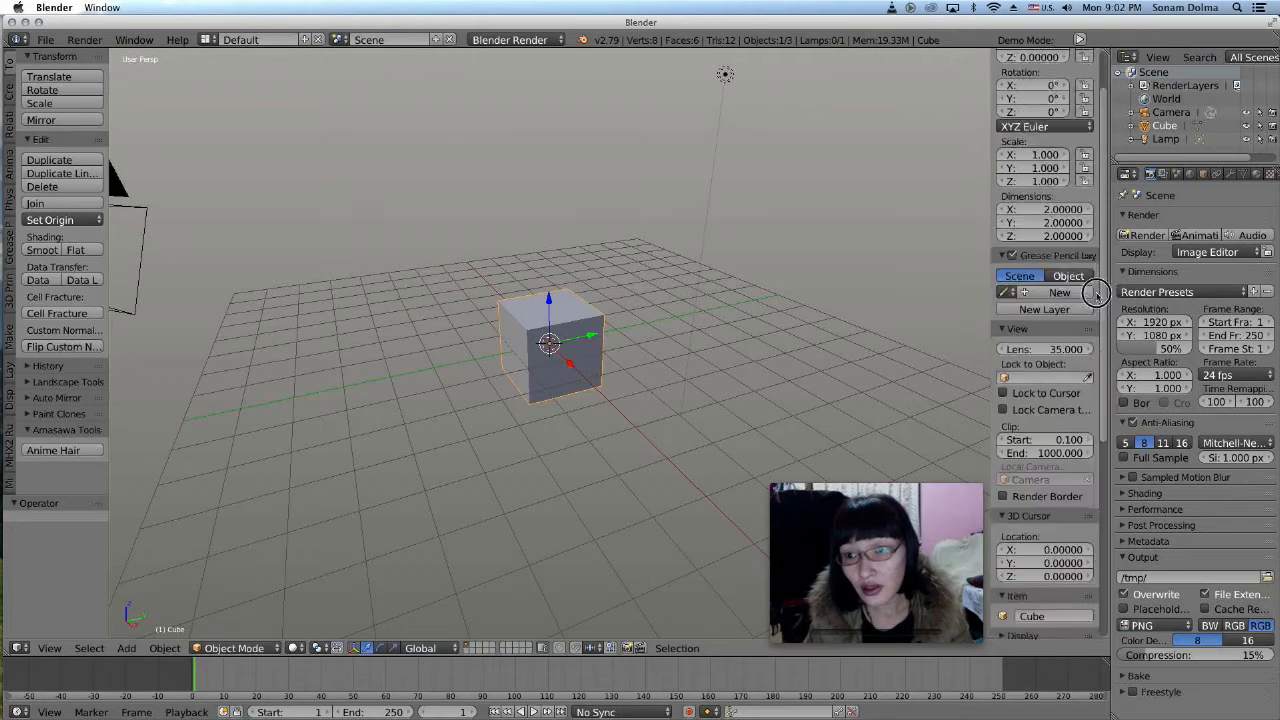
{"action": "left_click", "coordinate": [1050, 628]}
{"action": "scroll", "coordinate": [1050, 600], "scroll_direction": "down", "scroll_amount": 4}
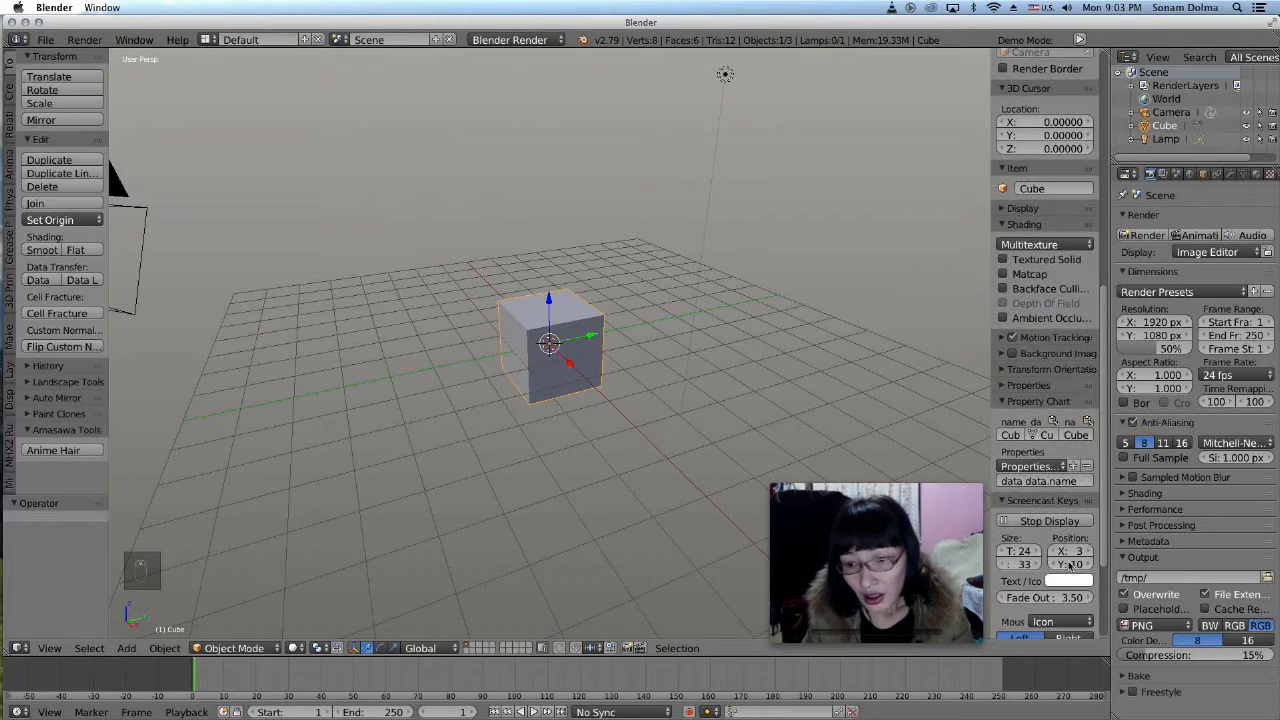
{"action": "left_click_drag", "start_coordinate": [1024, 564], "coordinate": [1110, 564]}
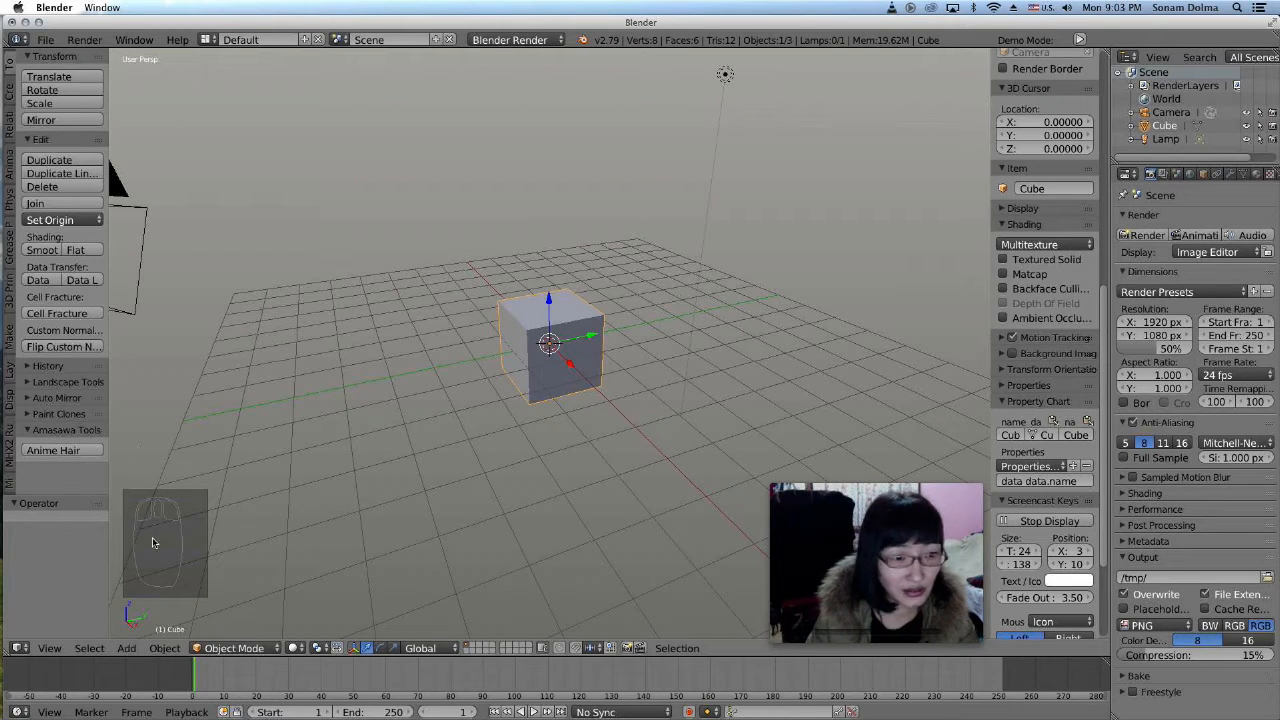
- Switch the viewport to wireframe and delete the default cube, lamp and camera
{"action": "middle_click_drag", "start_coordinate": [476, 358], "coordinate": [616, 303]}
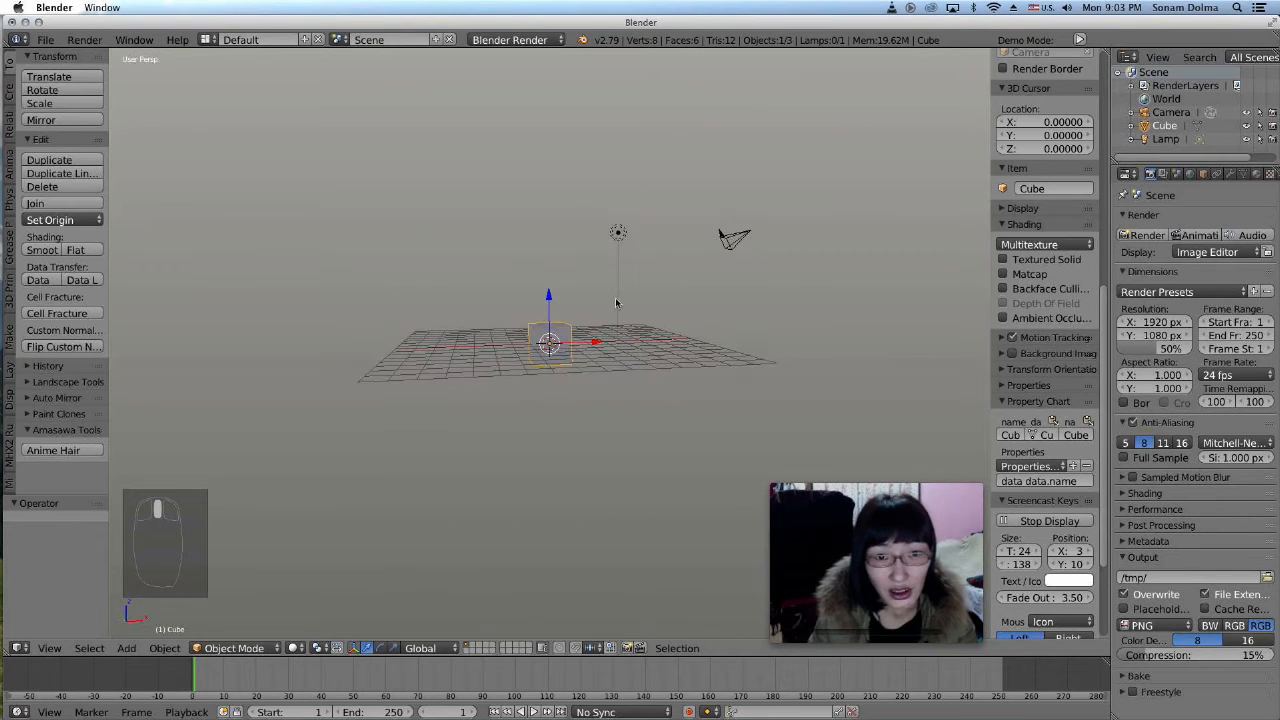
{"action": "key", "text": "a"}
{"action": "key", "text": "a"}
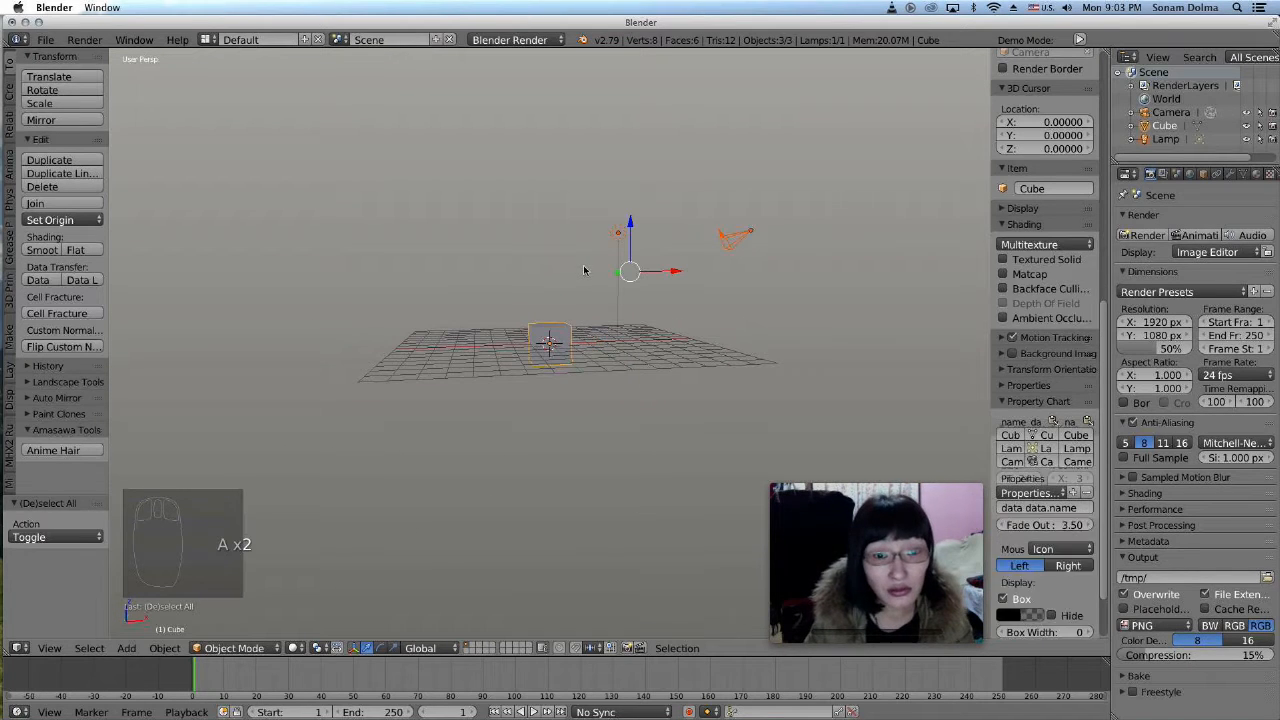
{"action": "key", "text": "z"}
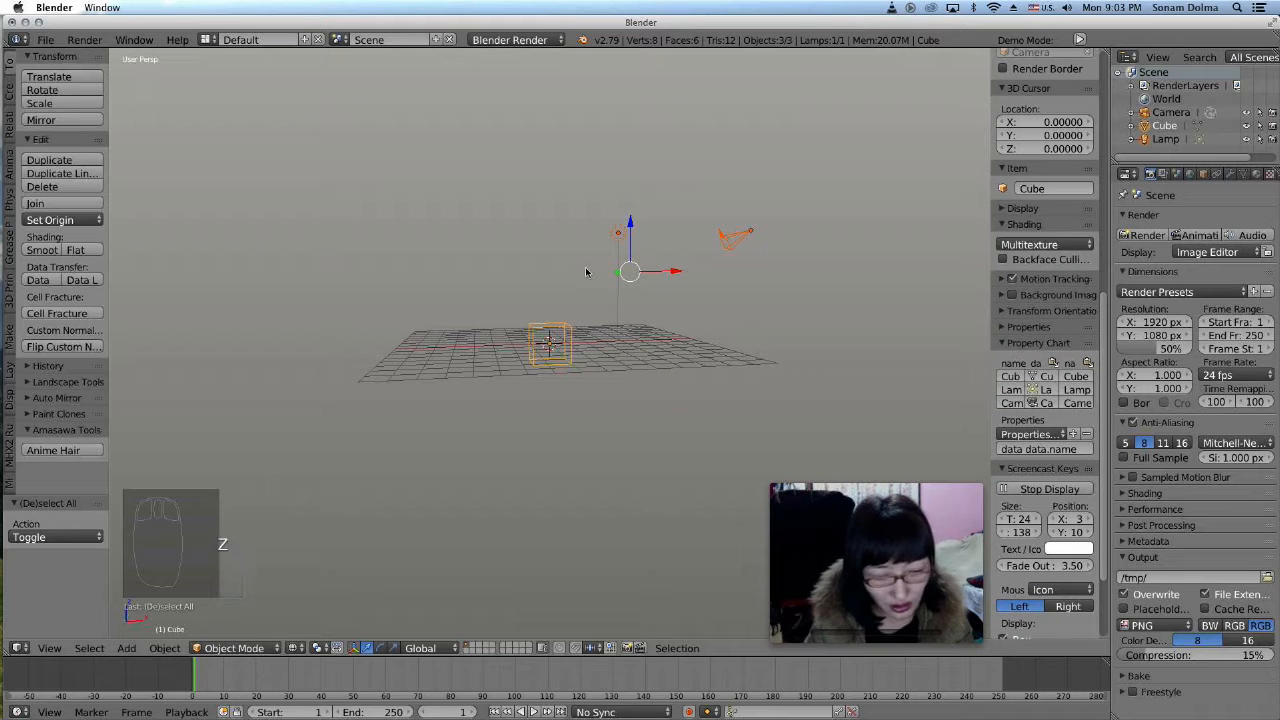
{"action": "key", "text": "x"}
{"action": "left_click", "coordinate": [592, 266]}
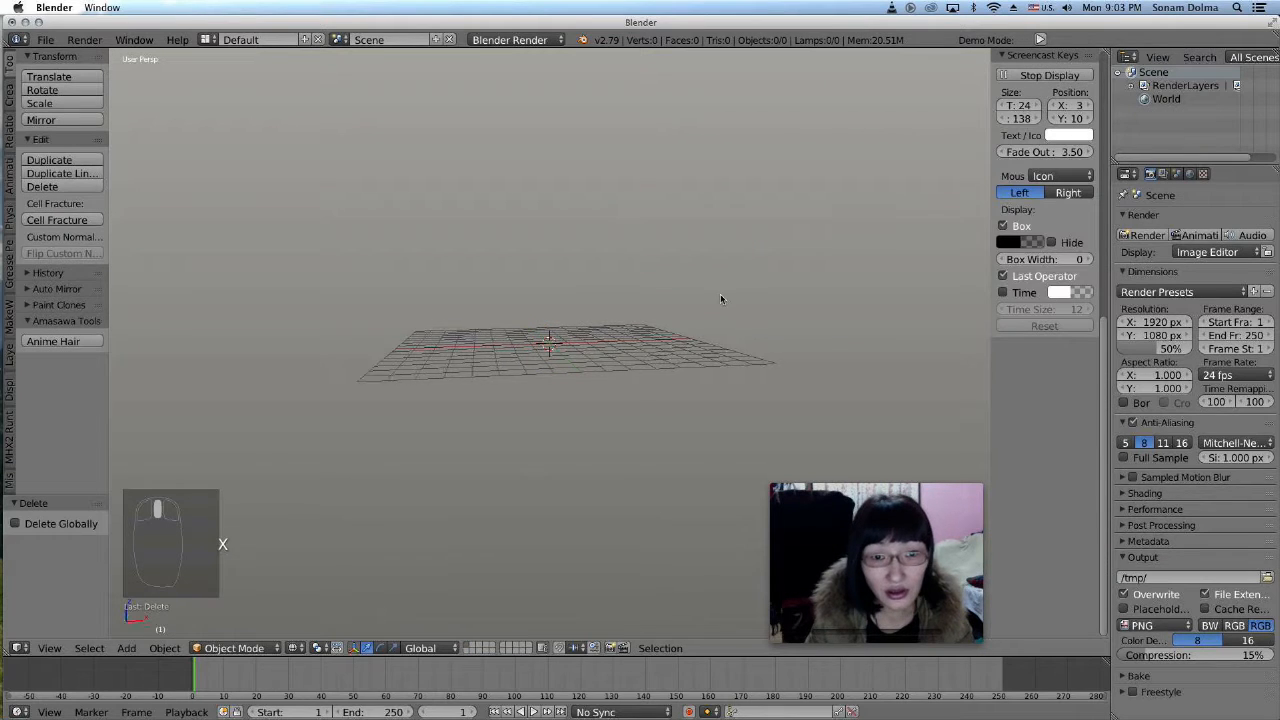
- Add a UV sphere at the centre of the empty scene
{"action": "scroll", "coordinate": [556, 338], "scroll_direction": "up", "scroll_amount": 5}
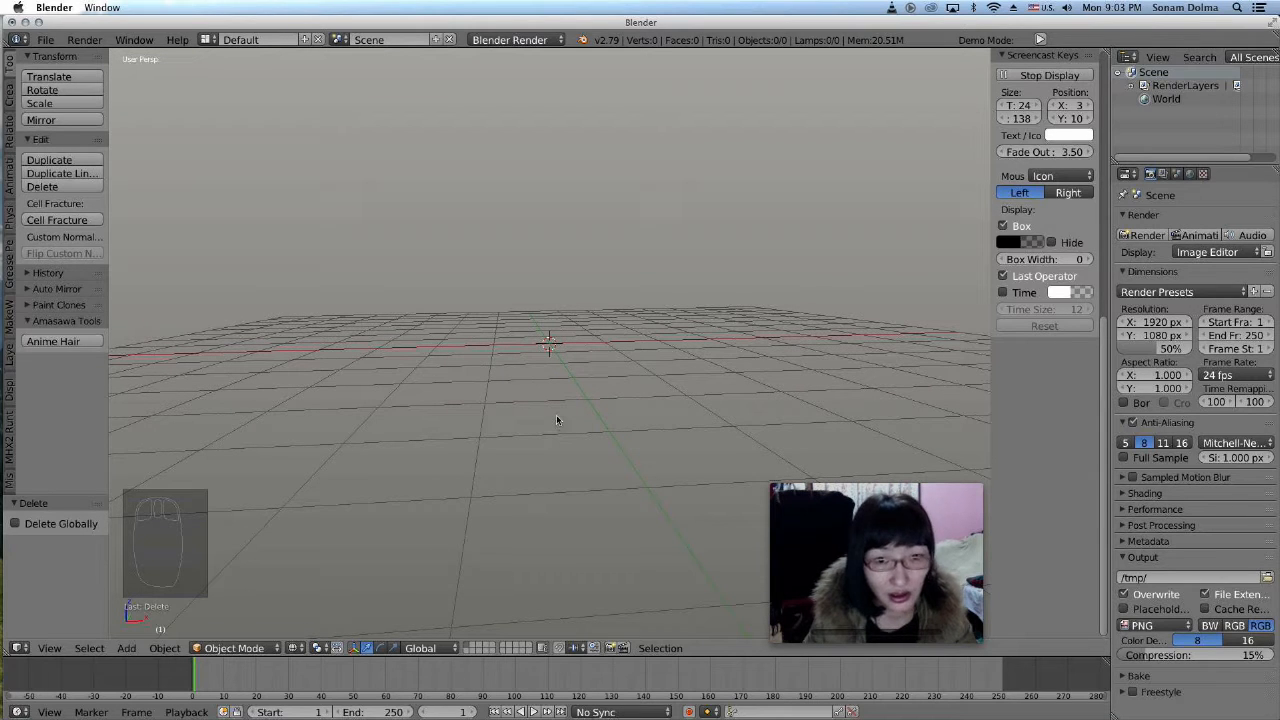
{"action": "key", "text": "shift+a"}
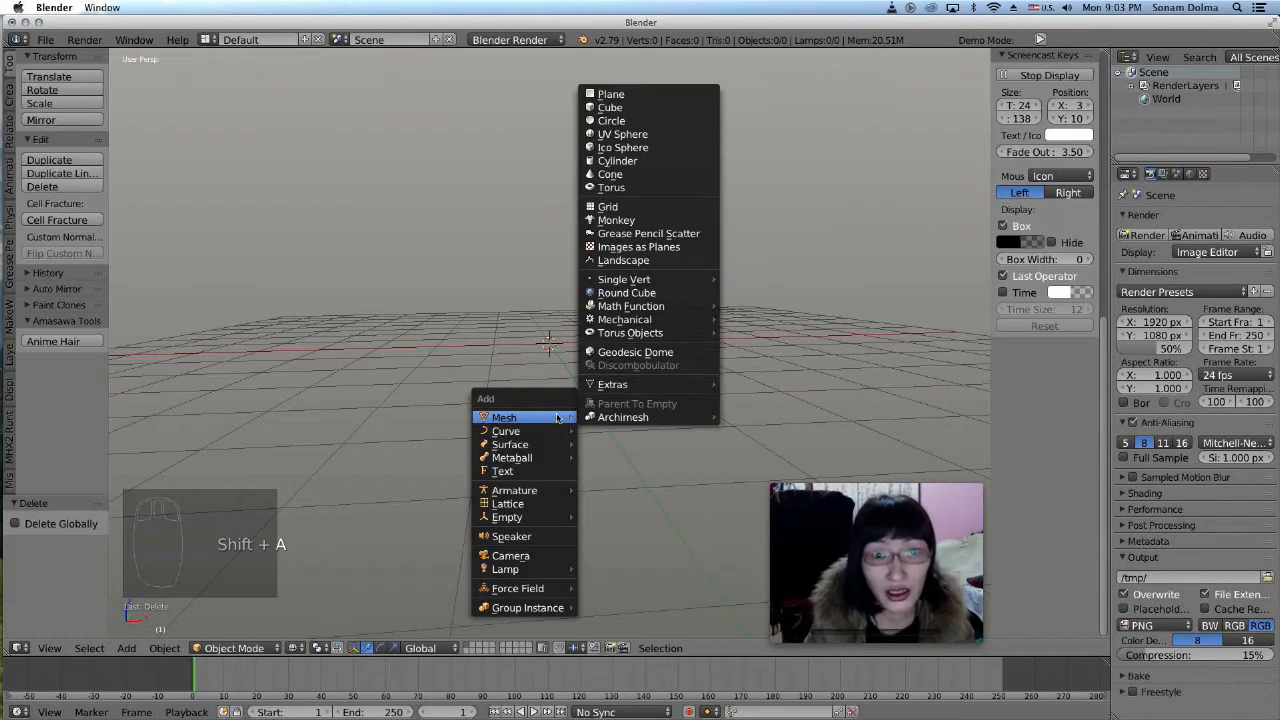
{"action": "left_click", "coordinate": [648, 136]}
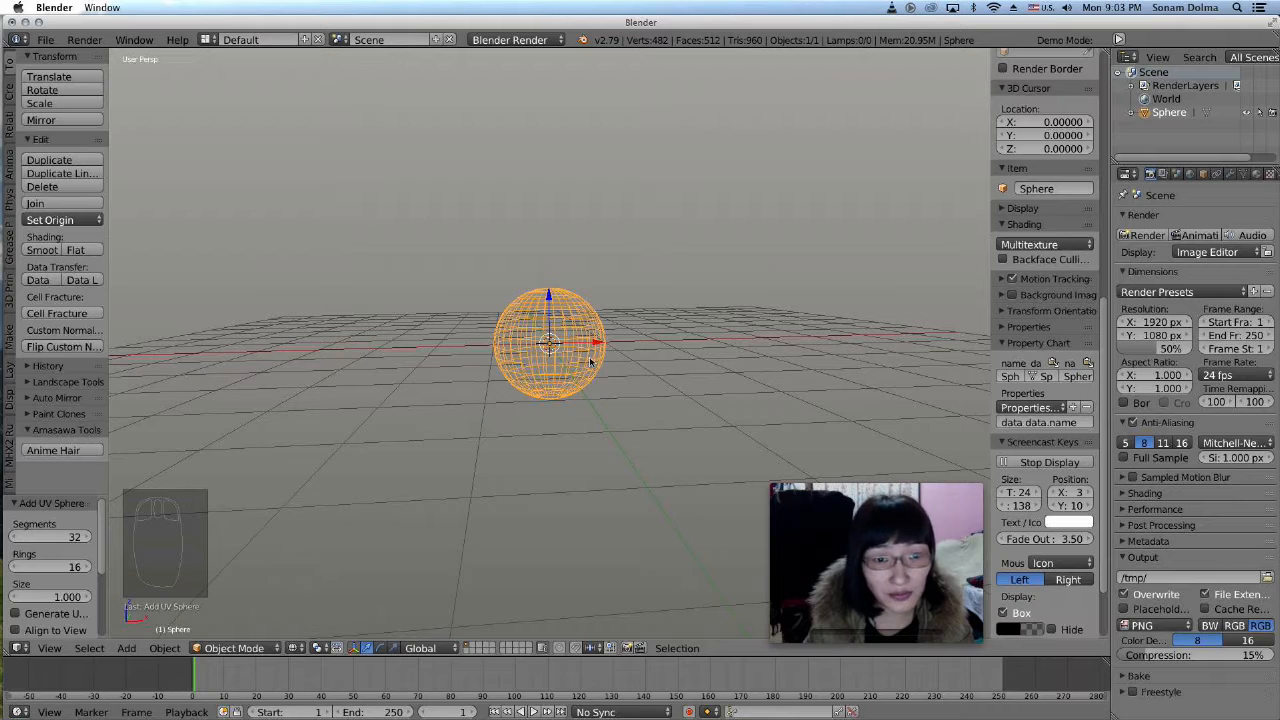
- Set the viewport shading to Solid and apply smooth shading to the sphere
{"action": "left_click", "coordinate": [297, 649]}
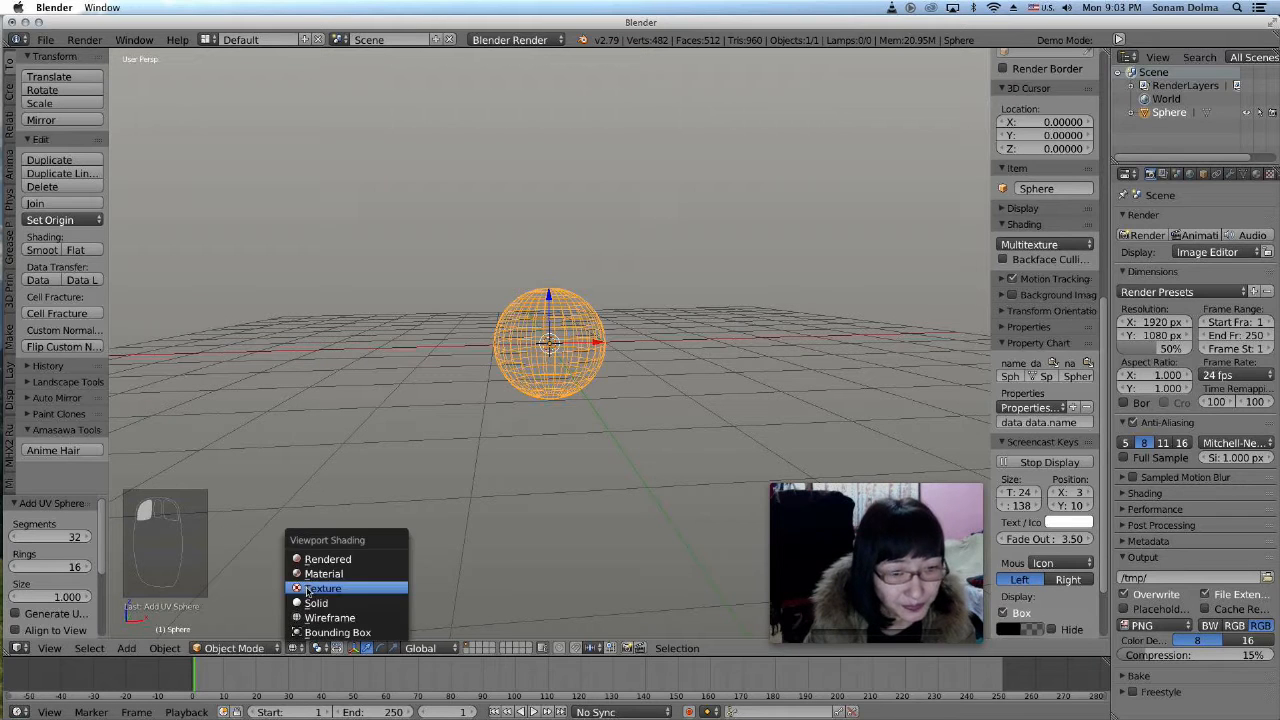
{"action": "left_click", "coordinate": [312, 603]}
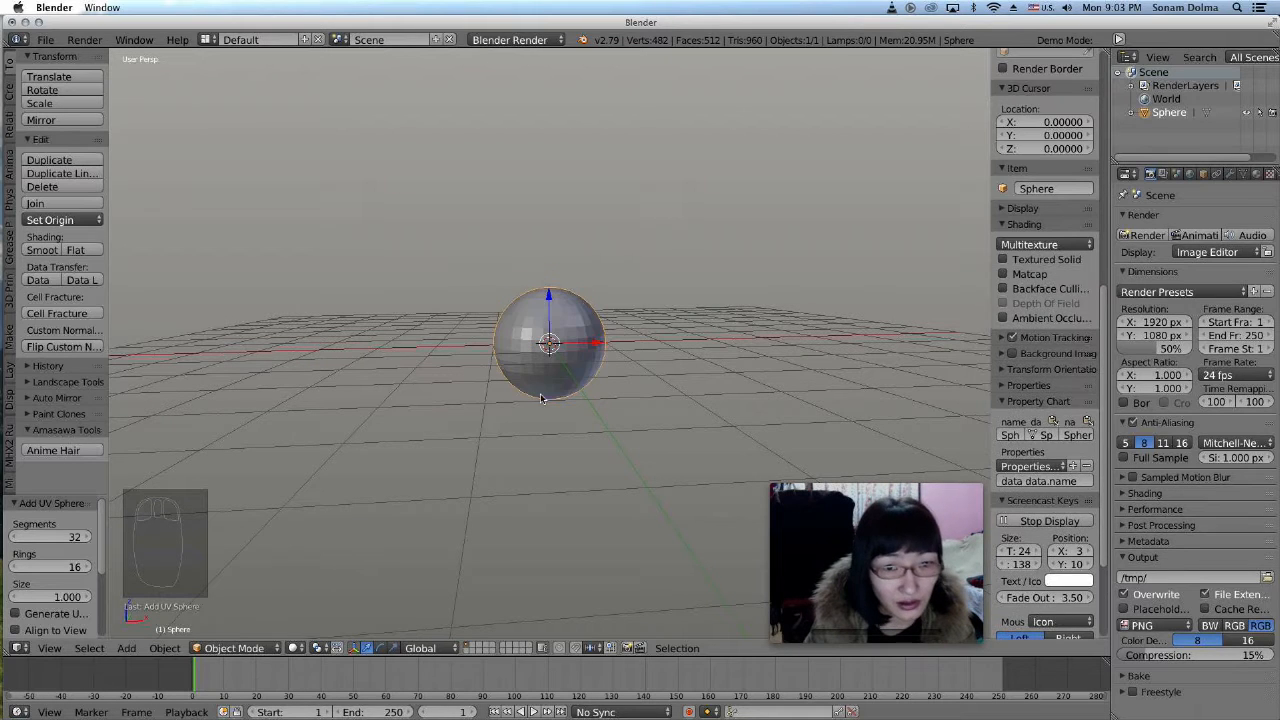
{"action": "left_click", "coordinate": [40, 251]}
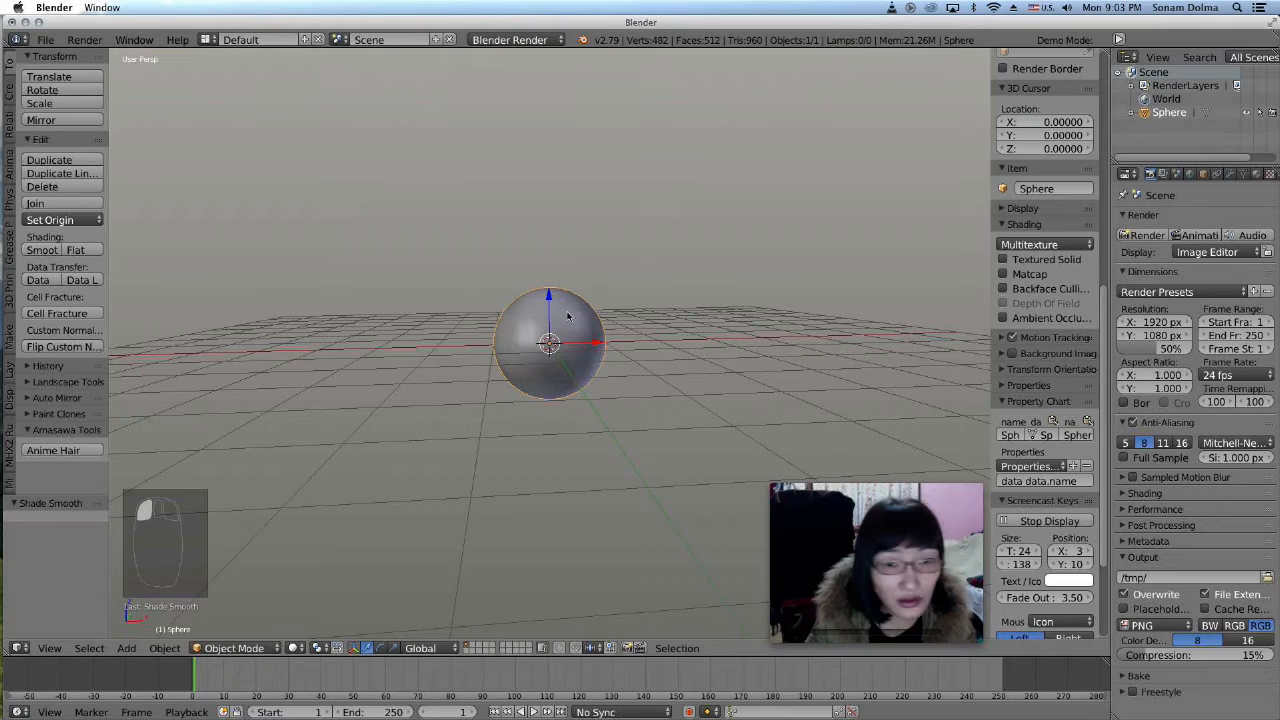
{"action": "scroll", "coordinate": [420, 560], "scroll_direction": "up", "scroll_amount": 2}
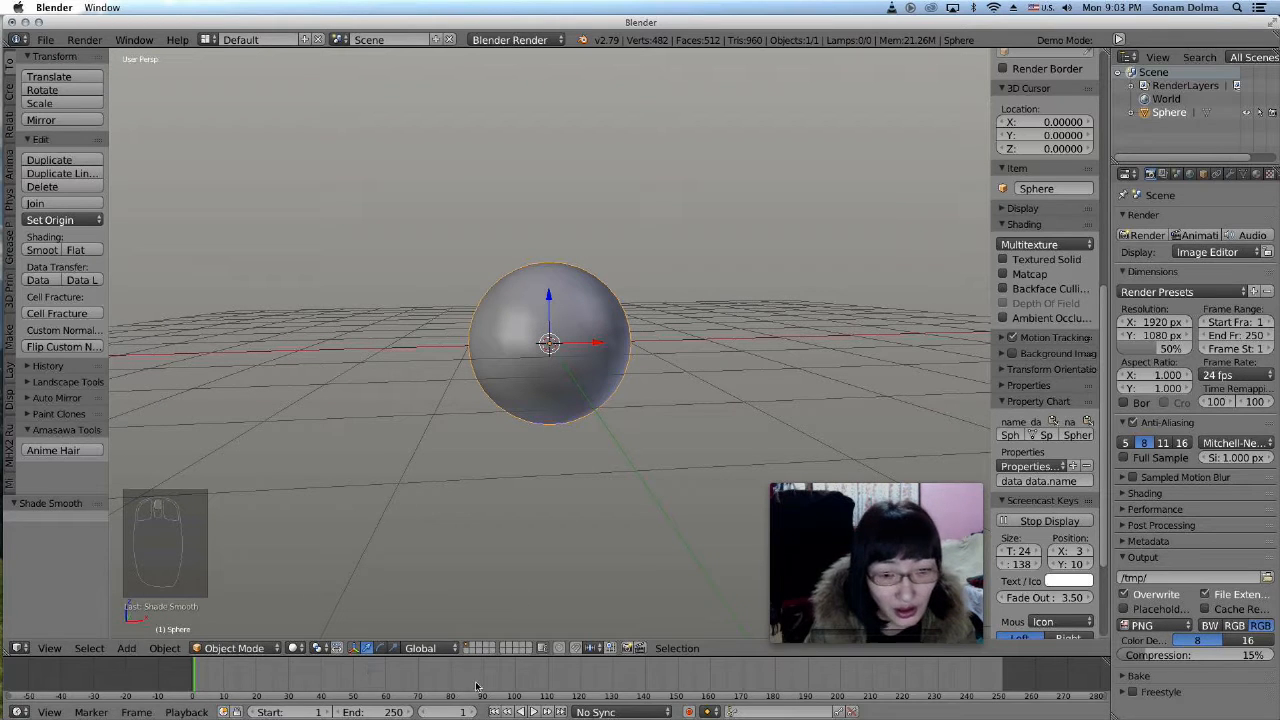
- Move the sphere to layer 2
{"action": "key", "text": "m"}
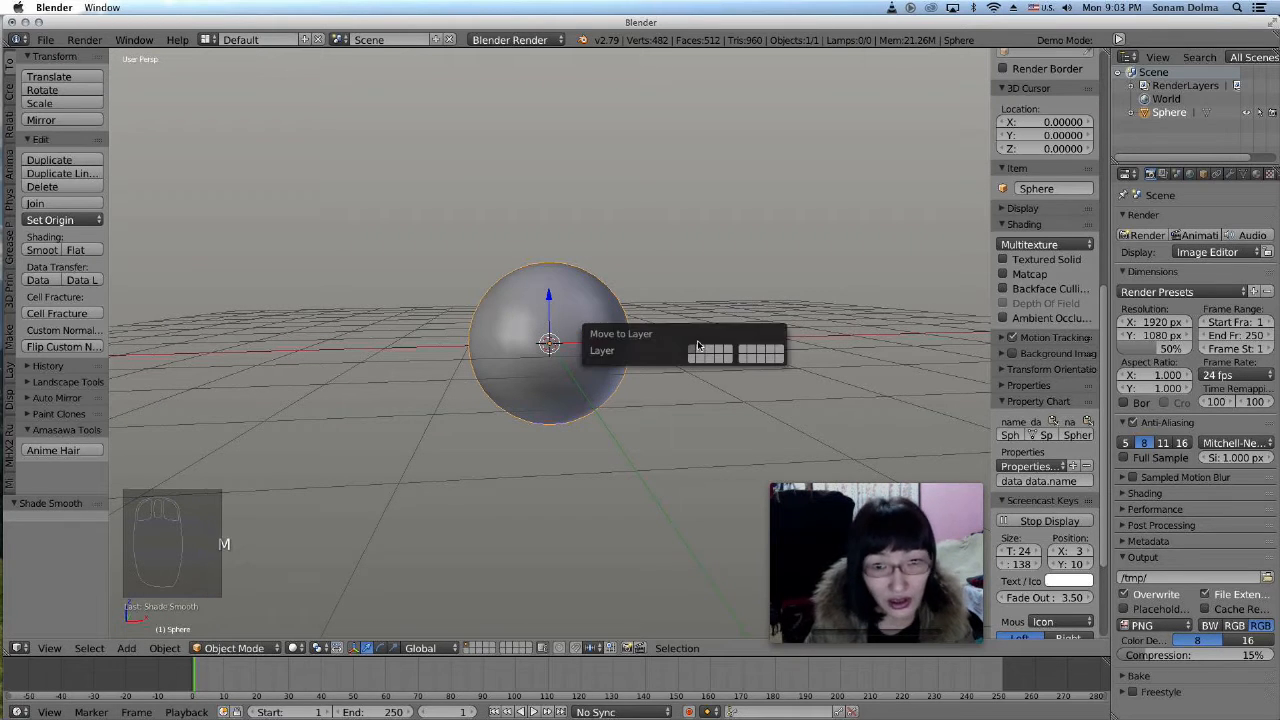
{"action": "left_click", "coordinate": [705, 353]}
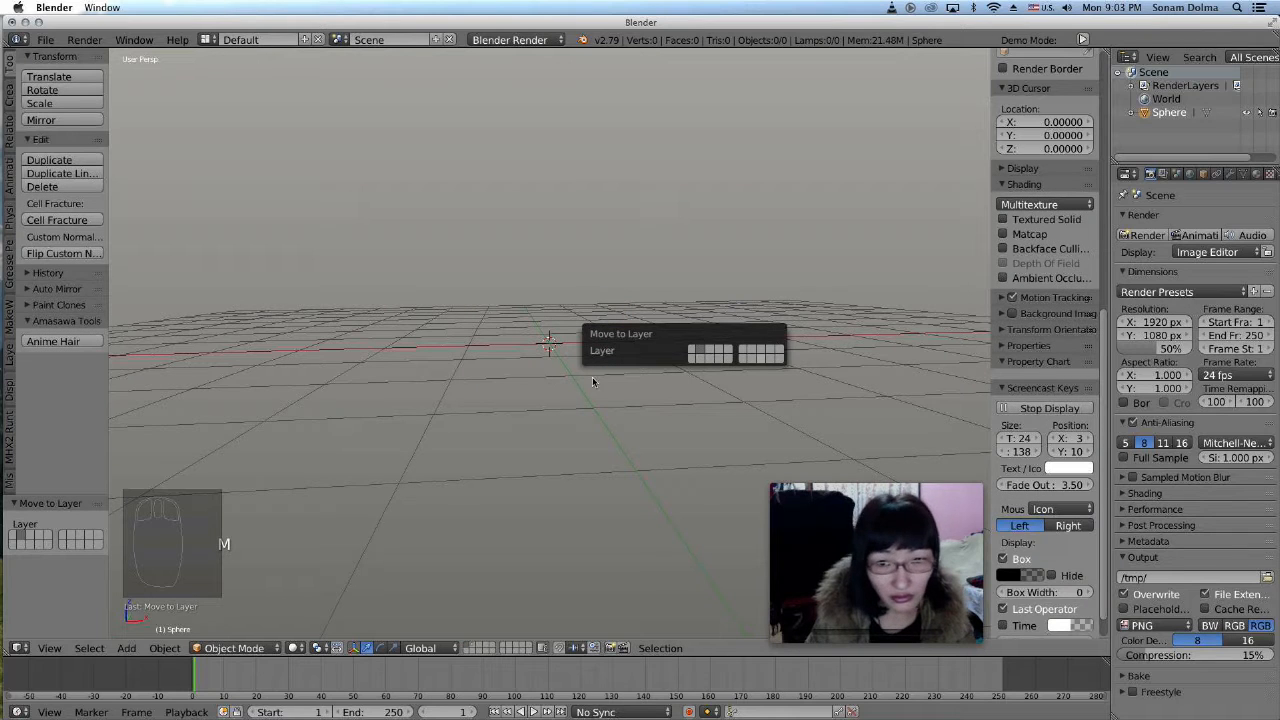
{"action": "left_click", "coordinate": [622, 268]}
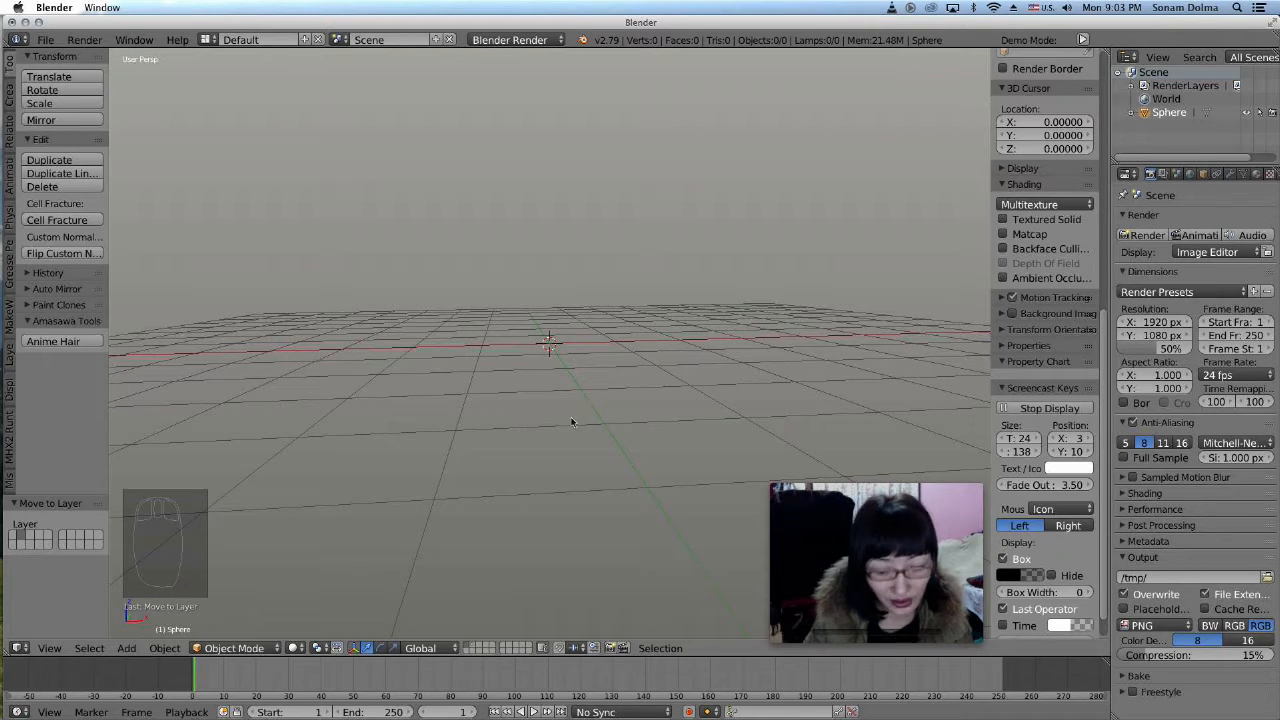
- Add a plane at the origin and scale it up twice, by about 4.92 and about 1.87
{"action": "key", "text": "m"}
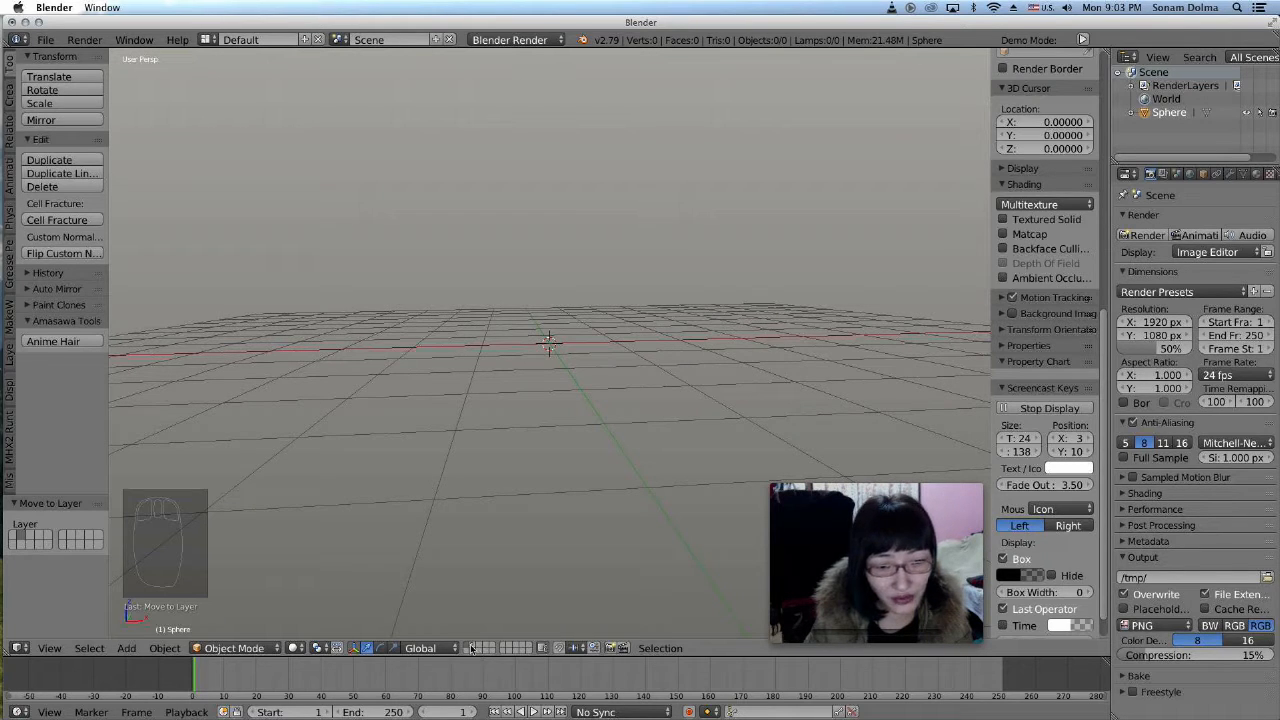
{"action": "key", "text": "shift+a"}
{"action": "left_click", "coordinate": [598, 348]}
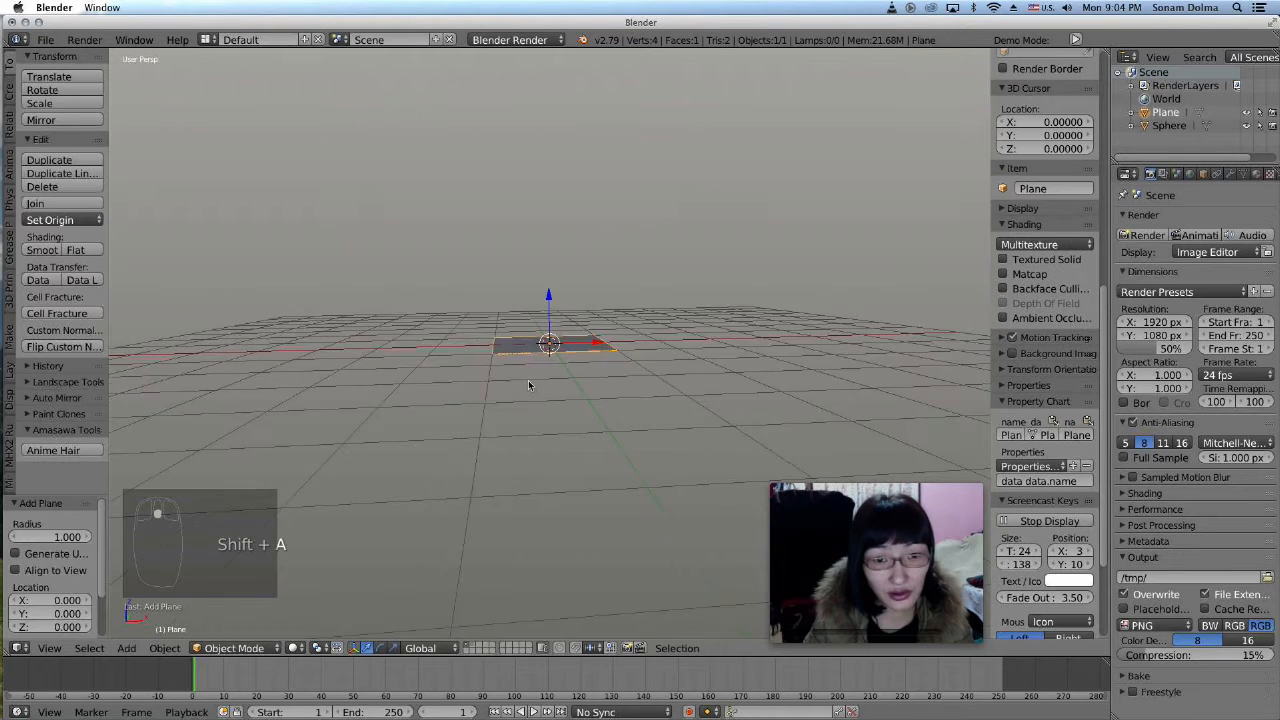
{"action": "key", "text": "s"}
{"action": "left_click", "coordinate": [655, 428]}
{"action": "key", "text": "s"}
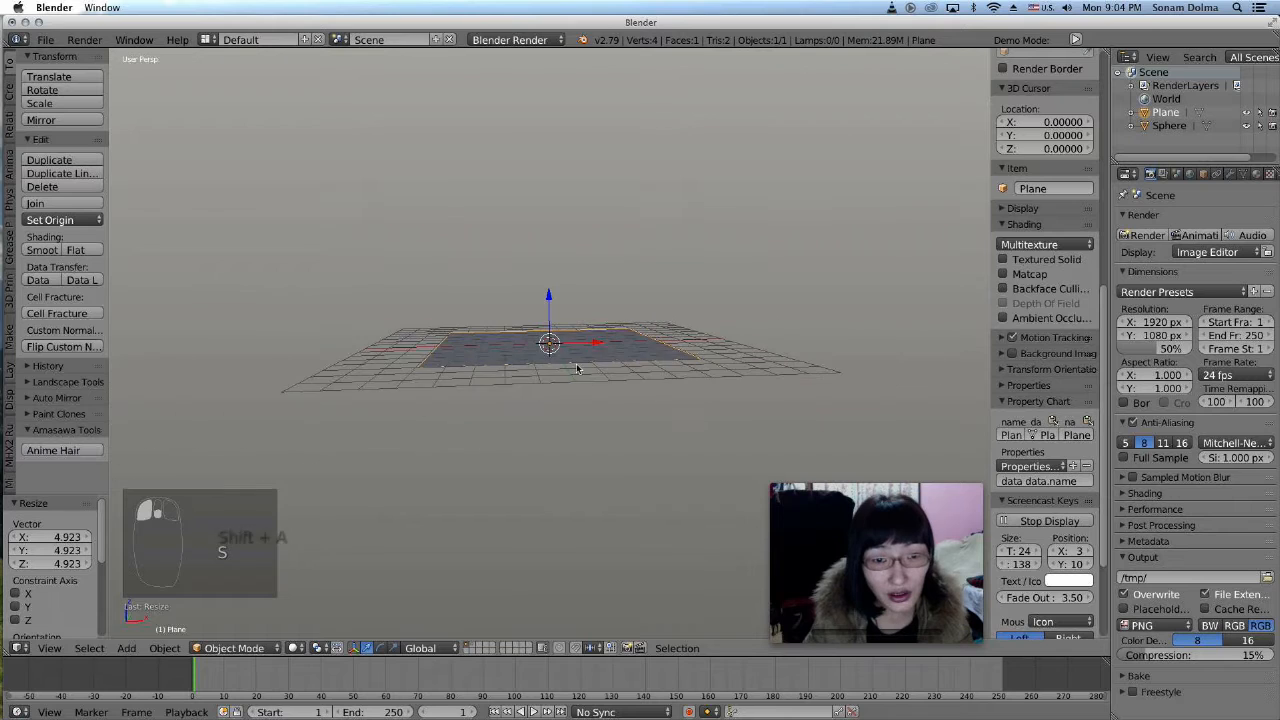
{"action": "left_click", "coordinate": [629, 389]}
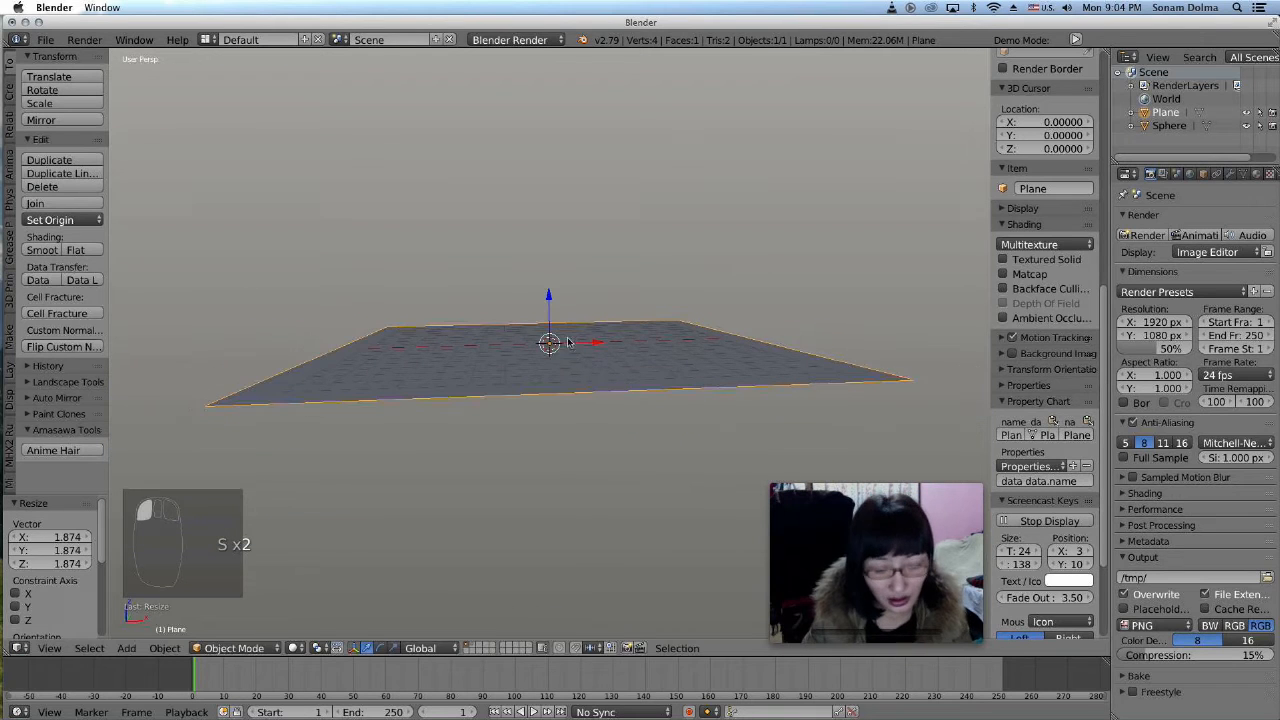
- Raise the plane about 10.44 along Z, then shift it freely by about 0.45 X, 0.77 Y and 2.74 Z
{"action": "key", "text": "g"}
{"action": "key", "text": "z"}
{"action": "left_click", "coordinate": [534, 84]}
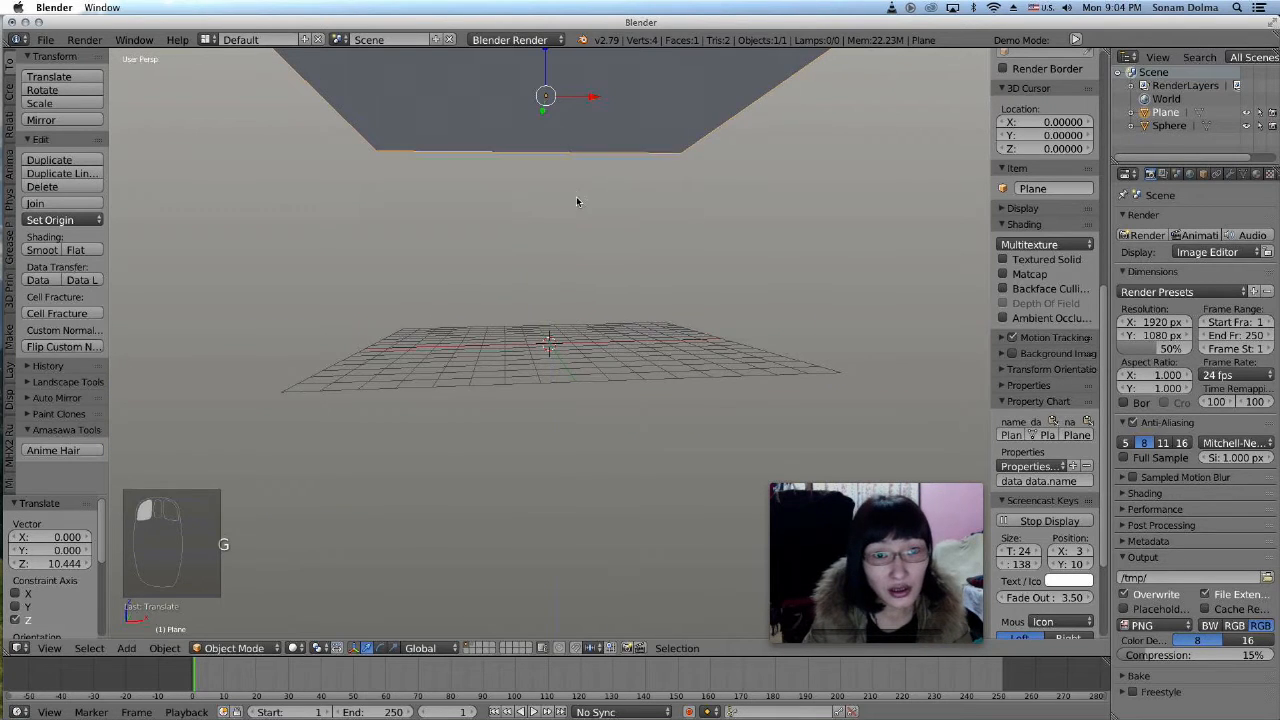
{"action": "scroll", "coordinate": [600, 198], "scroll_direction": "down", "scroll_amount": 3}
{"action": "middle_click_drag", "start_coordinate": [634, 204], "coordinate": [628, 211]}
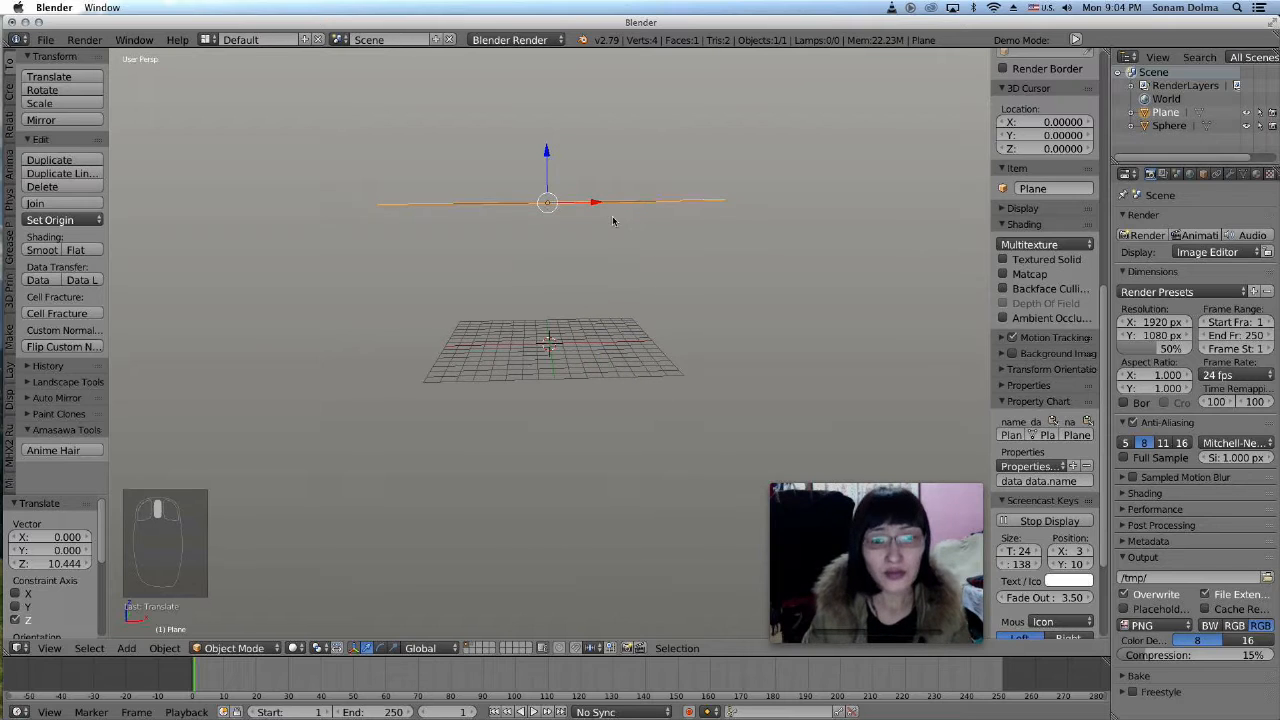
{"action": "key", "text": "g"}
{"action": "left_click", "coordinate": [626, 200]}
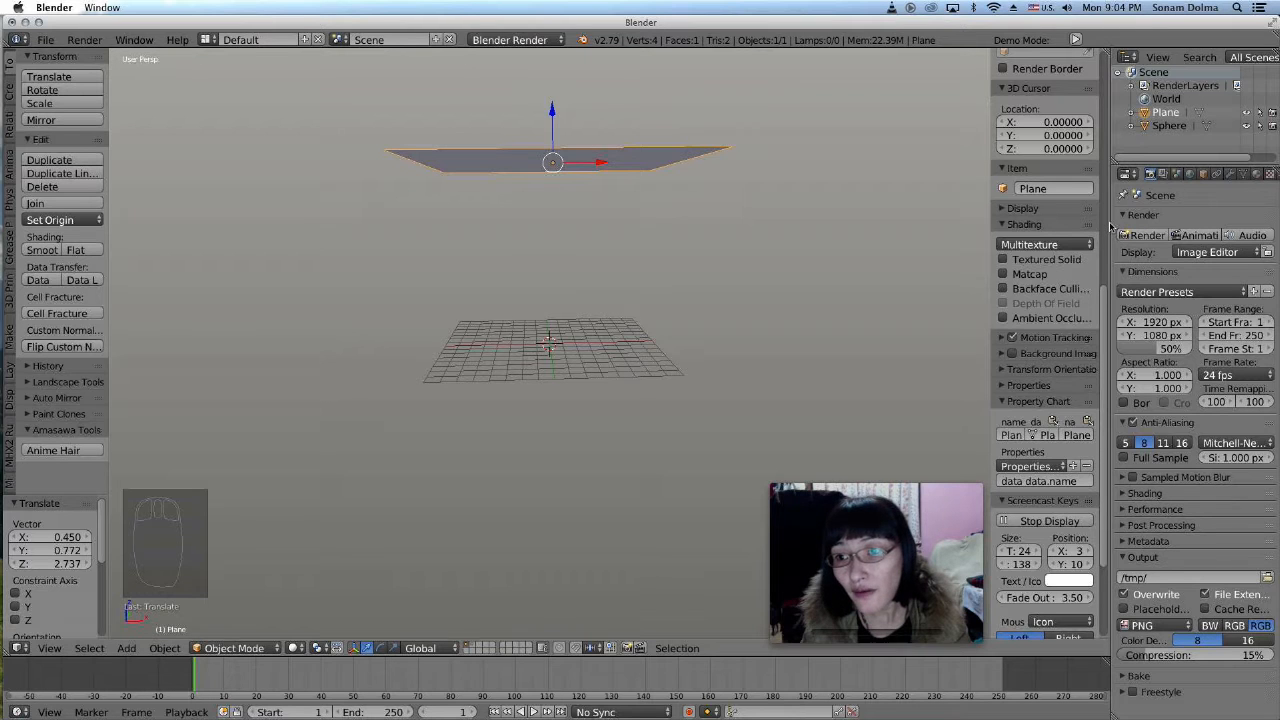
- Widen the properties editor and add a new particle system to the plane
{"action": "left_click_drag", "start_coordinate": [1110, 228], "coordinate": [1087, 228]}
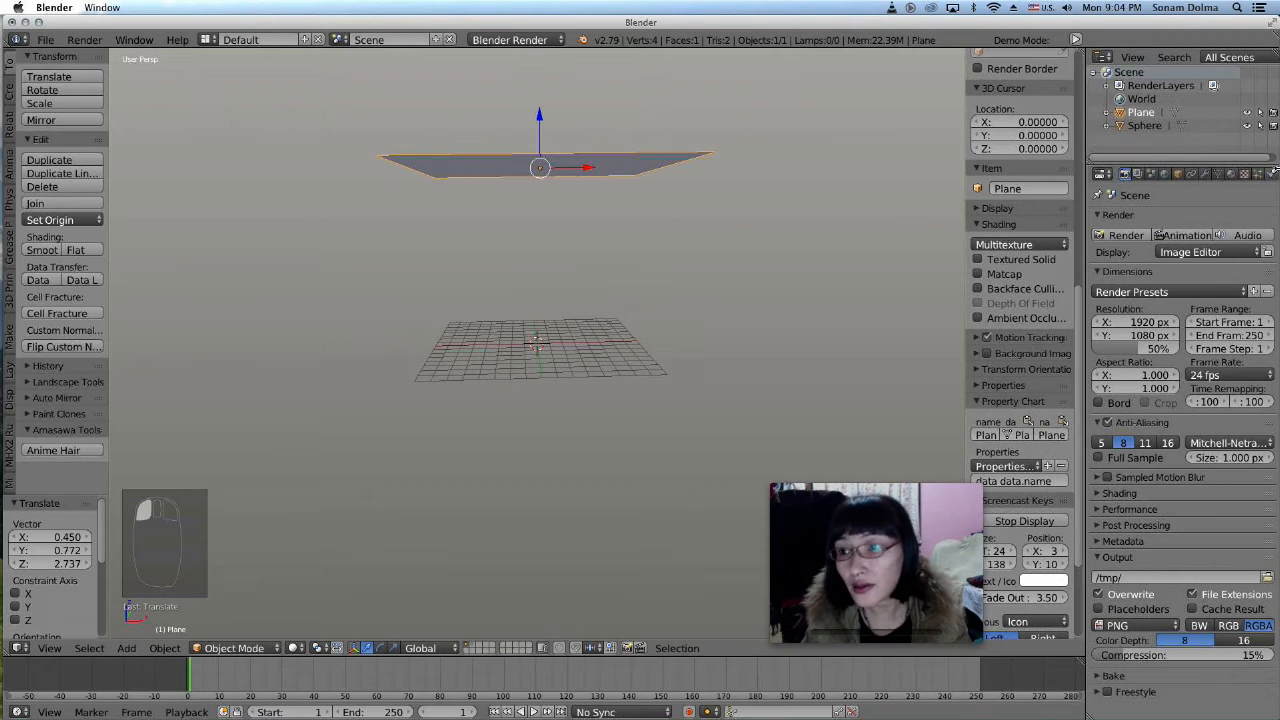
{"action": "left_click", "coordinate": [1258, 174]}
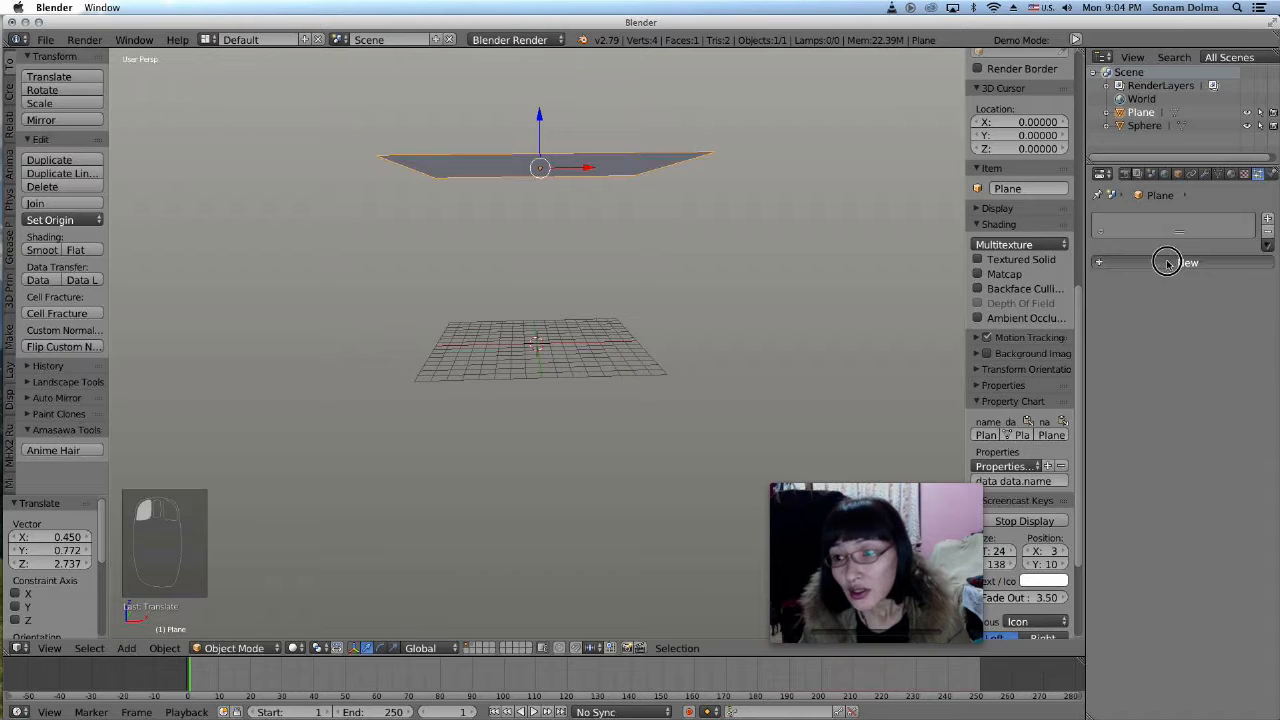
{"action": "left_click", "coordinate": [1256, 220]}
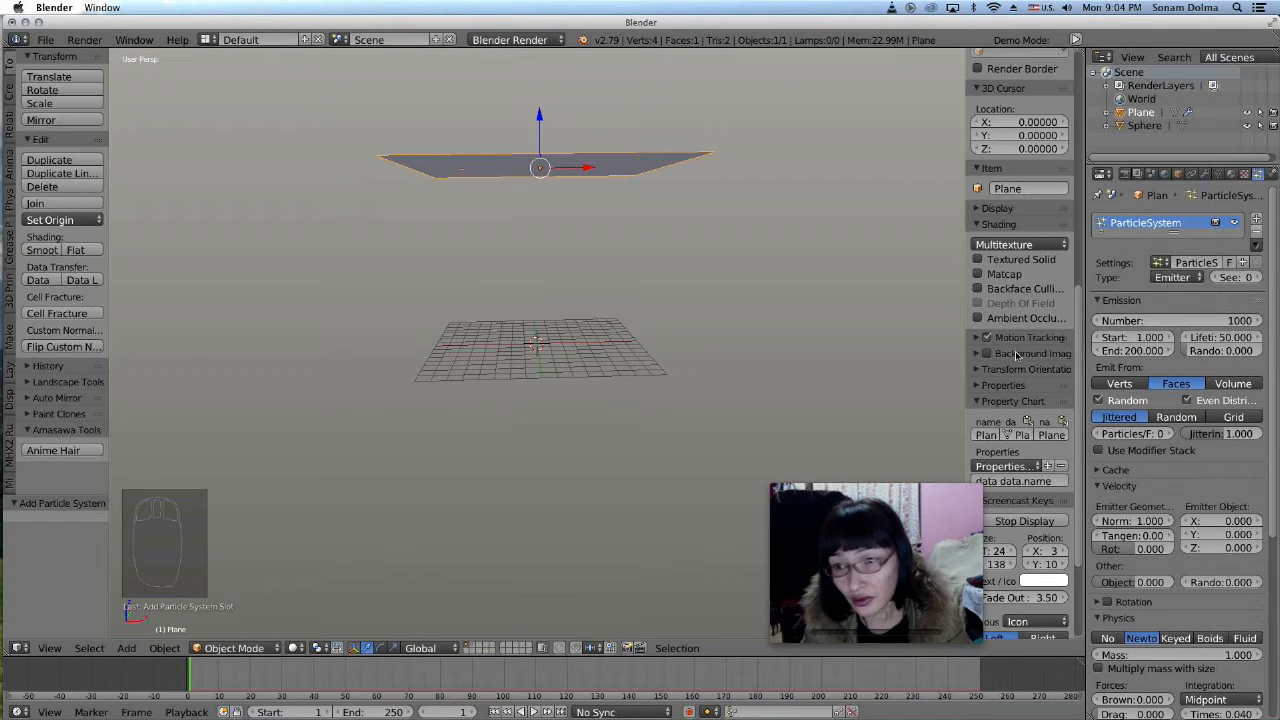
- Preview the particle animation, rewind it to the start, and play it again, stopping at frame 128
{"action": "left_click", "coordinate": [533, 712]}
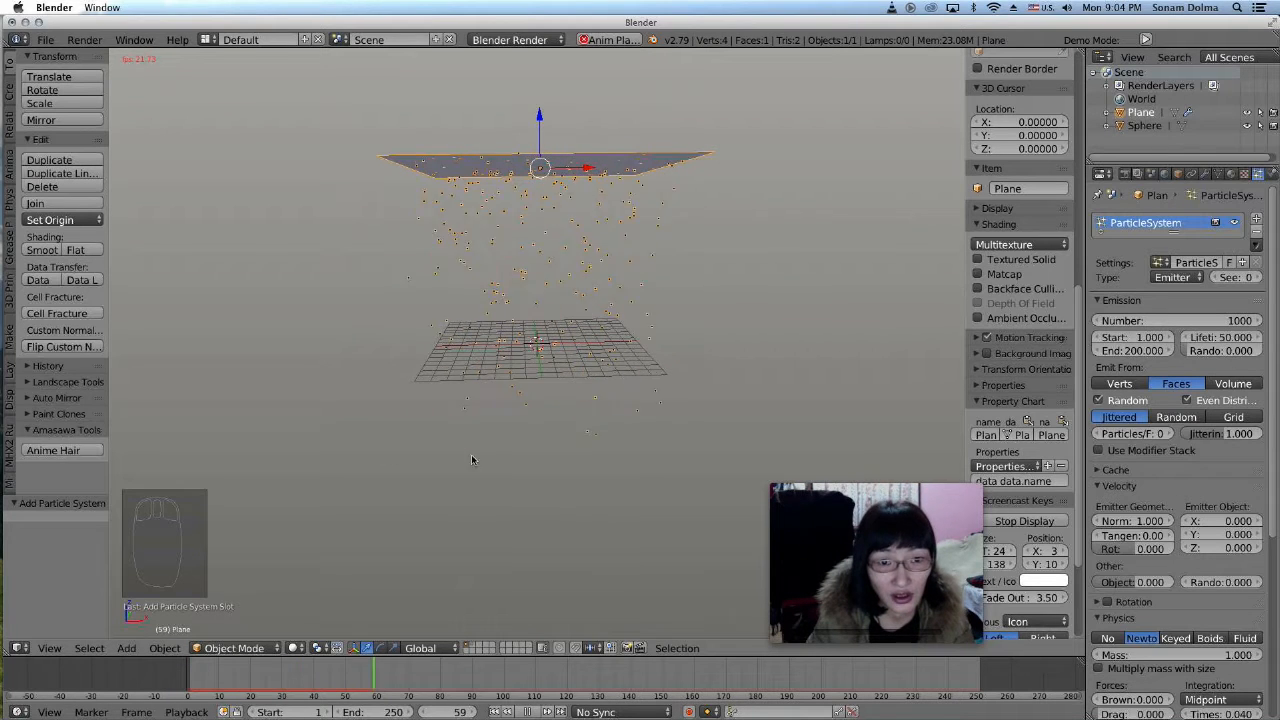
{"action": "left_click", "coordinate": [533, 712]}
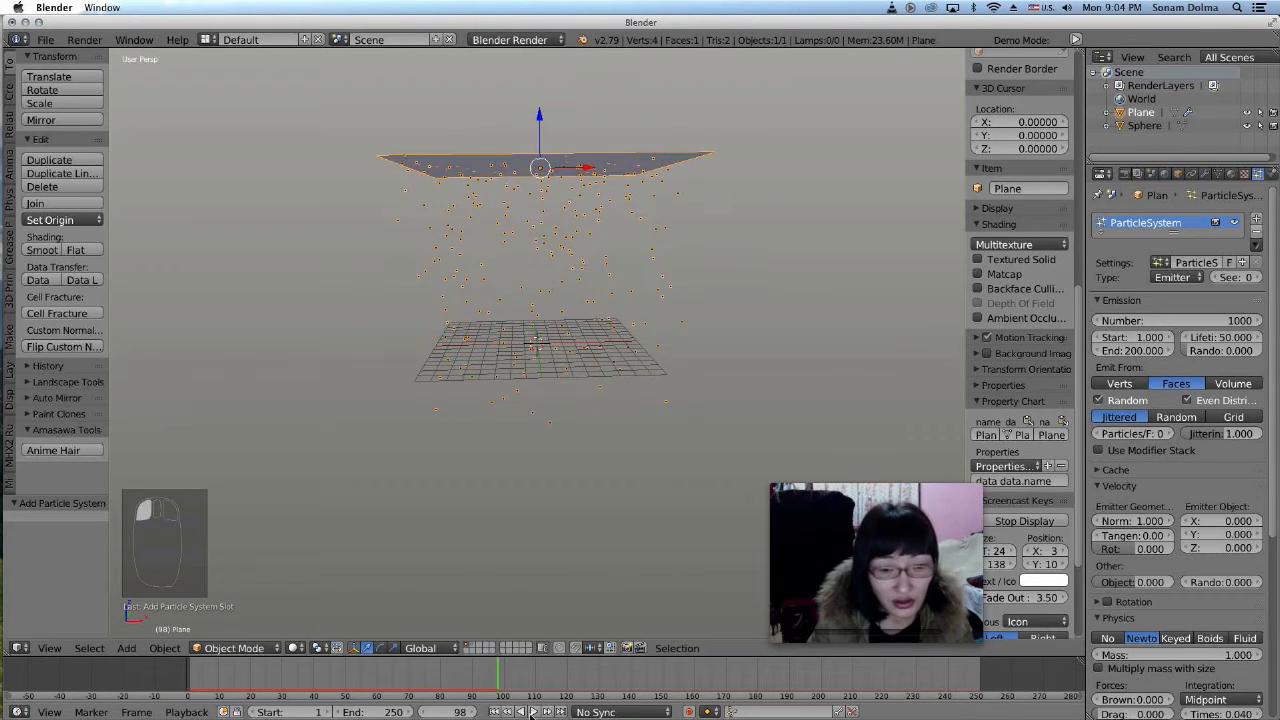
{"action": "left_click", "coordinate": [494, 712]}
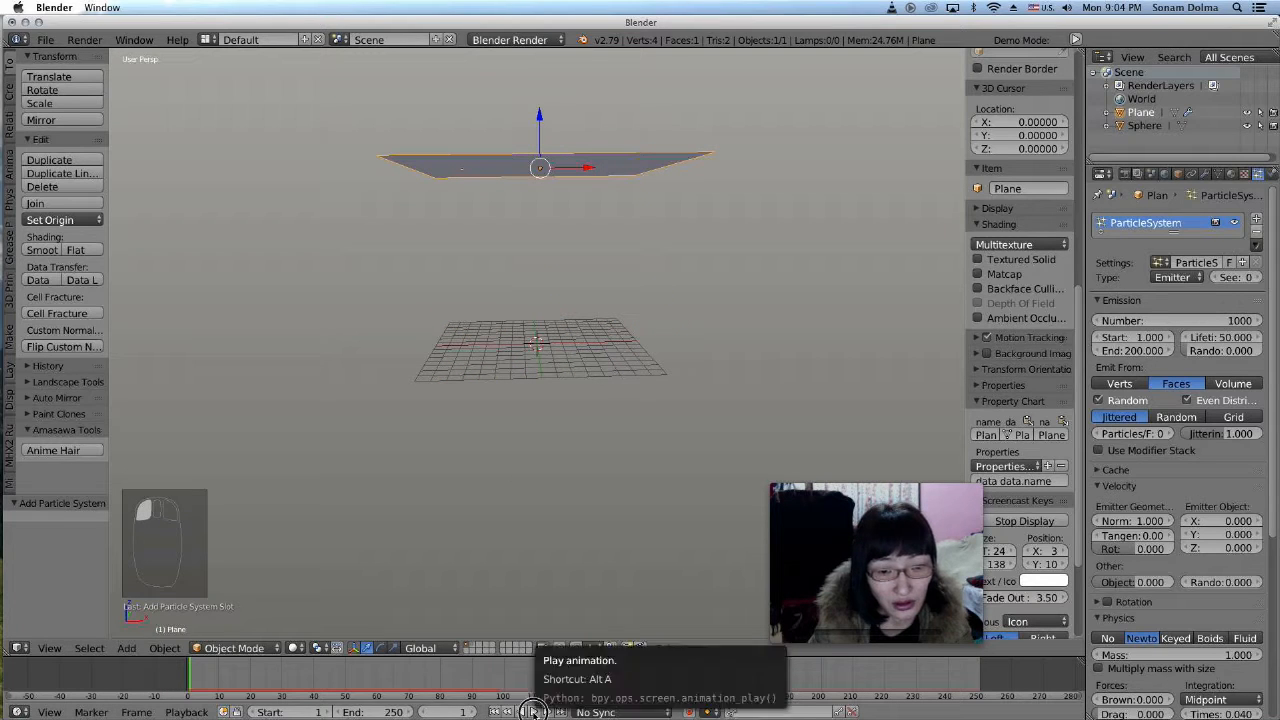
{"action": "left_click", "coordinate": [533, 712]}
{"action": "middle_click_drag", "start_coordinate": [609, 349], "coordinate": [607, 318]}
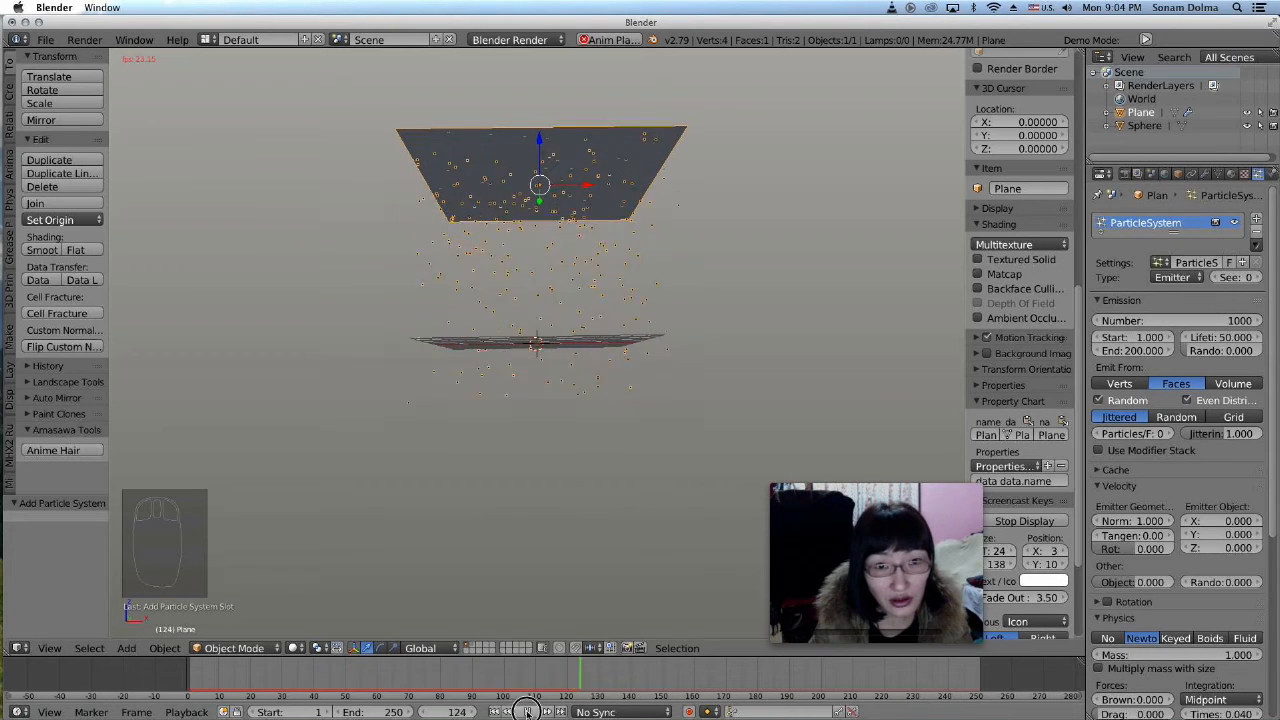
{"action": "left_click", "coordinate": [528, 712]}
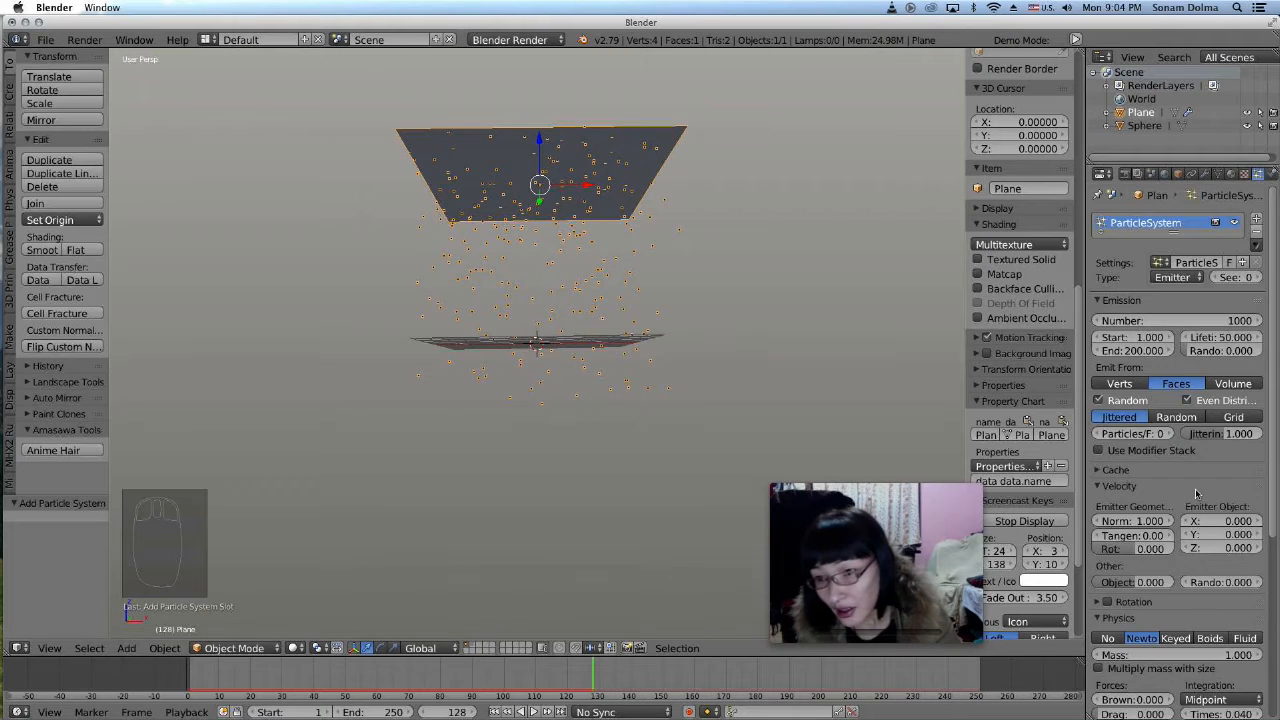
- Render the plane's particles as objects, using Sphere as the duplicated object
{"action": "scroll", "coordinate": [1200, 545], "scroll_direction": "down", "scroll_amount": 6}
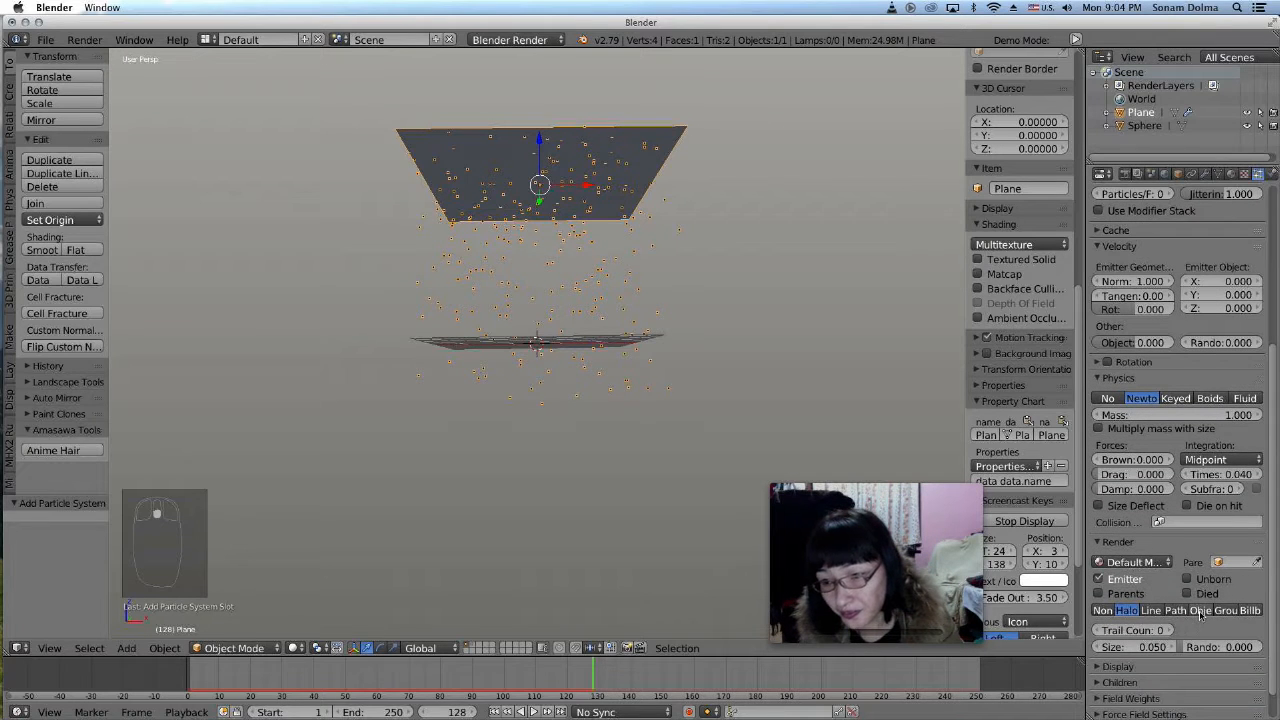
{"action": "left_click", "coordinate": [1199, 610]}
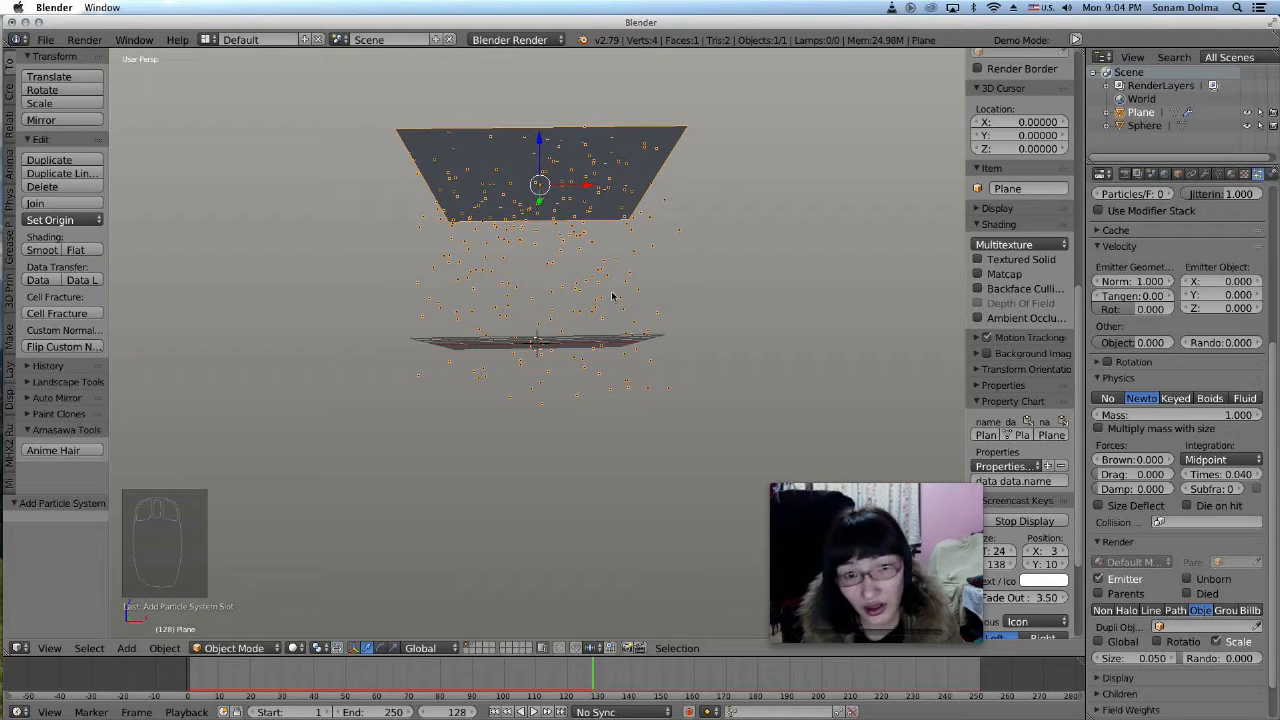
{"action": "scroll", "coordinate": [600, 285], "scroll_direction": "down", "scroll_amount": 3}
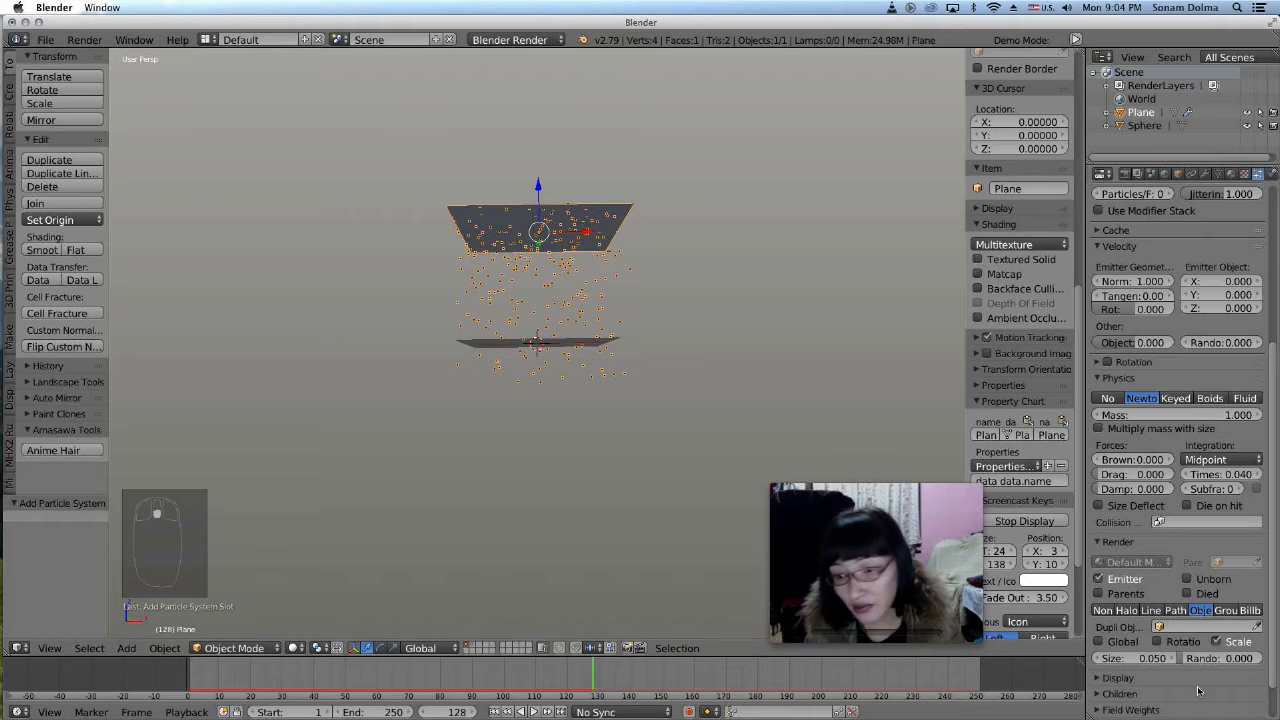
{"action": "left_click", "coordinate": [1180, 627]}
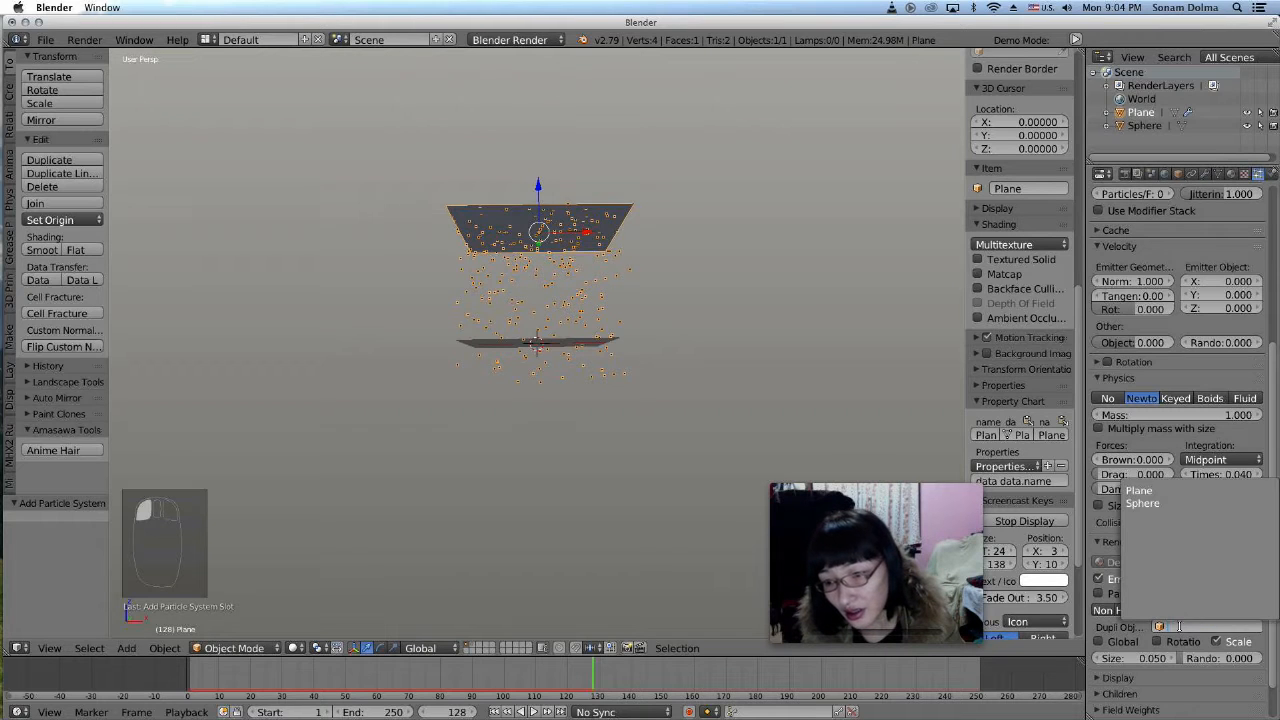
{"action": "left_click", "coordinate": [1154, 505]}
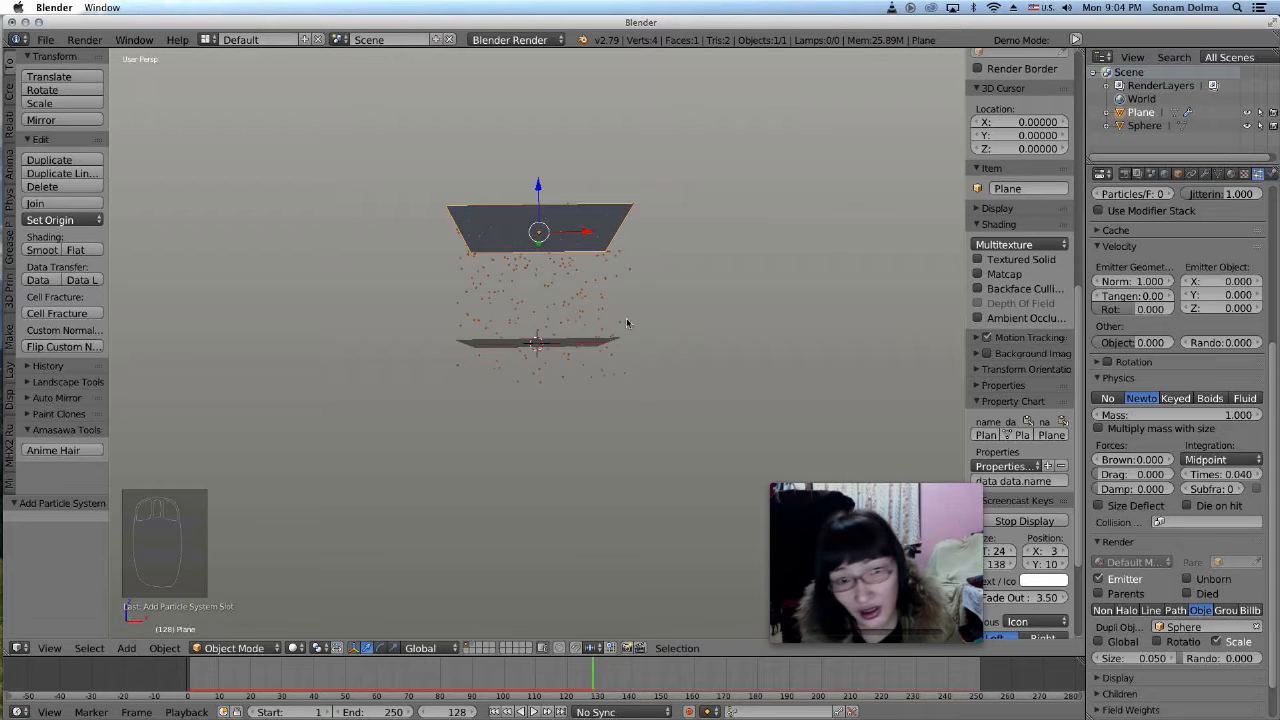
- Show layer 2, select the sphere and give it a new material with a white diffuse color
{"action": "right_click", "coordinate": [578, 296]}
{"action": "middle_click_drag", "start_coordinate": [600, 314], "coordinate": [572, 191]}
{"action": "middle_click_drag", "start_coordinate": [601, 328], "coordinate": [638, 241]}
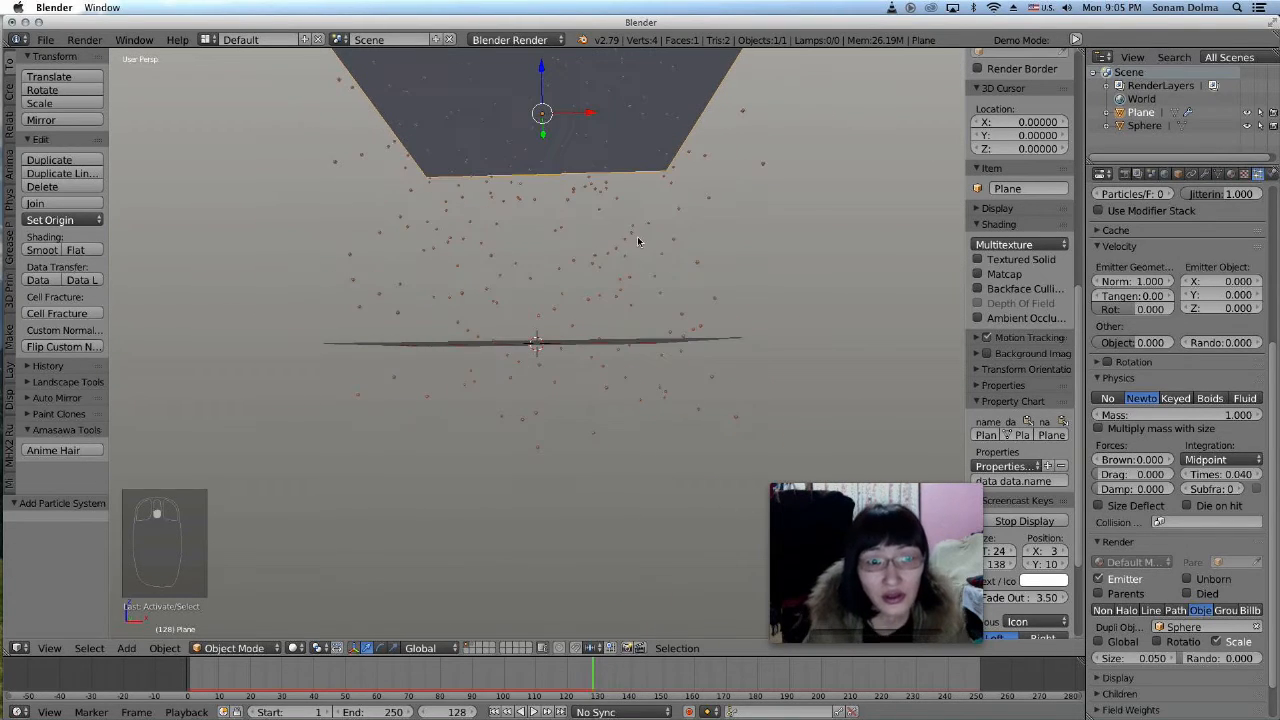
{"action": "left_click", "coordinate": [476, 648]}
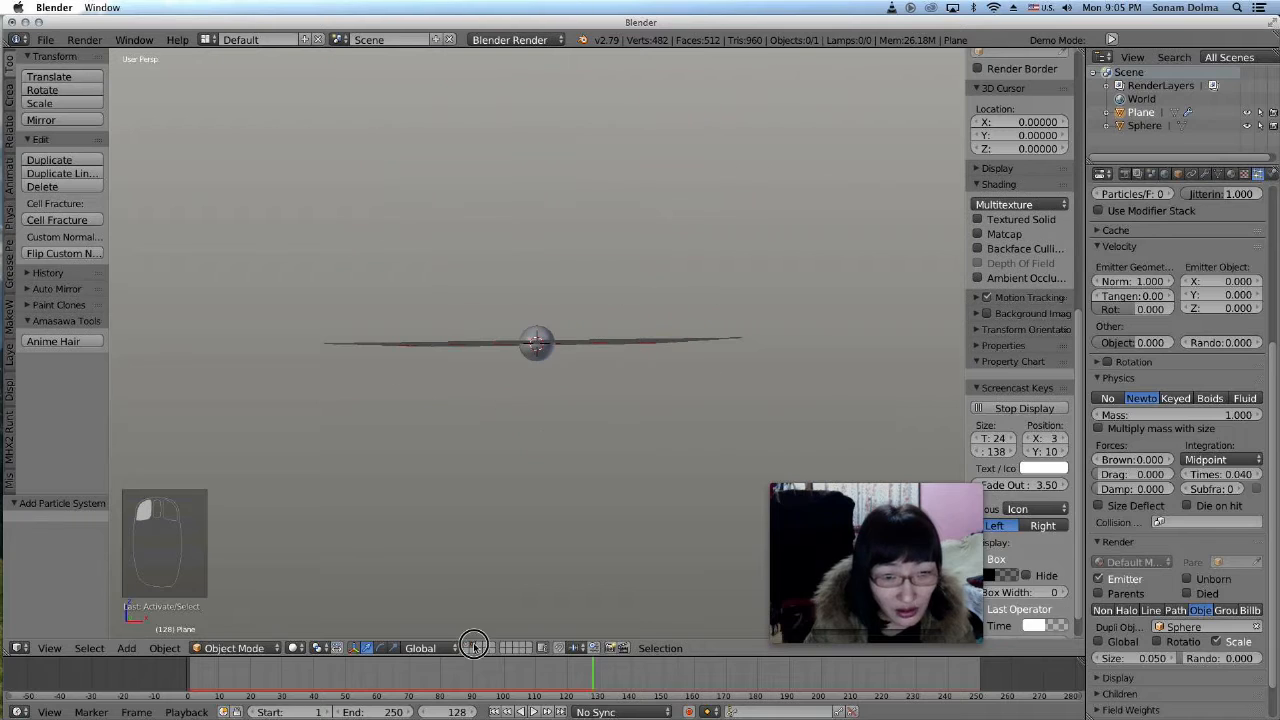
{"action": "left_click", "coordinate": [544, 363]}
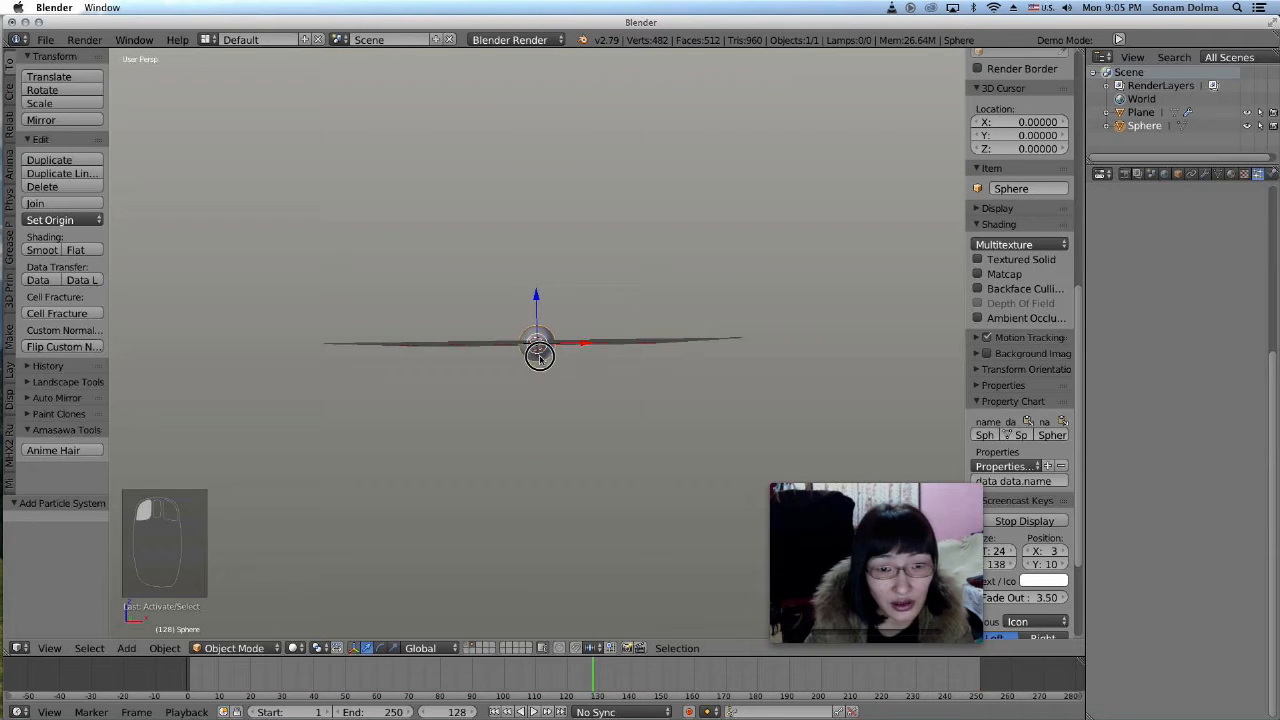
{"action": "left_click", "coordinate": [1231, 175]}
{"action": "left_click", "coordinate": [1163, 261]}
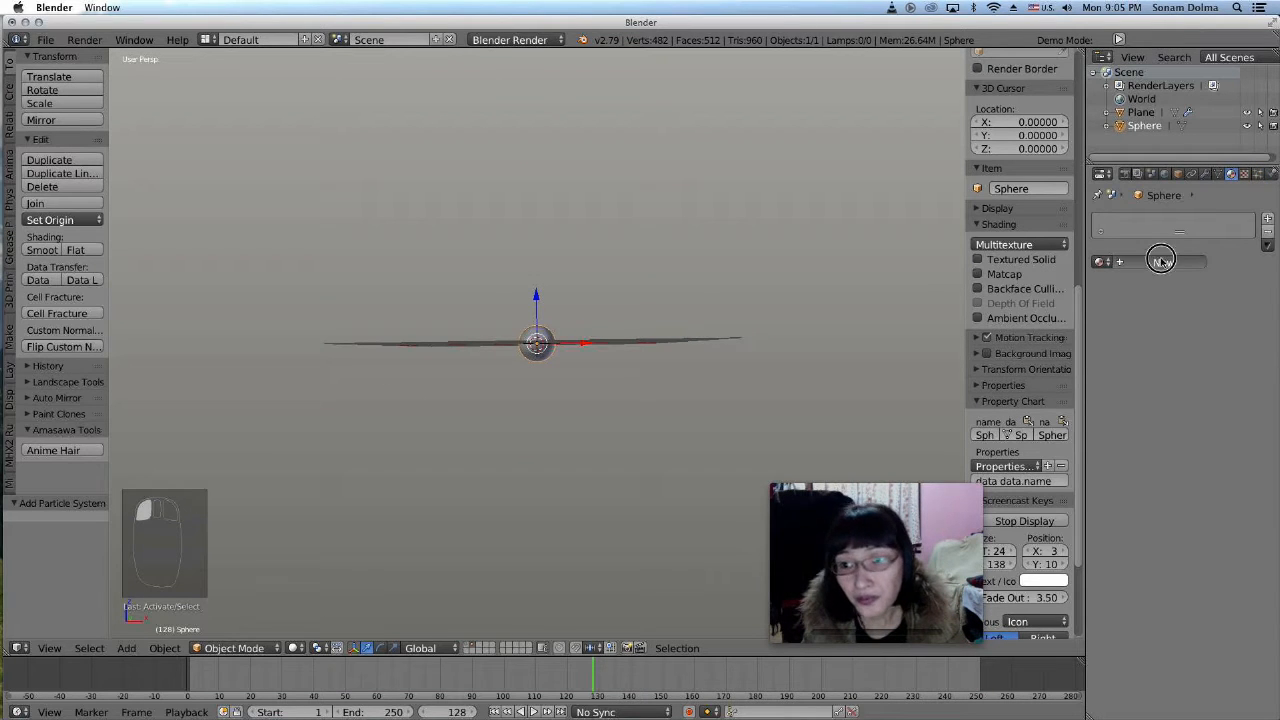
{"action": "left_click", "coordinate": [1143, 425]}
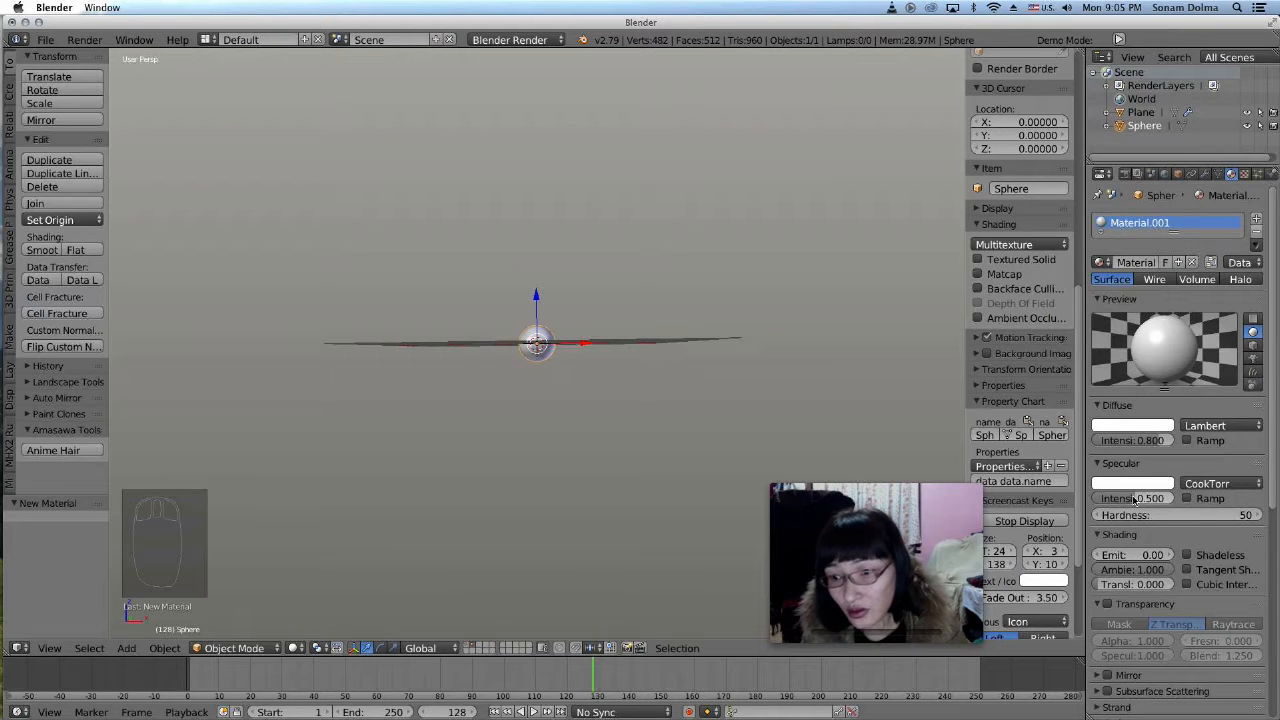
- Set the sphere material's emit value to 2.00 and raise its specular intensity to about 0.691
{"action": "left_click", "coordinate": [1133, 555]}
{"action": "type", "text": "2"}
{"action": "key", "text": "Return"}
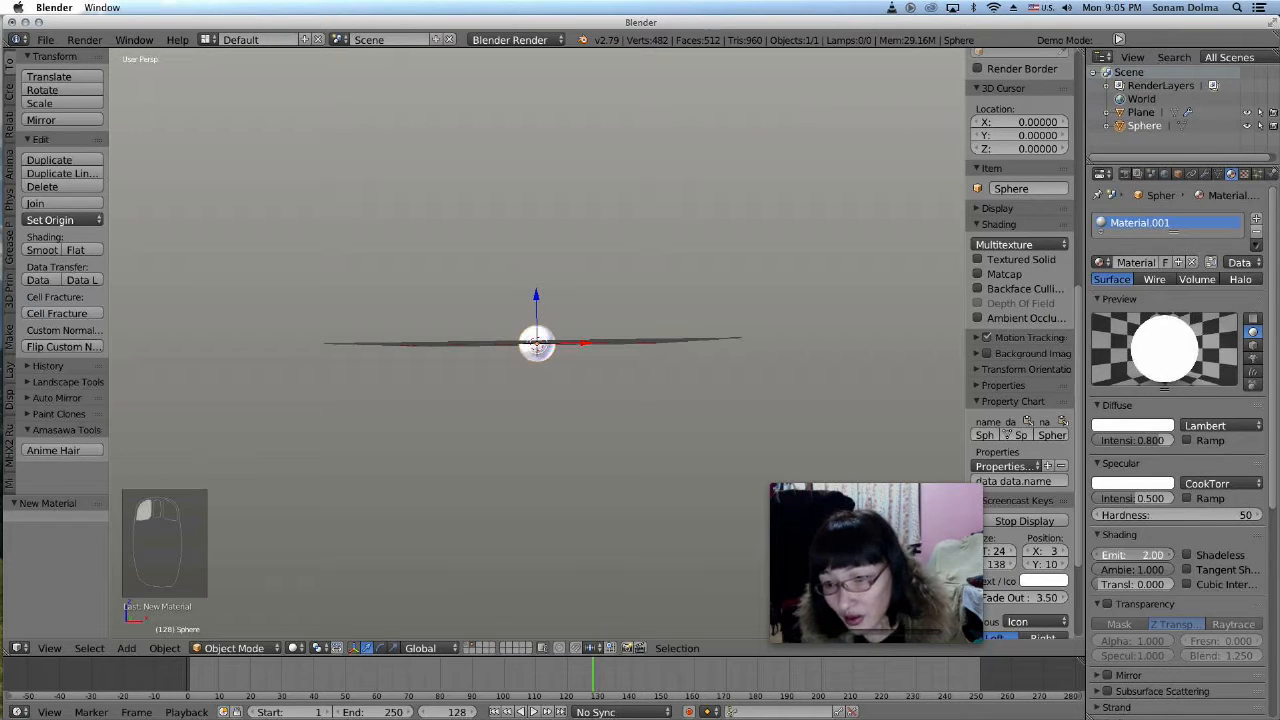
{"action": "left_click_drag", "start_coordinate": [1130, 498], "coordinate": [1150, 498]}
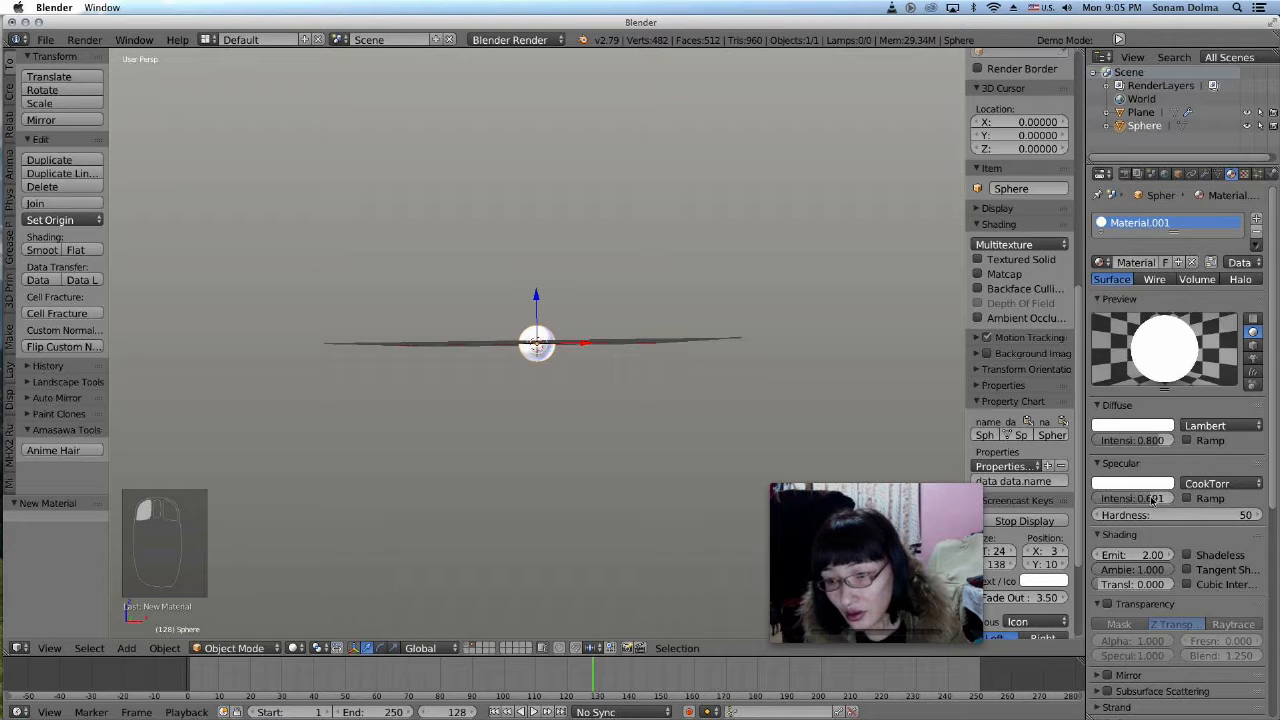
- Try the Shadeless, Tangent Shading and Cubic Interpolation options on the sphere's material, turning each off again
{"action": "left_click", "coordinate": [1125, 555]}
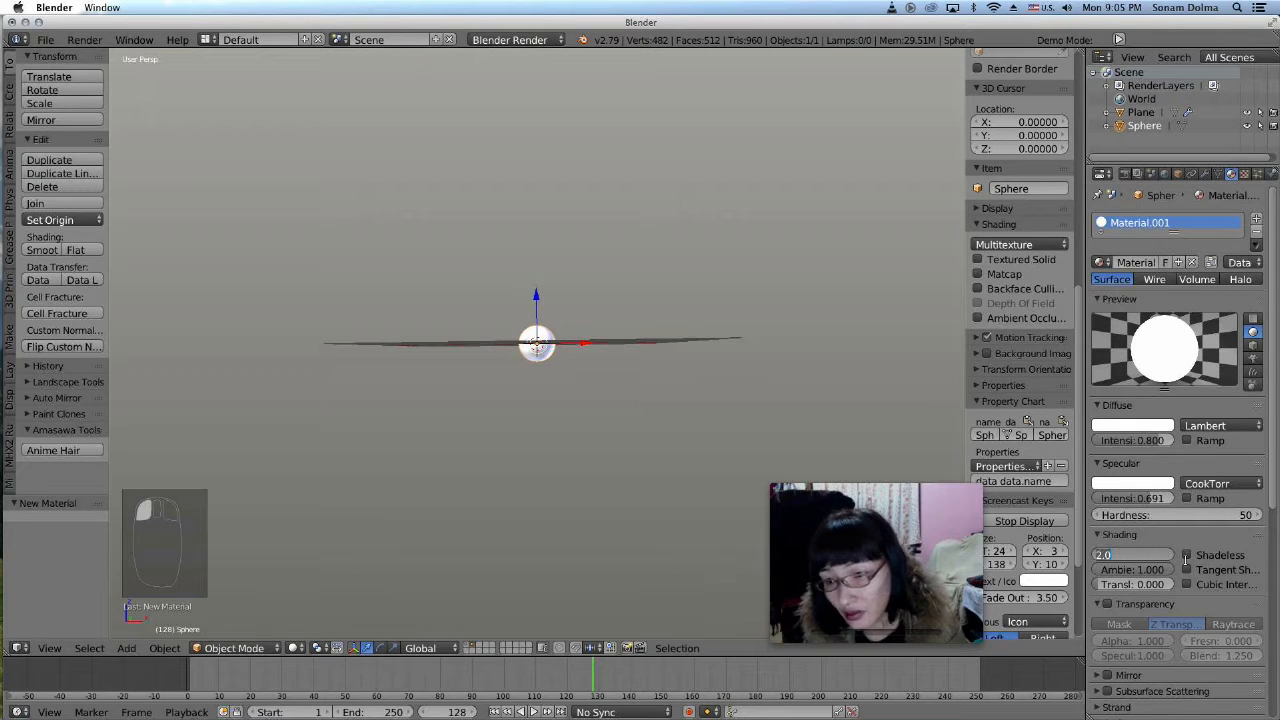
{"action": "left_click", "coordinate": [1187, 556]}
{"action": "left_click", "coordinate": [1187, 556]}
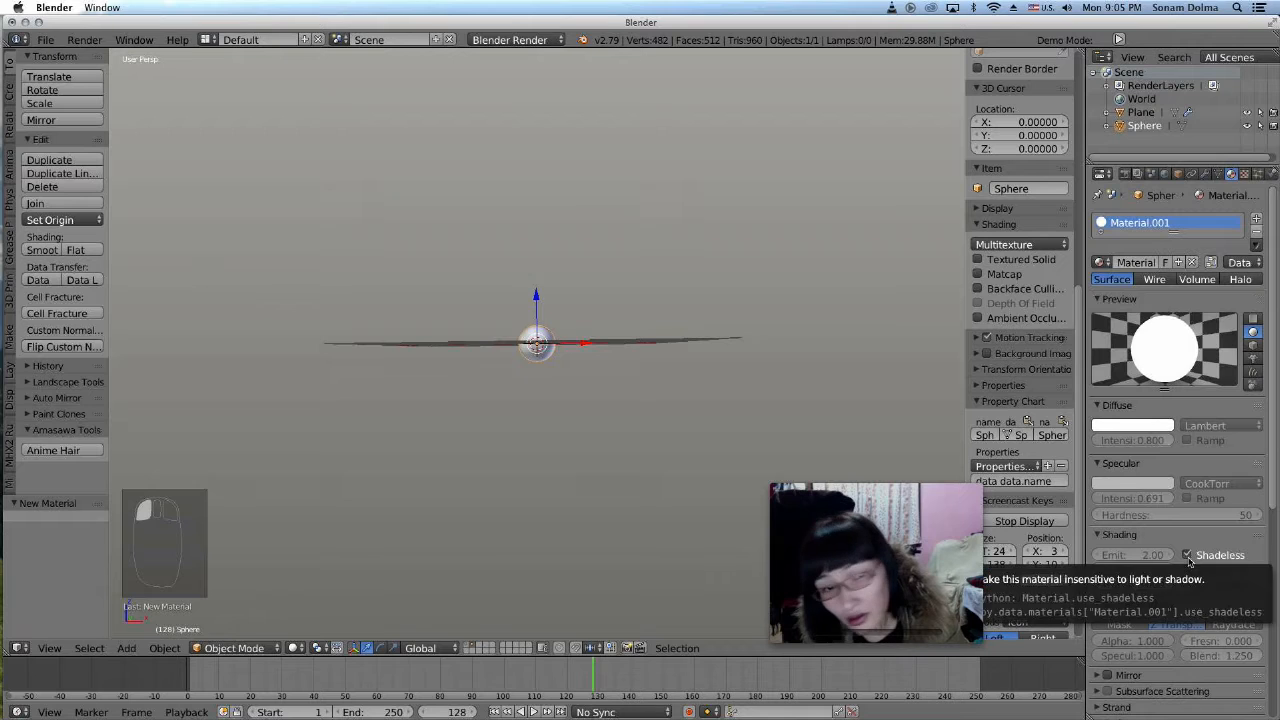
{"action": "left_click", "coordinate": [1187, 557]}
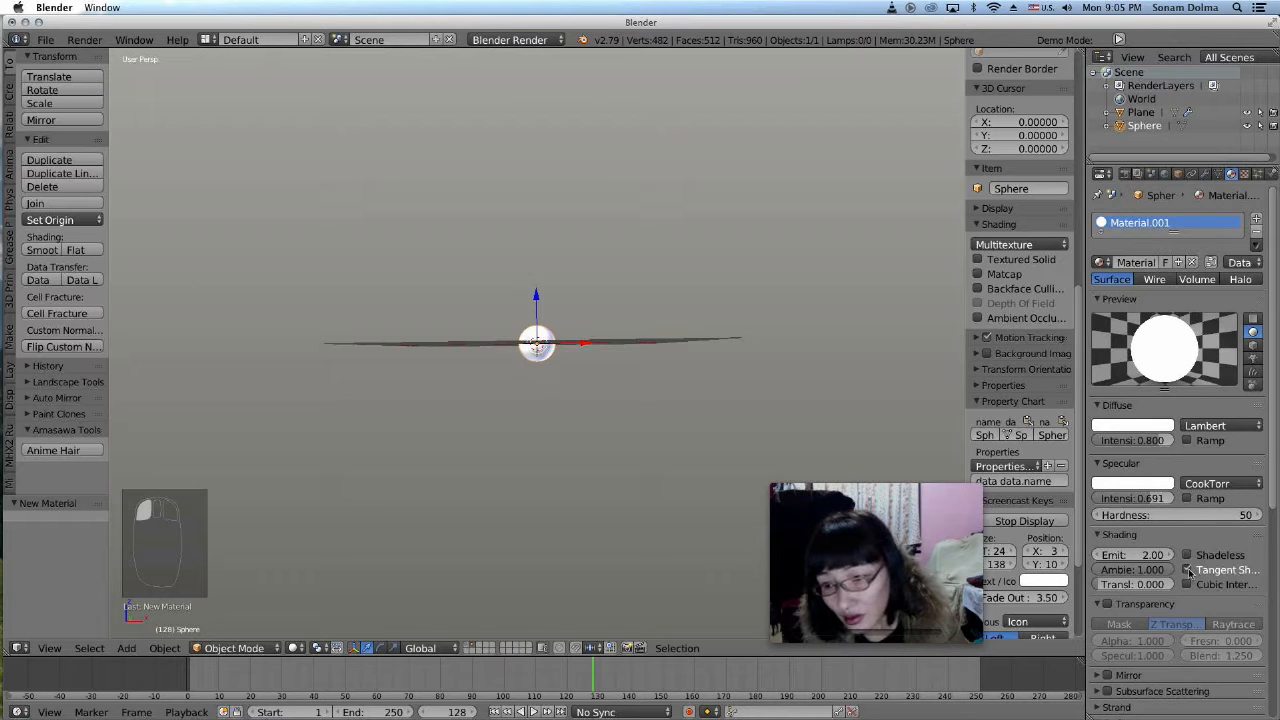
{"action": "left_click", "coordinate": [1186, 585]}
{"action": "left_click", "coordinate": [1186, 585]}
- Switch back to layer 1 with the plane and its sphere particles, keeping the plane selected
{"action": "middle_click_drag", "start_coordinate": [566, 357], "coordinate": [566, 362]}
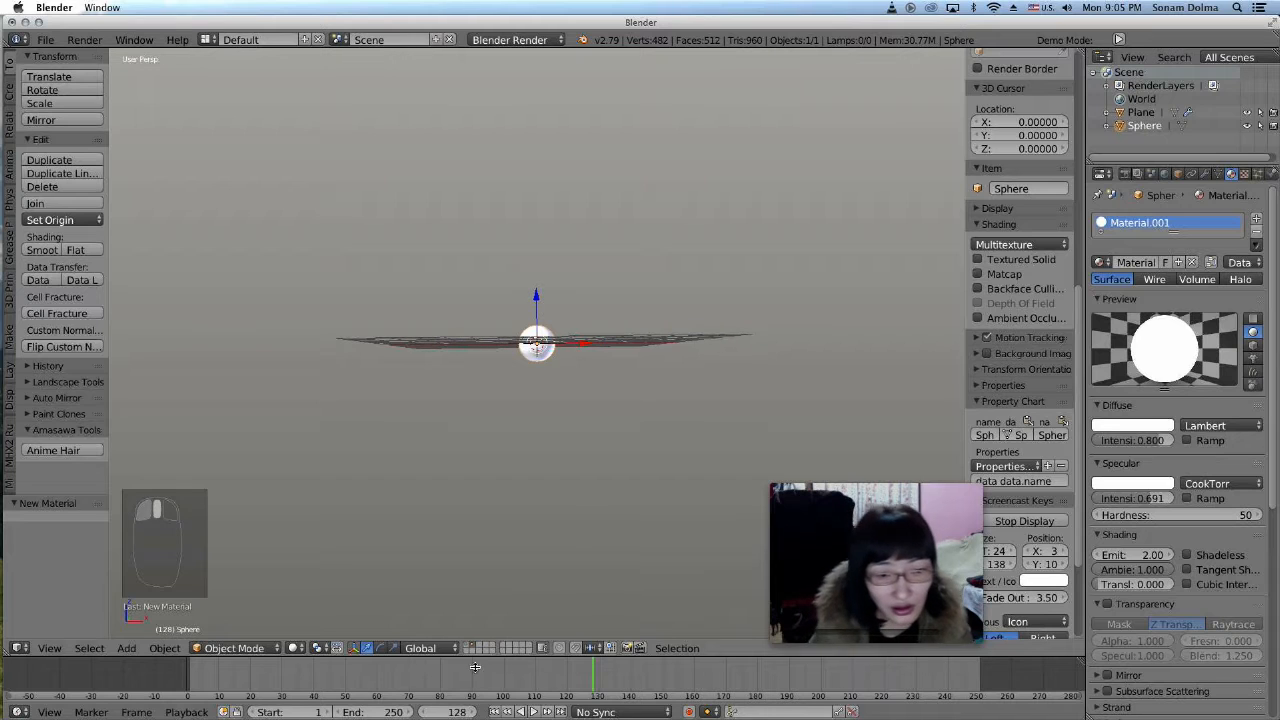
{"action": "left_click", "coordinate": [467, 646]}
{"action": "left_click", "coordinate": [593, 295]}
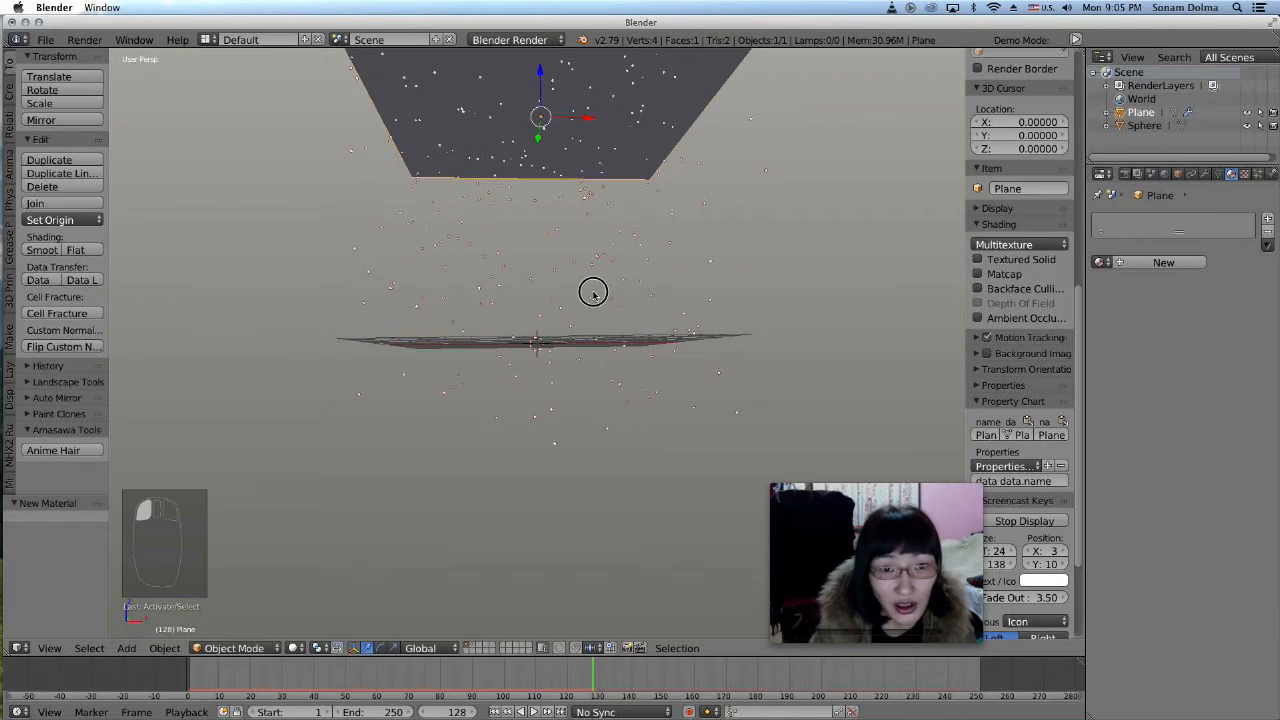
- Convert the plane's particle system modifier so the particles become real, separate sphere objects
{"action": "middle_click_drag", "start_coordinate": [614, 443], "coordinate": [591, 298]}
{"action": "scroll", "coordinate": [580, 420], "scroll_direction": "up", "scroll_amount": 3}
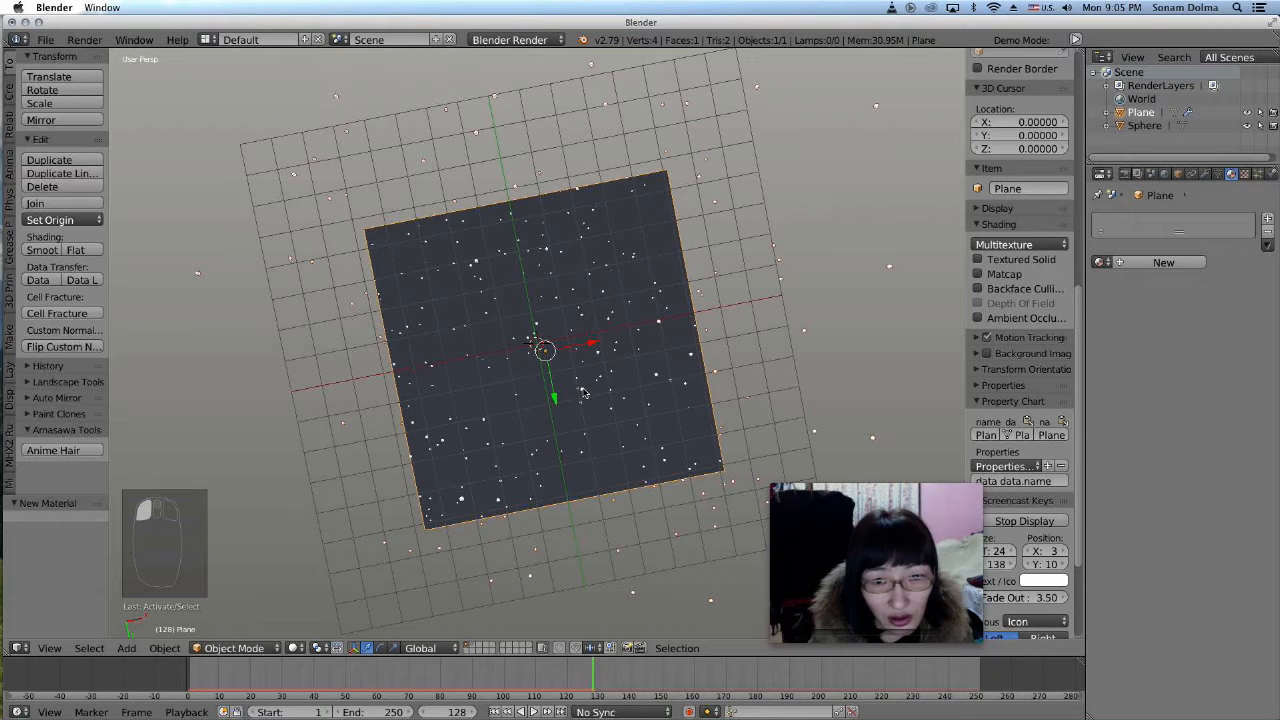
{"action": "scroll", "coordinate": [585, 398], "scroll_direction": "down", "scroll_amount": 4}
{"action": "middle_click_drag", "start_coordinate": [598, 400], "coordinate": [413, 398]}
{"action": "middle_click_drag", "start_coordinate": [575, 405], "coordinate": [651, 571]}
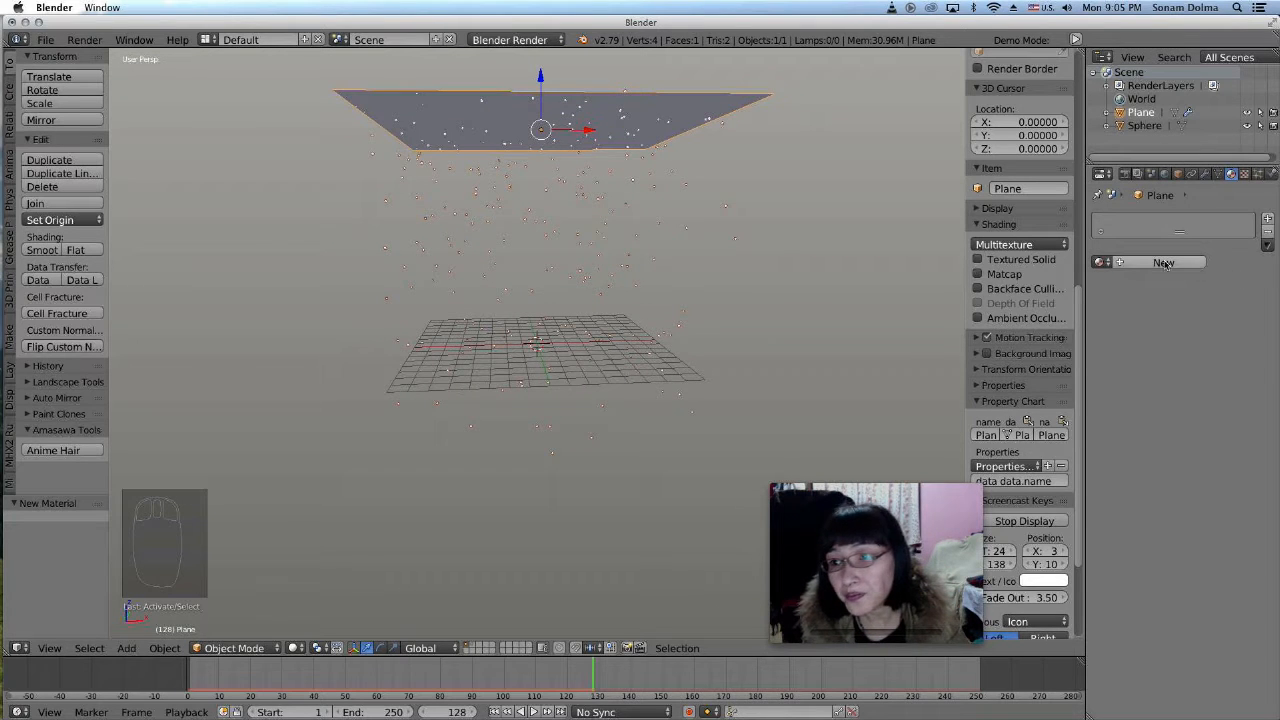
{"action": "left_click", "coordinate": [1215, 174]}
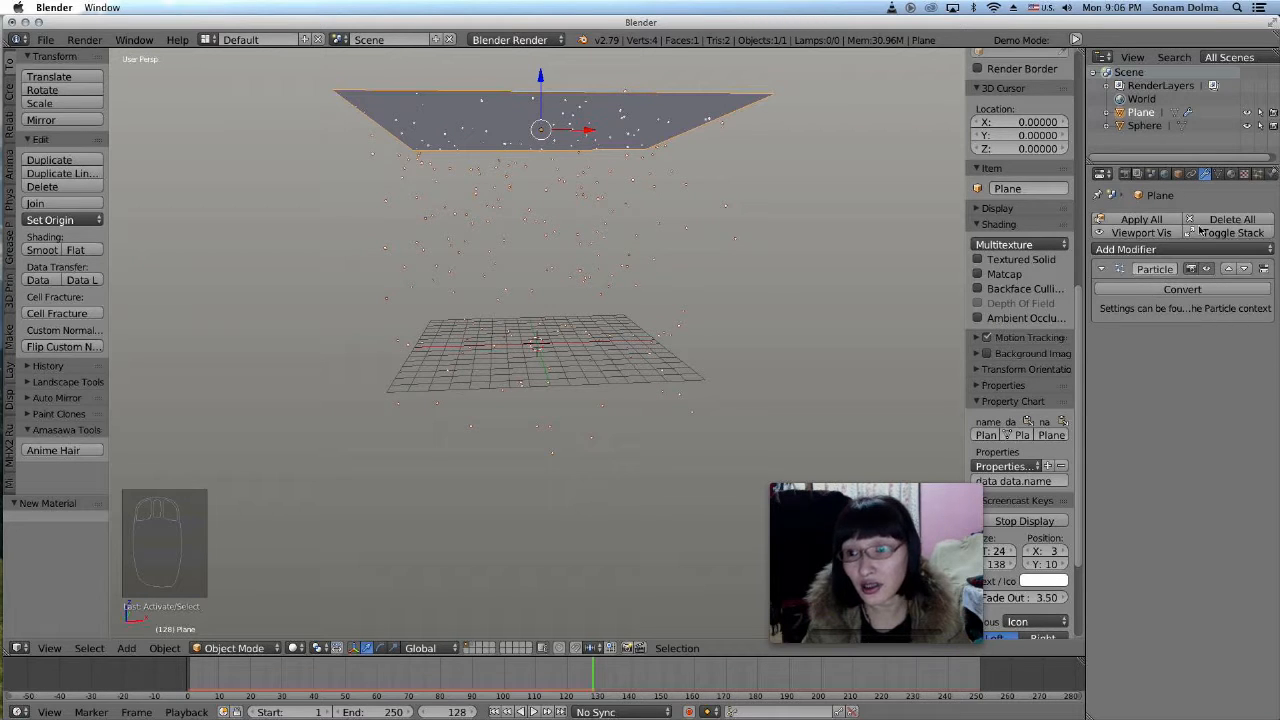
{"action": "left_click", "coordinate": [1149, 291]}
{"action": "scroll", "coordinate": [576, 232], "scroll_direction": "down", "scroll_amount": 2}
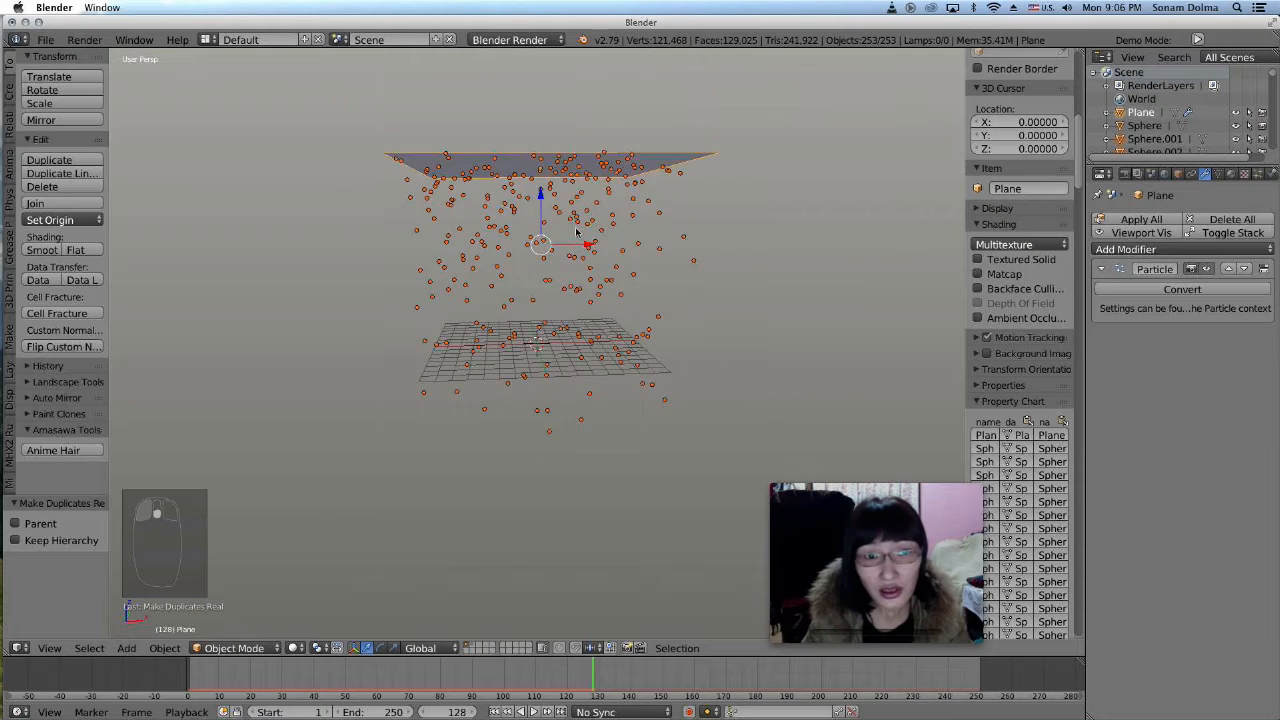
- Shift only the plane by about 0.75 X, 1.25 Y and 4.65 Z, then move it to layer 5
{"action": "left_click", "coordinate": [671, 197]}
{"action": "key", "text": "g"}
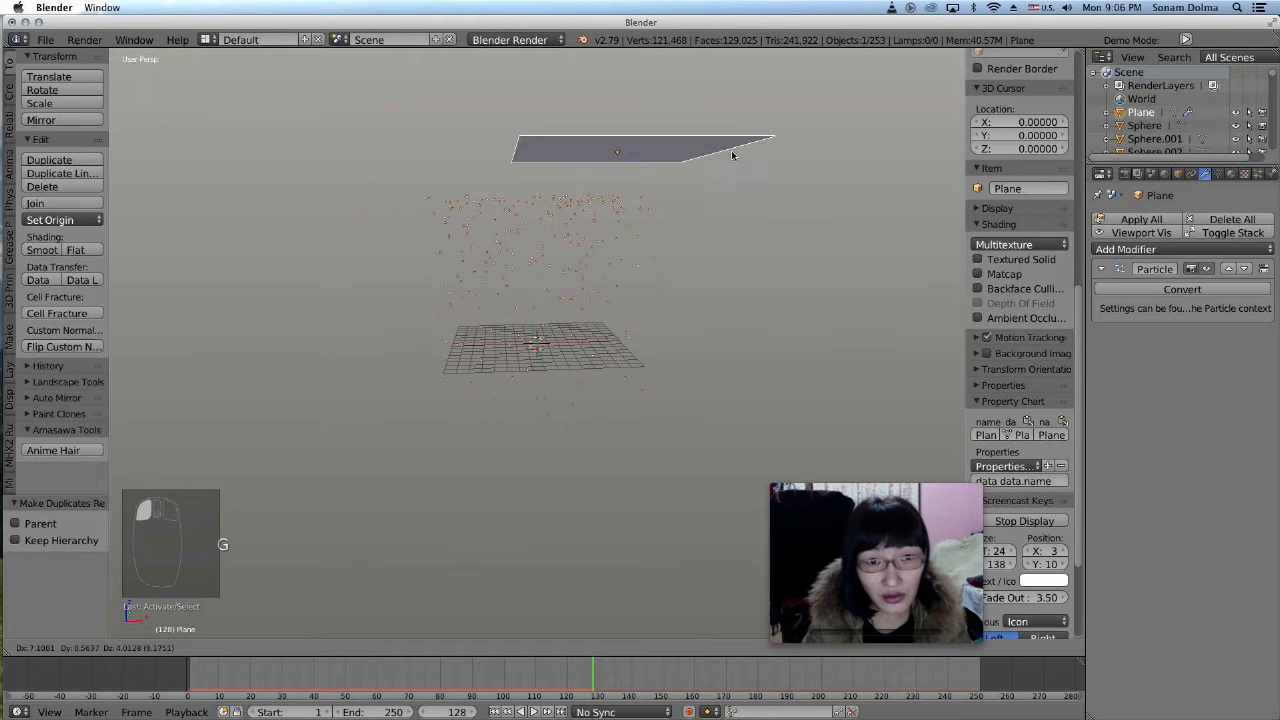
{"action": "left_click", "coordinate": [668, 150]}
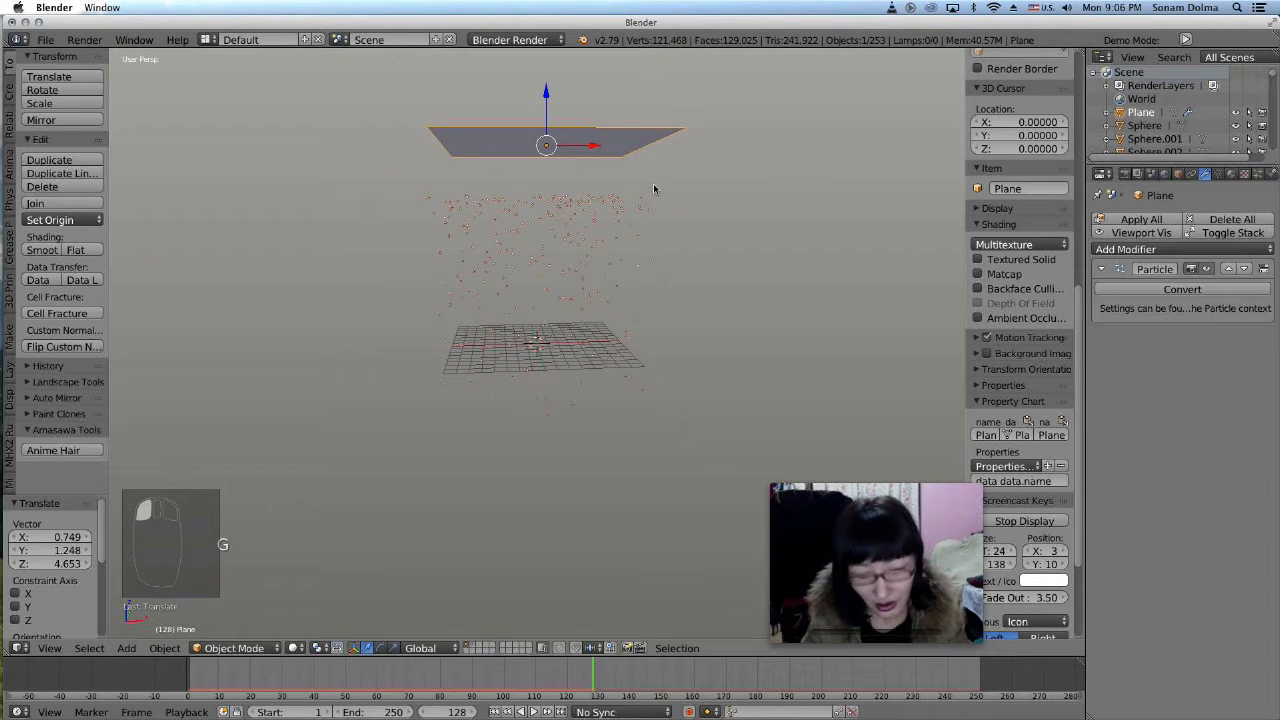
{"action": "key", "text": "m"}
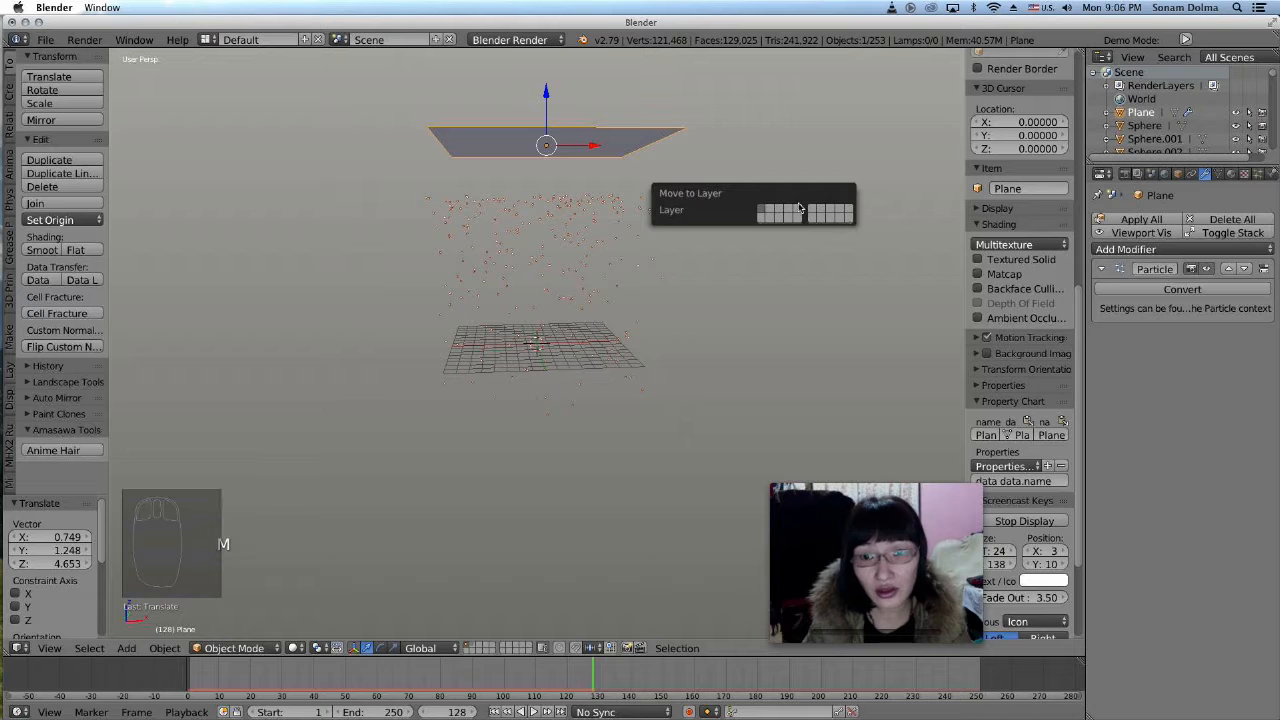
{"action": "left_click", "coordinate": [797, 211]}
- Examine the converted spheres from several angles, selecting individual ones to check that they are separate objects
{"action": "right_click", "coordinate": [546, 268]}
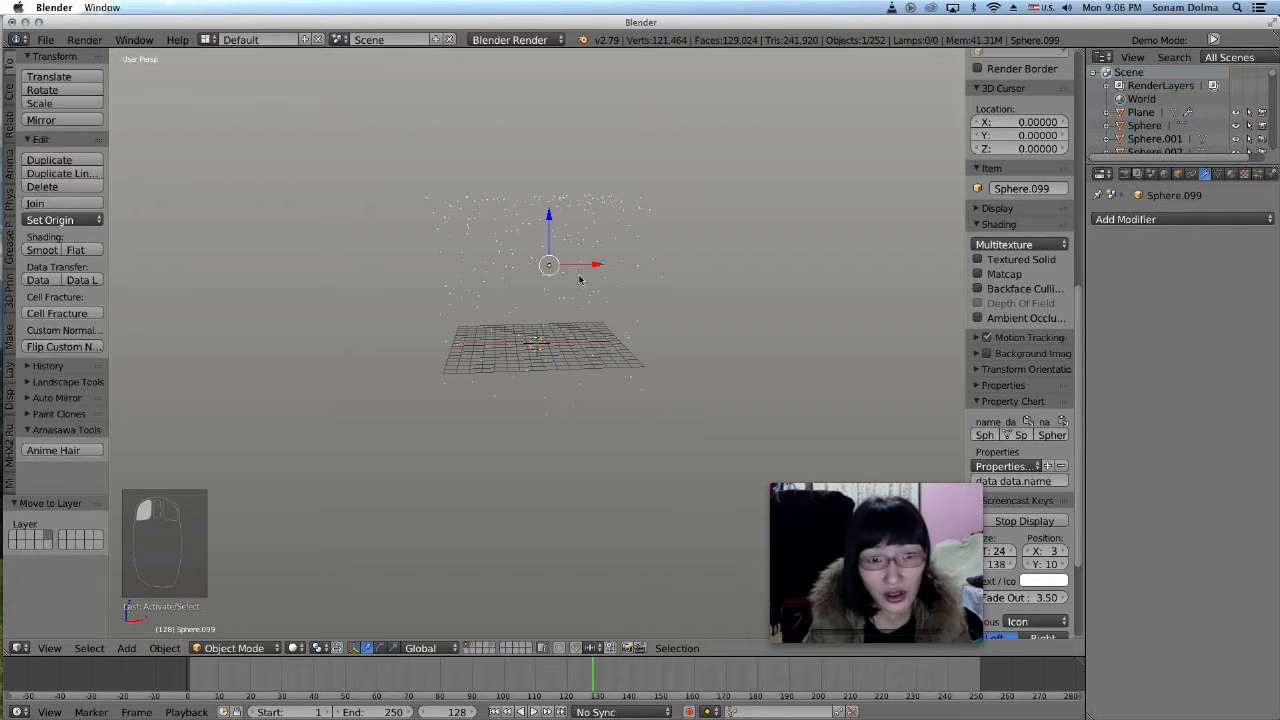
{"action": "middle_click_drag", "start_coordinate": [581, 284], "coordinate": [548, 330]}
{"action": "scroll", "coordinate": [586, 330], "scroll_direction": "down", "scroll_amount": 4}
{"action": "left_click", "coordinate": [538, 333]}
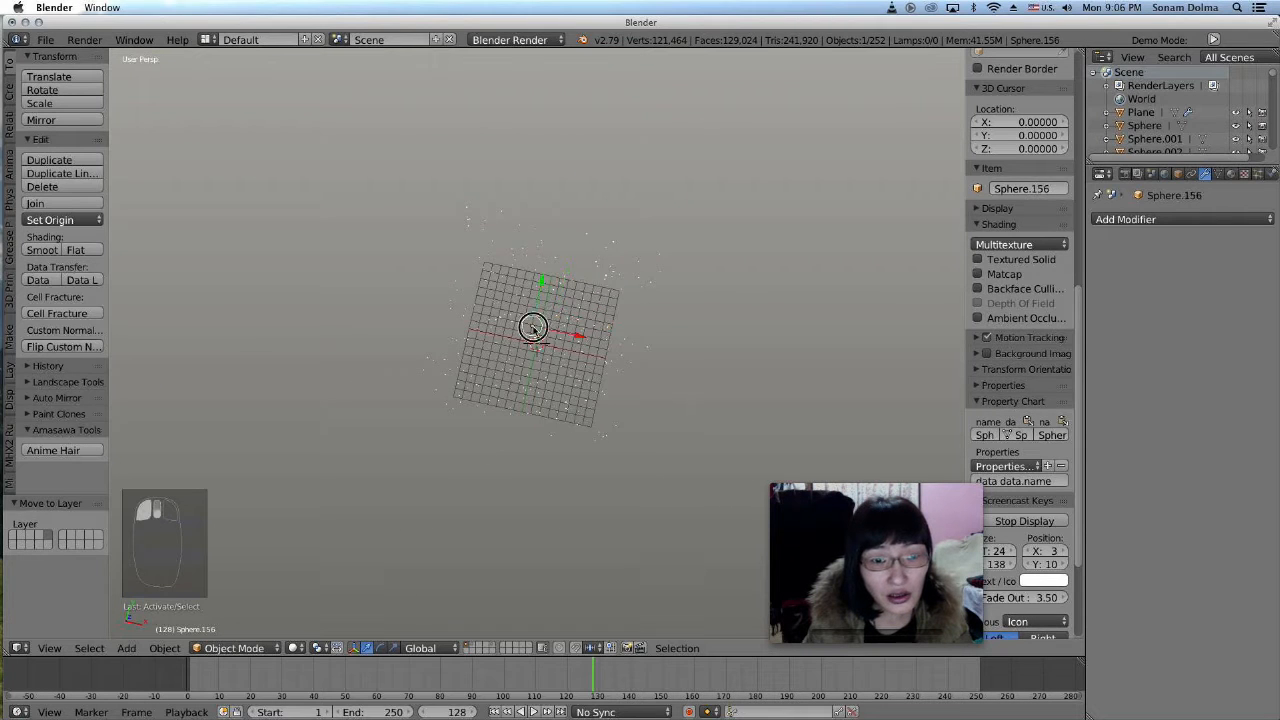
{"action": "middle_click_drag", "start_coordinate": [554, 375], "coordinate": [562, 277]}
{"action": "scroll", "coordinate": [556, 250], "scroll_direction": "up", "scroll_amount": 3}
{"action": "left_click", "coordinate": [549, 191]}
{"action": "middle_click_drag", "start_coordinate": [549, 191], "coordinate": [654, 257]}
{"action": "left_click", "coordinate": [534, 333]}
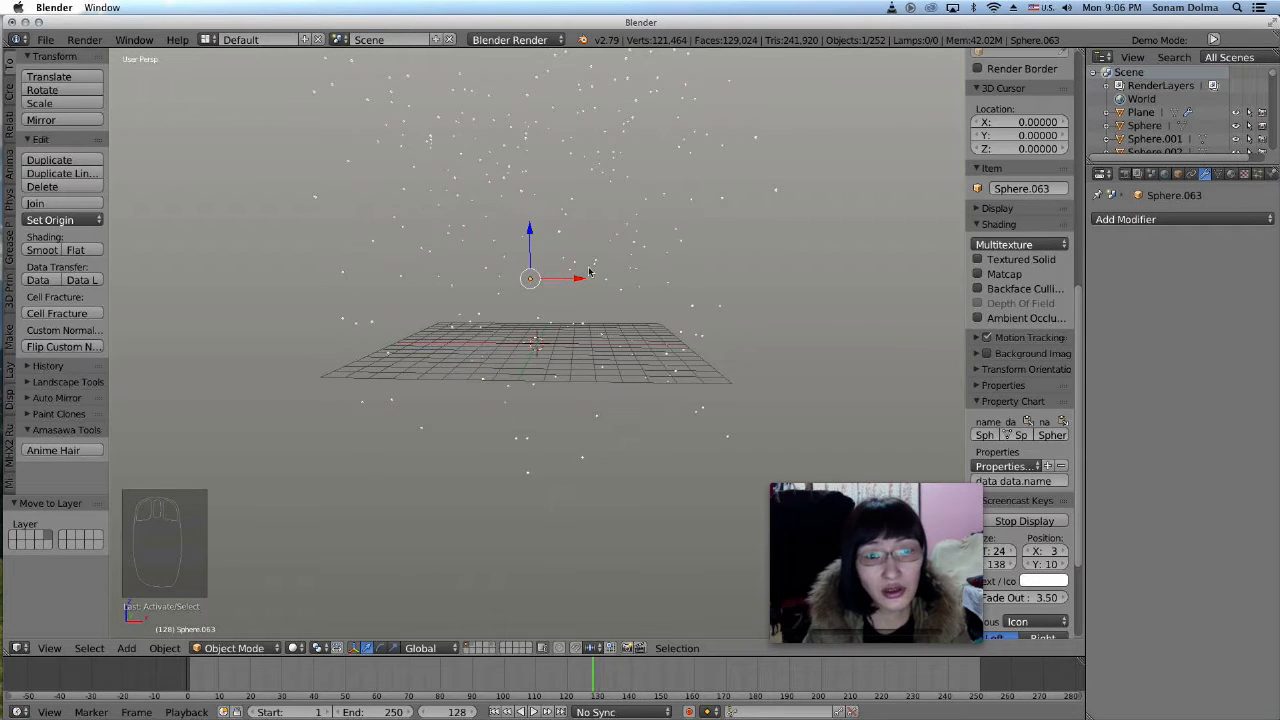
- Select all the converted spheres on the layer and join them into a single object
{"action": "scroll", "coordinate": [620, 252], "scroll_direction": "down", "scroll_amount": 4}
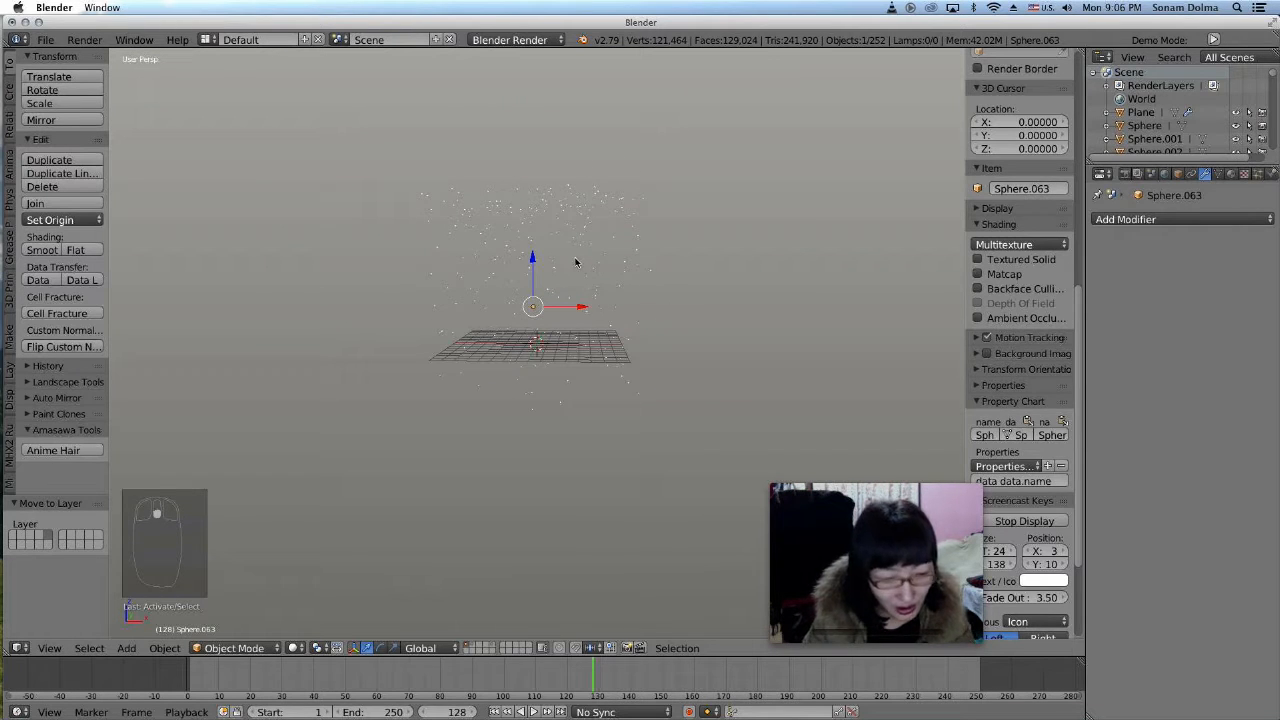
{"action": "key", "text": "a"}
{"action": "key", "text": "a"}
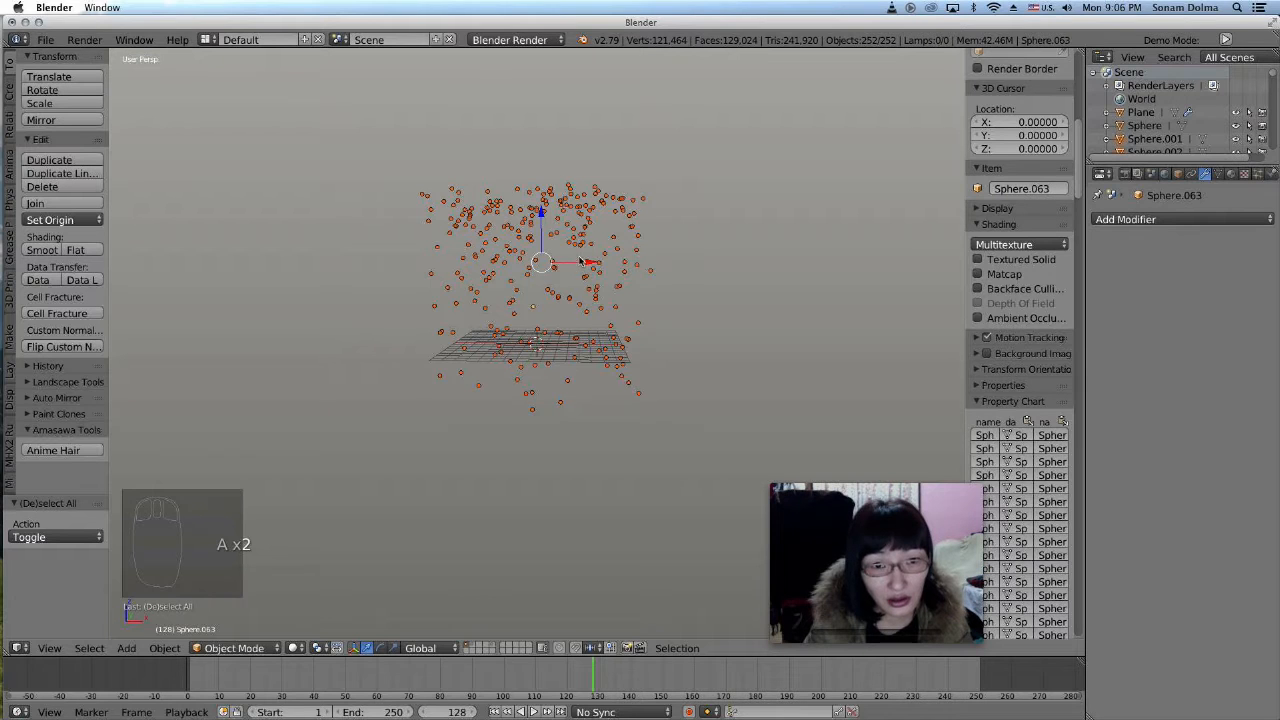
{"action": "middle_click_drag", "start_coordinate": [602, 318], "coordinate": [604, 318]}
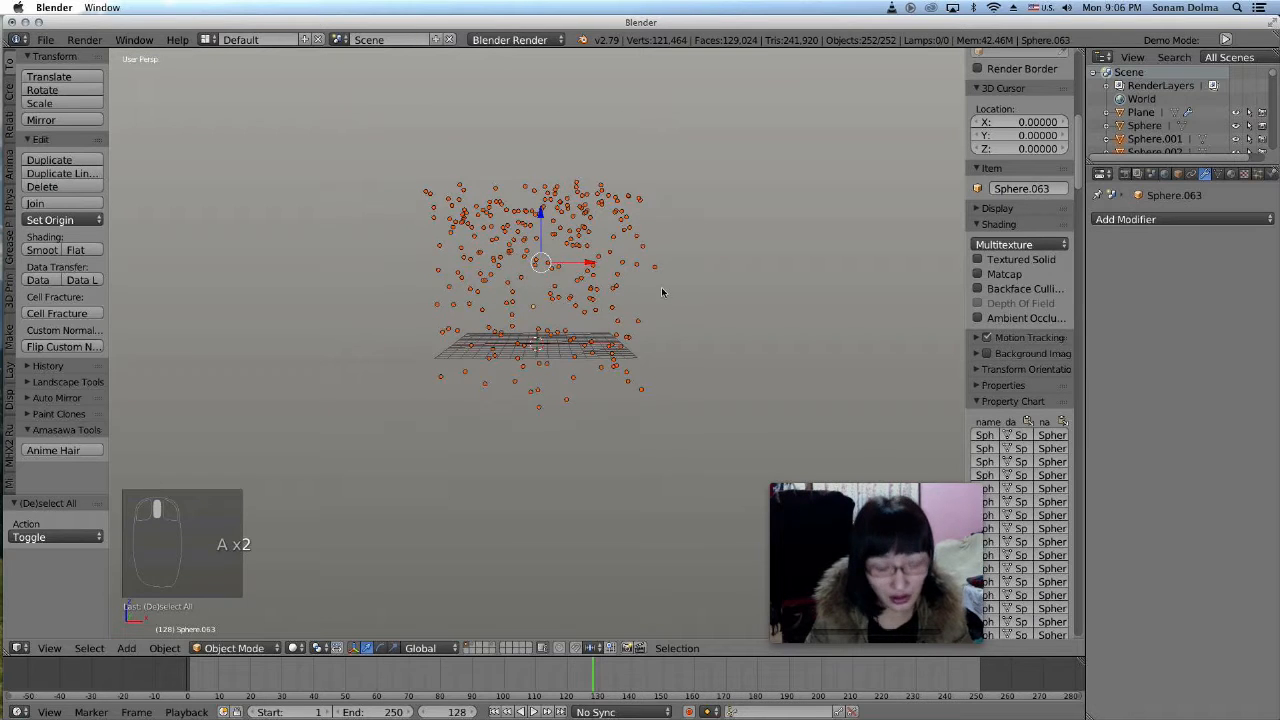
{"action": "key", "text": "ctrl+j"}
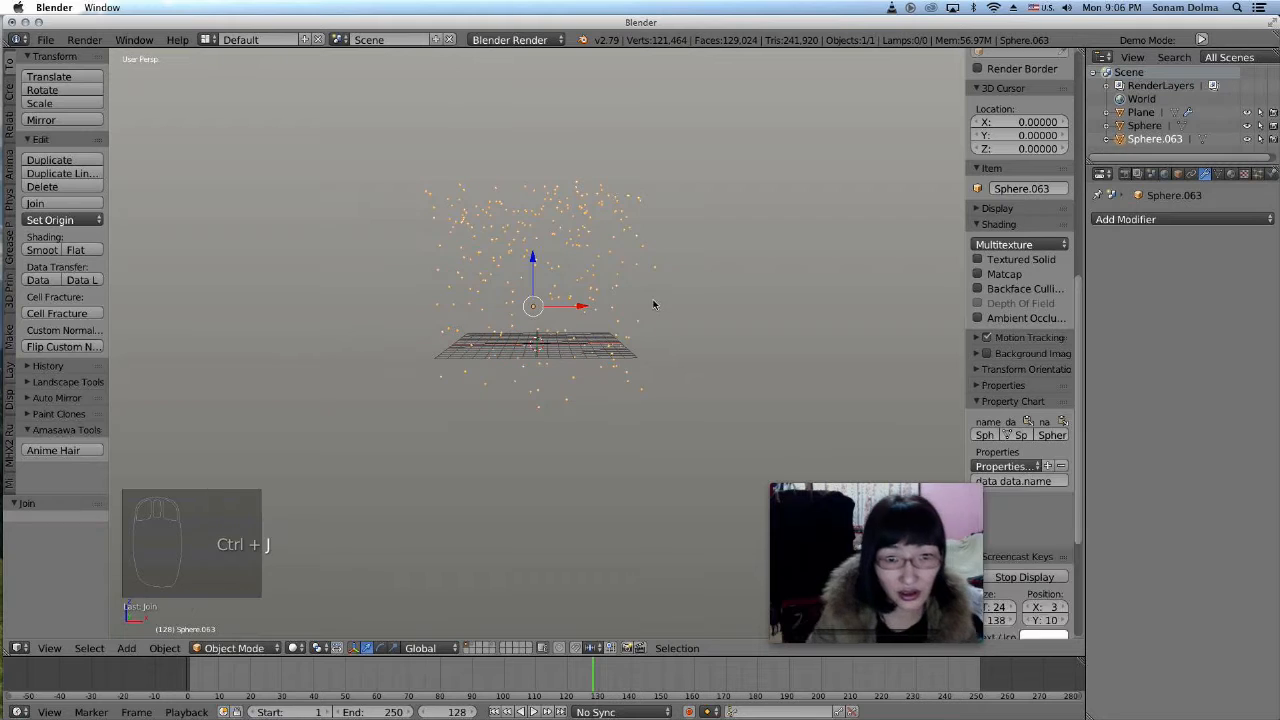
- Scale the joined spheres uniformly by about 0.662, then flatten them along Z by a factor of about 0.28
{"action": "middle_click_drag", "start_coordinate": [580, 347], "coordinate": [552, 252]}
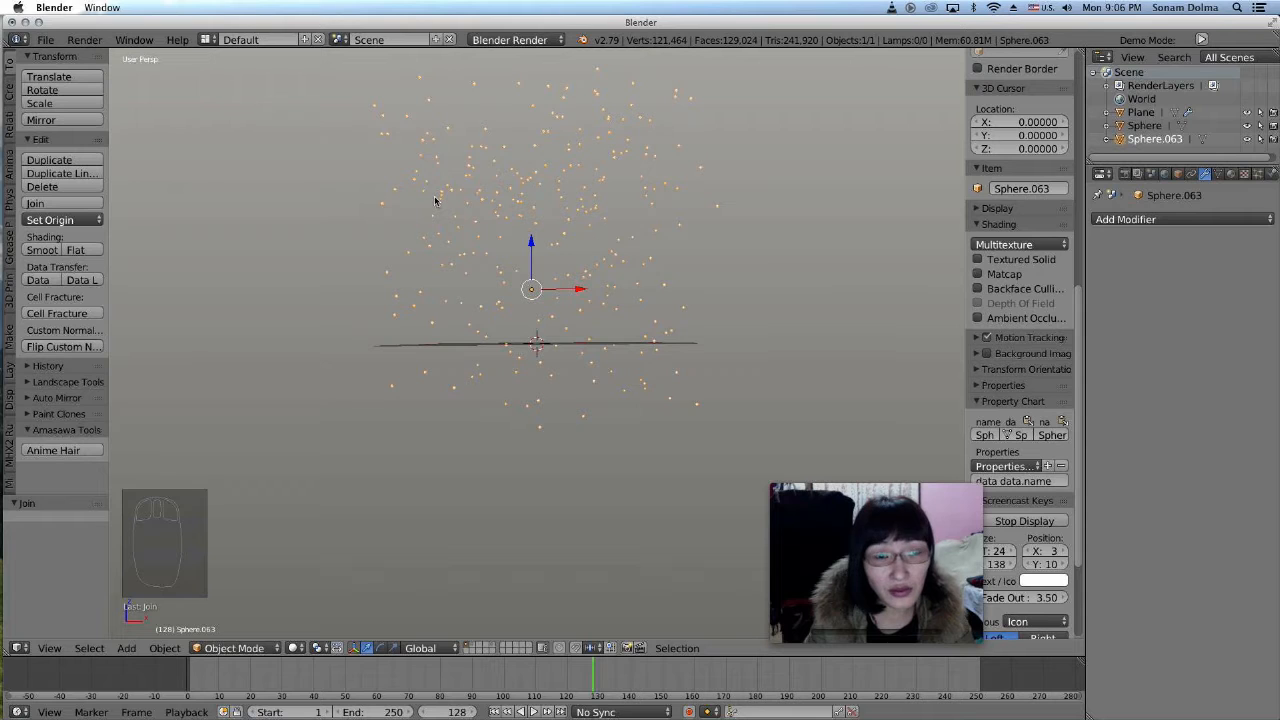
{"action": "key", "text": "s"}
{"action": "left_click", "coordinate": [660, 296]}
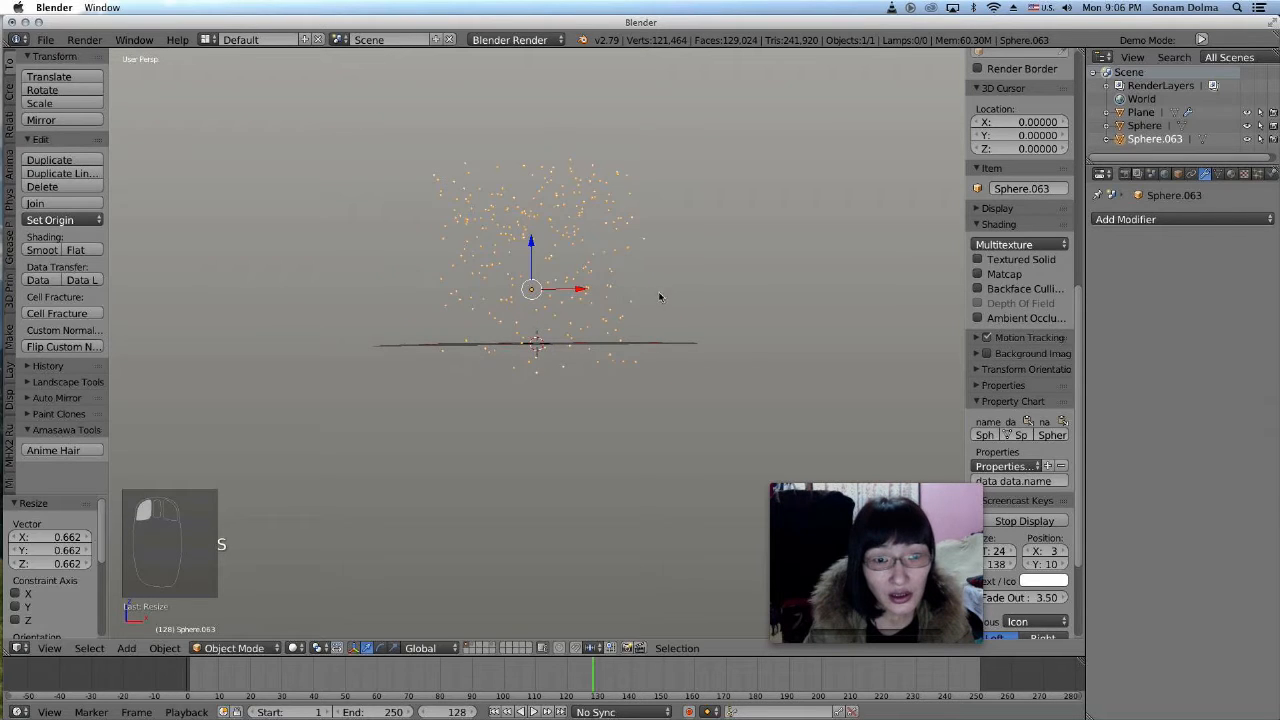
{"action": "left_click", "coordinate": [395, 648]}
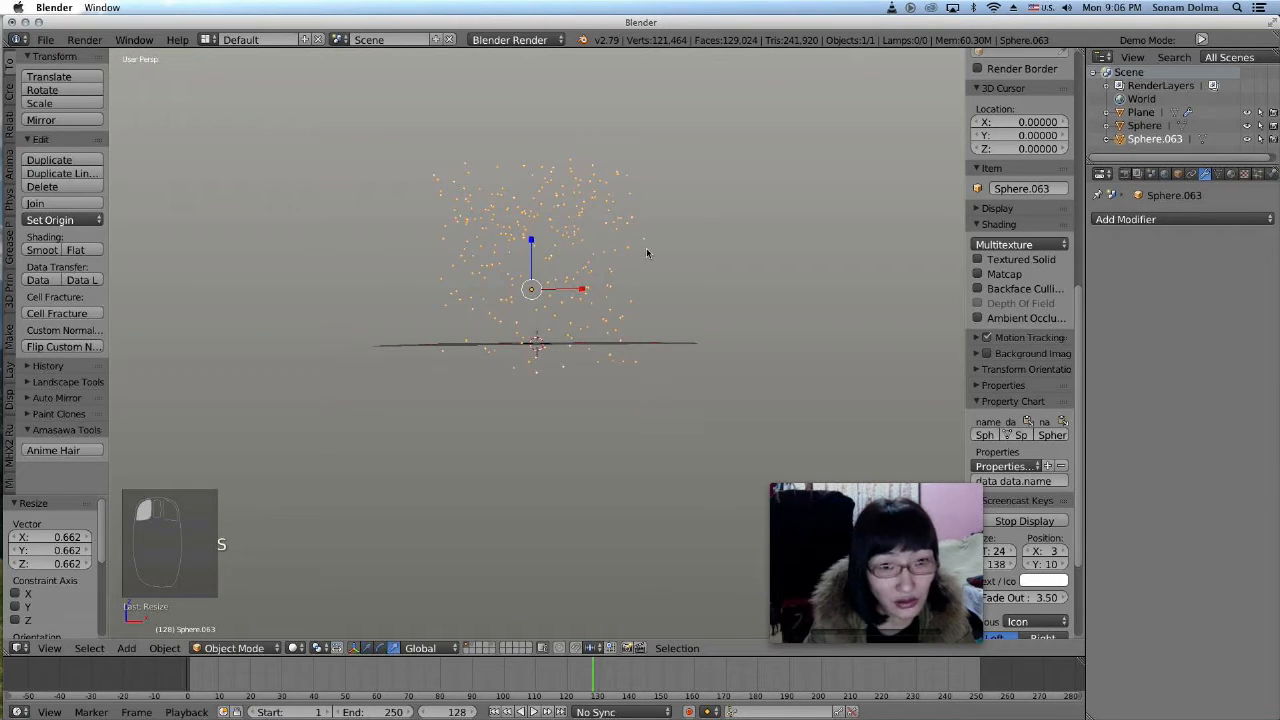
{"action": "left_click_drag", "start_coordinate": [584, 289], "coordinate": [531, 276]}
- In the bottom view, stretch the joined sphere cluster along Y, and along X by a factor of about 1.127
{"action": "middle_click_drag", "start_coordinate": [700, 291], "coordinate": [703, 194]}
{"action": "scroll", "coordinate": [617, 347], "scroll_direction": "up", "scroll_amount": 3}
{"action": "scroll", "coordinate": [617, 347], "scroll_direction": "up", "scroll_amount": 2}
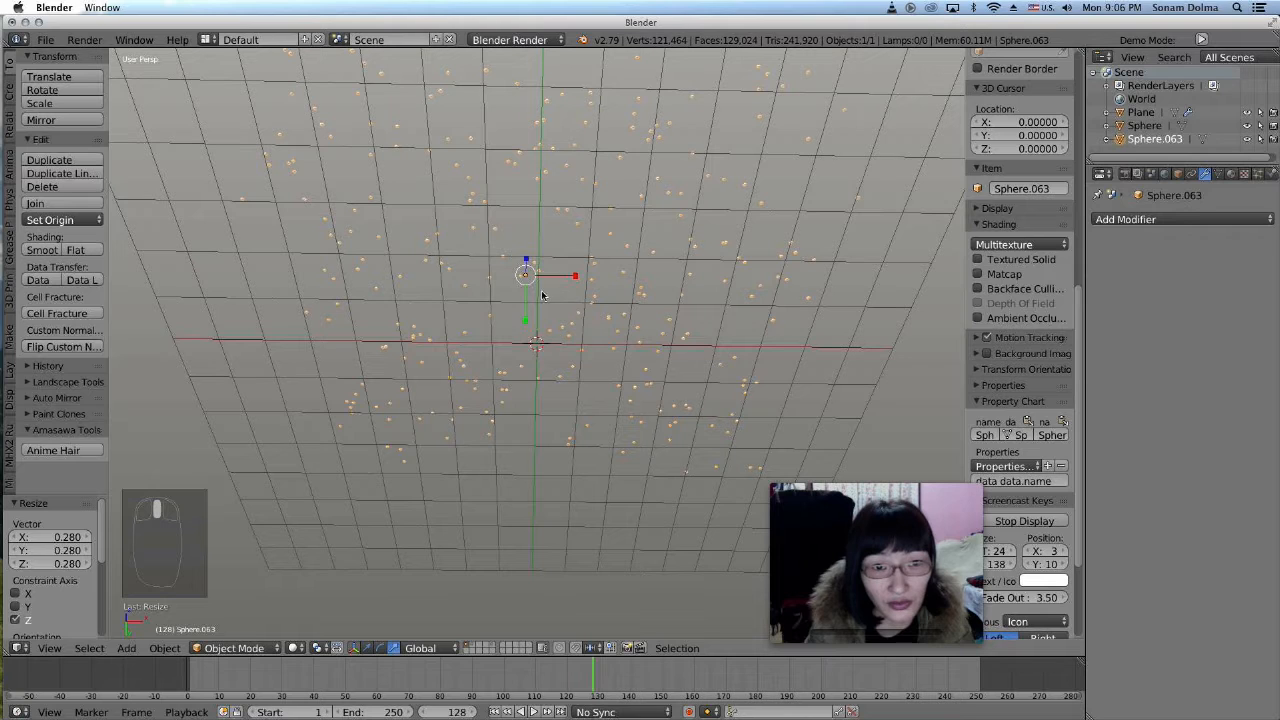
{"action": "middle_click_drag", "start_coordinate": [570, 347], "coordinate": [523, 421]}
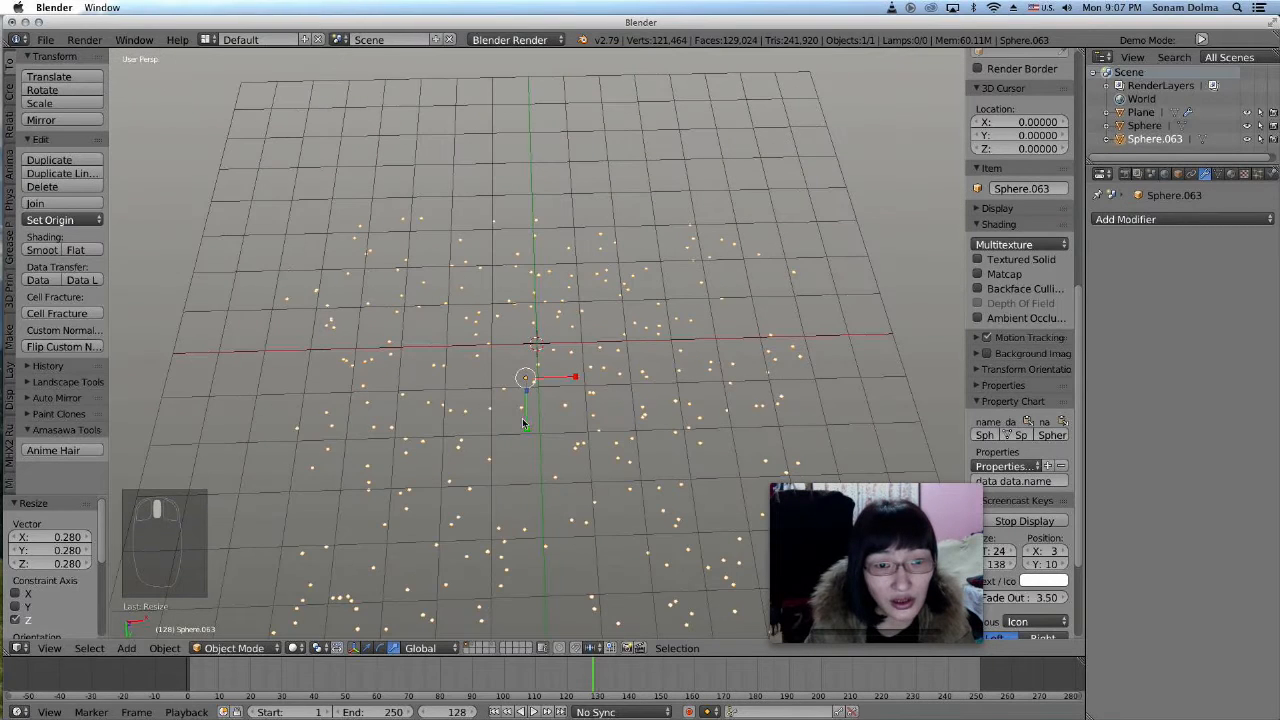
{"action": "left_click", "coordinate": [57, 648]}
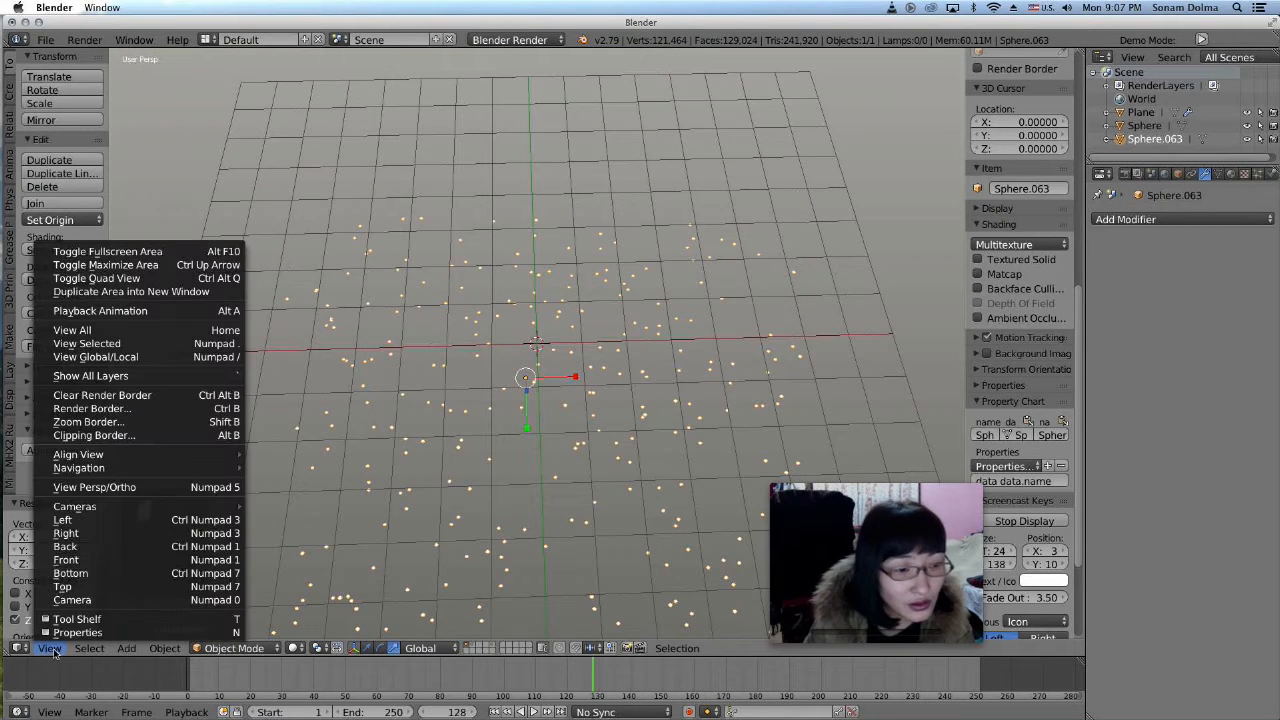
{"action": "left_click", "coordinate": [86, 577]}
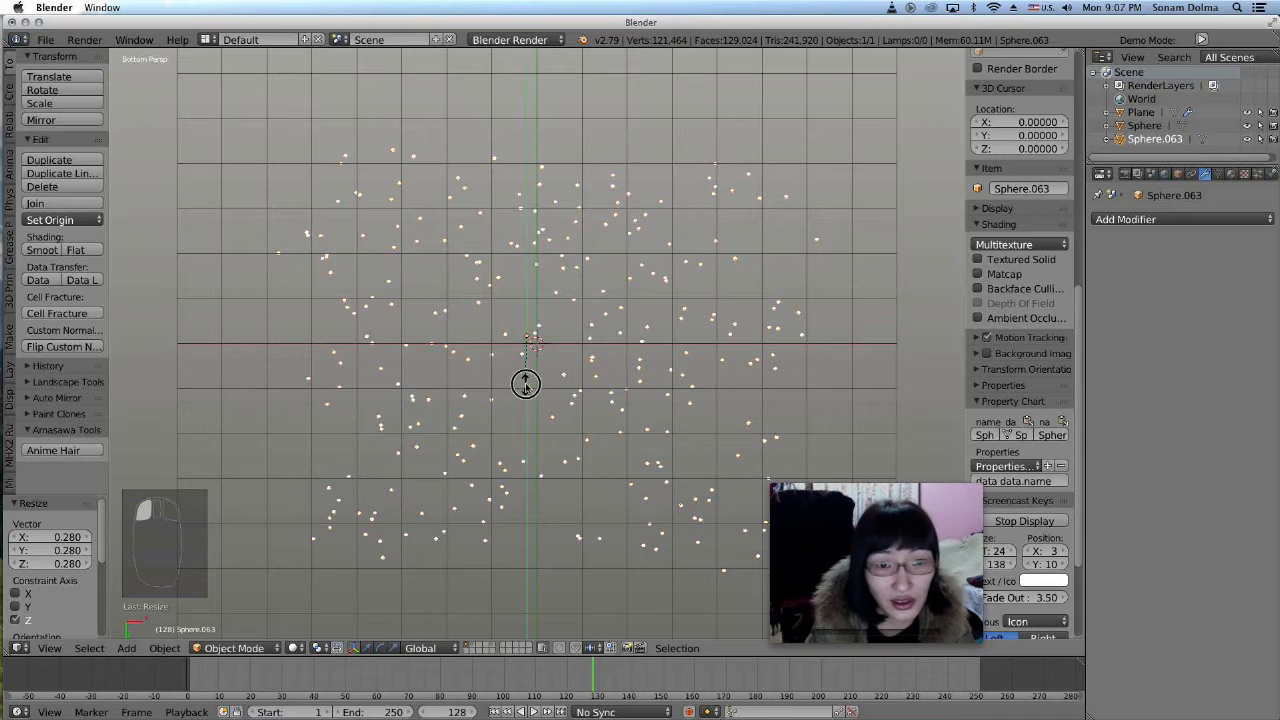
{"action": "key", "text": "s"}
{"action": "left_click_drag", "start_coordinate": [525, 403], "coordinate": [525, 403]}
{"action": "left_click_drag", "start_coordinate": [573, 336], "coordinate": [583, 336]}
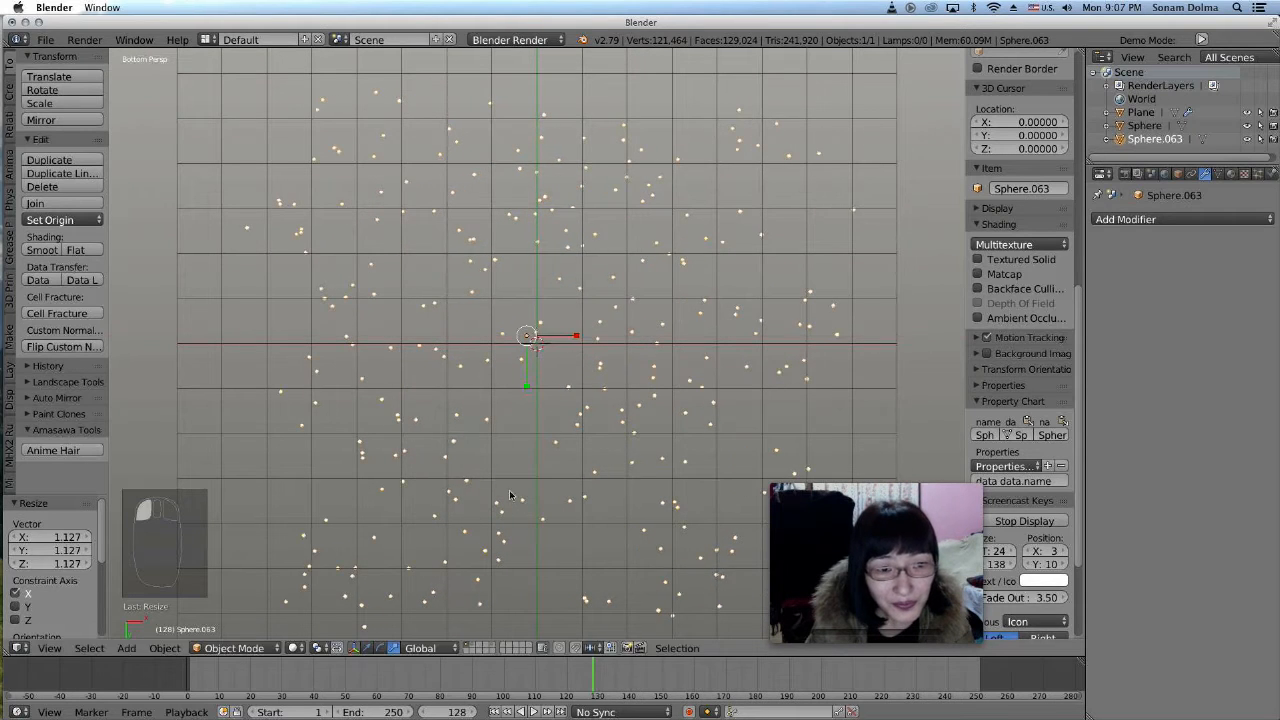
- Show the original sphere's layer and scale that object by a factor of about 0.184, then enlarge it by about 3.789
{"action": "left_click", "coordinate": [471, 646]}
{"action": "left_click", "coordinate": [546, 356]}
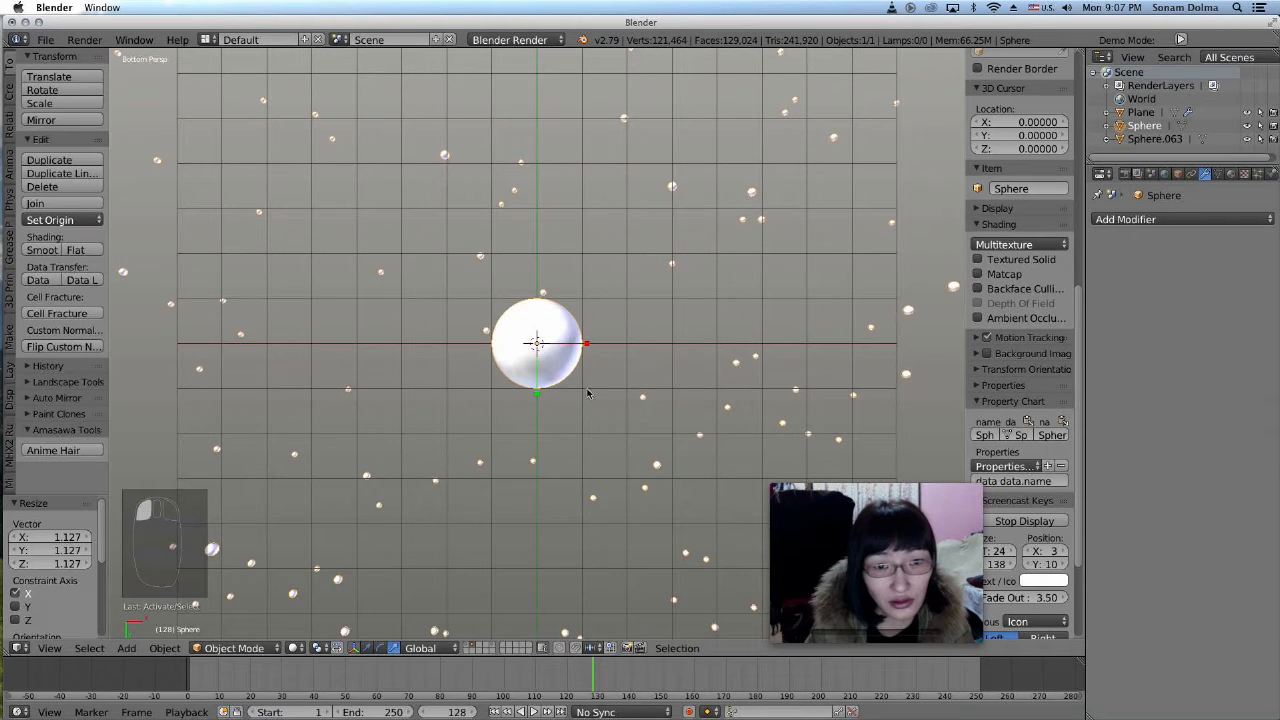
{"action": "scroll", "coordinate": [591, 393], "scroll_direction": "down", "scroll_amount": 5}
{"action": "key", "text": "s"}
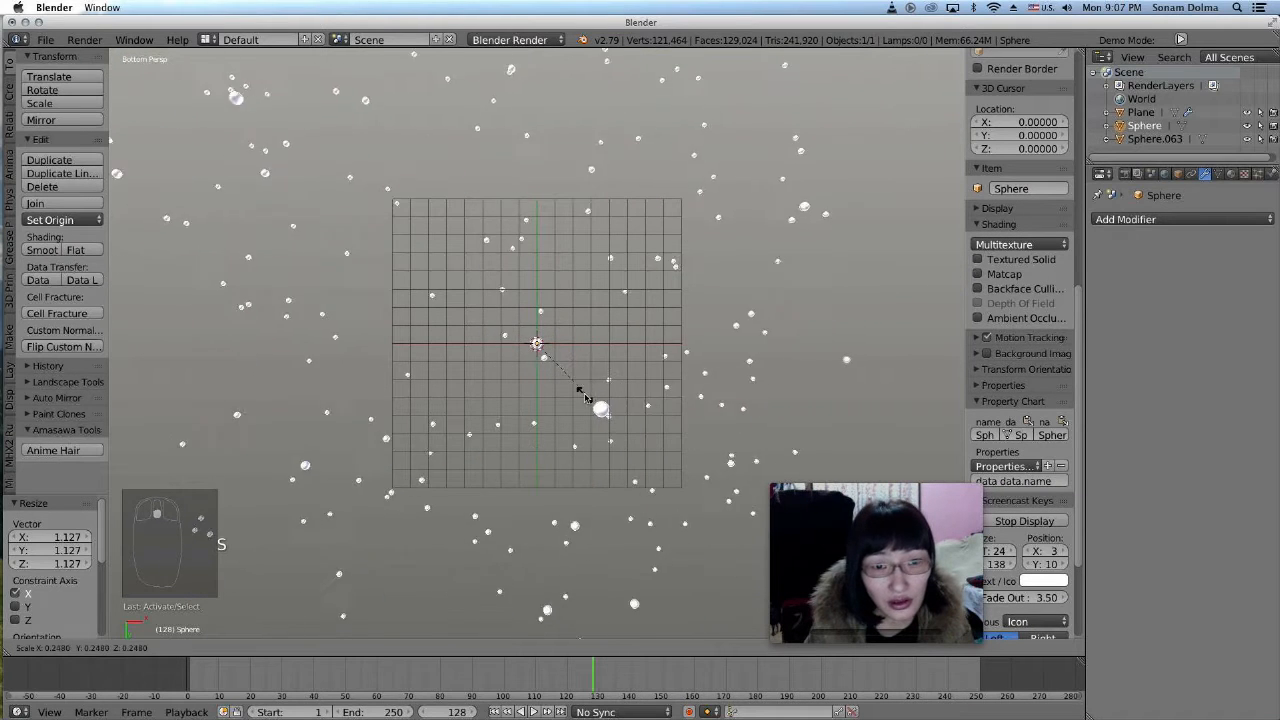
{"action": "left_click", "coordinate": [571, 387]}
{"action": "key", "text": "s"}
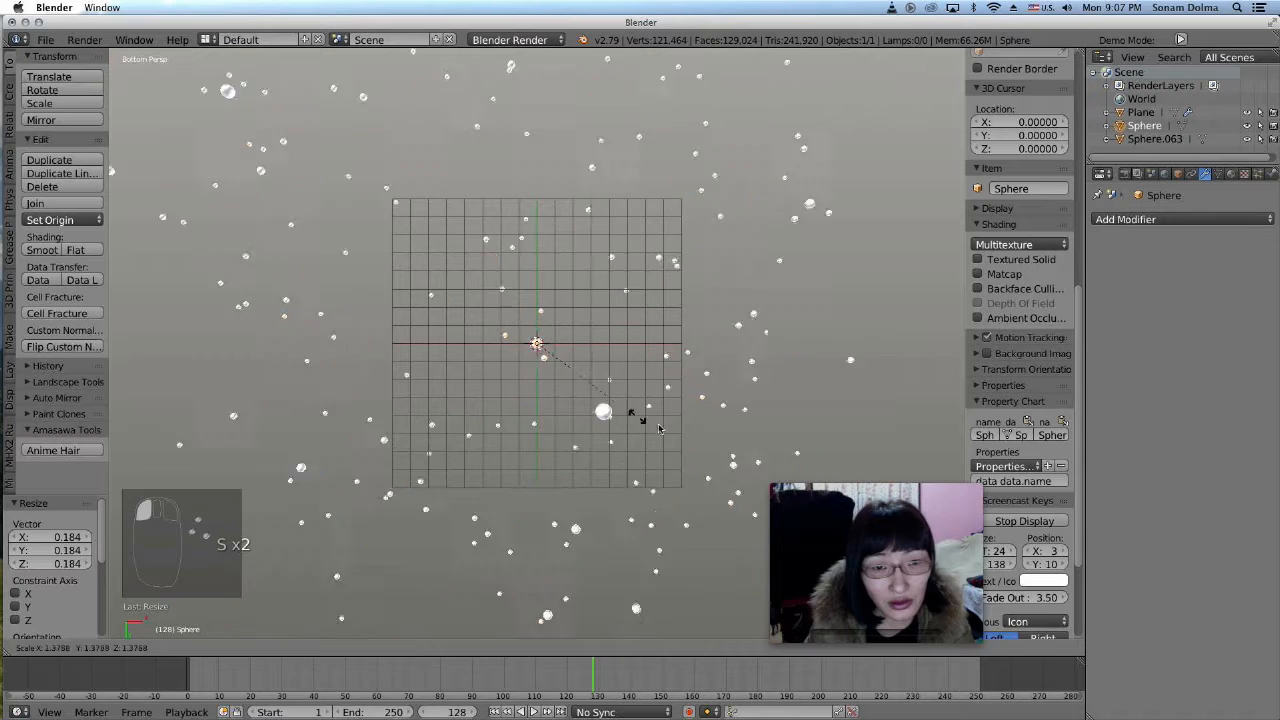
{"action": "left_click", "coordinate": [614, 388]}
- Shrink the original sphere object by a factor of about 0.09, and again by about 0.605
{"action": "scroll", "coordinate": [582, 396], "scroll_direction": "down", "scroll_amount": 2}
{"action": "middle_click_drag", "start_coordinate": [582, 396], "coordinate": [583, 280]}
{"action": "scroll", "coordinate": [580, 392], "scroll_direction": "down", "scroll_amount": 6}
{"action": "scroll", "coordinate": [580, 392], "scroll_direction": "down", "scroll_amount": 3}
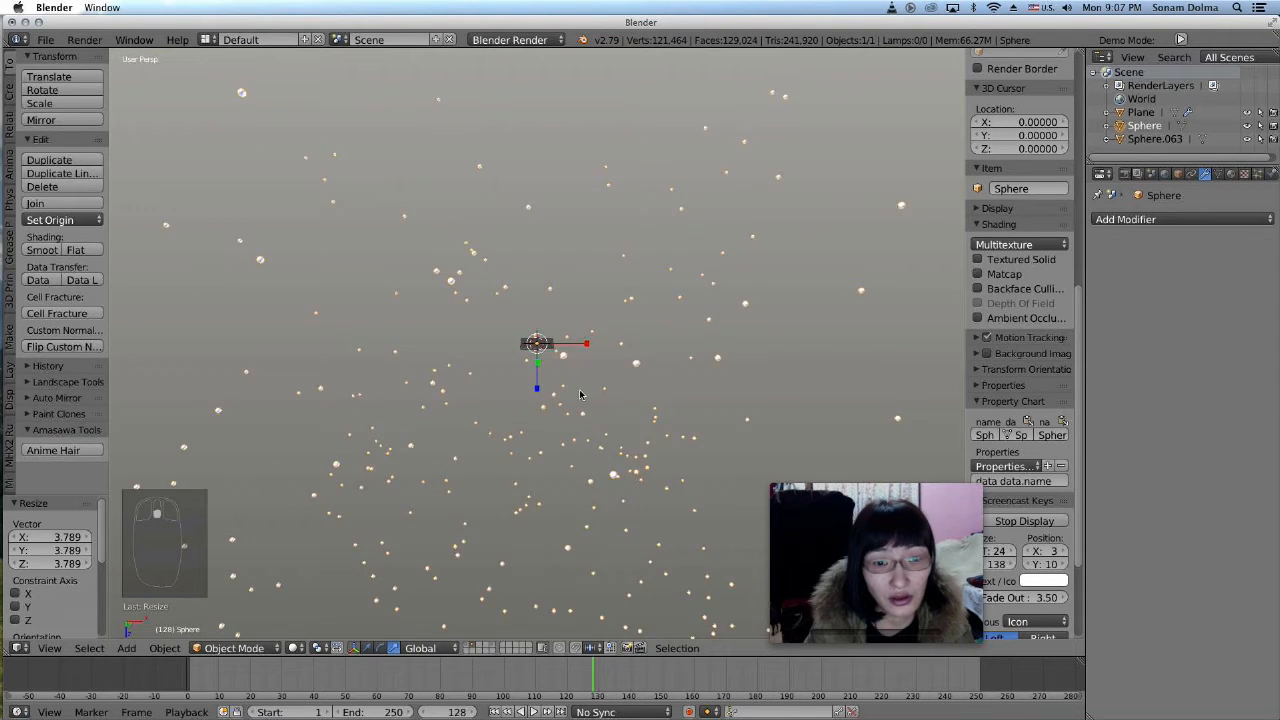
{"action": "scroll", "coordinate": [576, 401], "scroll_direction": "up", "scroll_amount": 3}
{"action": "scroll", "coordinate": [576, 401], "scroll_direction": "up", "scroll_amount": 5}
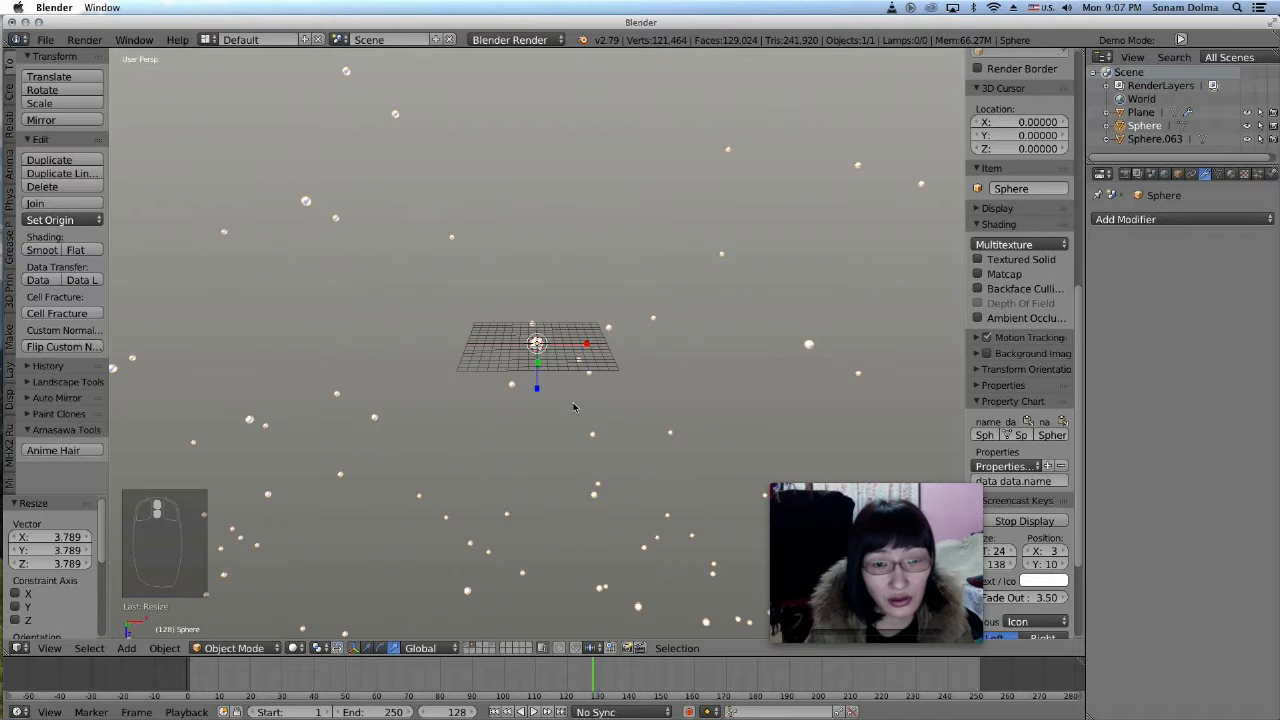
{"action": "key", "text": "s"}
{"action": "left_click", "coordinate": [562, 383]}
{"action": "scroll", "coordinate": [620, 428], "scroll_direction": "up", "scroll_amount": 8}
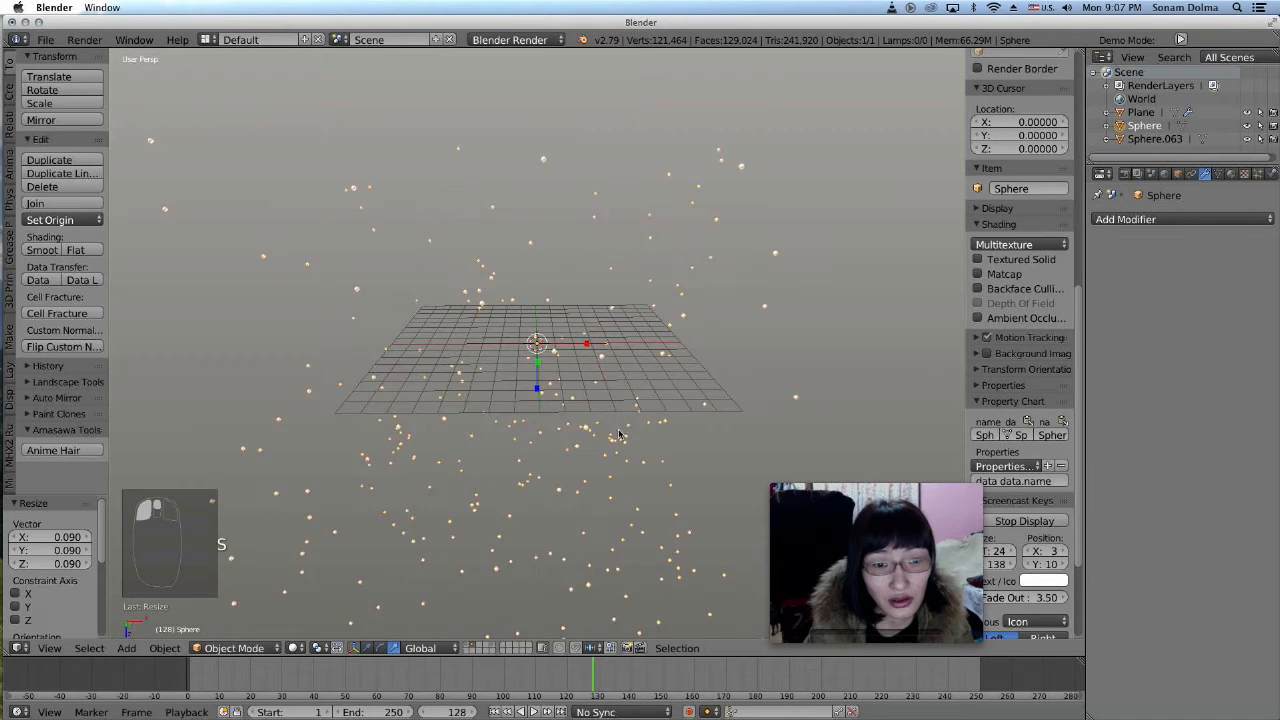
{"action": "key", "text": "s"}
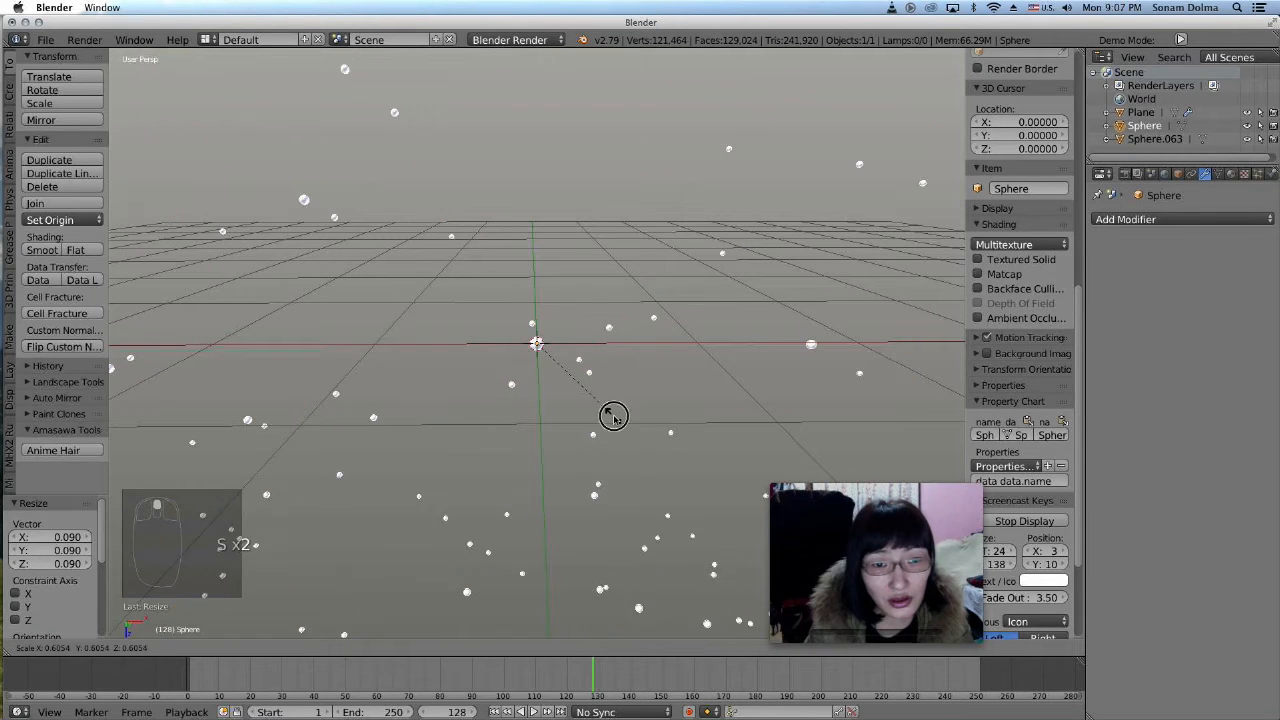
{"action": "left_click", "coordinate": [606, 410]}
- Enter Edit Mode on the original sphere object and circle-select the vertices of the central sphere
{"action": "left_click", "coordinate": [221, 648]}
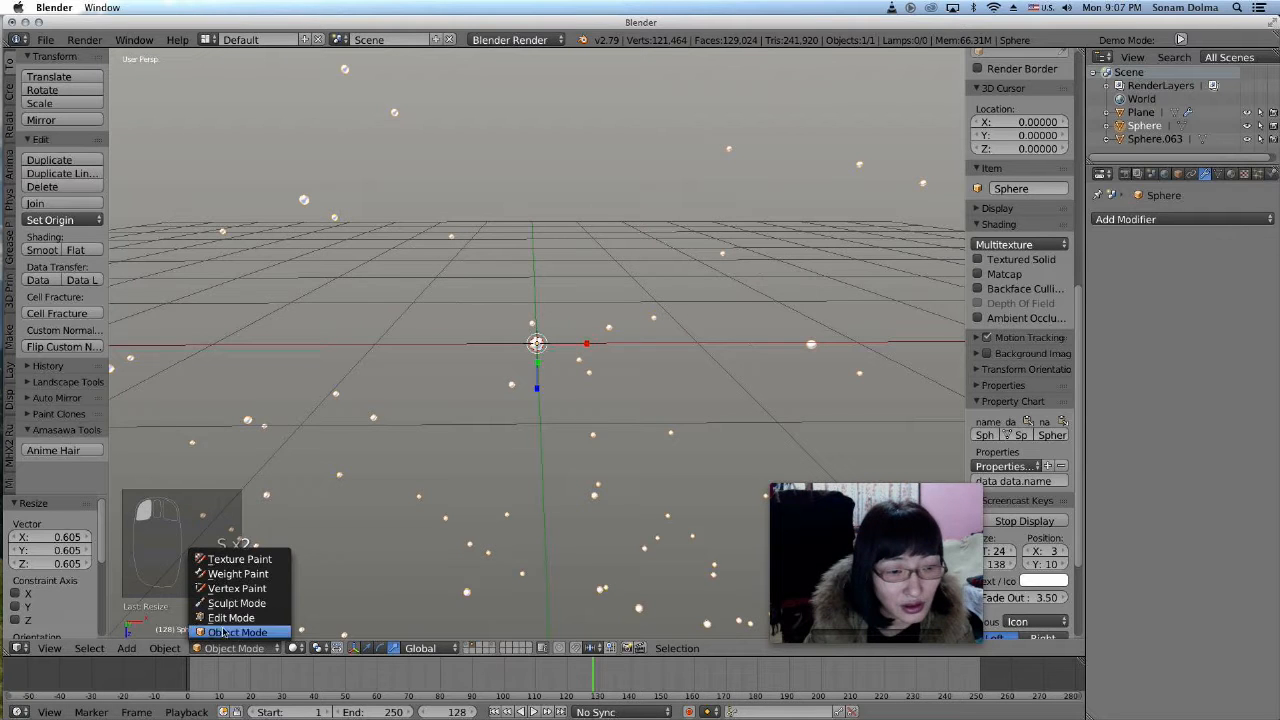
{"action": "left_click", "coordinate": [231, 617]}
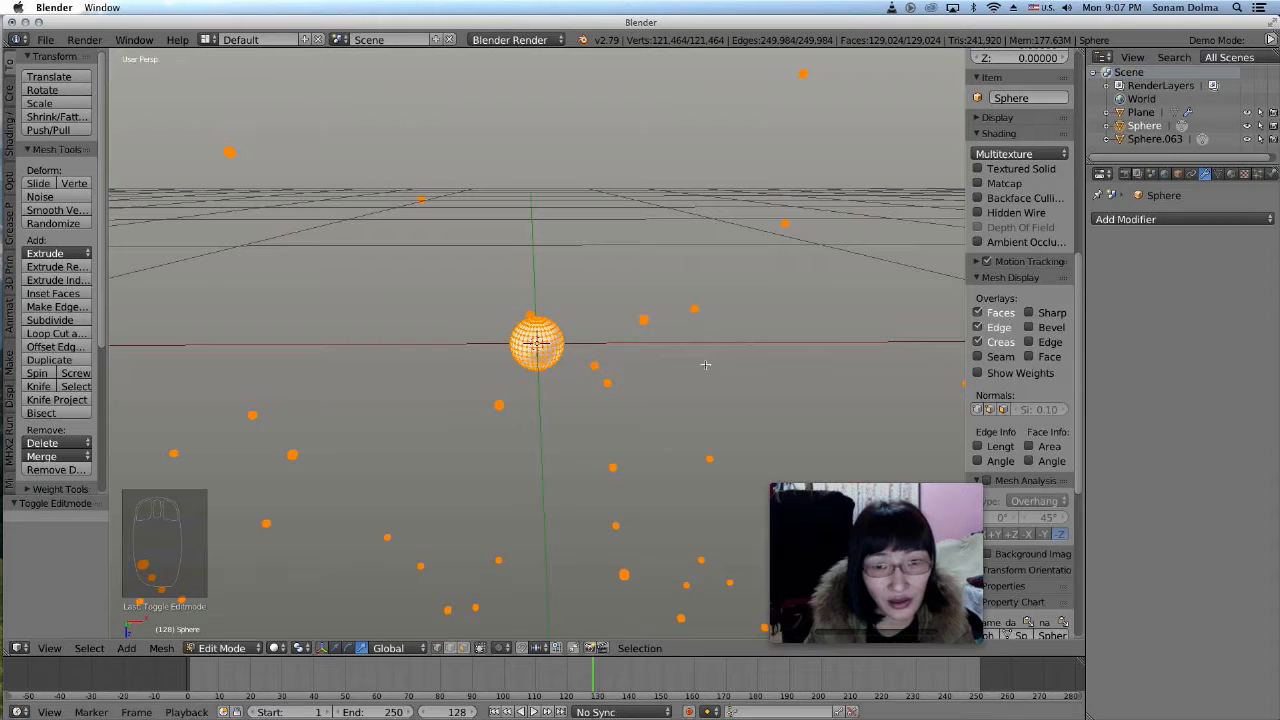
{"action": "middle_click_drag", "start_coordinate": [531, 446], "coordinate": [592, 460]}
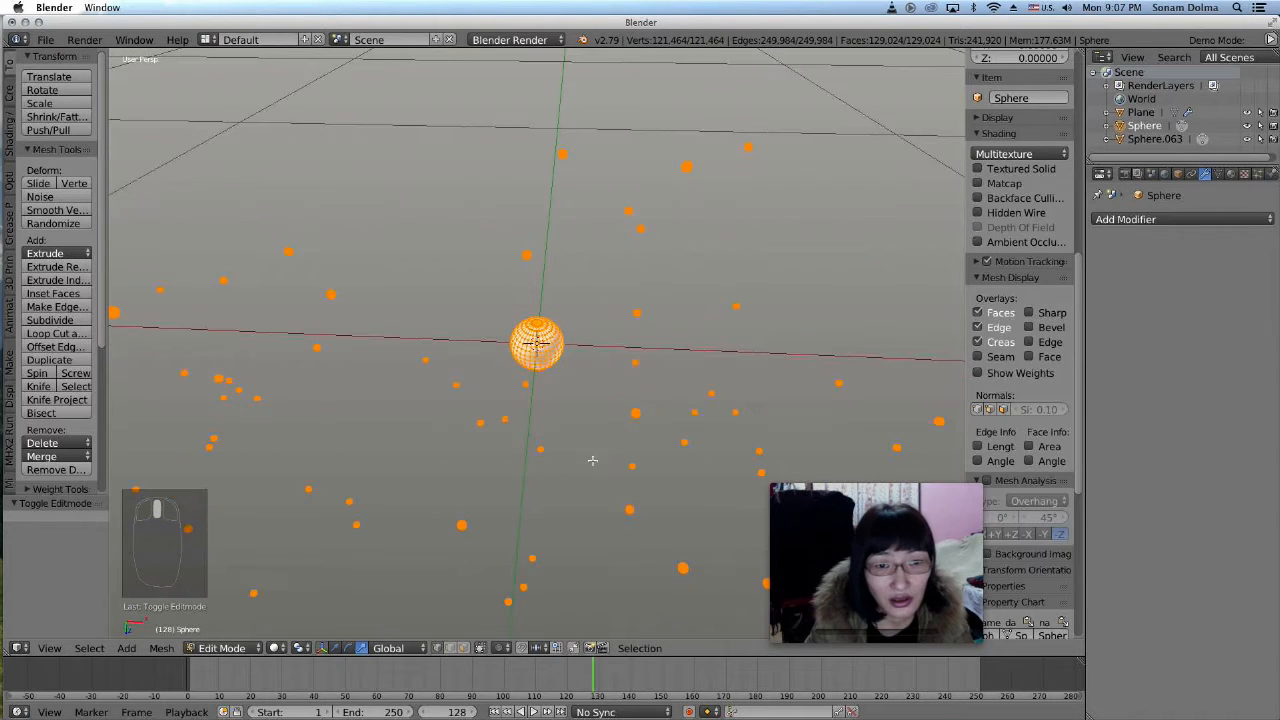
{"action": "left_click", "coordinate": [541, 345]}
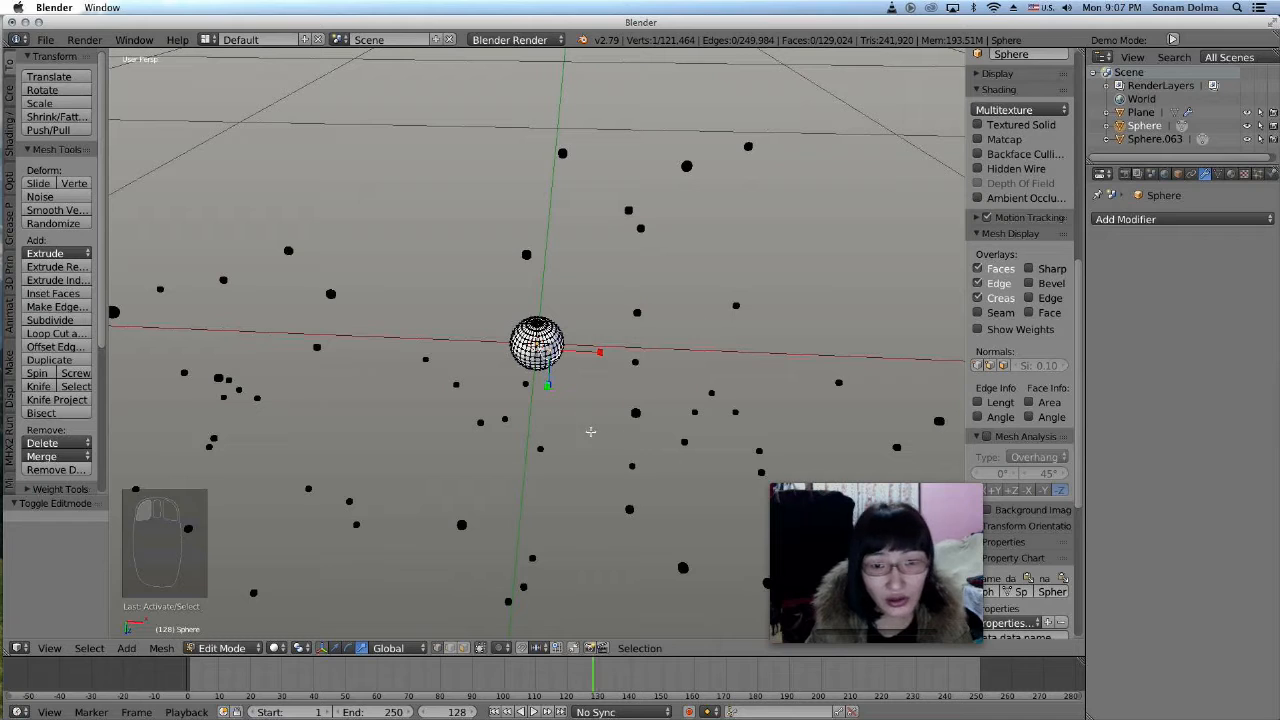
{"action": "middle_click_drag", "start_coordinate": [594, 372], "coordinate": [566, 383]}
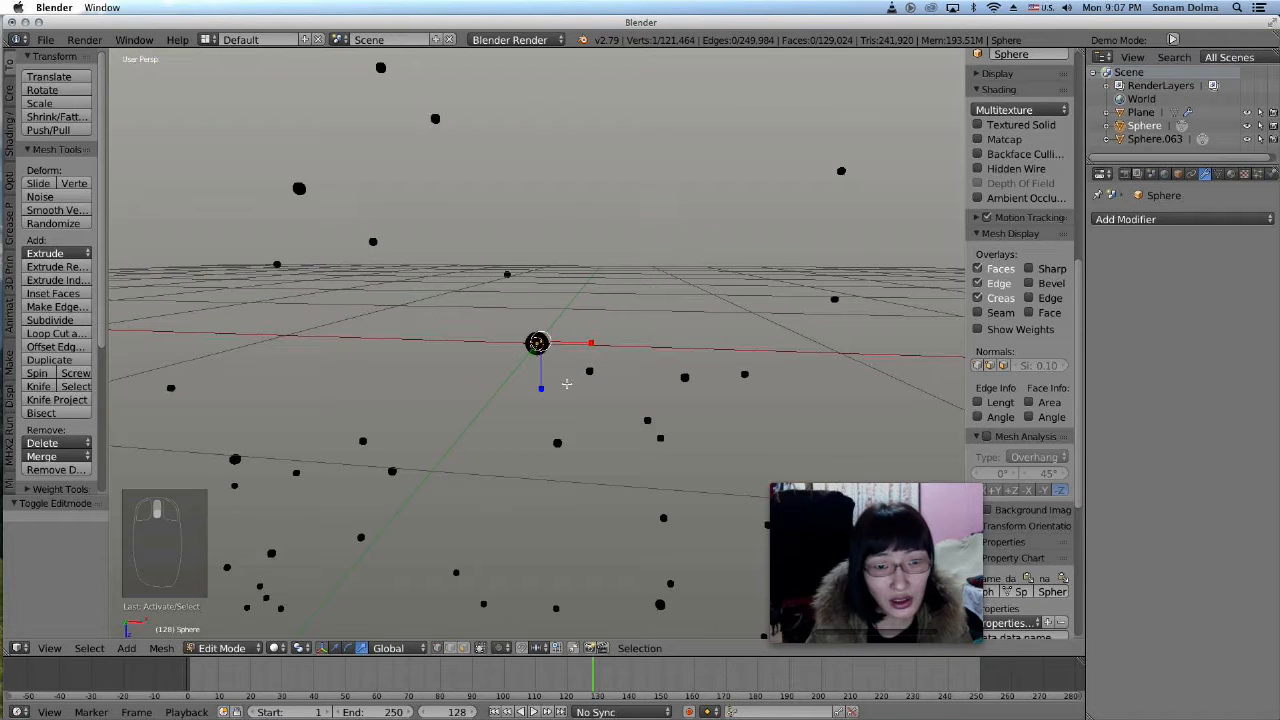
{"action": "left_click_drag", "start_coordinate": [538, 344], "coordinate": [528, 350]}
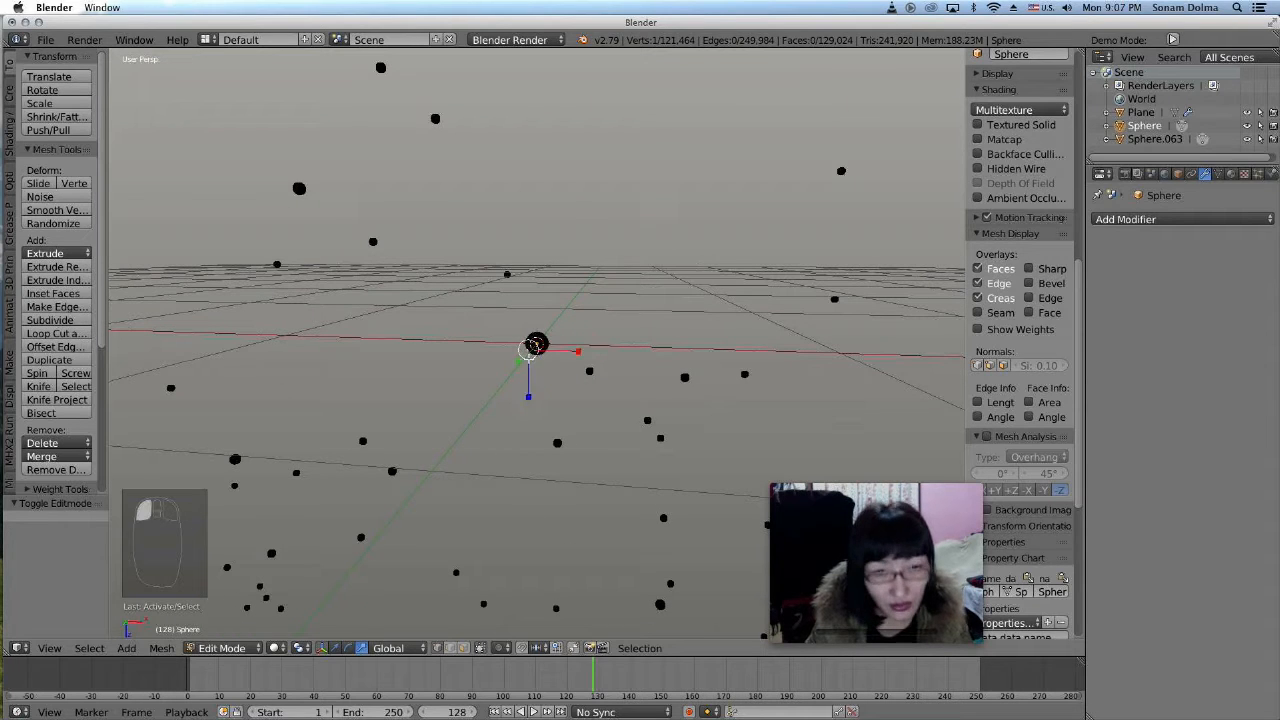
{"action": "key", "text": "c"}
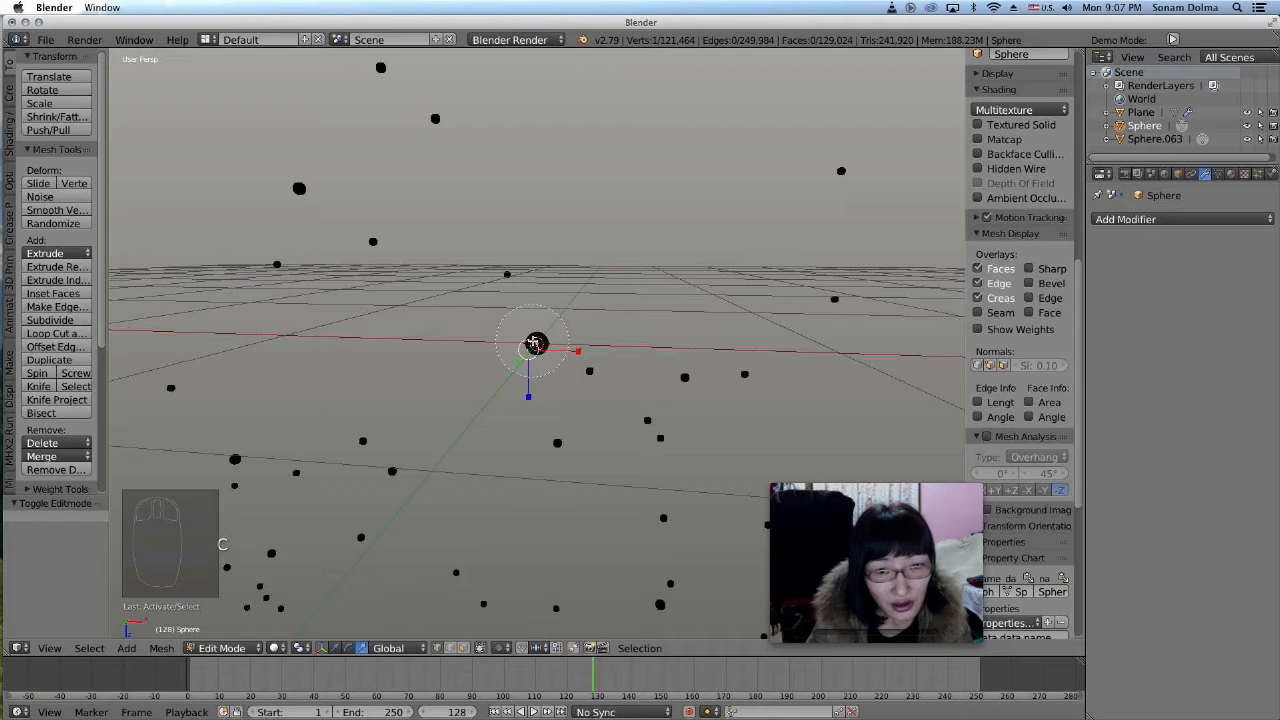
{"action": "left_click", "coordinate": [536, 344]}
{"action": "right_click", "coordinate": [466, 412]}
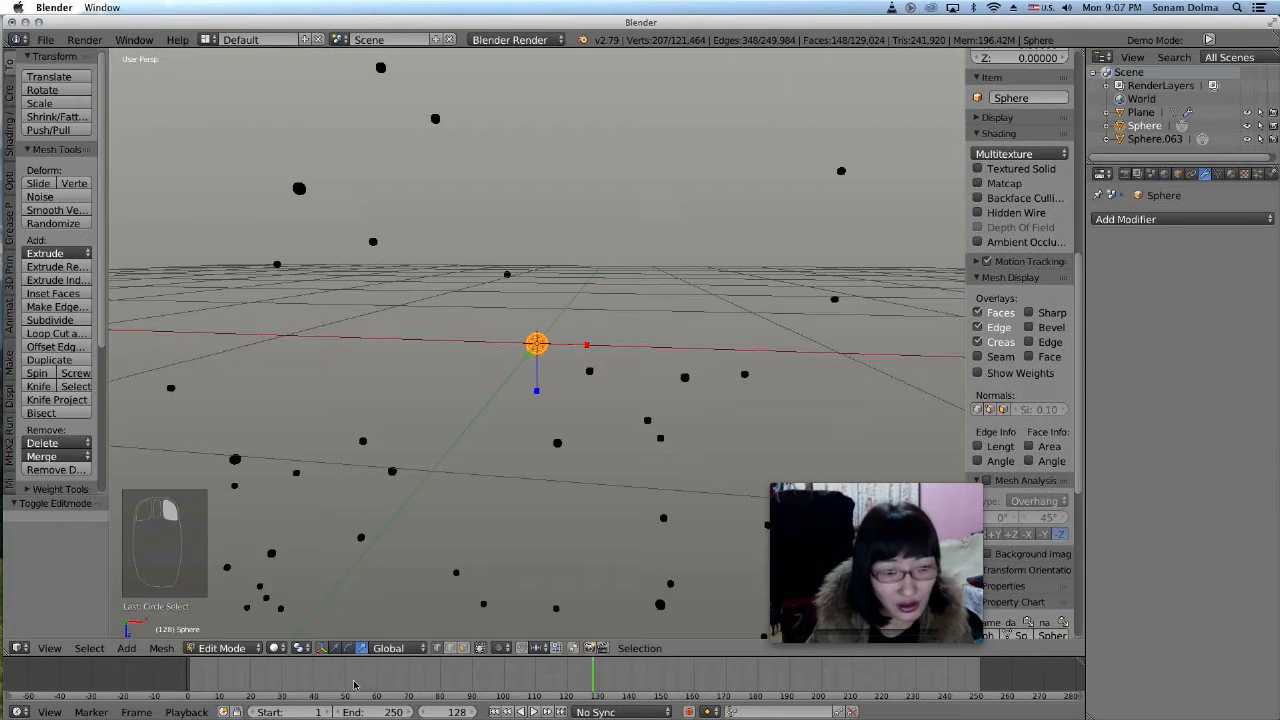
- Turn off limiting the selection to visible geometry and box-select the entire central sphere, including its hidden vertices
{"action": "left_click", "coordinate": [481, 648]}
{"action": "middle_click_drag", "start_coordinate": [470, 215], "coordinate": [553, 366]}
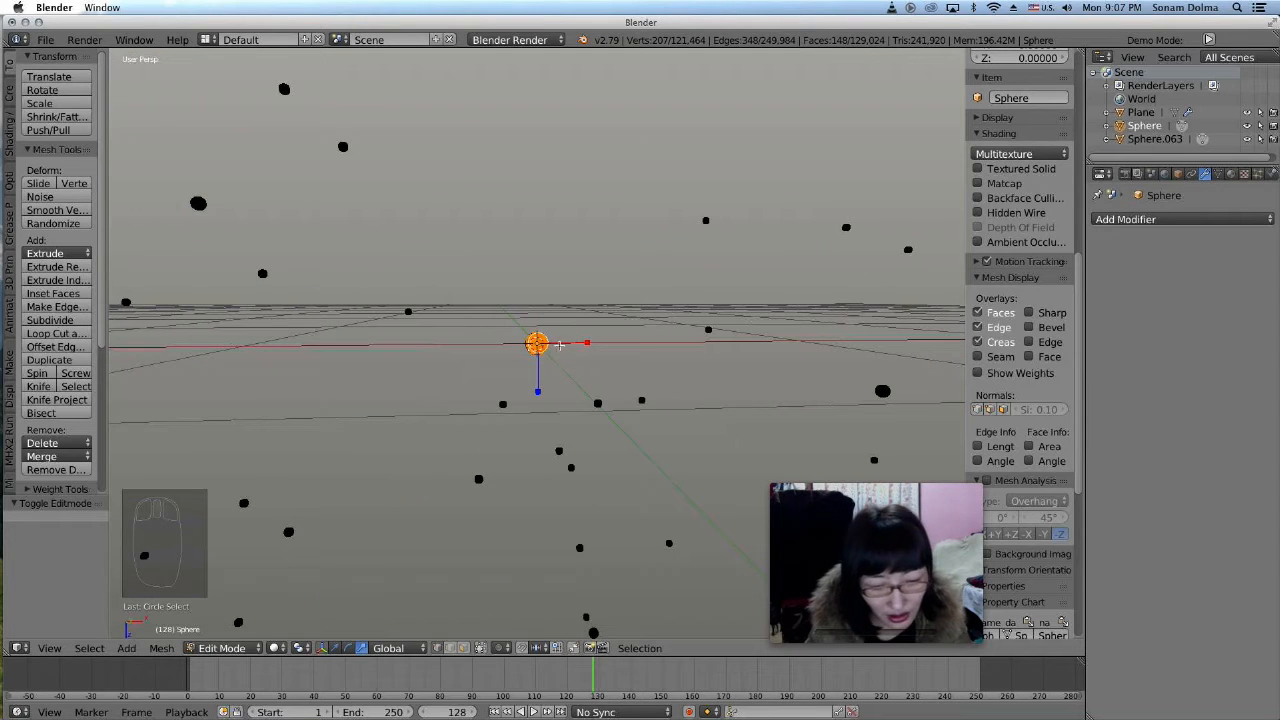
{"action": "key", "text": "b"}
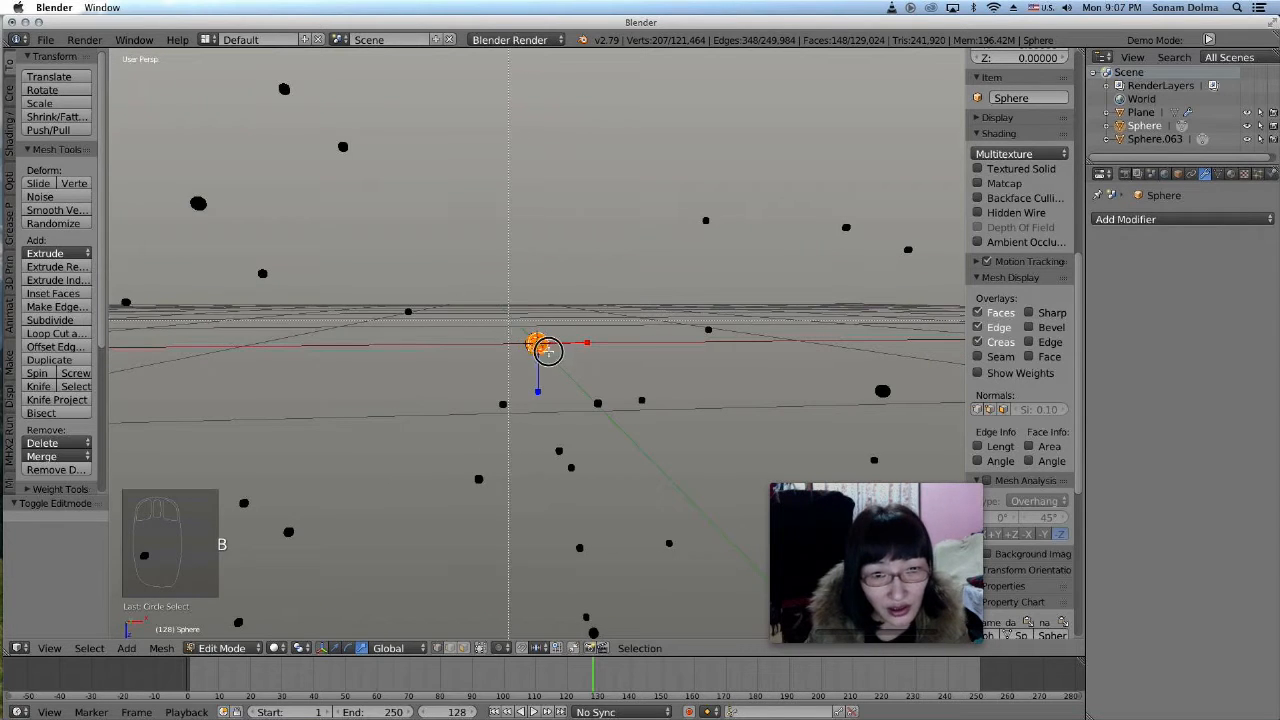
{"action": "left_click_drag", "start_coordinate": [508, 320], "coordinate": [565, 369]}
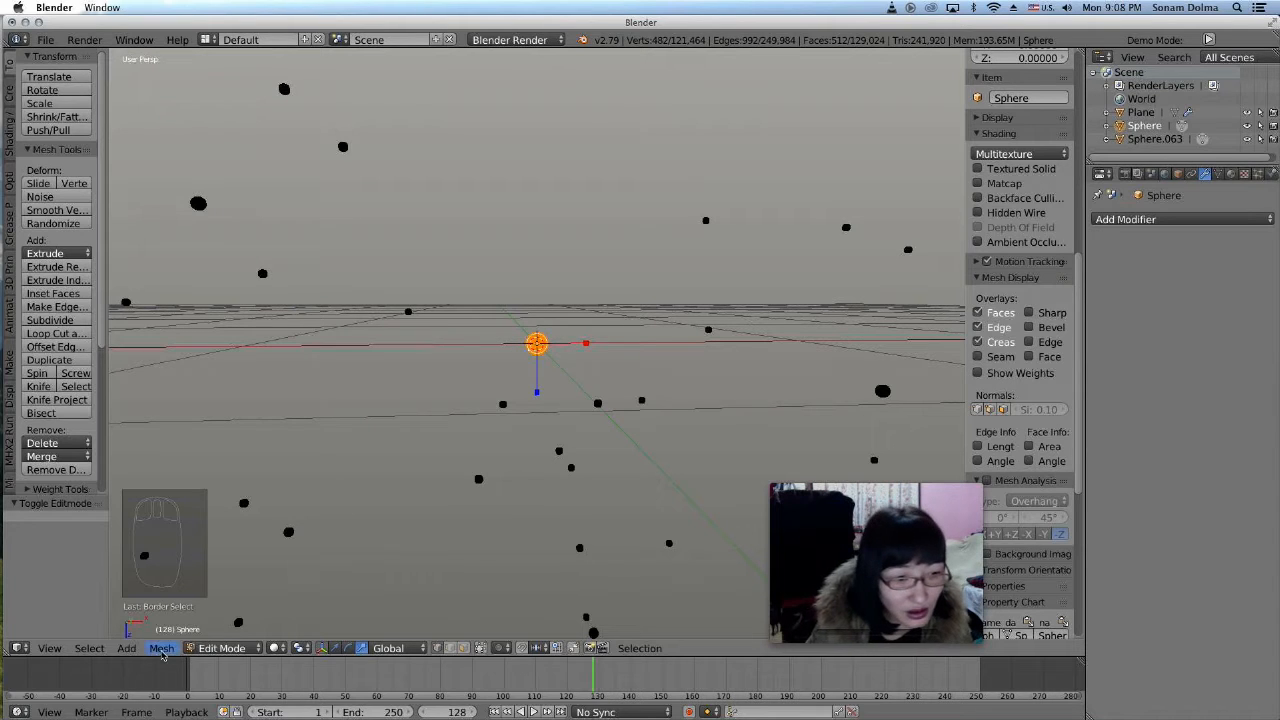
- Separate the selected central sphere into its own object and return to Object Mode
{"action": "left_click", "coordinate": [161, 650]}
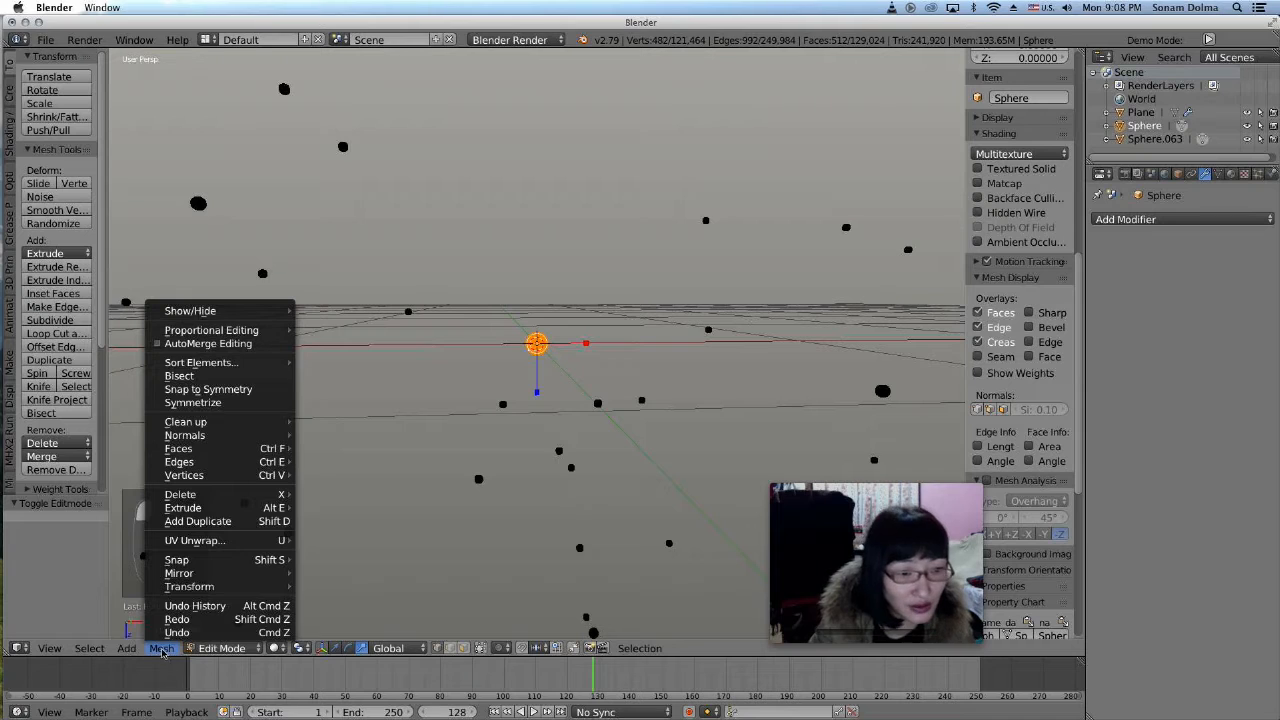
{"action": "mouse_move", "coordinate": [197, 476]}
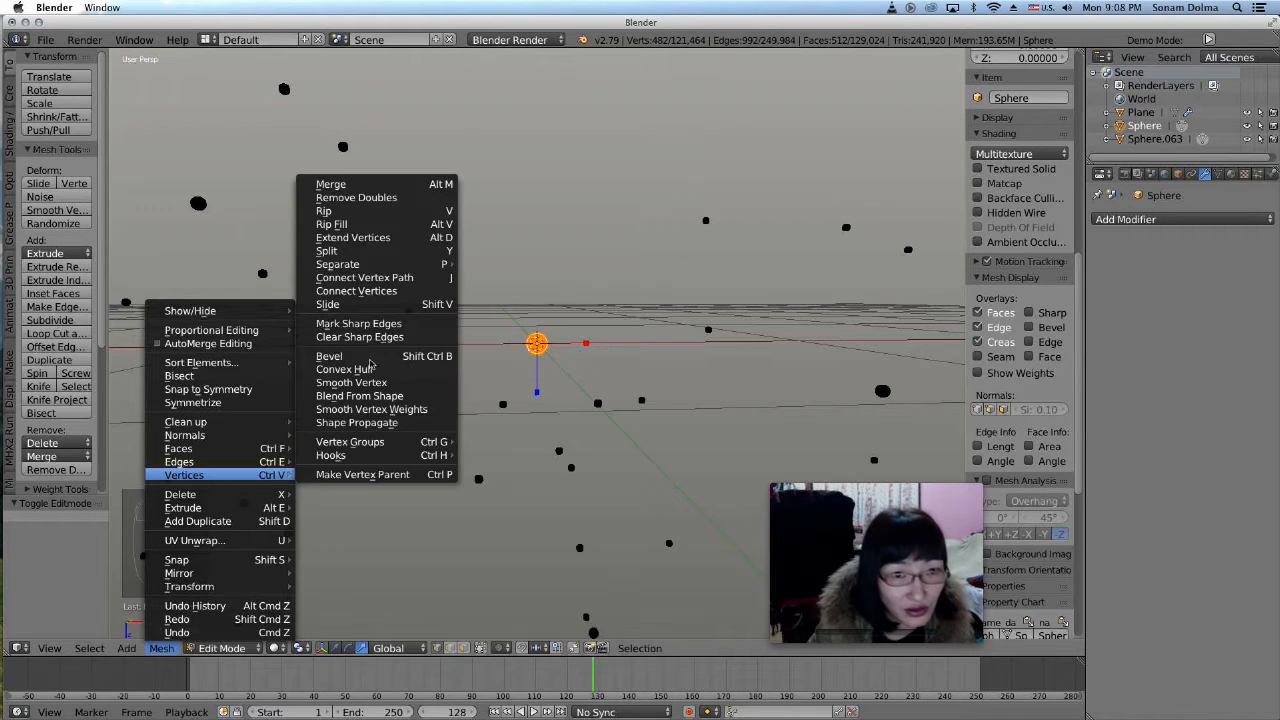
{"action": "mouse_move", "coordinate": [442, 264]}
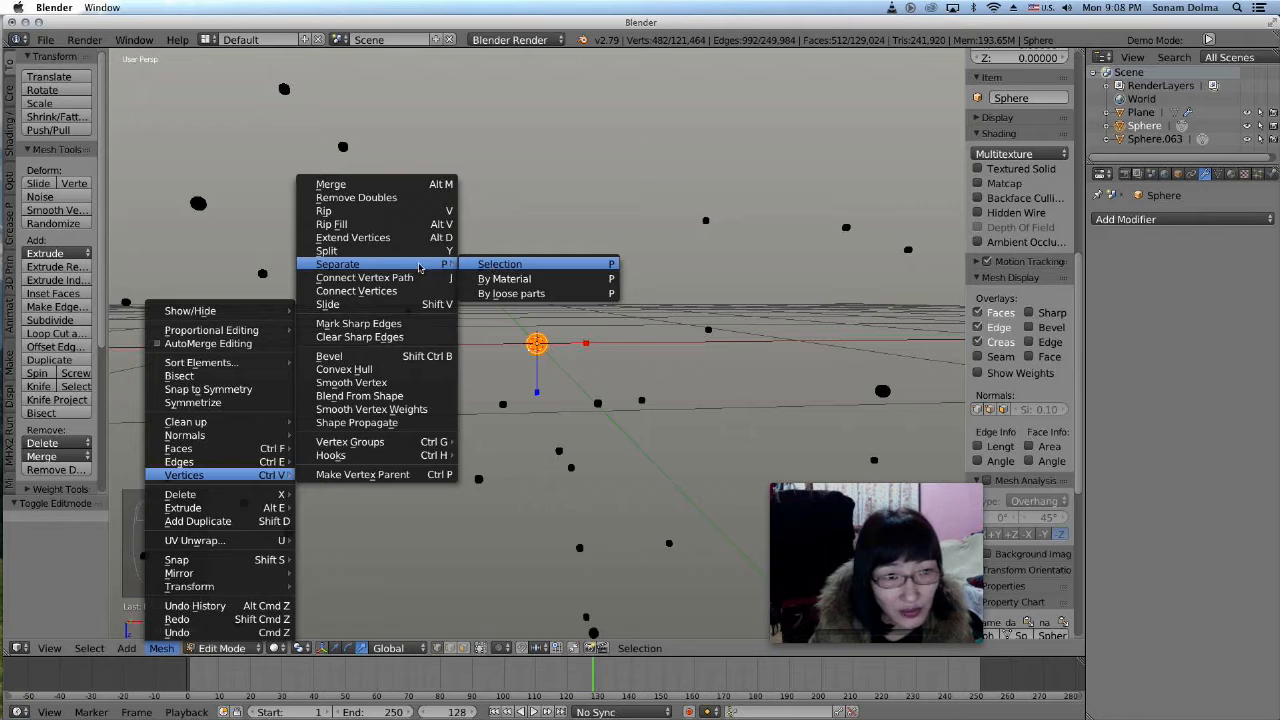
{"action": "left_click", "coordinate": [505, 265]}
{"action": "left_click", "coordinate": [213, 647]}
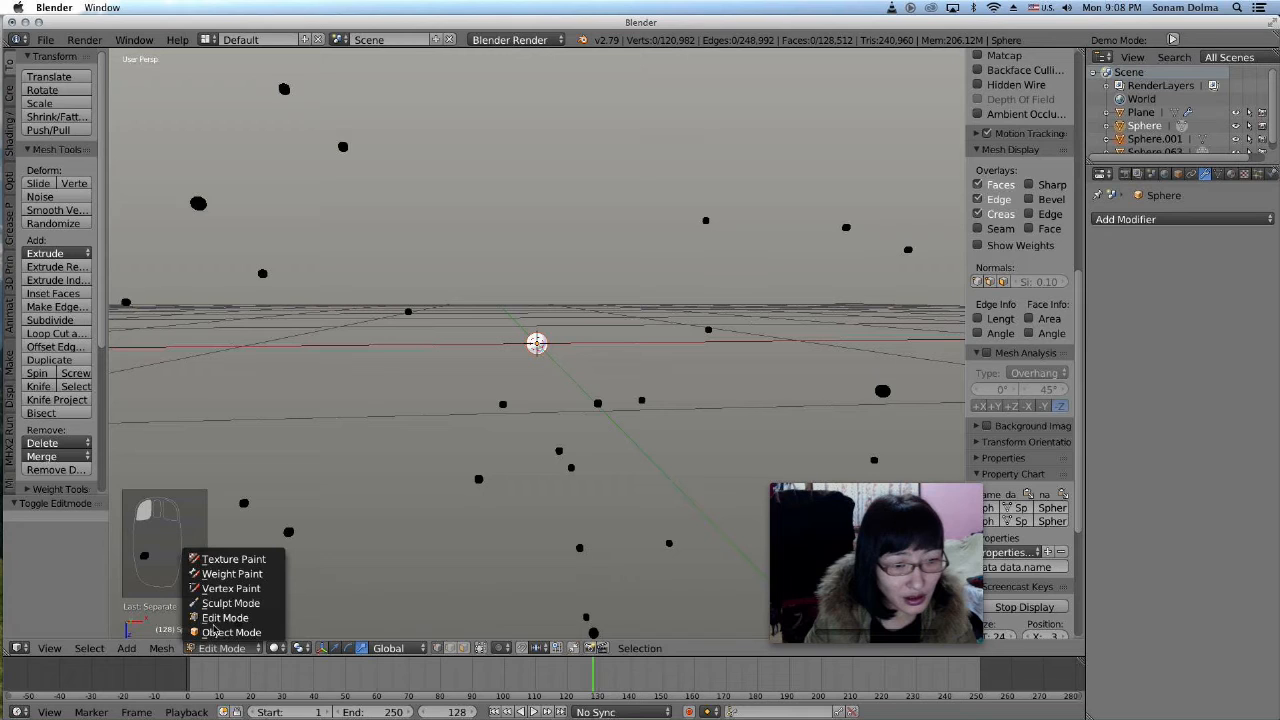
{"action": "left_click", "coordinate": [218, 632]}
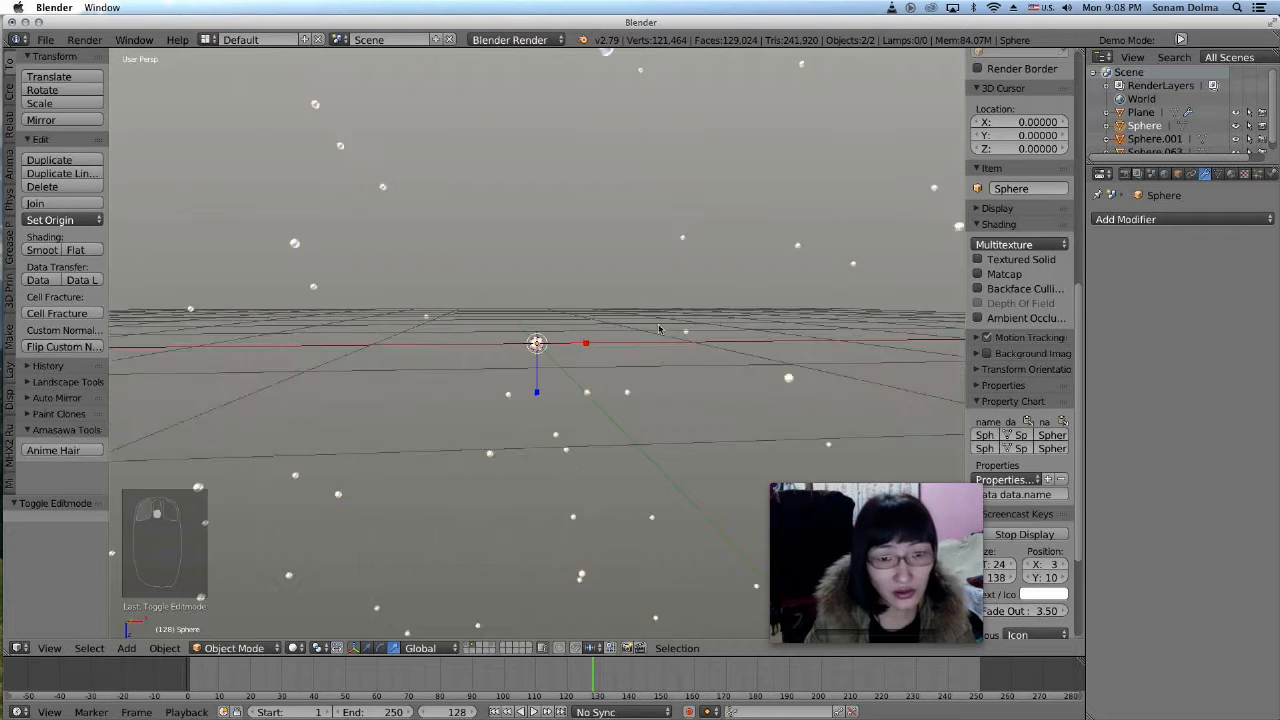
- Delete the leftover scattered-spheres object, keeping the separated central sphere
{"action": "left_click", "coordinate": [588, 386]}
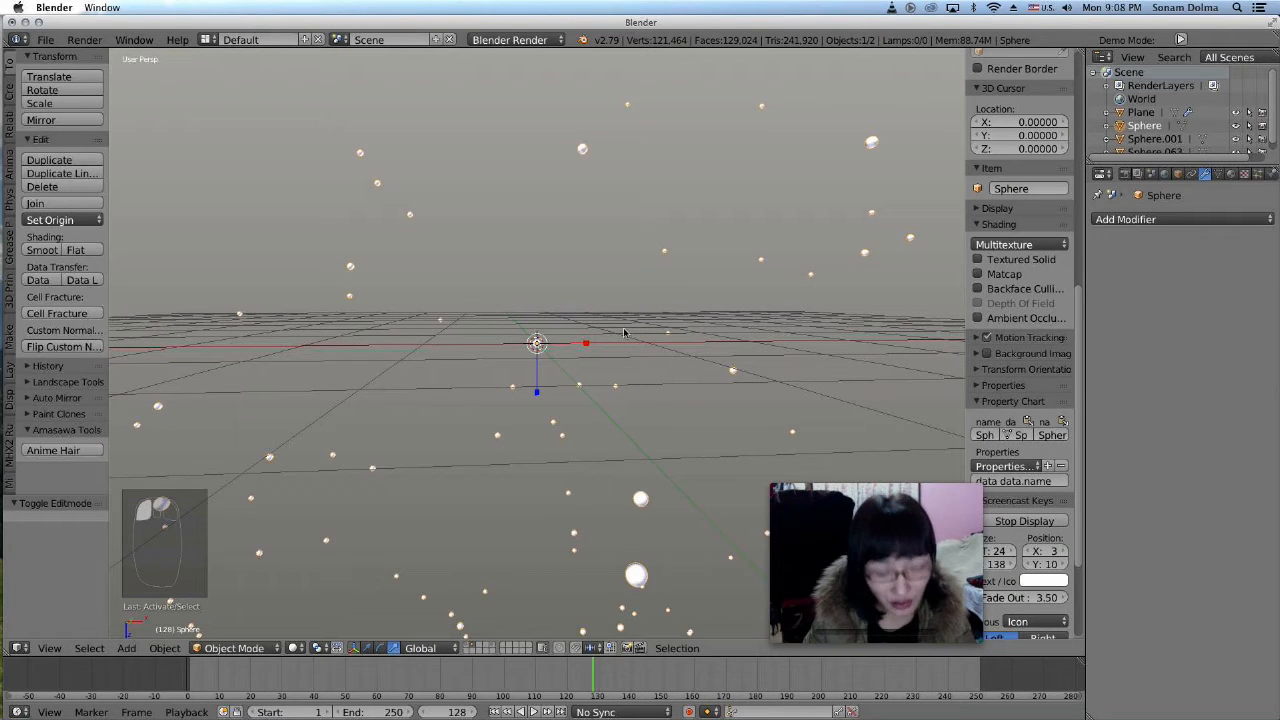
{"action": "key", "text": "x"}
{"action": "left_click", "coordinate": [614, 422]}
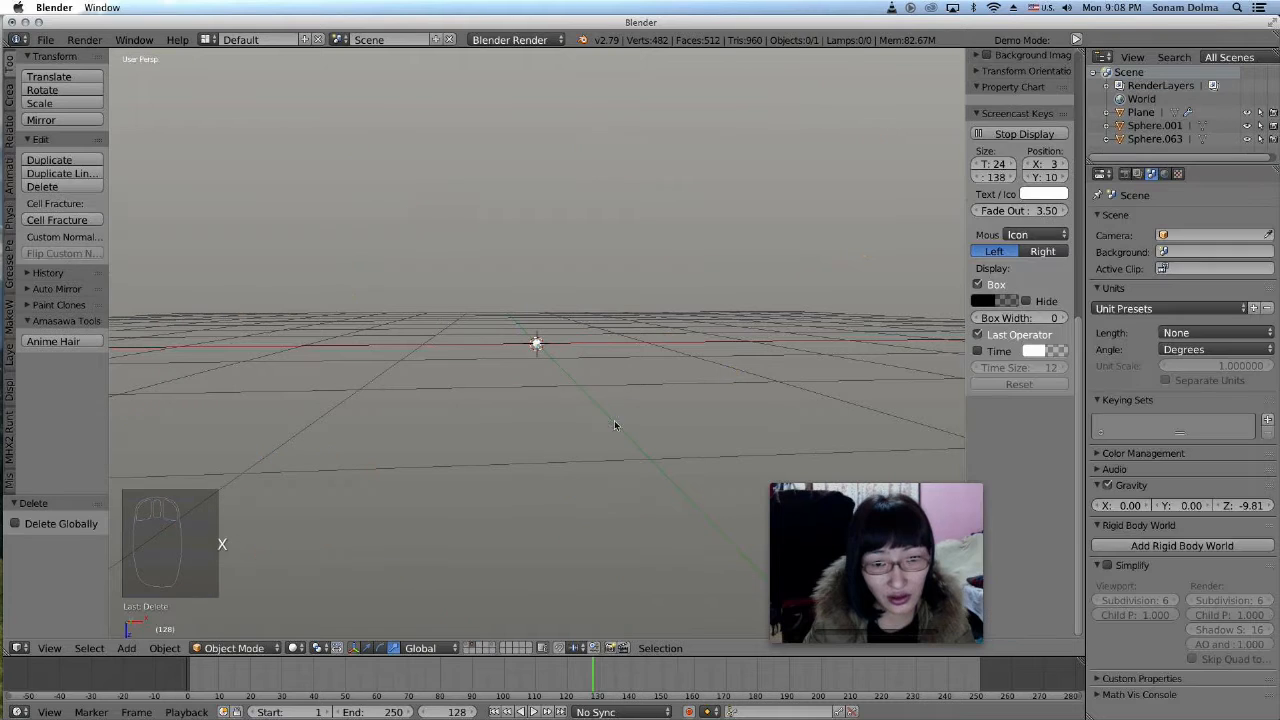
- Enlarge the separated central sphere, and scale it up again by a factor of about 1.85
{"action": "left_click", "coordinate": [537, 345]}
{"action": "key", "text": "s"}
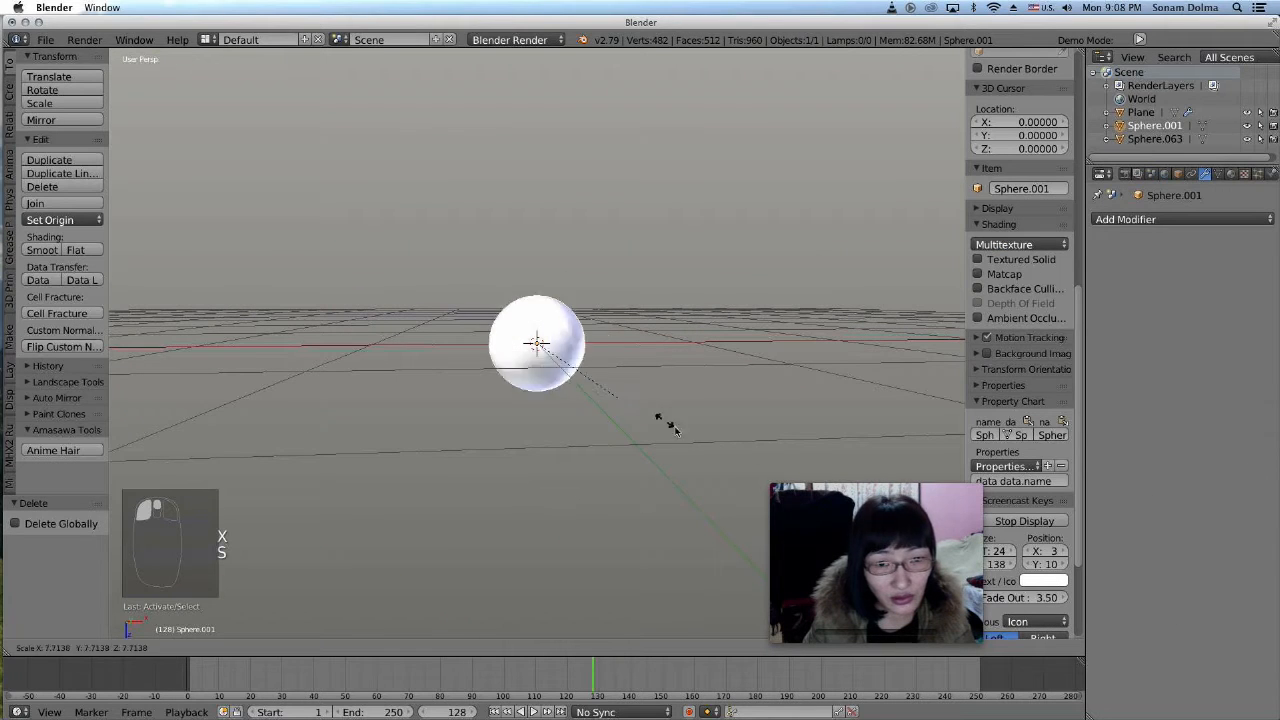
{"action": "left_click", "coordinate": [642, 432]}
{"action": "key", "text": "s"}
{"action": "left_click", "coordinate": [642, 432]}
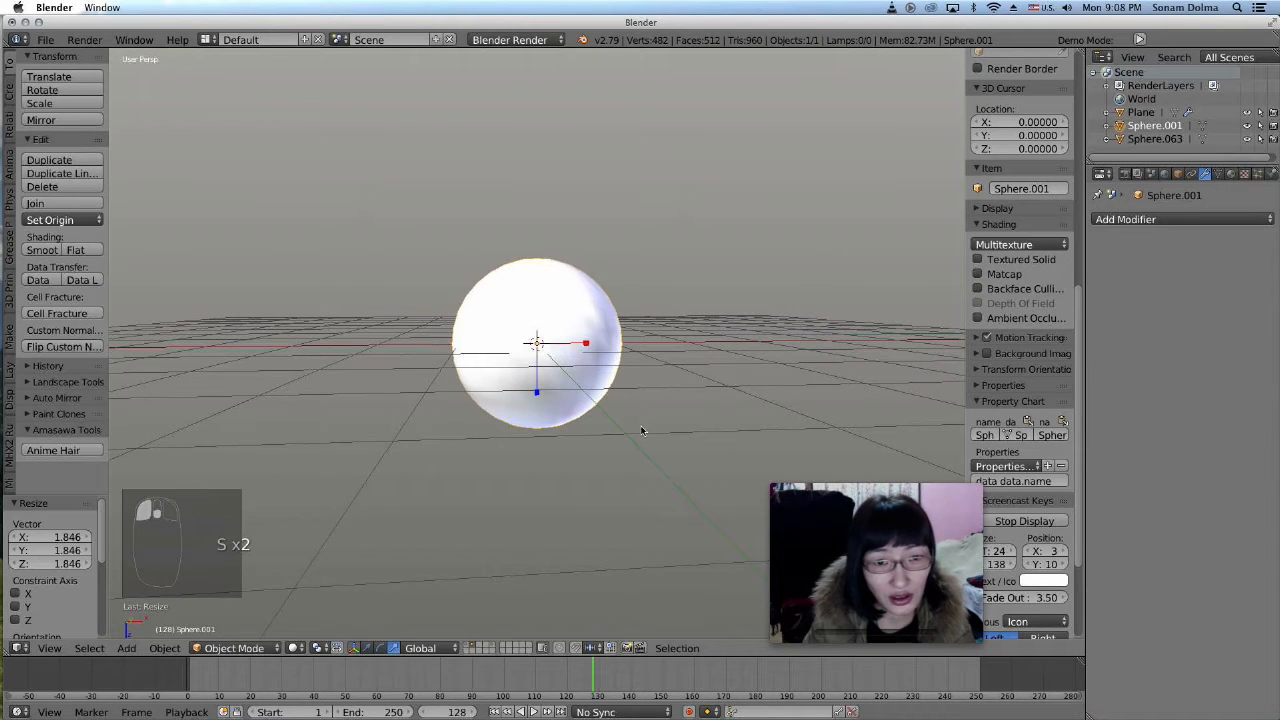
{"action": "scroll", "coordinate": [569, 418], "scroll_direction": "down", "scroll_amount": 3}
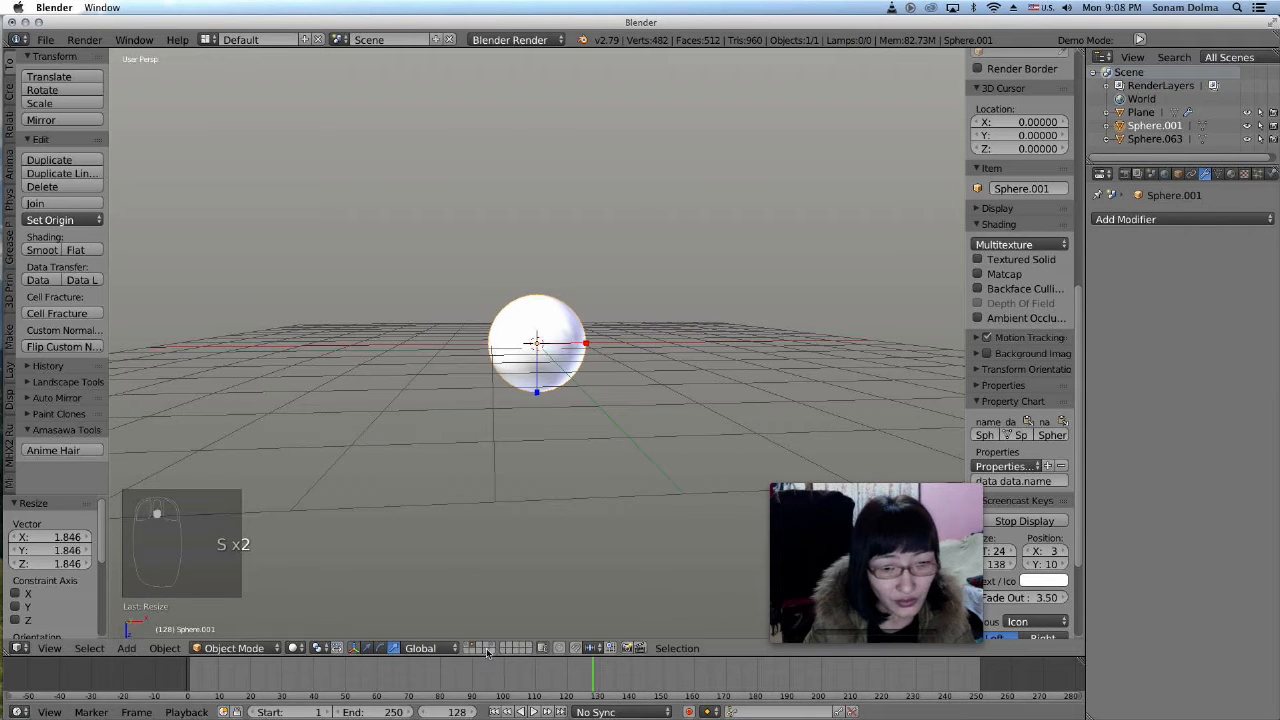
- Show the first scene layer and turn on the second layer's visibility in Layer Management
{"action": "left_click", "coordinate": [470, 648]}
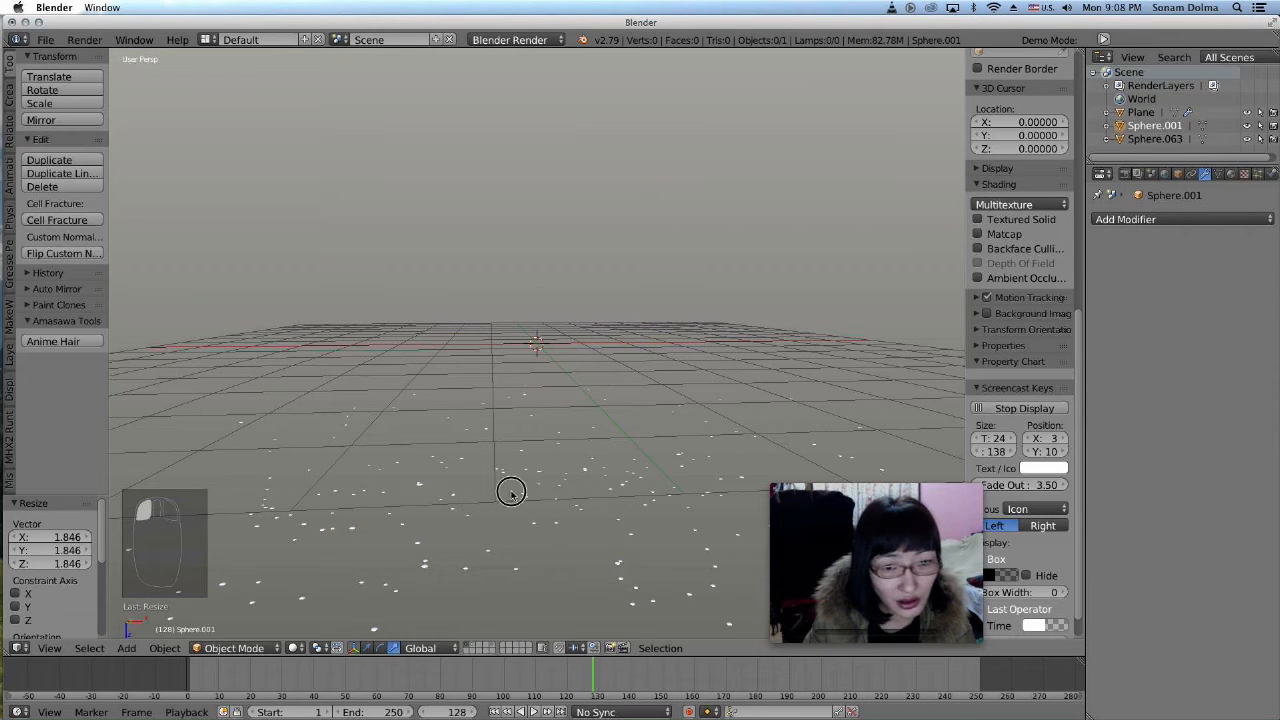
{"action": "middle_click_drag", "start_coordinate": [517, 491], "coordinate": [553, 502]}
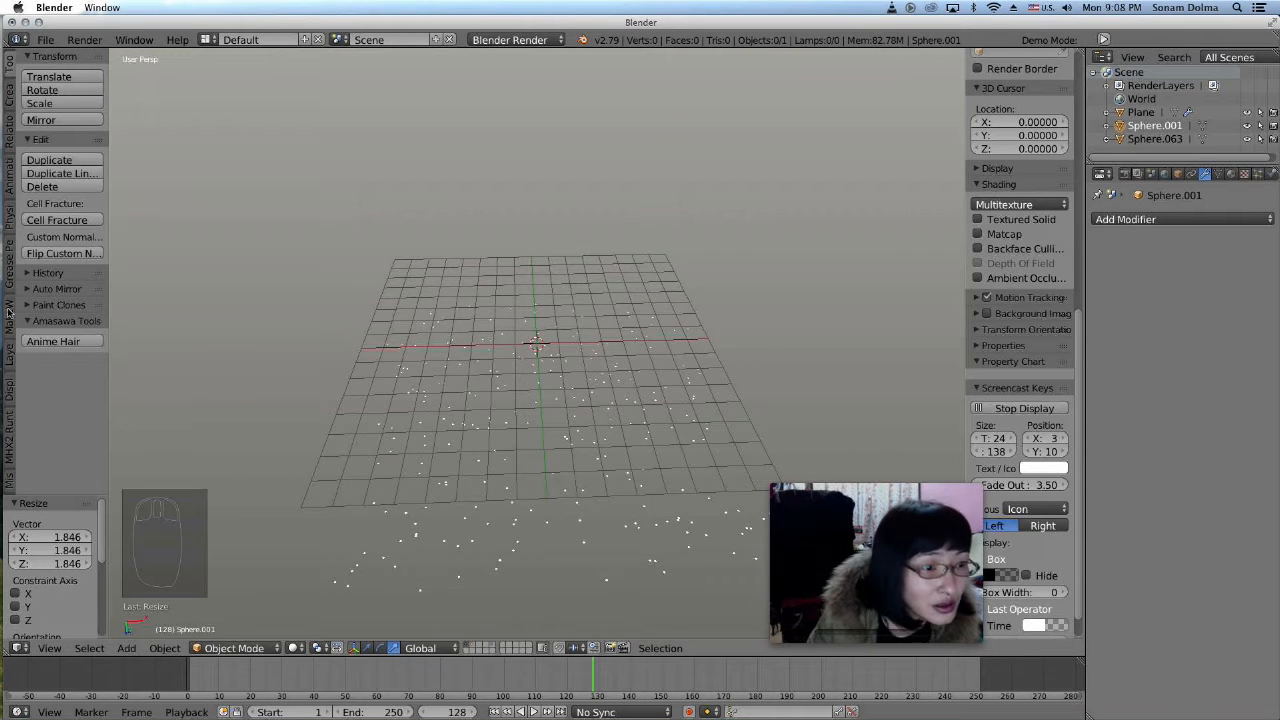
{"action": "left_click", "coordinate": [10, 360]}
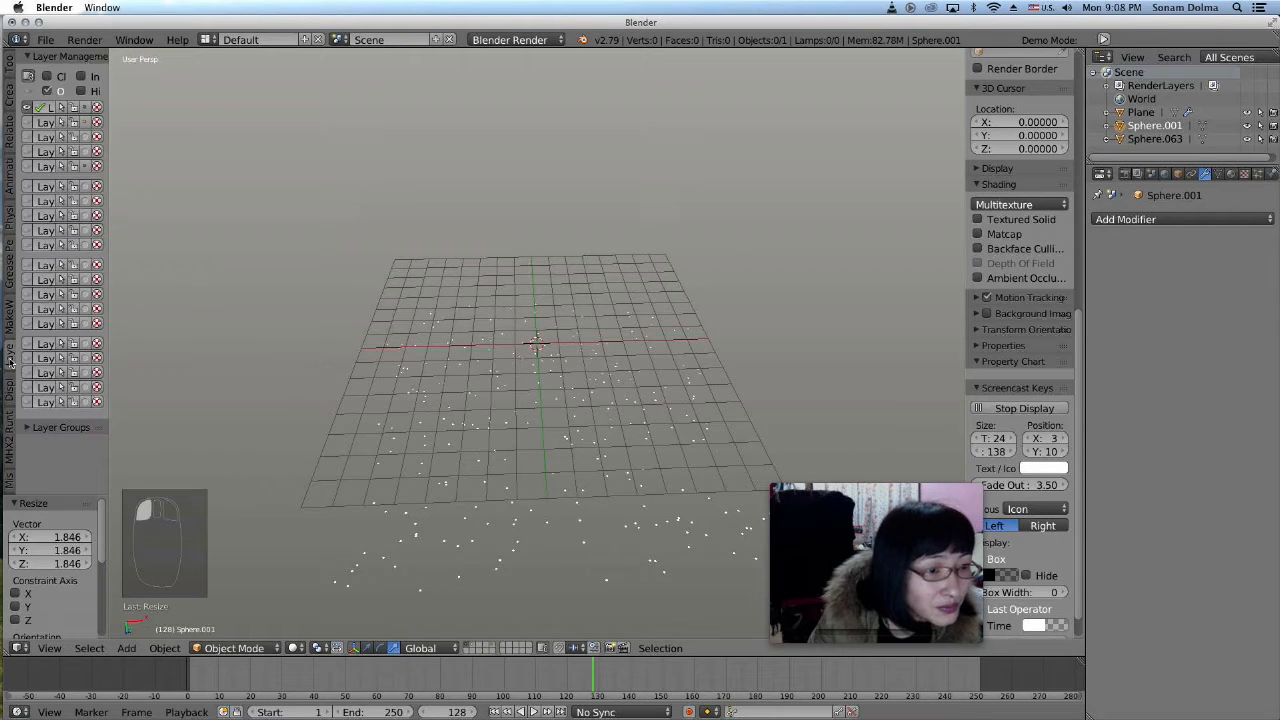
{"action": "left_click", "coordinate": [28, 122]}
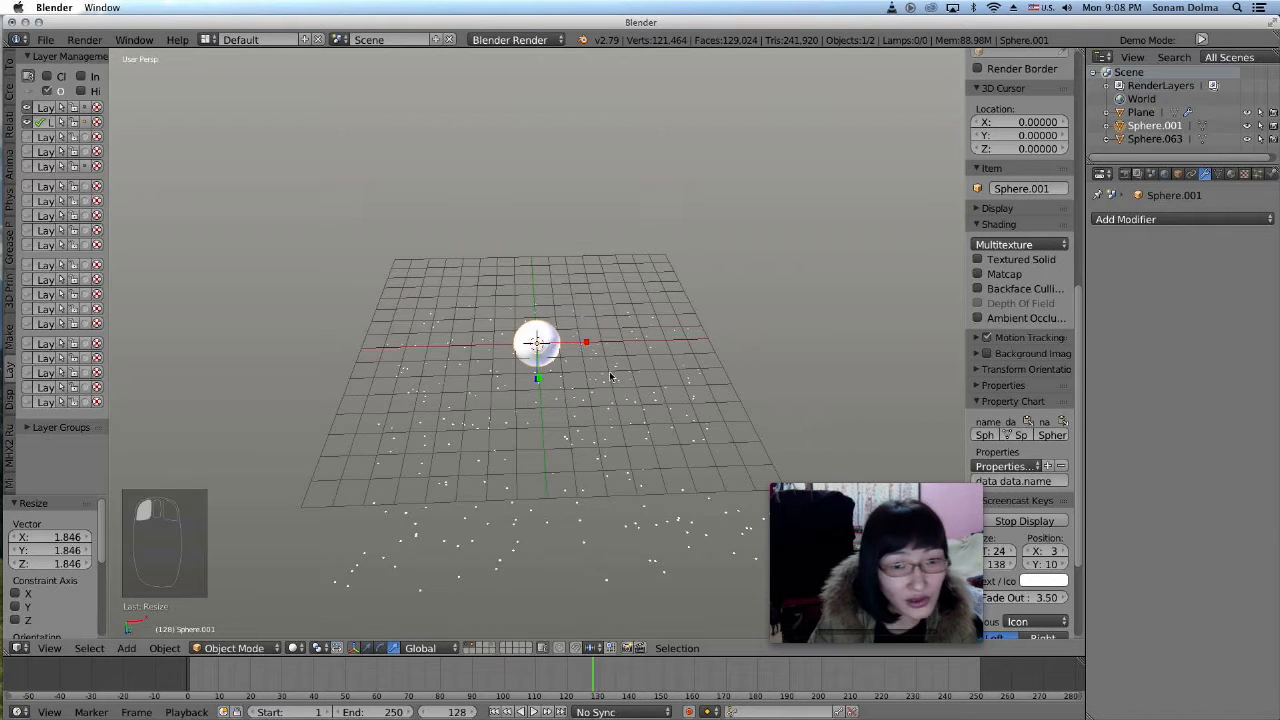
- Move the scattered-spheres object by about 0.2 in X, 5.4 in Y and -15.7 in Z
{"action": "scroll", "coordinate": [611, 376], "scroll_direction": "down", "scroll_amount": 3}
{"action": "middle_click_drag", "start_coordinate": [606, 450], "coordinate": [596, 350]}
{"action": "right_click", "coordinate": [585, 408]}
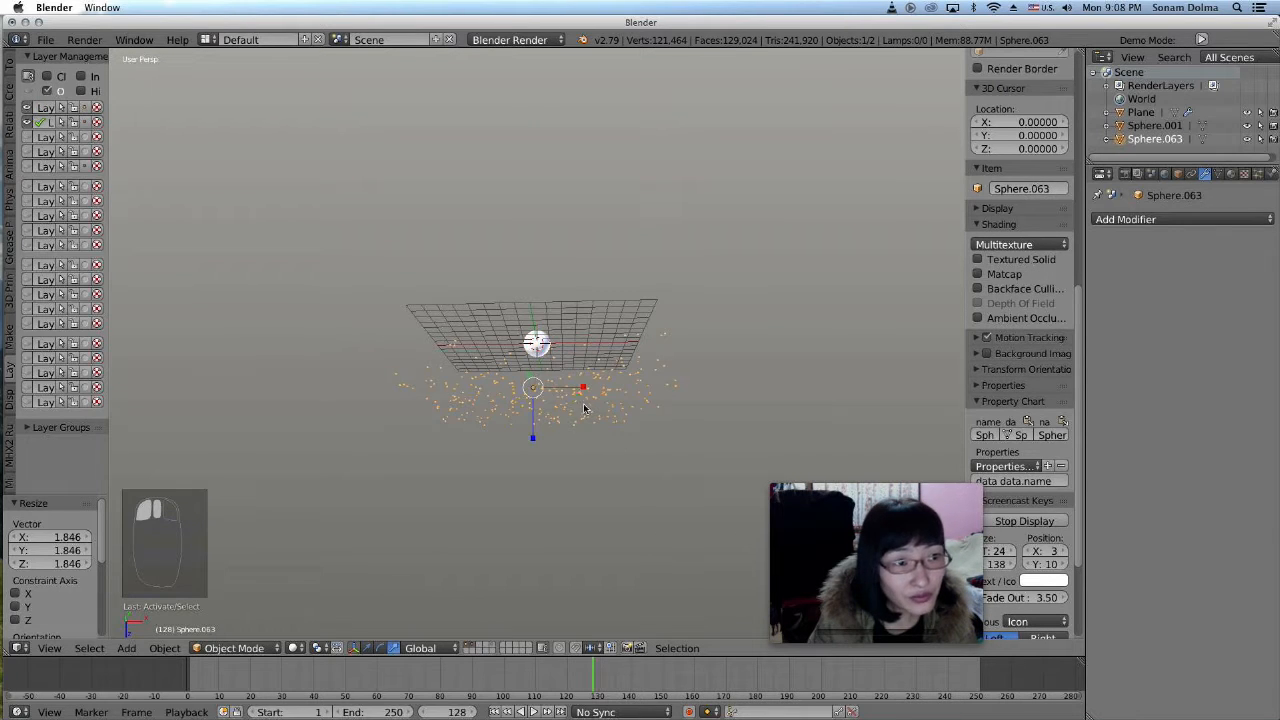
{"action": "key", "text": "g"}
{"action": "left_click", "coordinate": [575, 205]}
{"action": "middle_click_drag", "start_coordinate": [575, 205], "coordinate": [495, 338]}
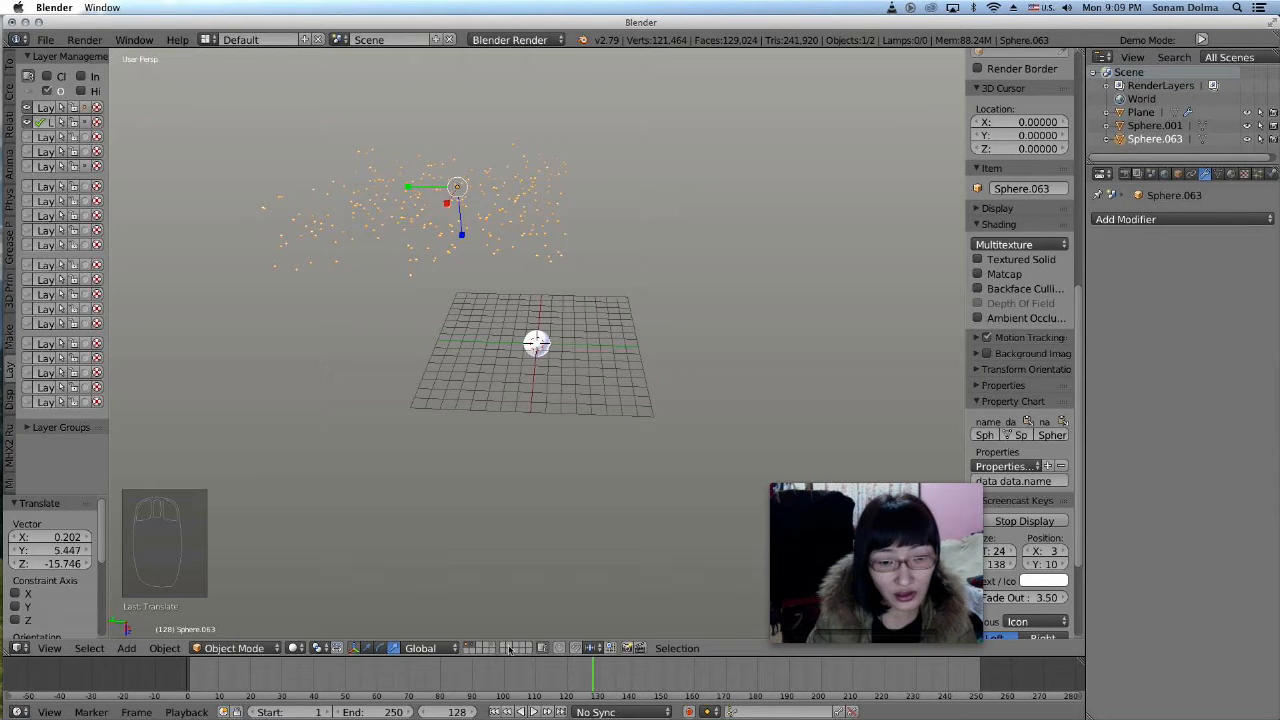
- Move the large single sphere away from the grid centre to sit near the scattered spheres
{"action": "right_click", "coordinate": [534, 350]}
{"action": "middle_click_drag", "start_coordinate": [534, 350], "coordinate": [545, 330]}
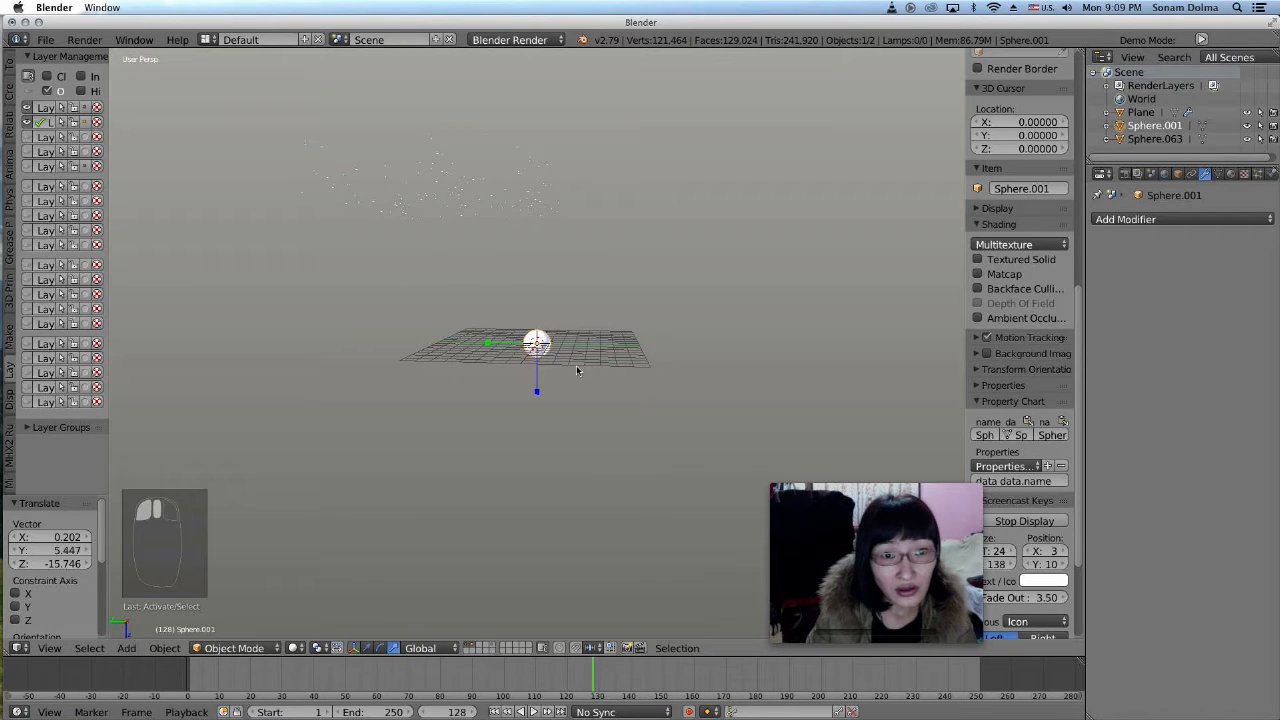
{"action": "key", "text": "g"}
{"action": "left_click", "coordinate": [528, 238]}
{"action": "middle_click_drag", "start_coordinate": [528, 238], "coordinate": [558, 386]}
- Scale the scattered-spheres object up by a factor of about 1.38
{"action": "right_click", "coordinate": [666, 210]}
{"action": "key", "text": "s"}
{"action": "left_click", "coordinate": [618, 276]}
{"action": "scroll", "coordinate": [706, 314], "scroll_direction": "down", "scroll_amount": 3}
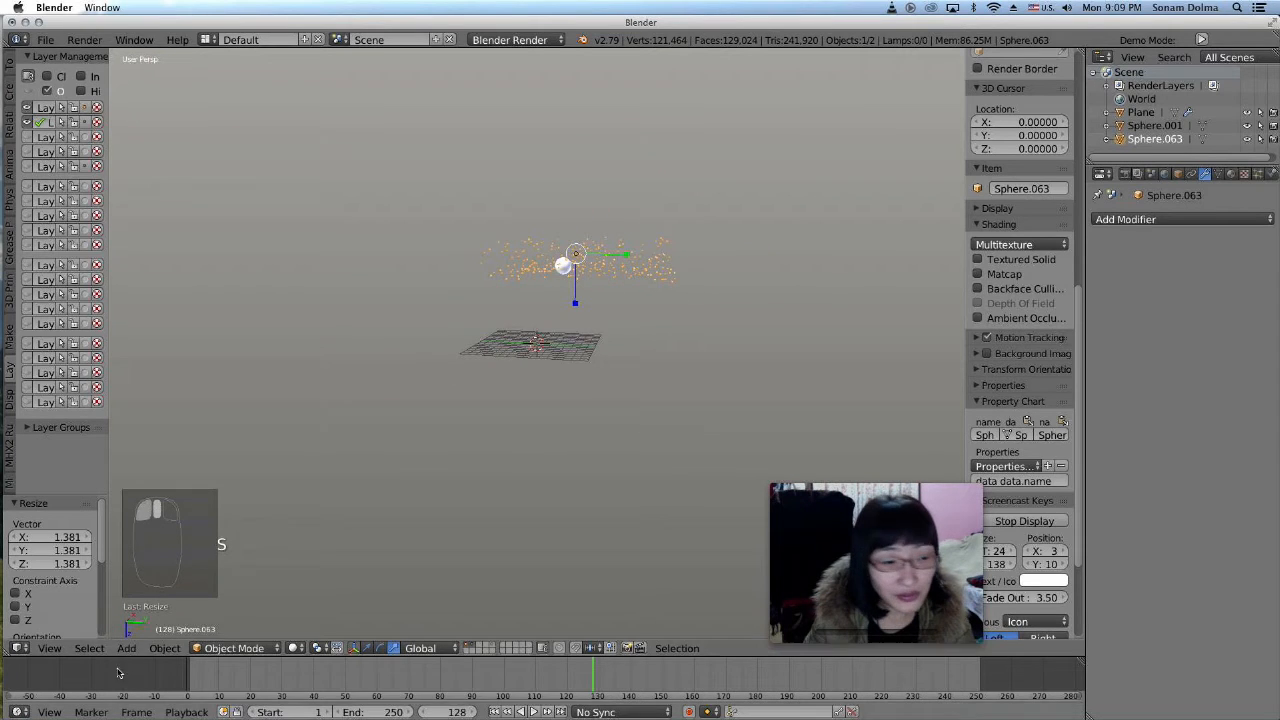
- Switch to the front view and raise the scattered spheres about 27.8 units along Z, above the grid
{"action": "left_click", "coordinate": [49, 648]}
{"action": "left_click", "coordinate": [88, 561]}
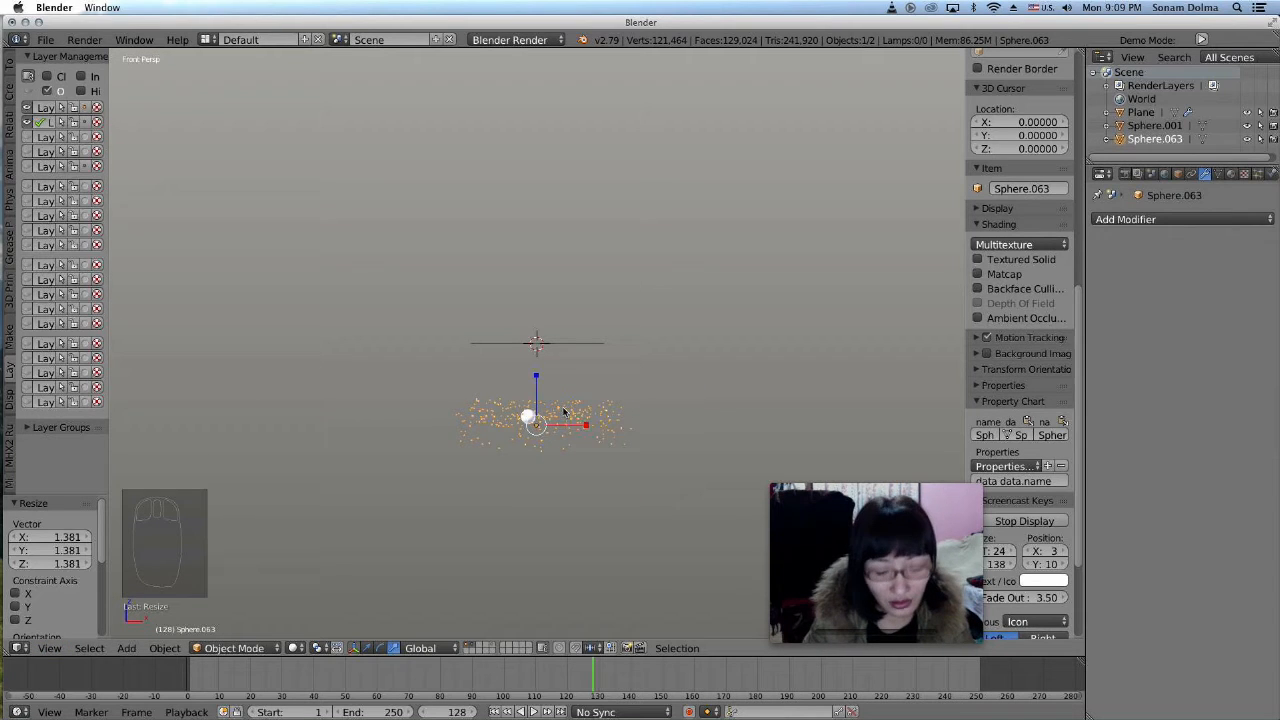
{"action": "key", "text": "g"}
{"action": "key", "text": "z"}
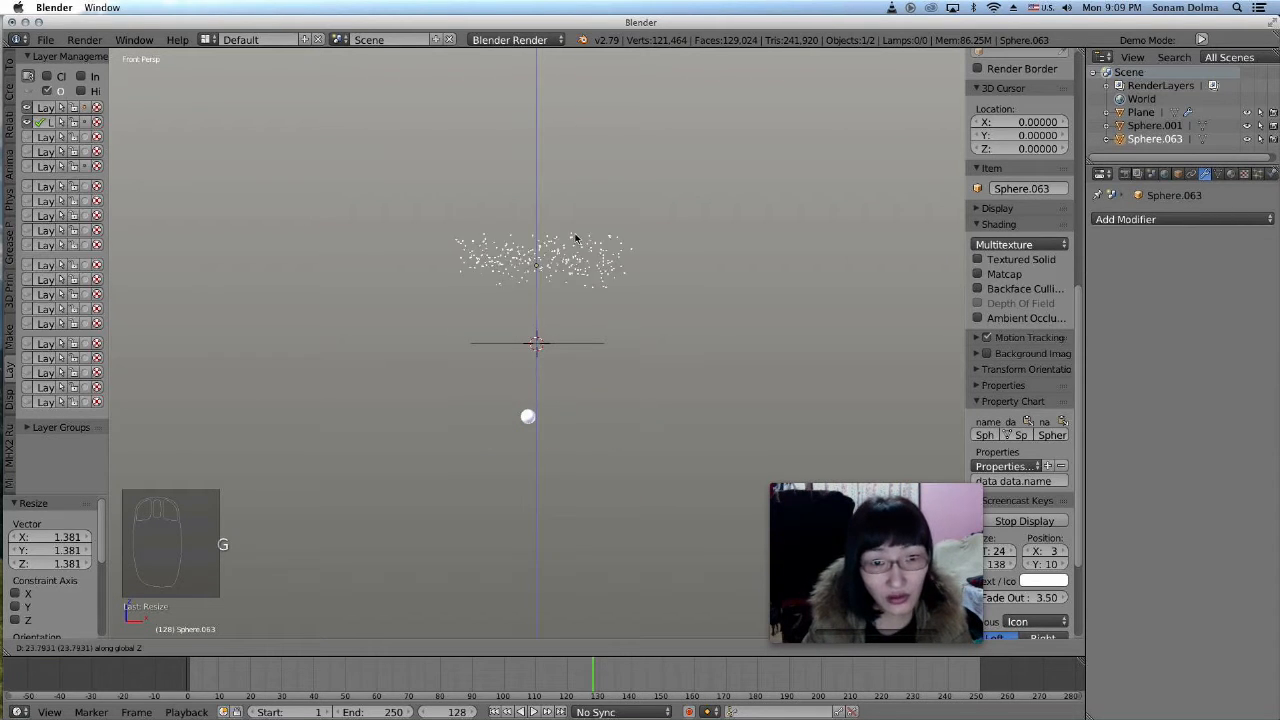
{"action": "left_click", "coordinate": [572, 240]}
- Raise the large sphere about 25.4 units along Z to the level of the scattered spheres
{"action": "right_click", "coordinate": [528, 416]}
{"action": "key", "text": "g"}
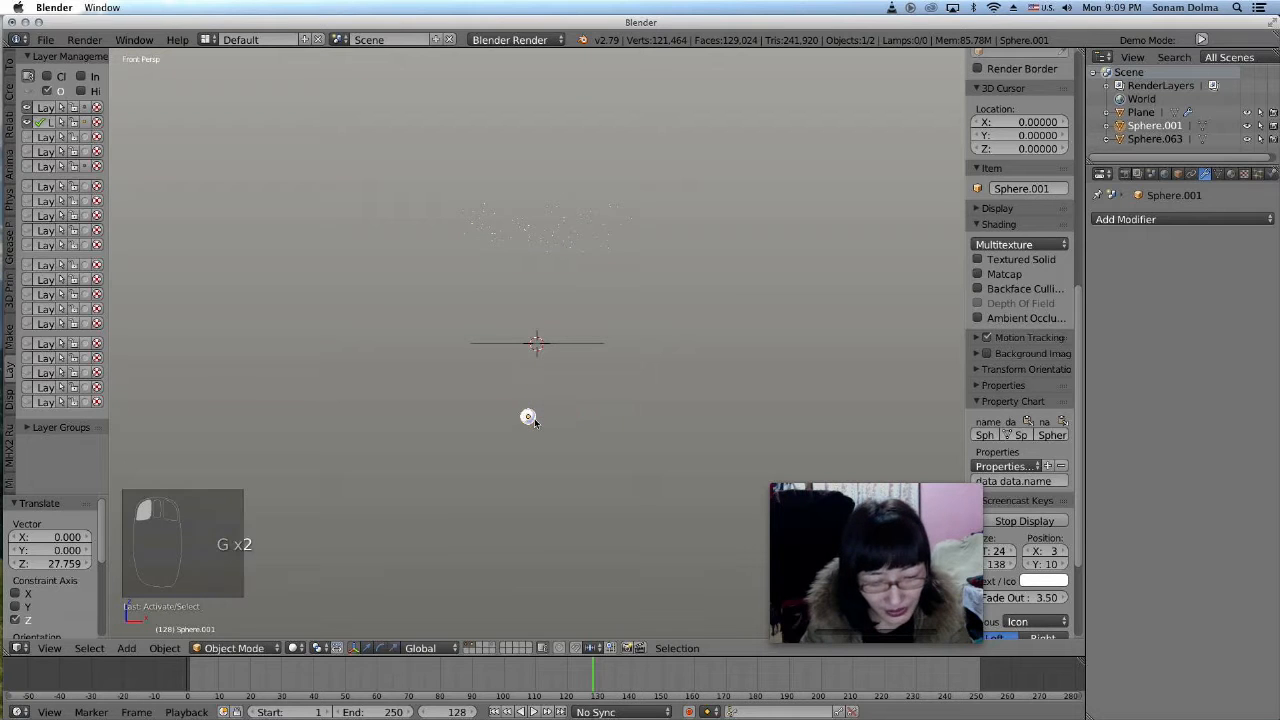
{"action": "key", "text": "z"}
{"action": "left_click", "coordinate": [565, 243]}
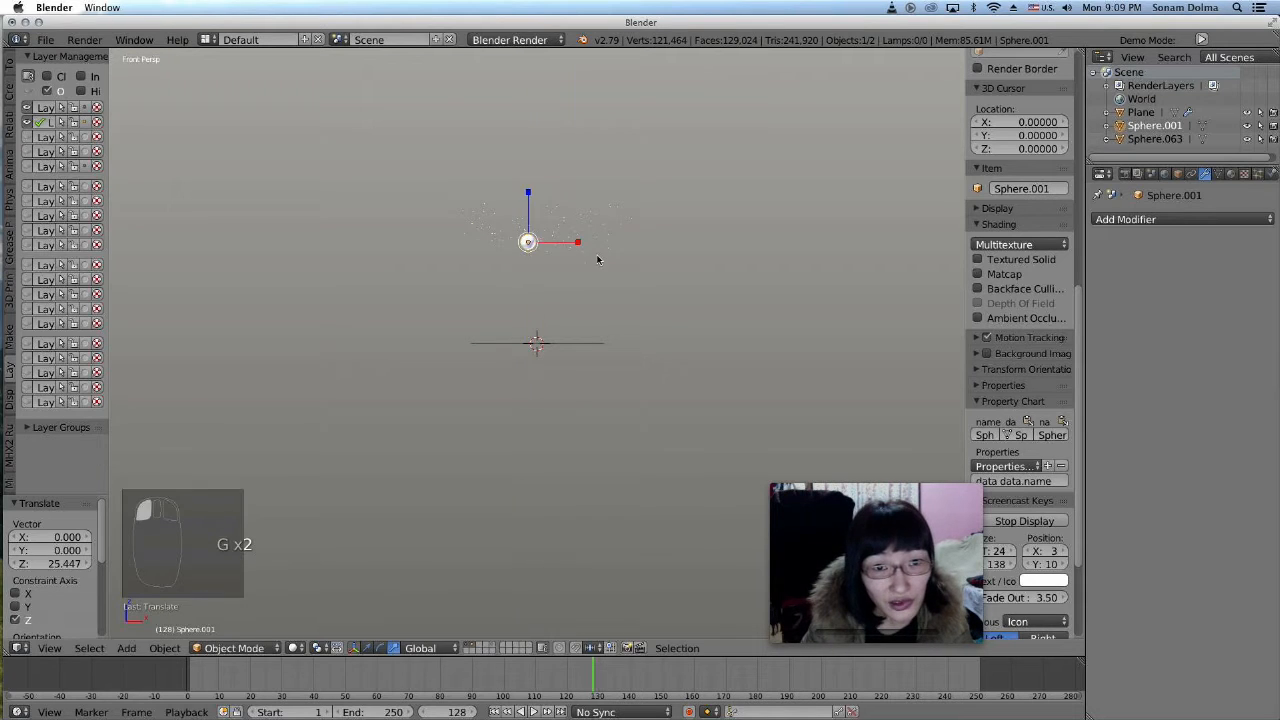
- Tilt the scattered-spheres object by about 54.3 degrees
{"action": "middle_click_drag", "start_coordinate": [594, 257], "coordinate": [565, 274]}
{"action": "right_click", "coordinate": [602, 229]}
{"action": "key", "text": "r"}
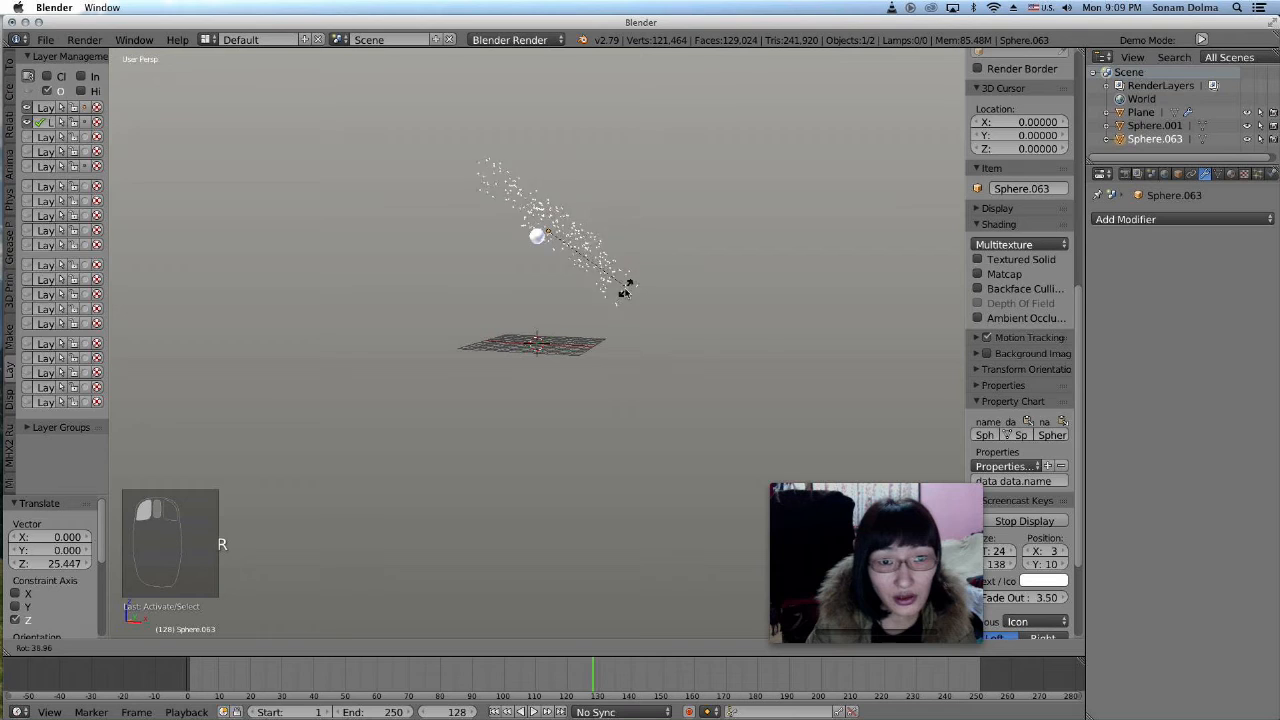
{"action": "left_click", "coordinate": [610, 311]}
{"action": "mouse_move", "coordinate": [610, 311]}
{"action": "middle_mouse_down"}
{"action": "mouse_move", "coordinate": [700, 337]}
{"action": "mouse_move", "coordinate": [646, 317]}
{"action": "mouse_move", "coordinate": [620, 335]}
{"action": "mouse_move", "coordinate": [443, 353]}
{"action": "mouse_move", "coordinate": [600, 310]}
{"action": "middle_mouse_up"}
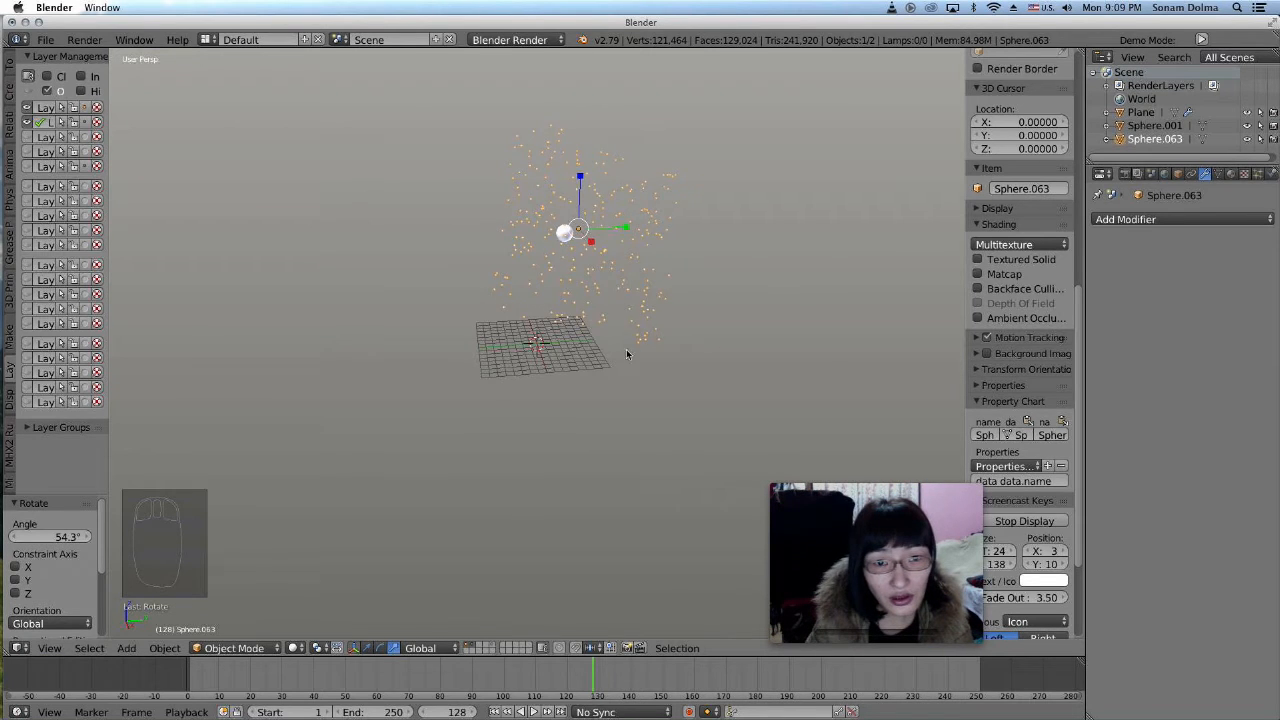
- Rotate the scattered-spheres object freehand from two different viewing angles
{"action": "key", "text": "r"}
{"action": "left_click", "coordinate": [780, 281]}
{"action": "middle_click_drag", "start_coordinate": [781, 280], "coordinate": [669, 273]}
{"action": "key", "text": "r"}
{"action": "left_click", "coordinate": [586, 337]}
{"action": "key", "text": "r"}
{"action": "right_click", "coordinate": [694, 323]}
- Resize the scattered spheres and move them about 17 units in X, 2.1 in Y and 1.2 in Z
{"action": "key", "text": "s"}
{"action": "left_click", "coordinate": [653, 293]}
{"action": "key", "text": "g"}
{"action": "left_click", "coordinate": [522, 274]}
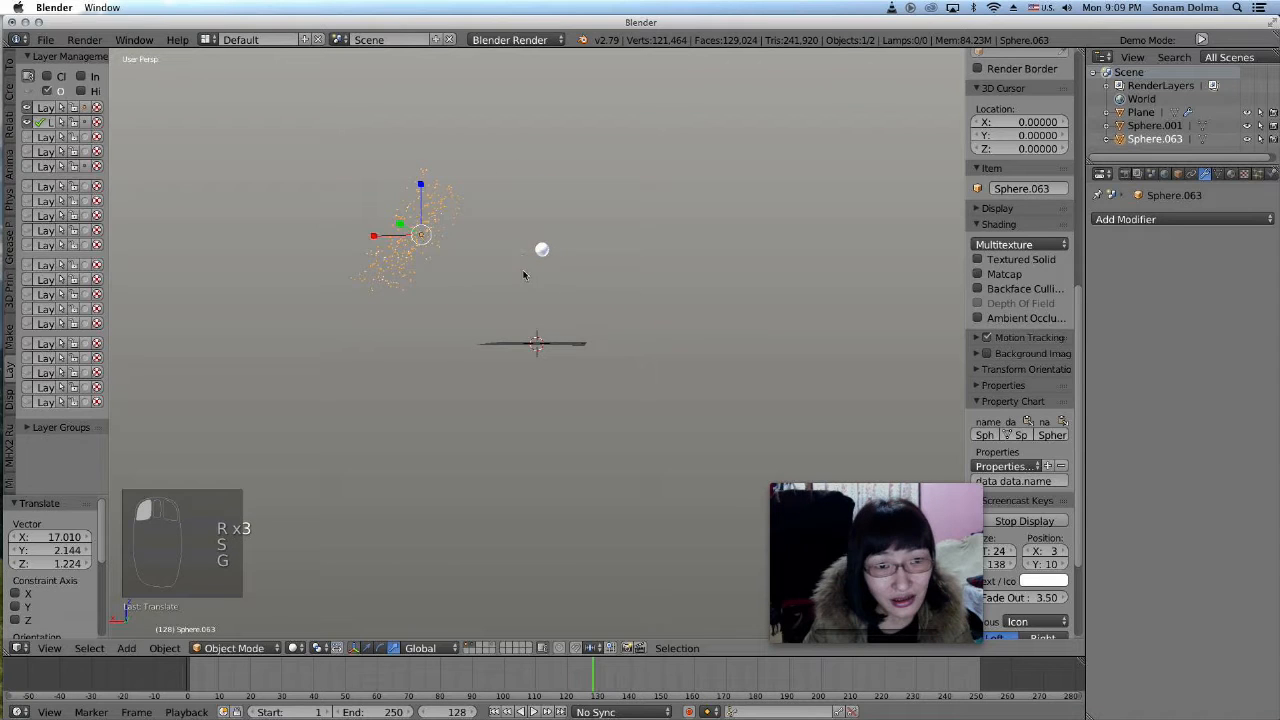
- Move the large sphere about 16.6 units in X, 2.1 in Y and 1.6 in Z towards the scattered spheres
{"action": "left_click", "coordinate": [549, 250]}
{"action": "key", "text": "g"}
{"action": "left_click", "coordinate": [497, 287]}
- Move the scattered spheres about -0.6 units in X, -8.2 in Y and -0.8 in Z
{"action": "middle_click_drag", "start_coordinate": [618, 335], "coordinate": [506, 171]}
{"action": "left_click", "coordinate": [506, 172]}
{"action": "key", "text": "g"}
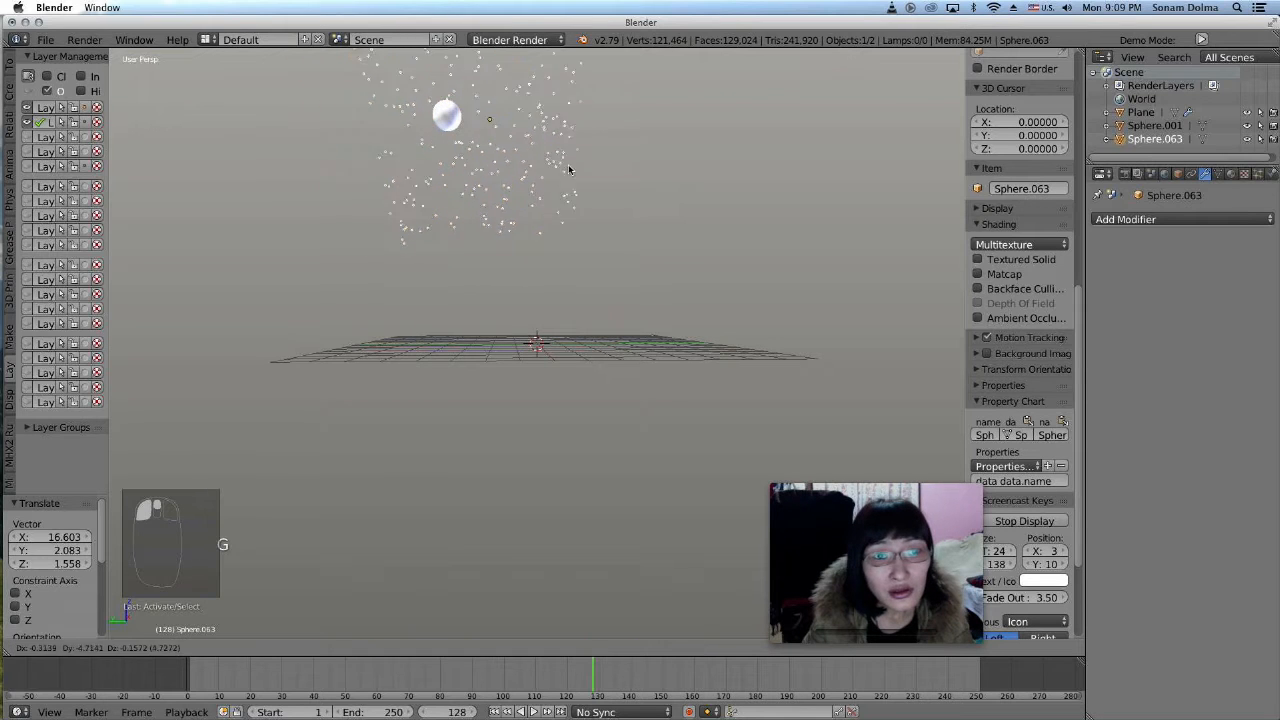
{"action": "left_click", "coordinate": [597, 177]}
- Move the large sphere sideways so it sits in front of the scattered spheres
{"action": "left_click", "coordinate": [445, 112]}
{"action": "key", "text": "g"}
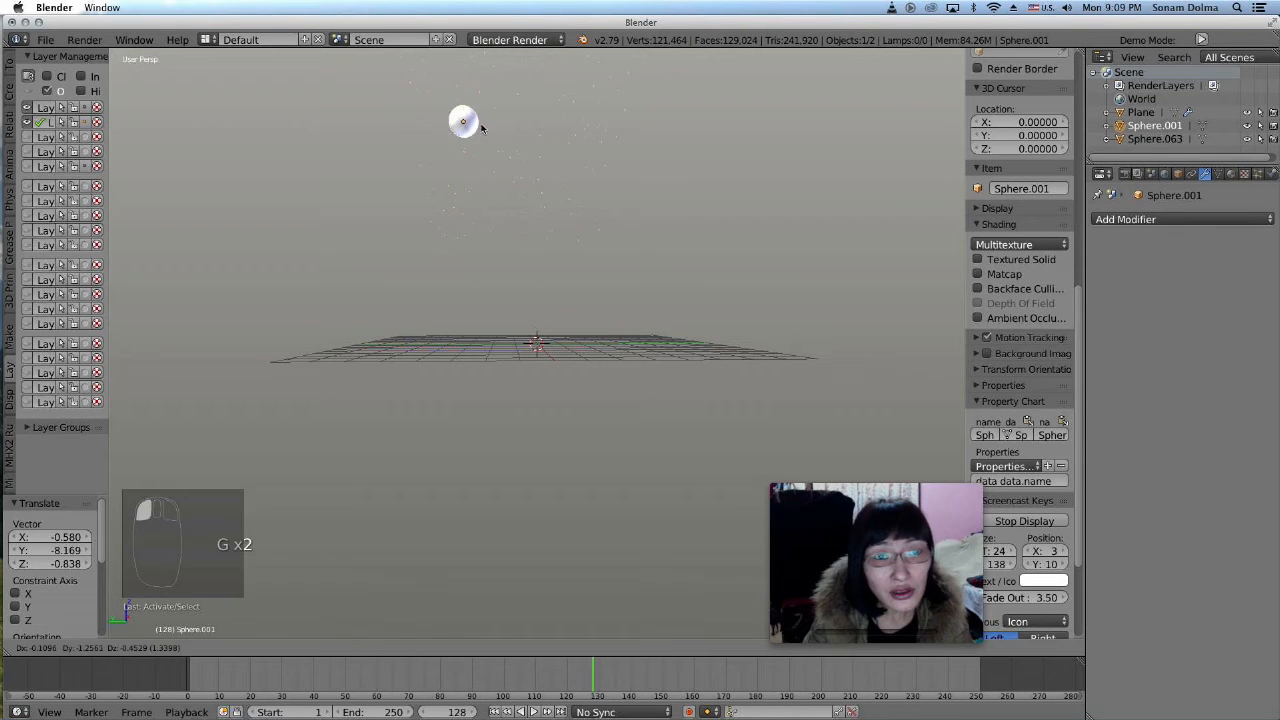
{"action": "left_click", "coordinate": [536, 136]}
- Resize the large sphere and move it about -0.5 units in X, 2.2 in Y and 0.6 in Z
{"action": "middle_click_drag", "start_coordinate": [630, 247], "coordinate": [498, 321]}
{"action": "key", "text": "s"}
{"action": "left_click", "coordinate": [535, 305]}
{"action": "key", "text": "g"}
{"action": "left_click", "coordinate": [569, 333]}
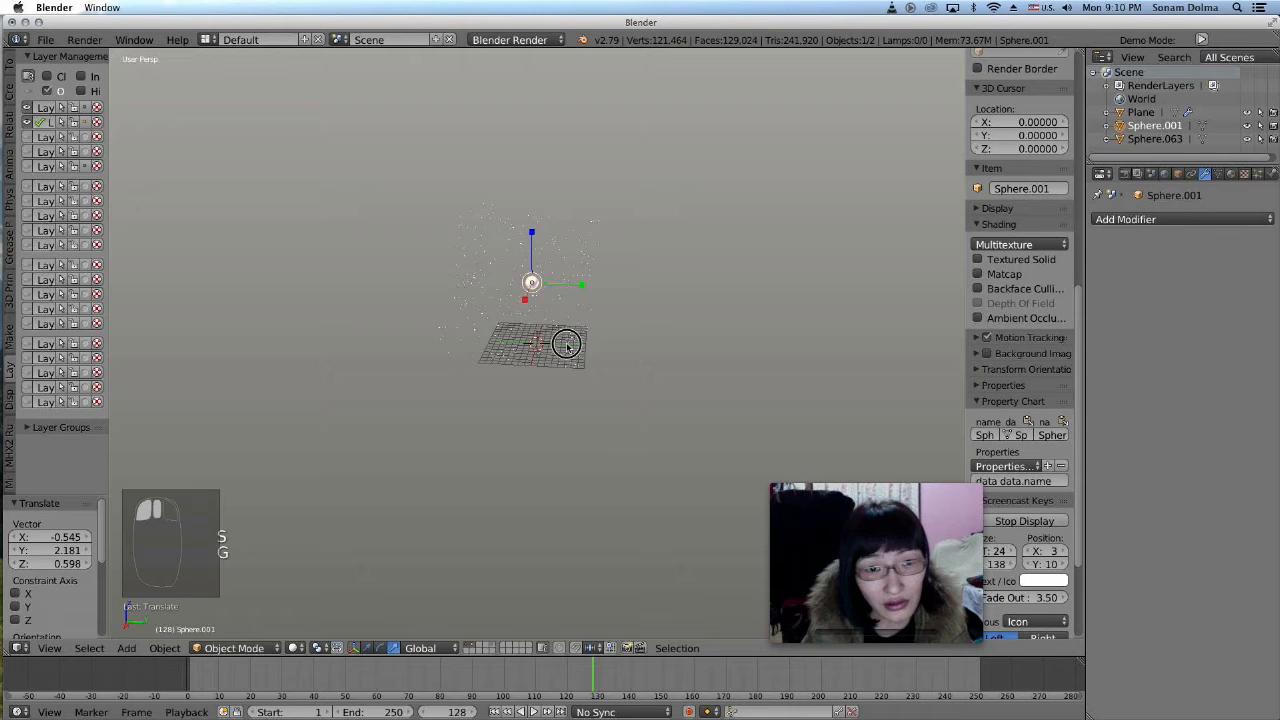
- Rotate the scattered-spheres object by about -6 degrees
{"action": "right_click", "coordinate": [567, 347]}
{"action": "key", "text": "r"}
{"action": "left_click", "coordinate": [677, 352]}
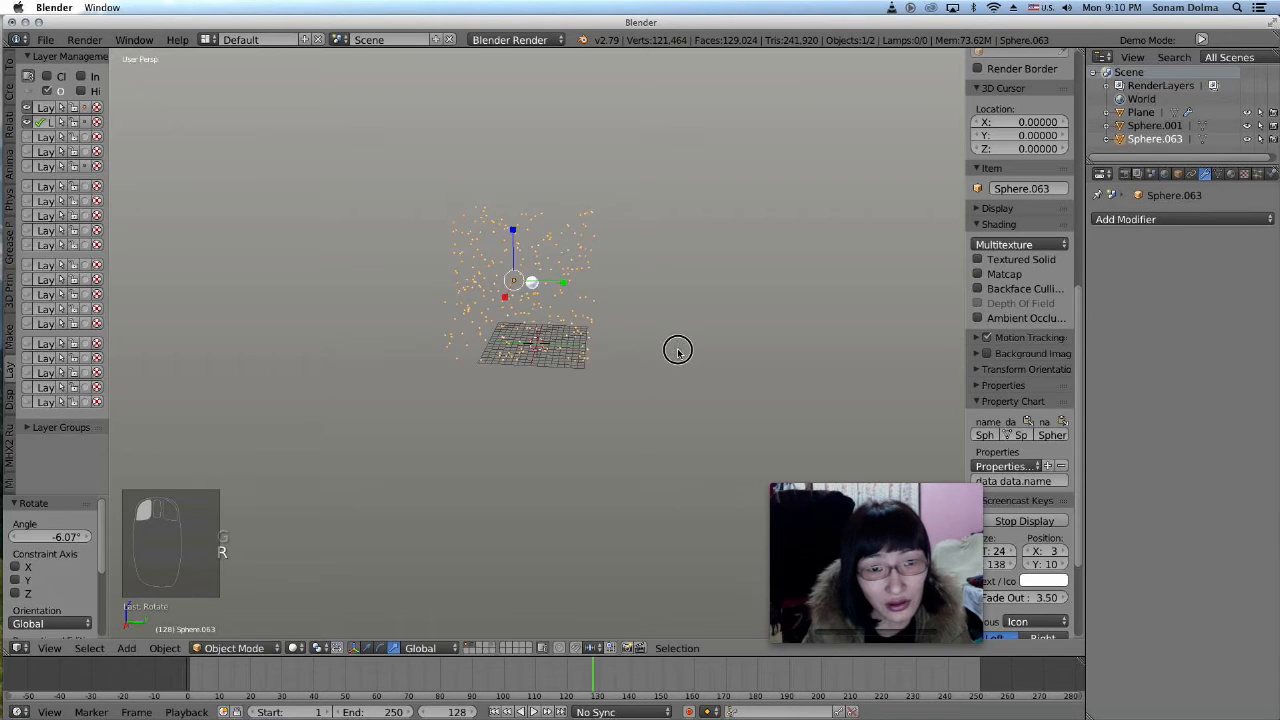
- Stretch the scattered spheres by about 1.34 along Y, 1.42 along Z, and again by about 1.3 along Y
{"action": "key", "text": "s"}
{"action": "key", "text": "y"}
{"action": "left_click", "coordinate": [571, 277]}
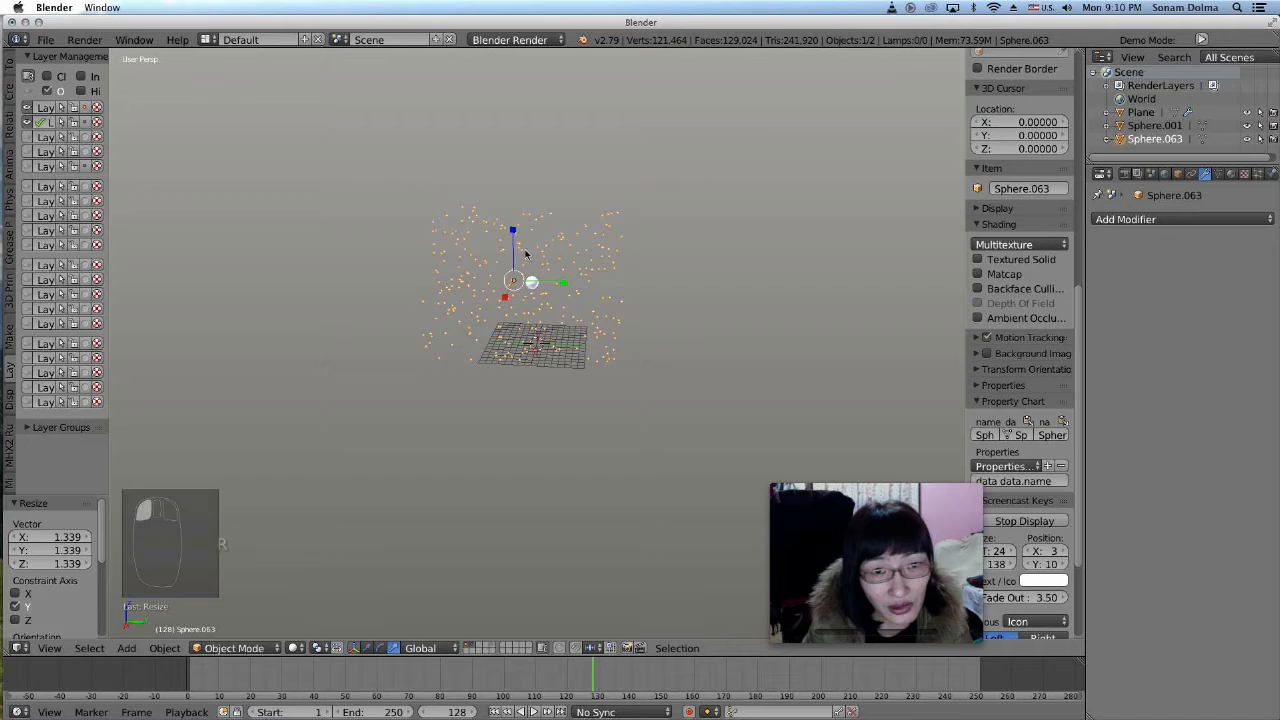
{"action": "key", "text": "s"}
{"action": "key", "text": "z"}
{"action": "left_click", "coordinate": [513, 218]}
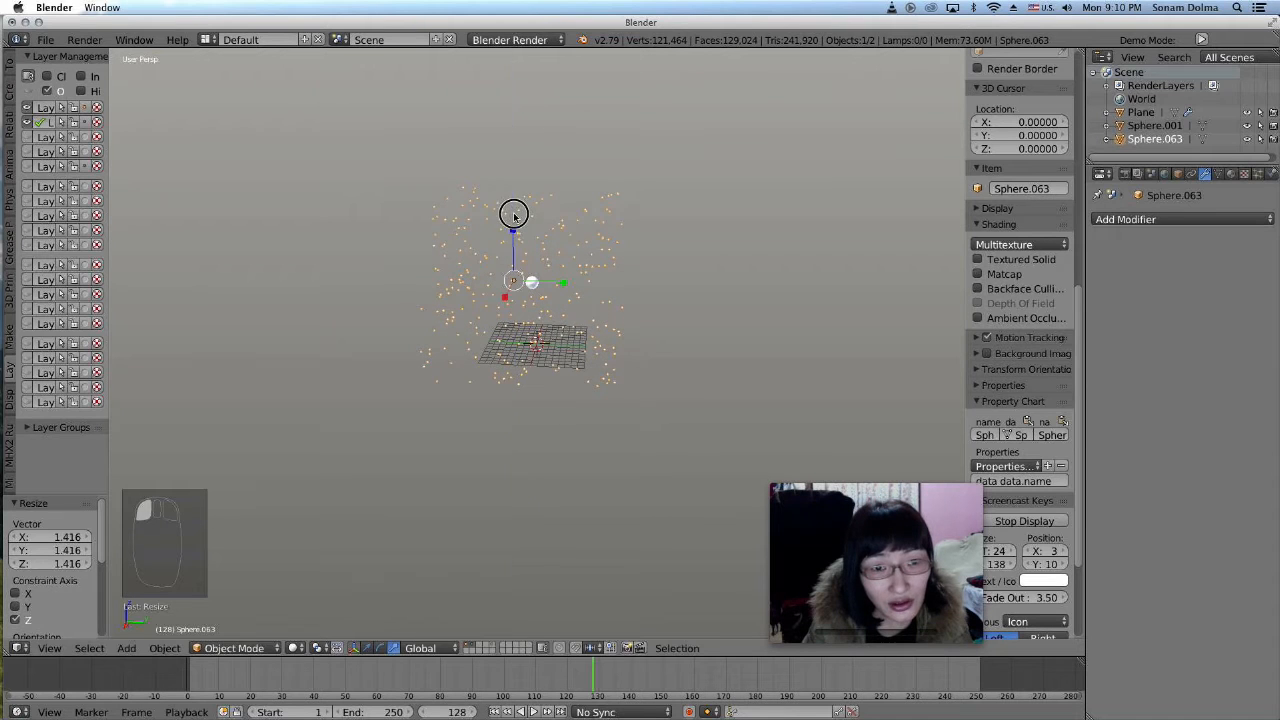
{"action": "key", "text": "s"}
{"action": "key", "text": "y"}
{"action": "left_click", "coordinate": [569, 286]}
- Move the scattered spheres behind the large sphere, about 4.4 units in X, 1.7 in Y and 1 in Z
{"action": "middle_click_drag", "start_coordinate": [400, 394], "coordinate": [531, 384]}
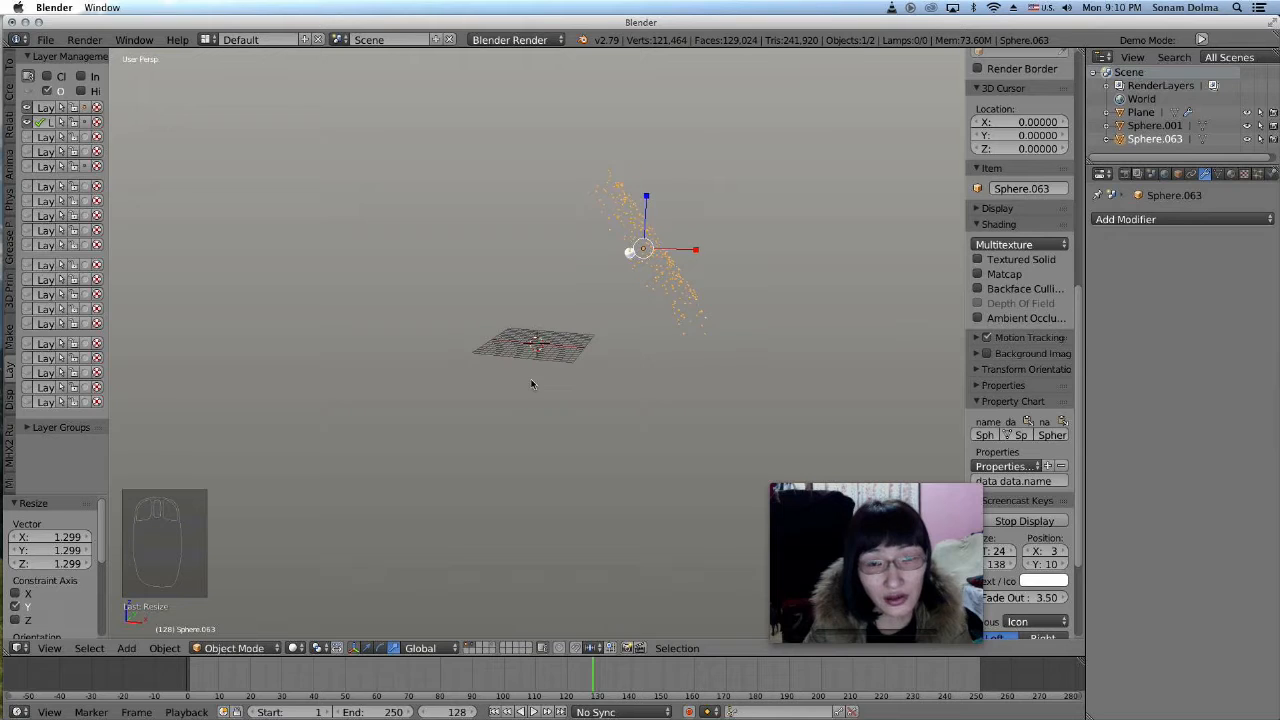
{"action": "key", "text": "g"}
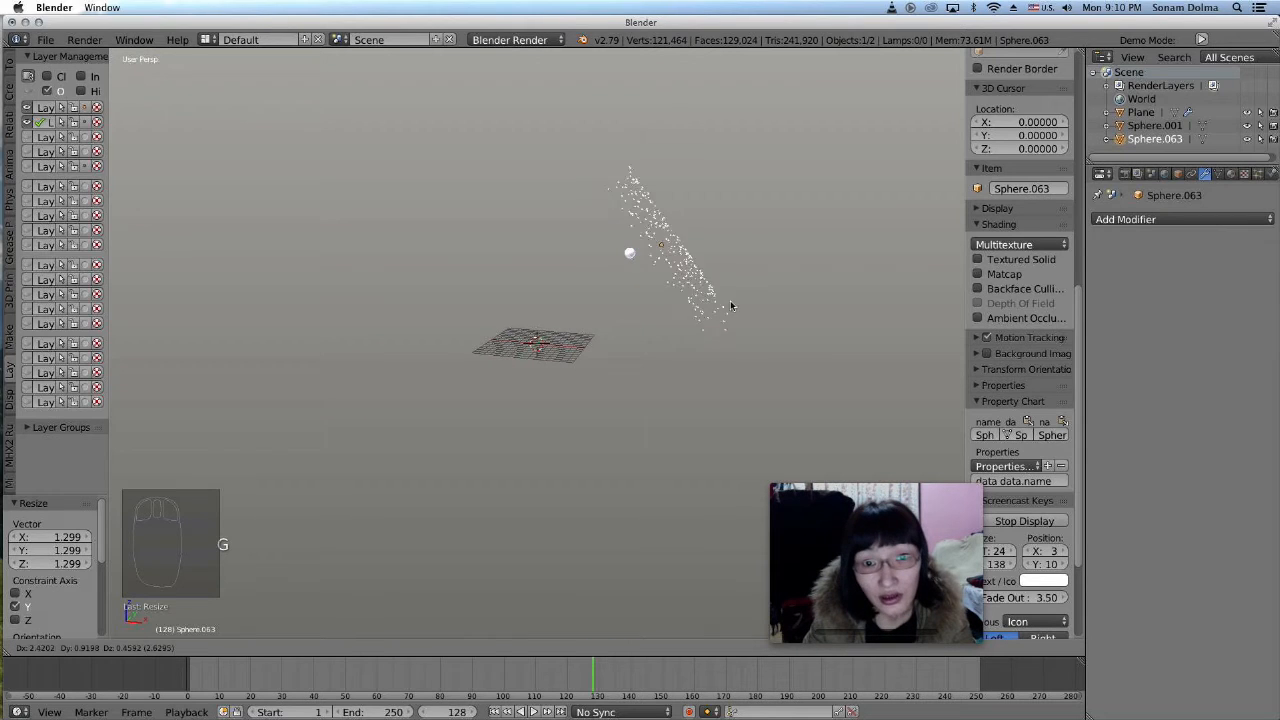
{"action": "left_click", "coordinate": [736, 304]}
{"action": "mouse_move", "coordinate": [654, 374]}
{"action": "middle_mouse_down"}
{"action": "mouse_move", "coordinate": [788, 391]}
{"action": "mouse_move", "coordinate": [808, 371]}
{"action": "mouse_move", "coordinate": [612, 373]}
{"action": "mouse_move", "coordinate": [632, 375]}
{"action": "middle_mouse_up"}
{"action": "scroll", "coordinate": [612, 373], "scroll_direction": "up", "scroll_amount": 5}
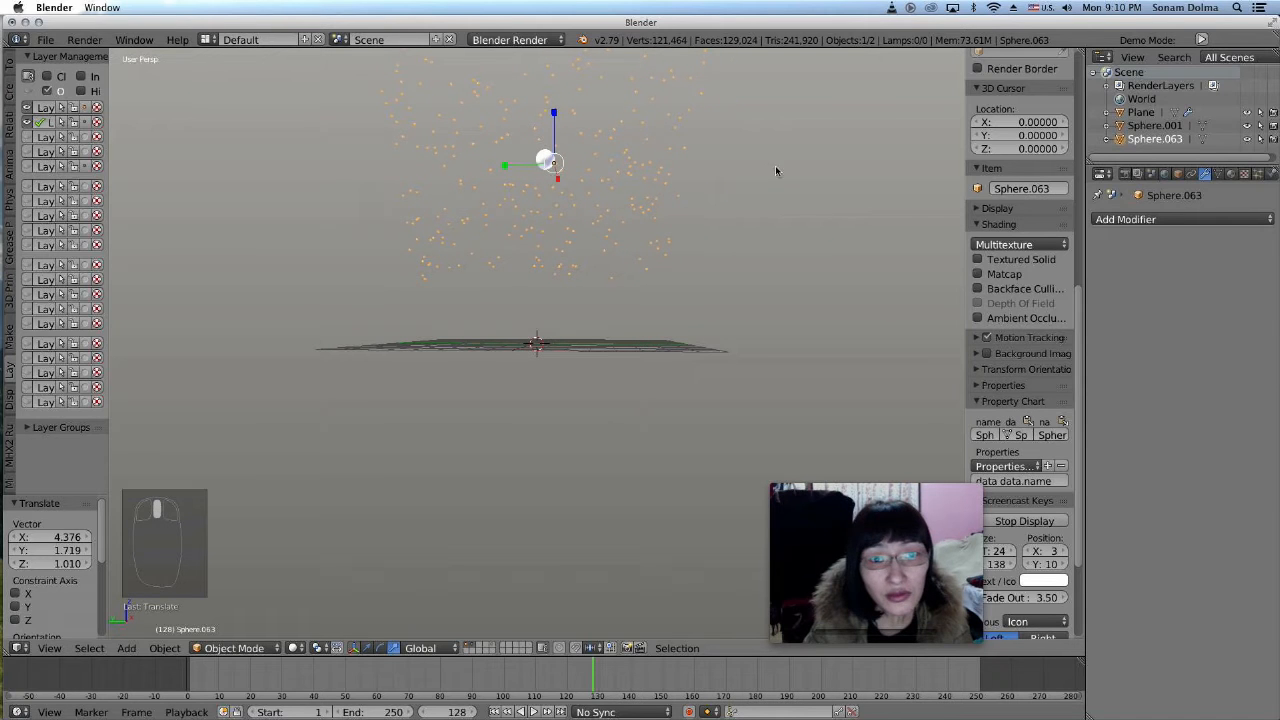
- Rotate the scattered-spheres object by about 3.8 degrees
{"action": "left_click", "coordinate": [637, 207]}
{"action": "middle_click_drag", "start_coordinate": [737, 237], "coordinate": [856, 268]}
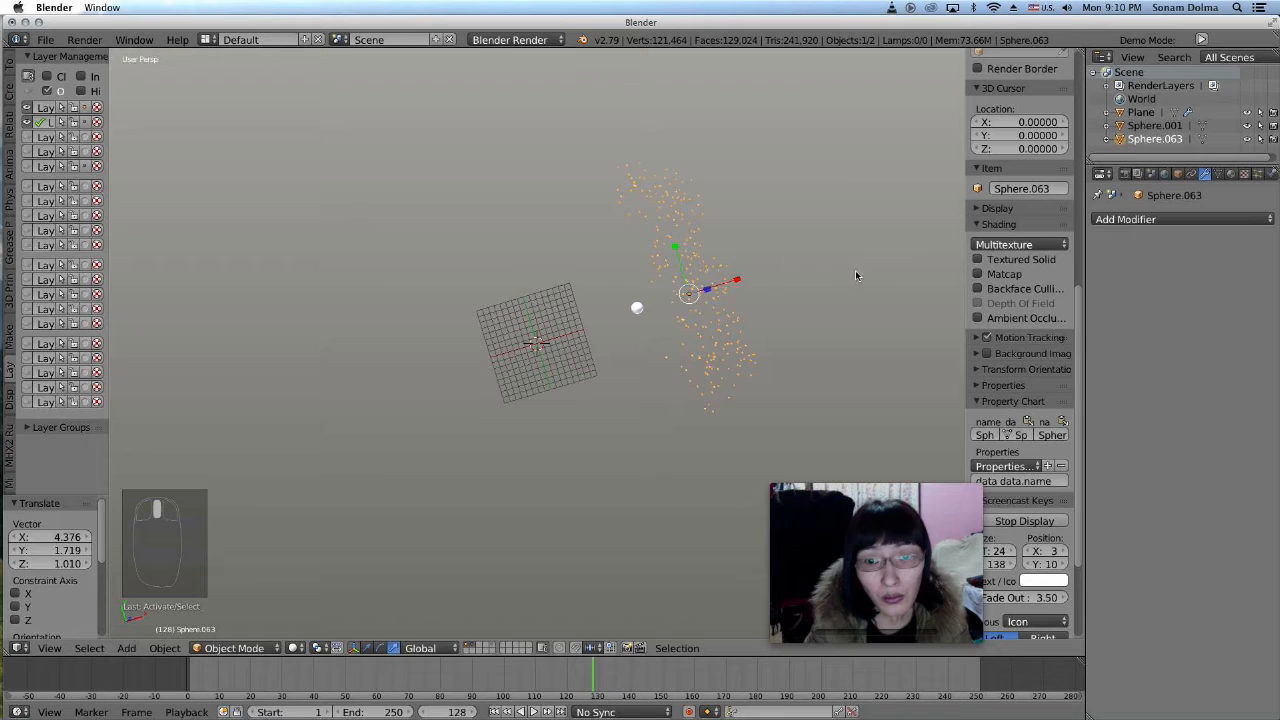
{"action": "key", "text": "r"}
{"action": "left_click", "coordinate": [849, 287]}
{"action": "middle_click_drag", "start_coordinate": [665, 320], "coordinate": [743, 238]}
{"action": "middle_click_drag", "start_coordinate": [589, 367], "coordinate": [600, 432]}
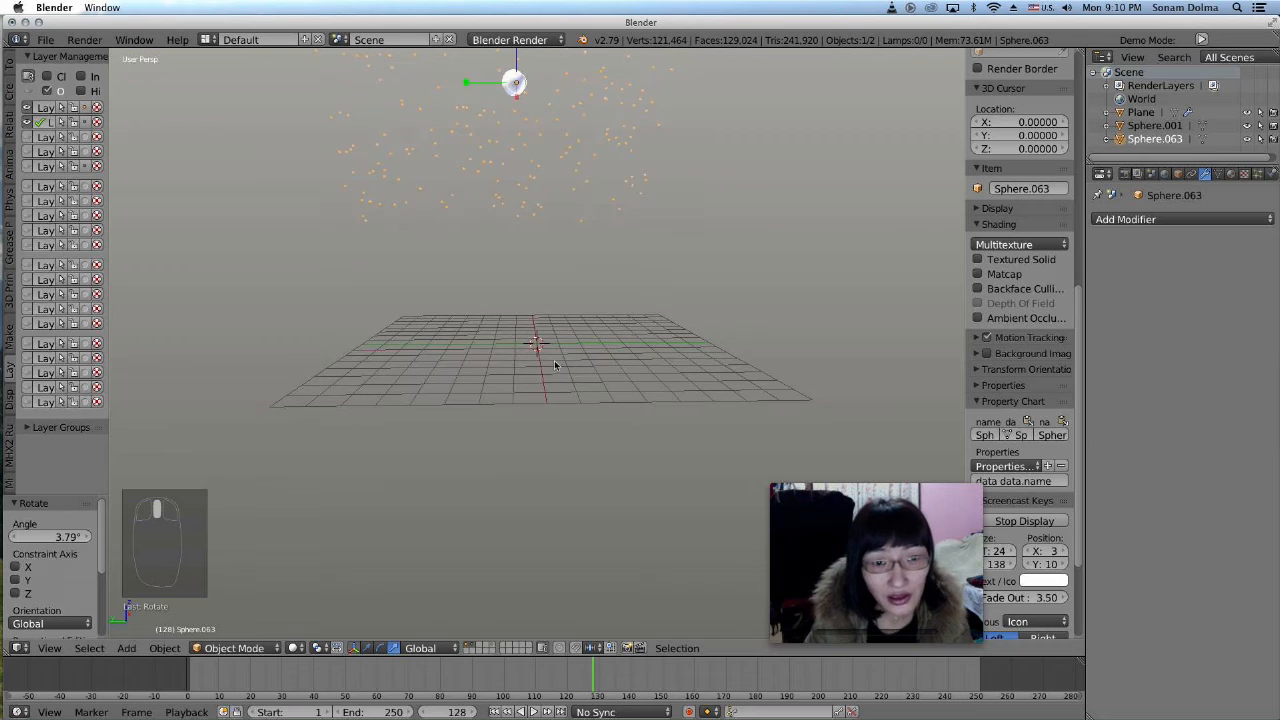
- Add a mesh plane at the grid centre and scale it up by about 5.17, and again by about 2.07
{"action": "key", "text": "shift+a"}
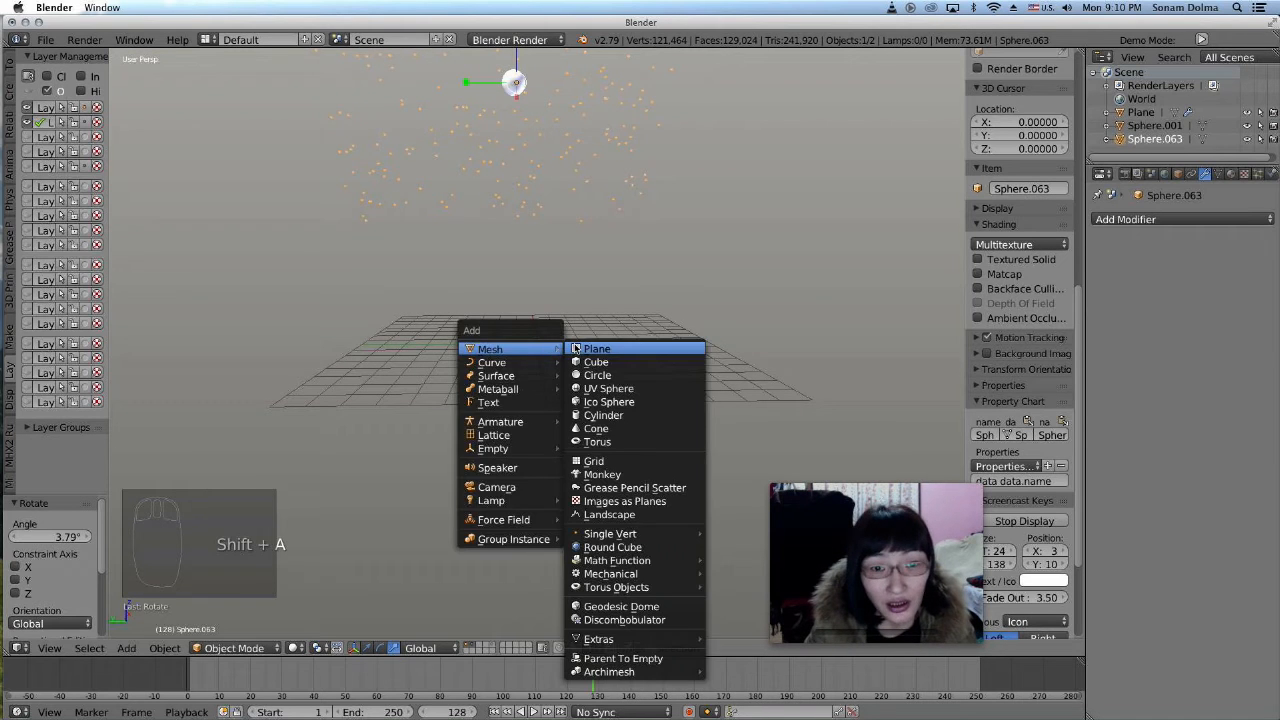
{"action": "left_click", "coordinate": [570, 349]}
{"action": "key", "text": "s"}
{"action": "left_click", "coordinate": [705, 440]}
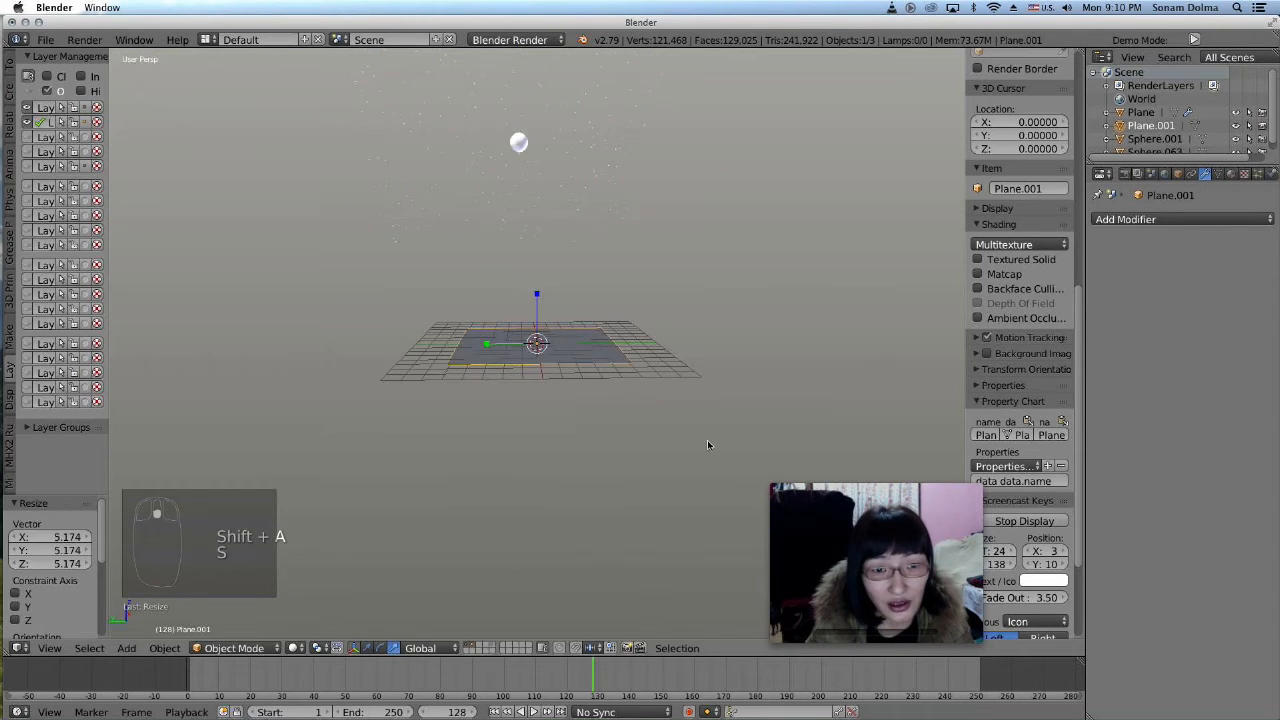
{"action": "key", "text": "s"}
{"action": "left_click", "coordinate": [636, 407]}
{"action": "scroll", "coordinate": [580, 386], "scroll_direction": "up", "scroll_amount": 4}
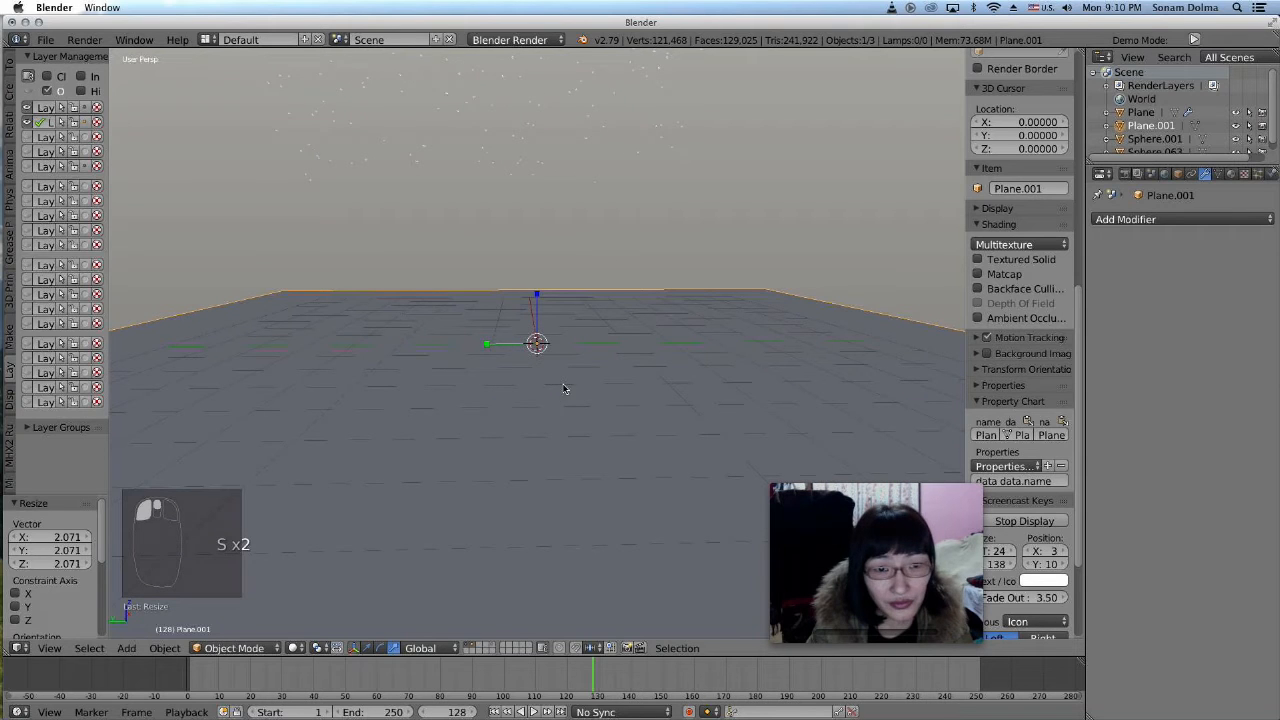
- Raise the new plane about 0.09 units along Z, just above the grid
{"action": "key", "text": "g"}
{"action": "key", "text": "z"}
{"action": "left_click", "coordinate": [541, 370]}
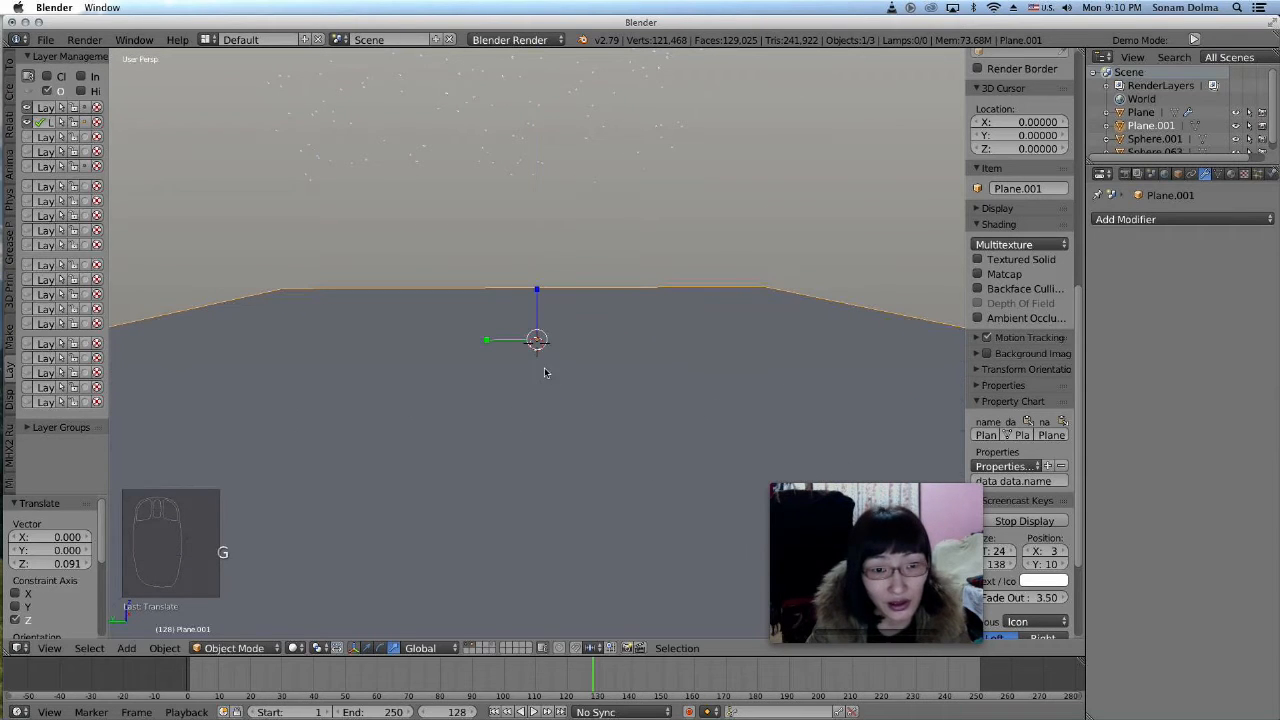
- Add a mesh cube at the grid centre and raise it about 0.95 units along Z so it stands on the plane
{"action": "key", "text": "shift+a"}
{"action": "mouse_move", "coordinate": [539, 360]}
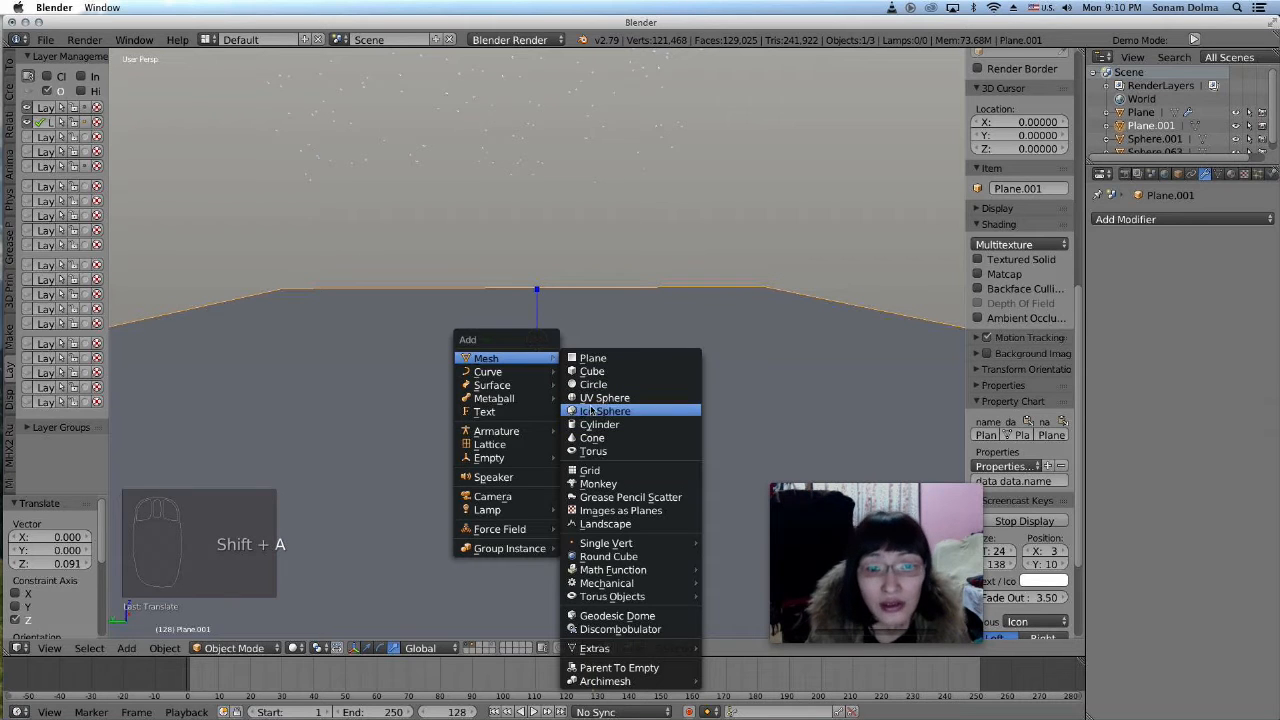
{"action": "left_click", "coordinate": [592, 371]}
{"action": "mouse_move", "coordinate": [621, 355]}
{"action": "middle_mouse_down"}
{"action": "mouse_move", "coordinate": [669, 393]}
{"action": "mouse_move", "coordinate": [586, 451]}
{"action": "mouse_move", "coordinate": [592, 405]}
{"action": "mouse_move", "coordinate": [779, 273]}
{"action": "mouse_move", "coordinate": [596, 345]}
{"action": "mouse_move", "coordinate": [620, 366]}
{"action": "mouse_move", "coordinate": [609, 363]}
{"action": "middle_mouse_up"}
{"action": "key", "text": "g"}
{"action": "left_click", "coordinate": [612, 406]}
{"action": "key", "text": "g"}
{"action": "key", "text": "z"}
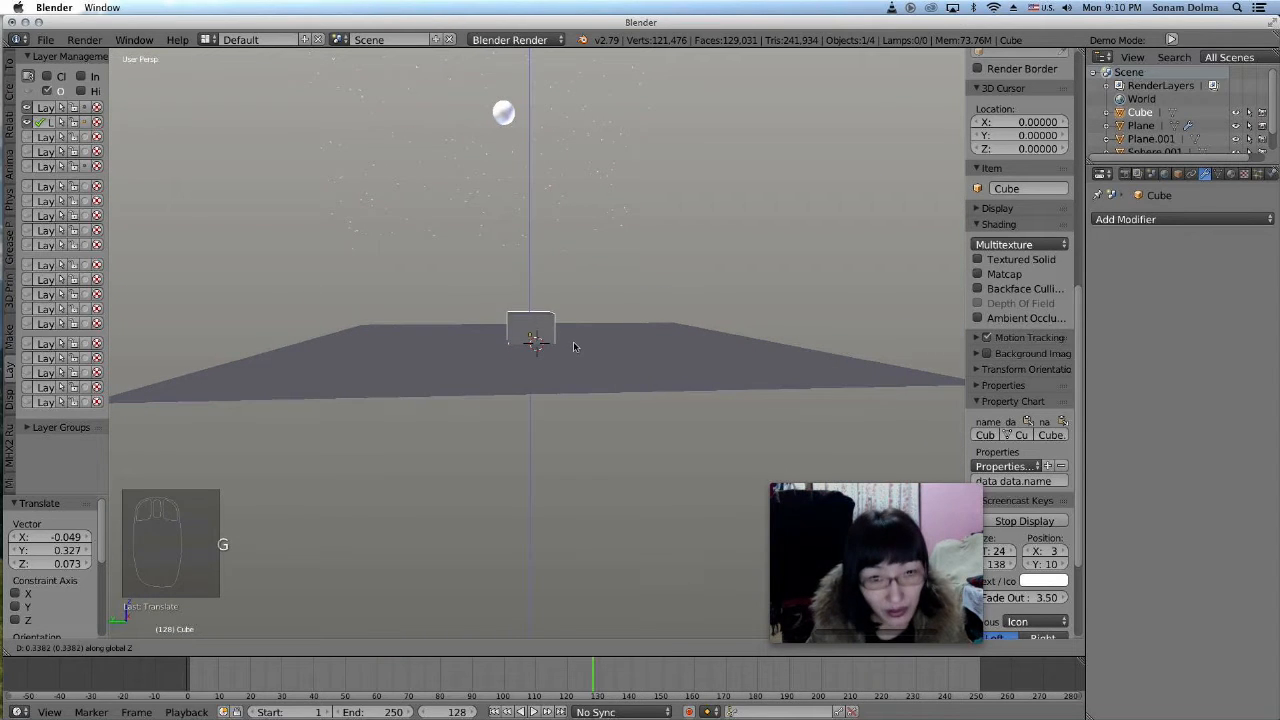
{"action": "left_click", "coordinate": [578, 342]}
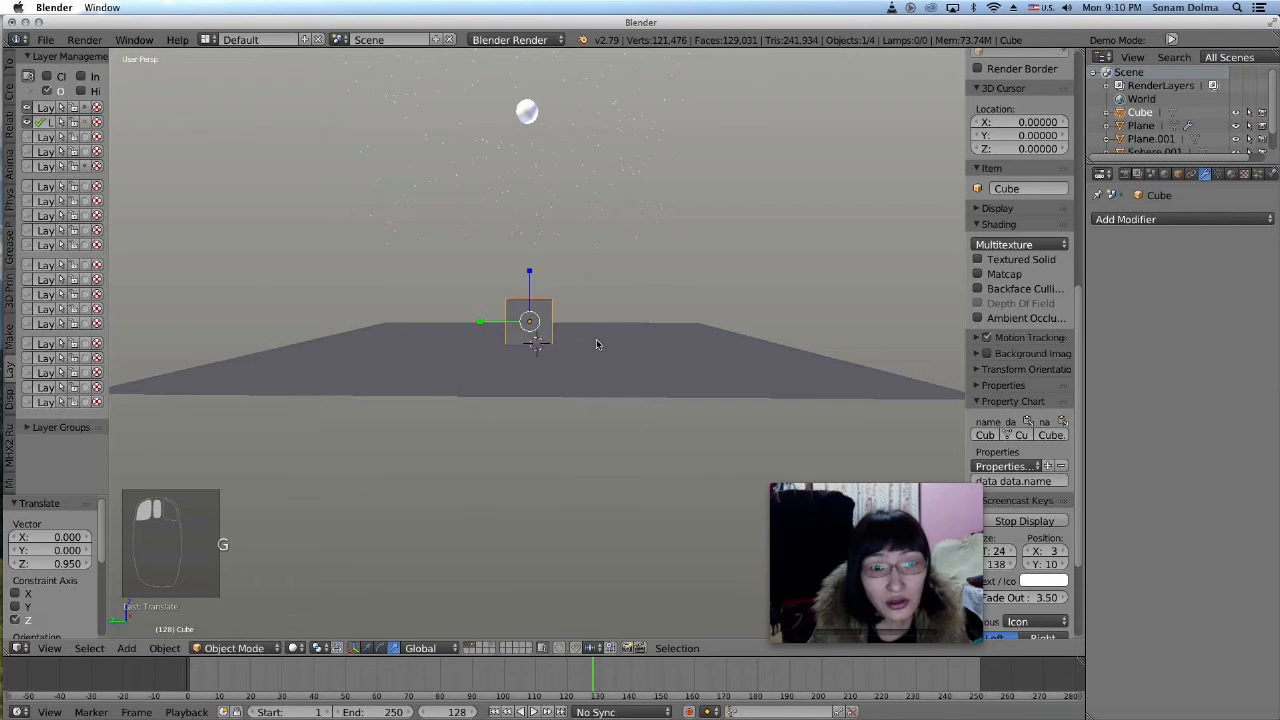
- Lower the scattered spheres about 3.5 units and the large sphere about 3.3 units in Z, keeping them above the cube
{"action": "middle_click_drag", "start_coordinate": [600, 346], "coordinate": [626, 200]}
{"action": "right_click", "coordinate": [623, 194]}
{"action": "key", "text": "g"}
{"action": "left_click", "coordinate": [646, 234]}
{"action": "left_click", "coordinate": [523, 66]}
{"action": "key", "text": "g"}
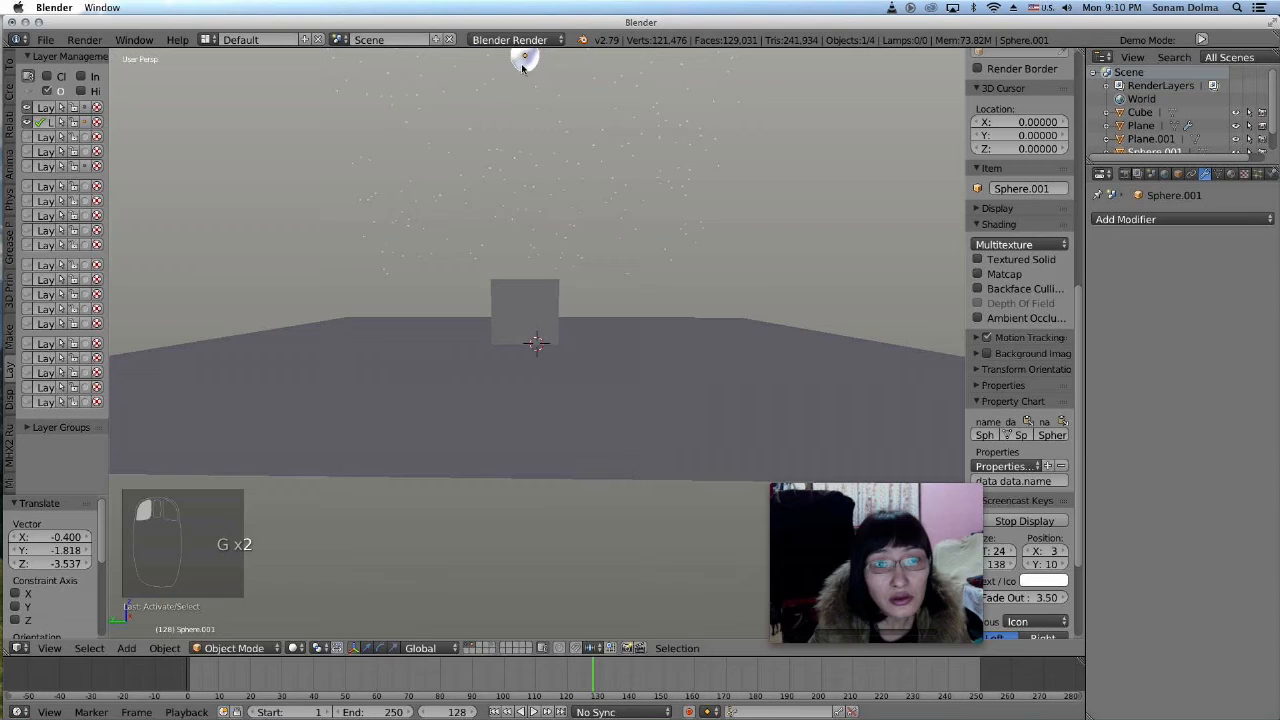
{"action": "left_click", "coordinate": [512, 124]}
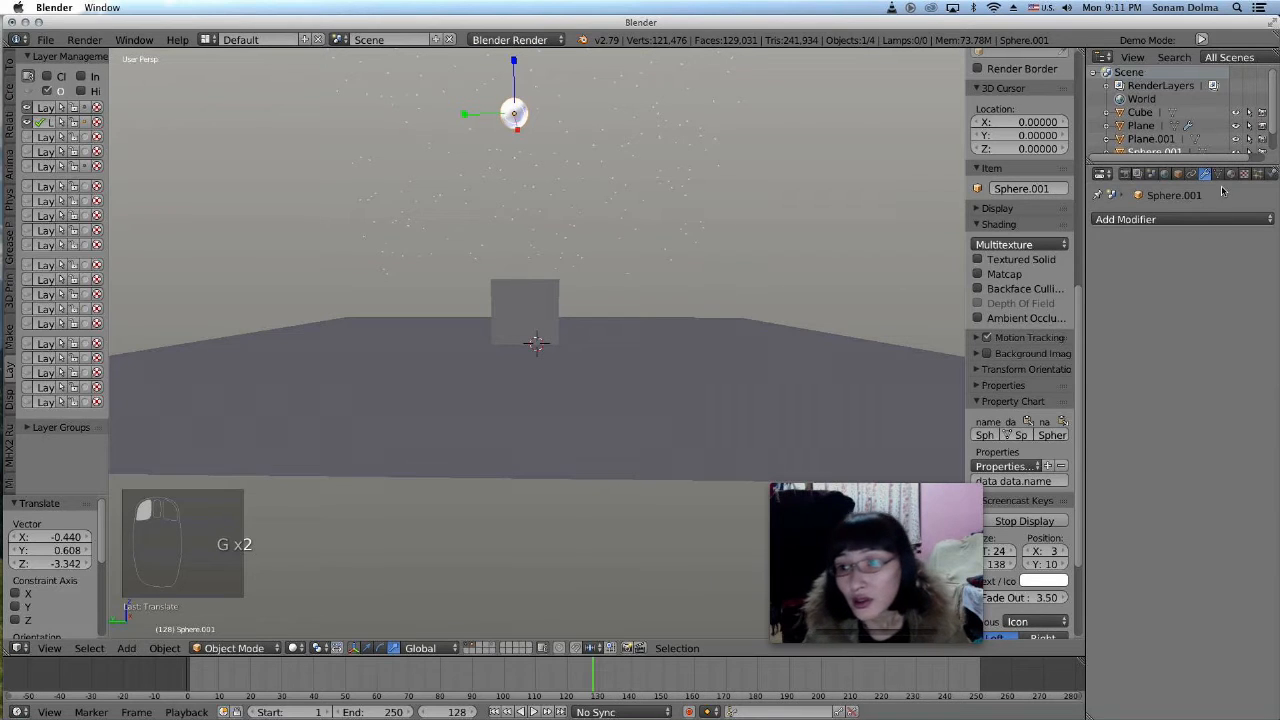
- Enable Environment Lighting, Paper Sky, Blend Sky and Real Sky in the world settings
{"action": "left_click", "coordinate": [1163, 173]}
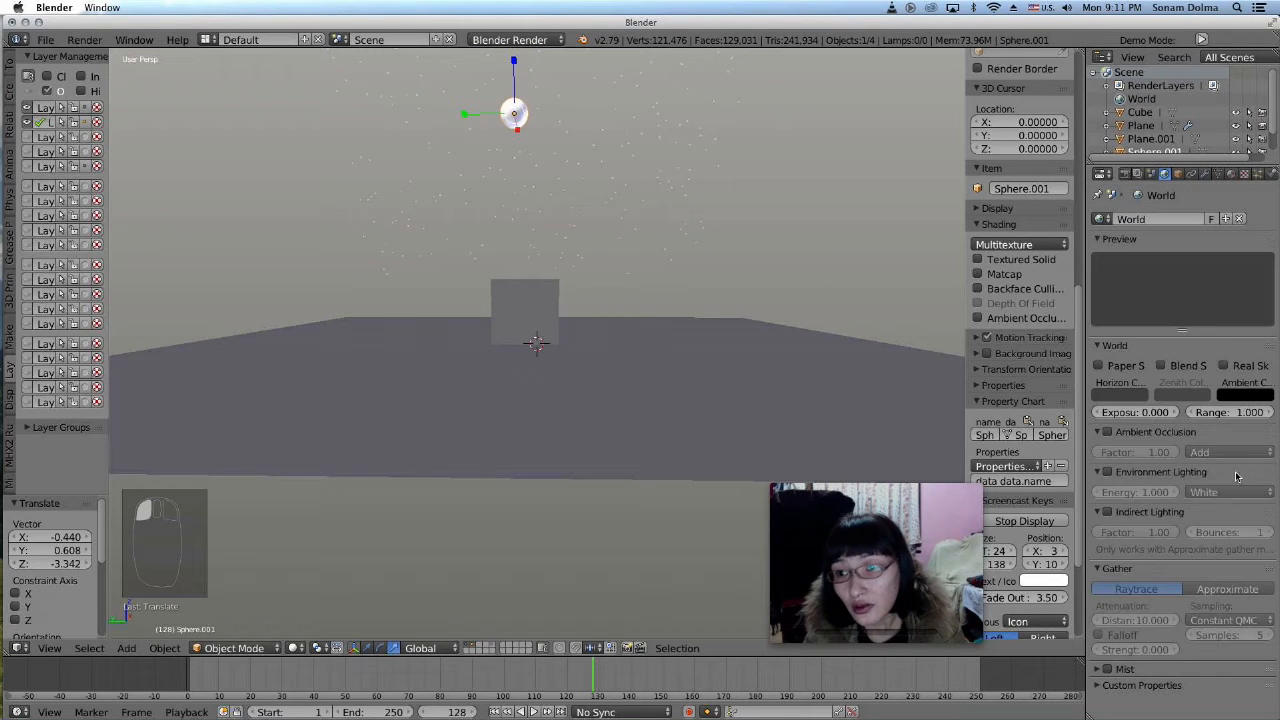
{"action": "left_click", "coordinate": [1109, 472]}
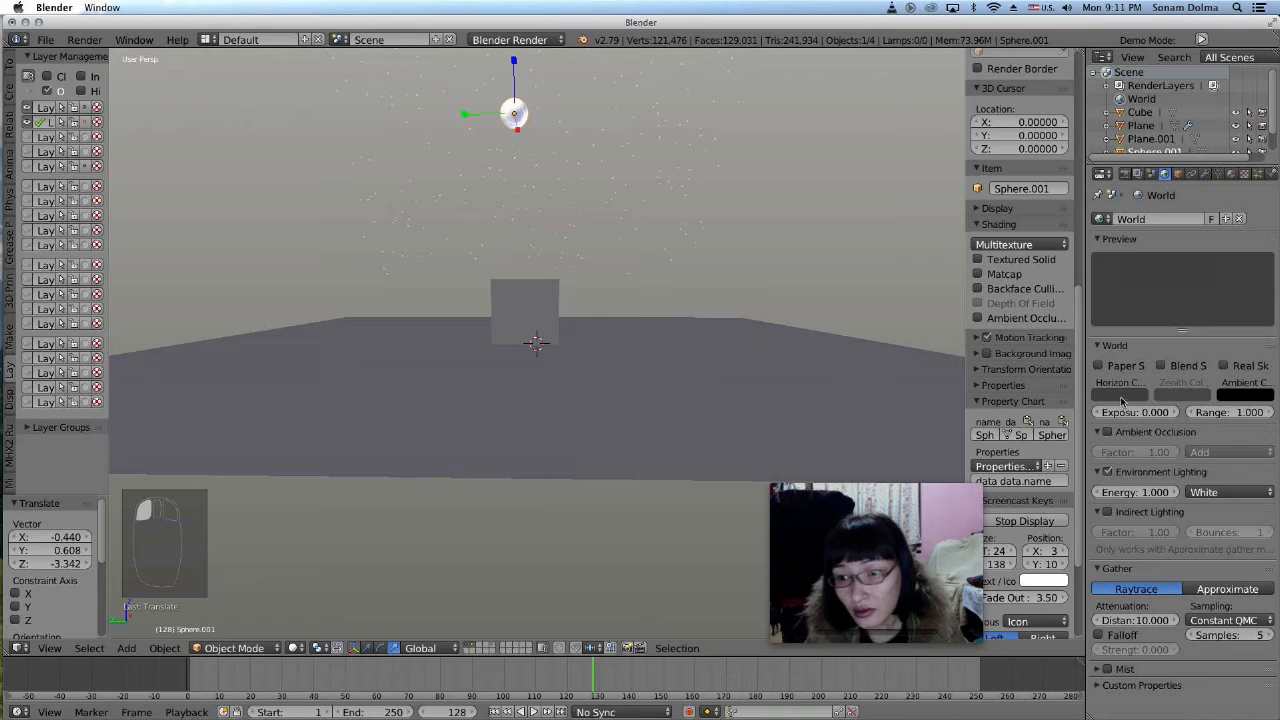
{"action": "left_click", "coordinate": [1103, 365]}
{"action": "left_click", "coordinate": [1184, 366]}
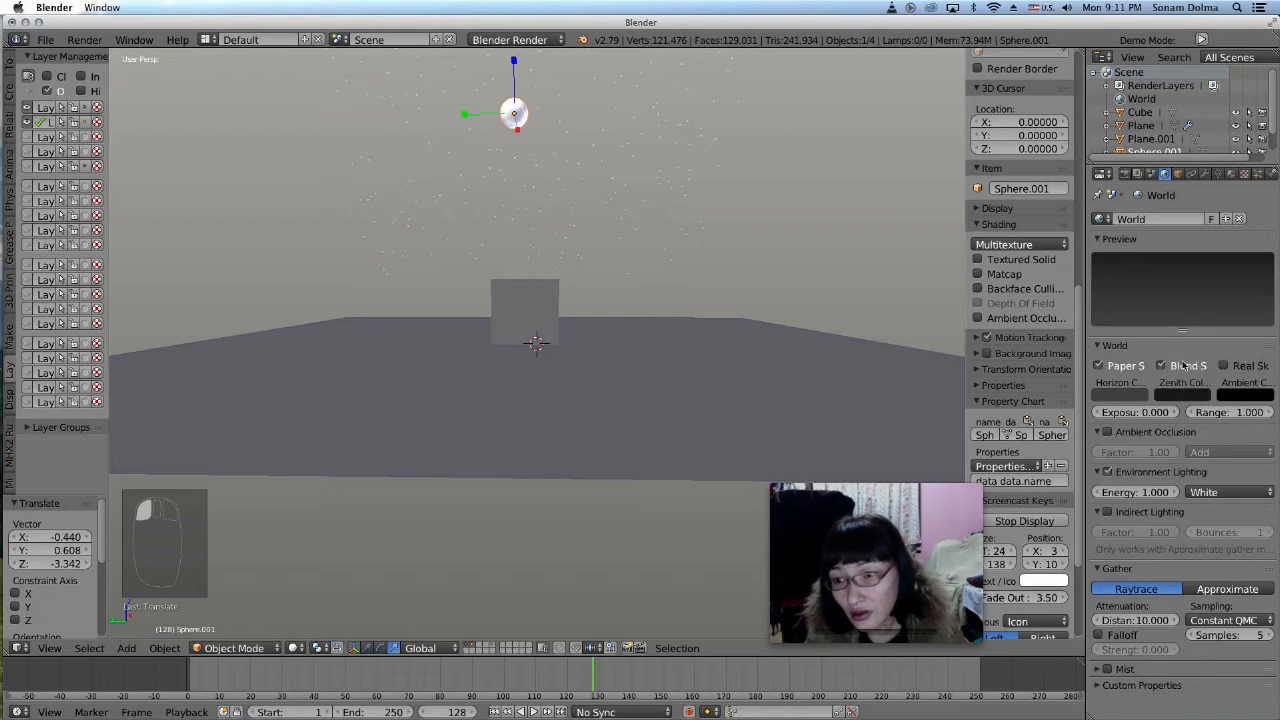
{"action": "left_click", "coordinate": [1227, 366]}
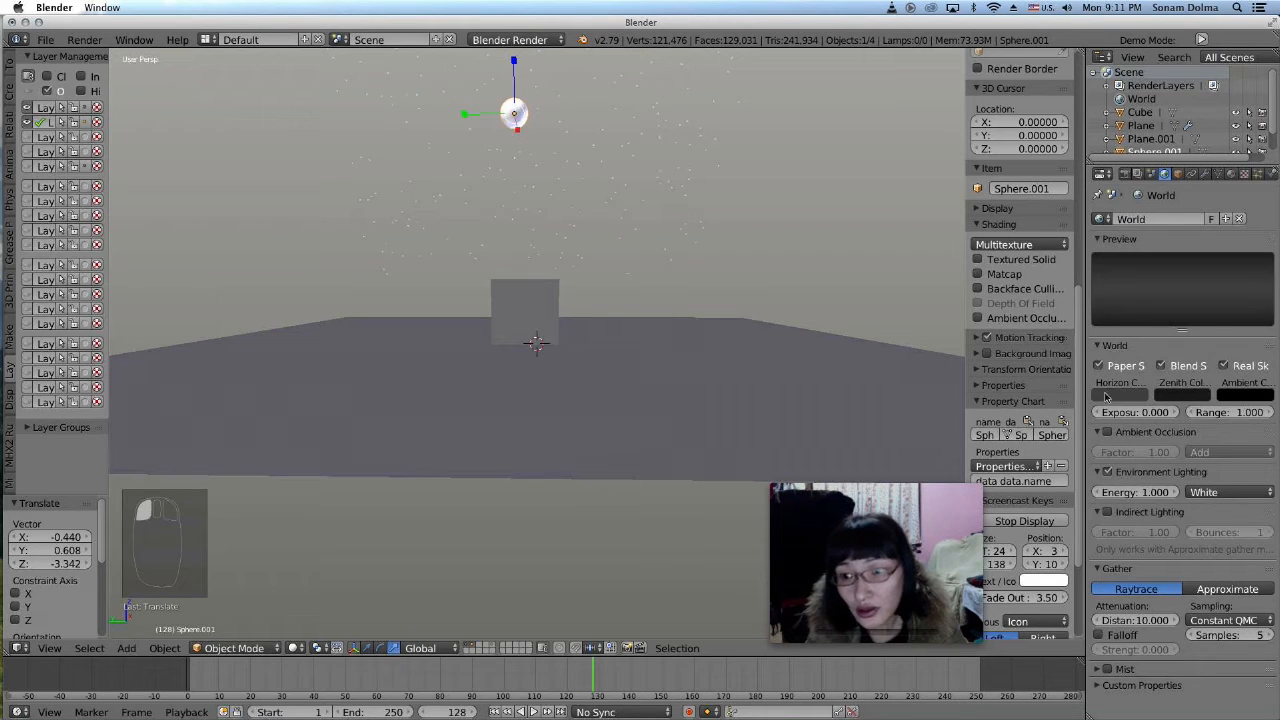
- Darken the world's horizon colour to RGB 0.013 and set the zenith colour to a bright blue
{"action": "left_click", "coordinate": [1107, 396]}
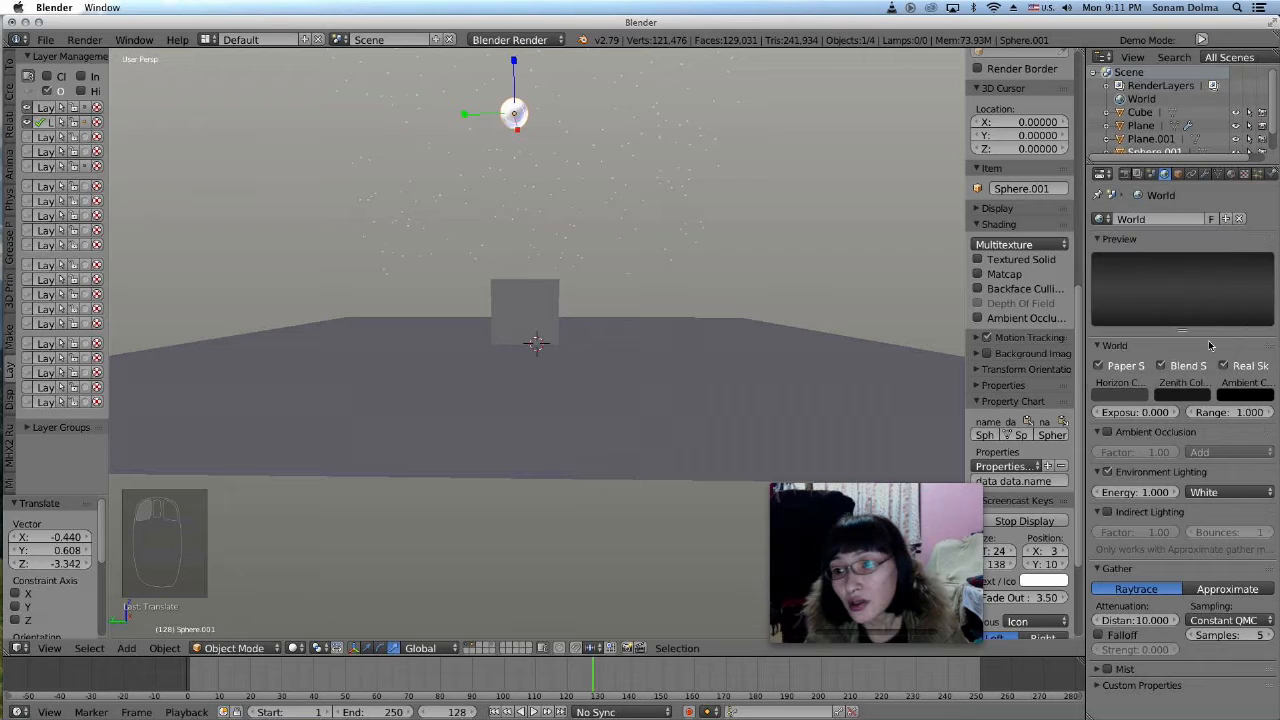
{"action": "left_click", "coordinate": [1118, 396]}
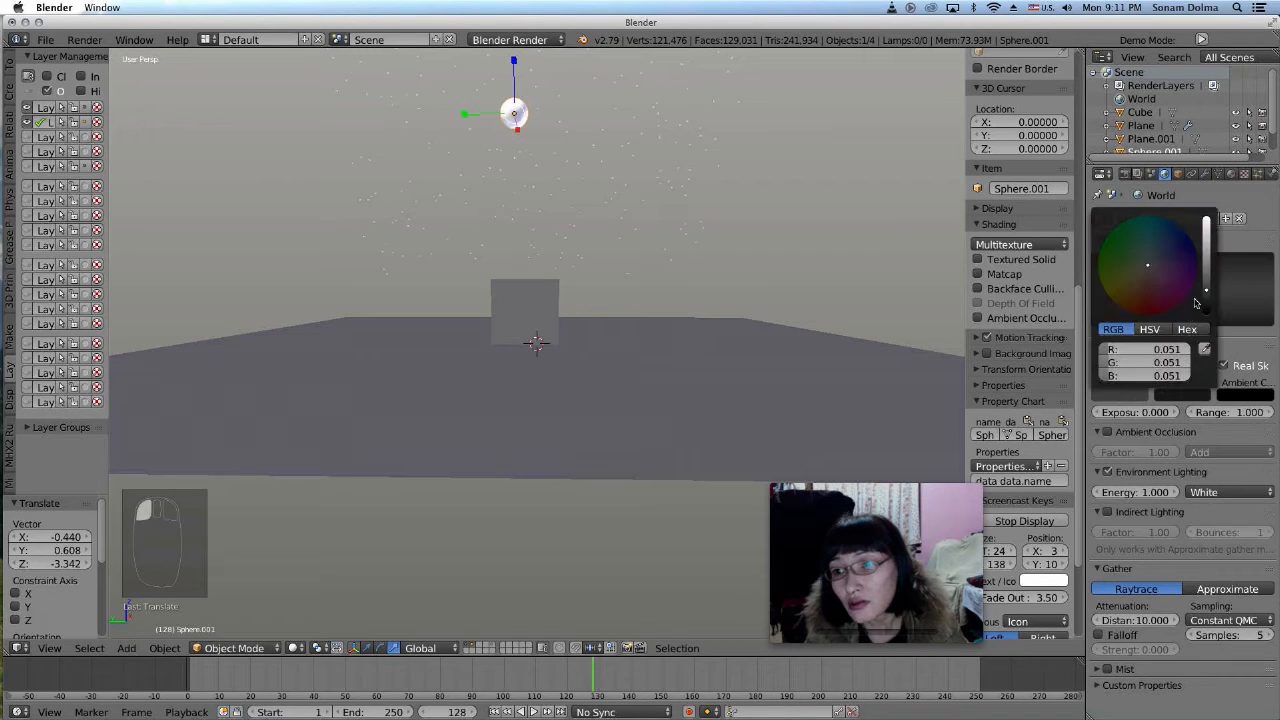
{"action": "left_click_drag", "start_coordinate": [1206, 292], "coordinate": [1206, 304]}
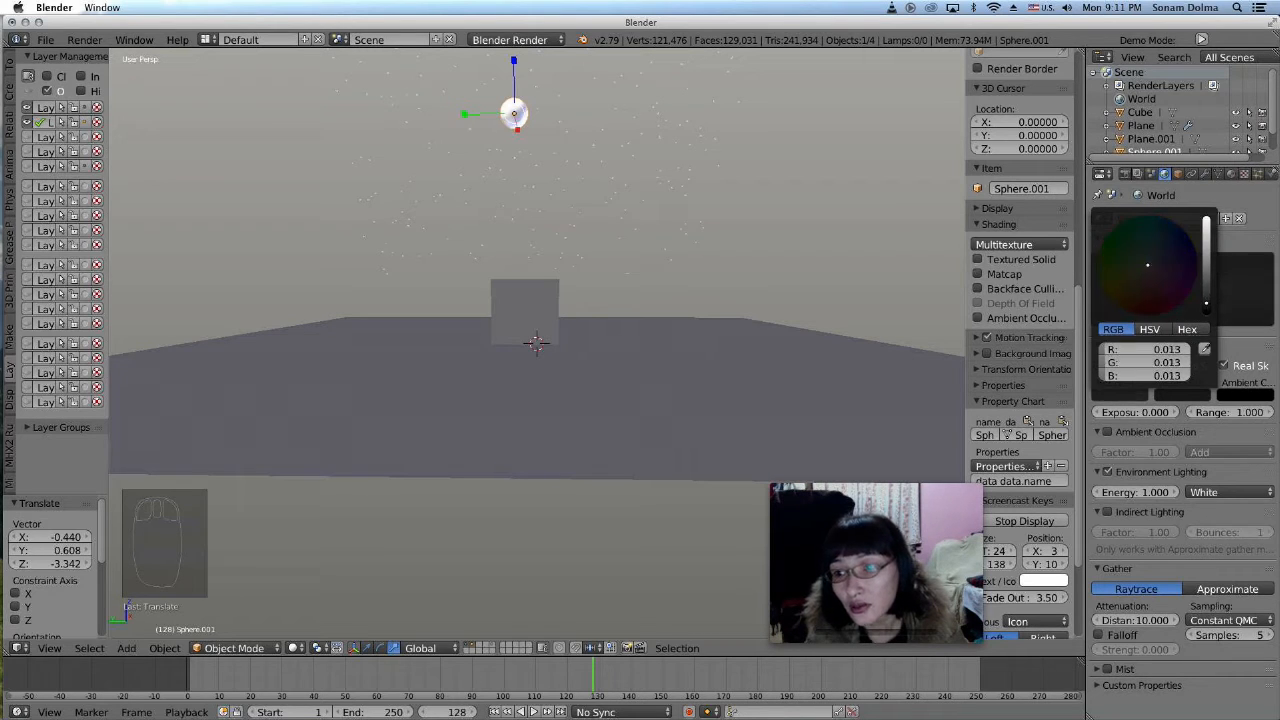
{"action": "left_click", "coordinate": [1175, 394]}
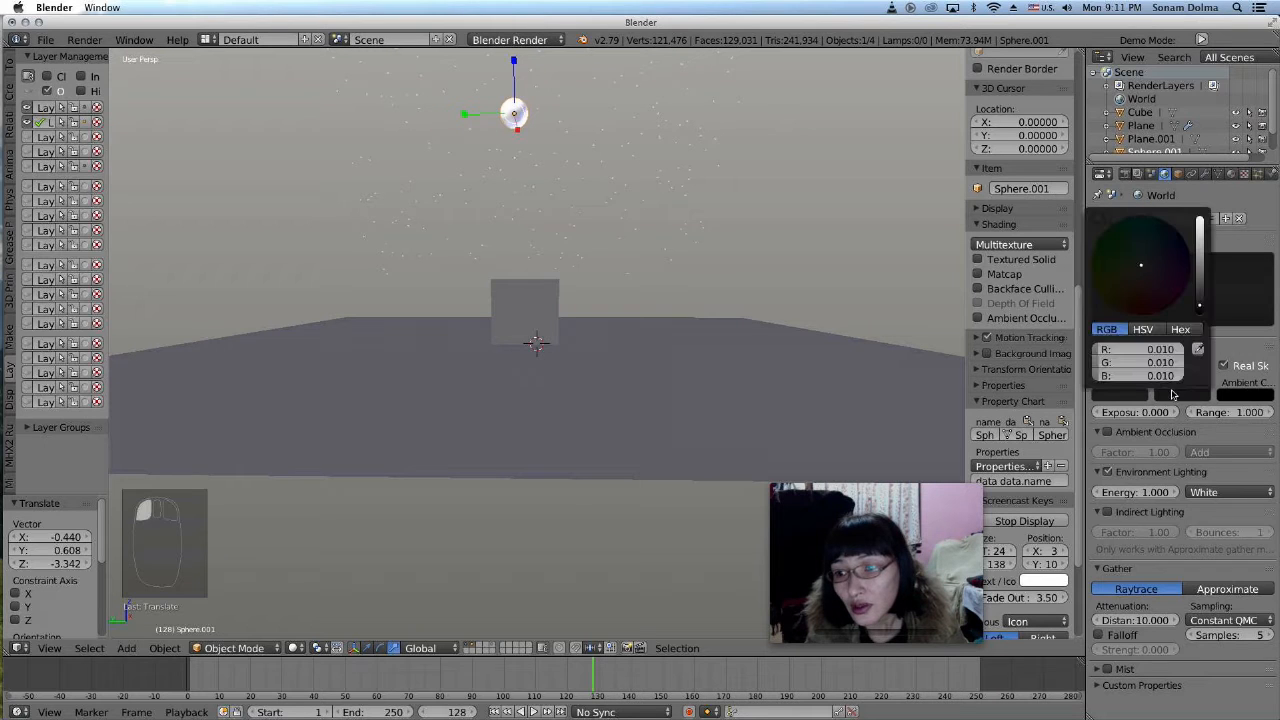
{"action": "left_click_drag", "start_coordinate": [1199, 307], "coordinate": [1199, 218]}
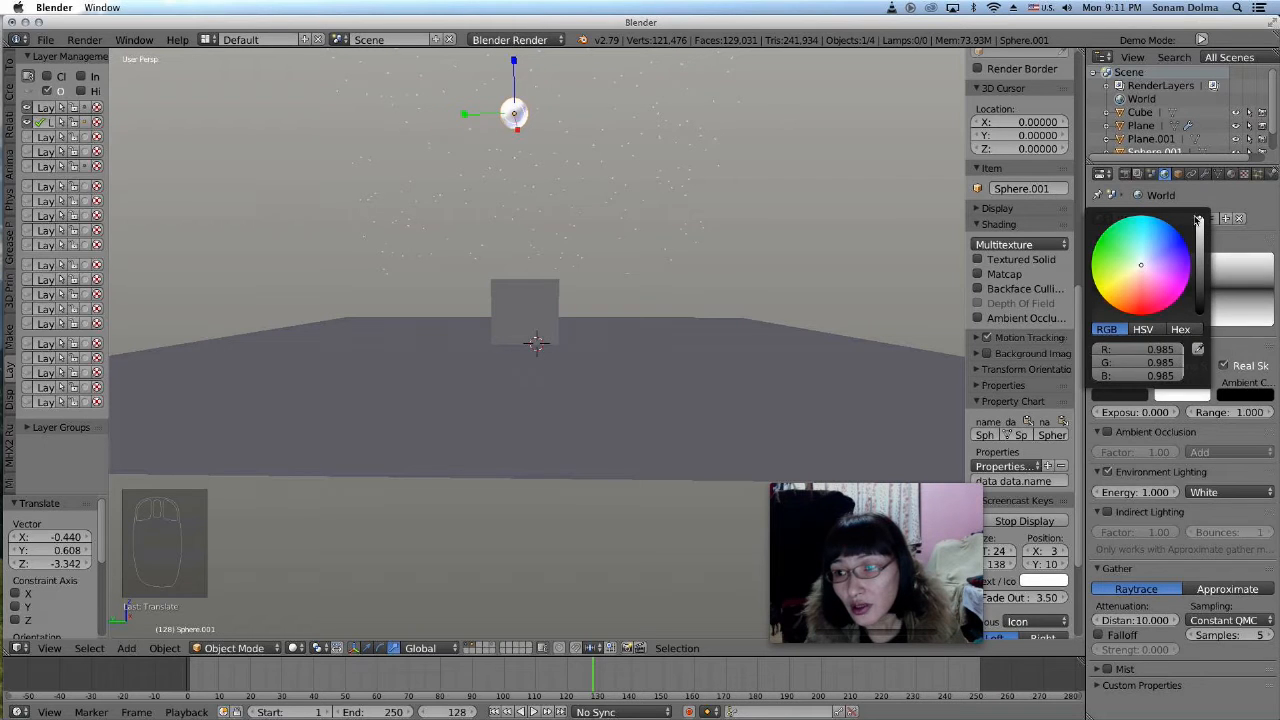
{"action": "left_click", "coordinate": [1176, 238]}
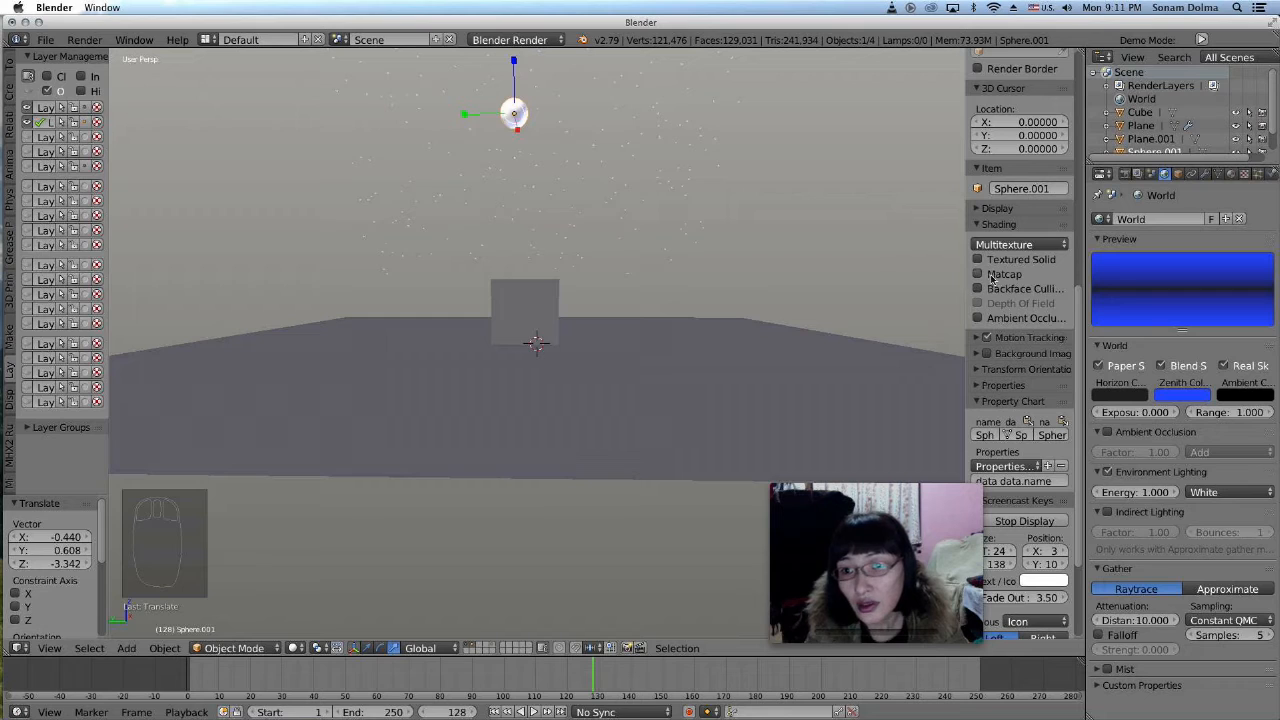
- Show the world background in the 3D viewport and try the Only Render display, leaving it switched off
{"action": "left_click", "coordinate": [980, 209]}
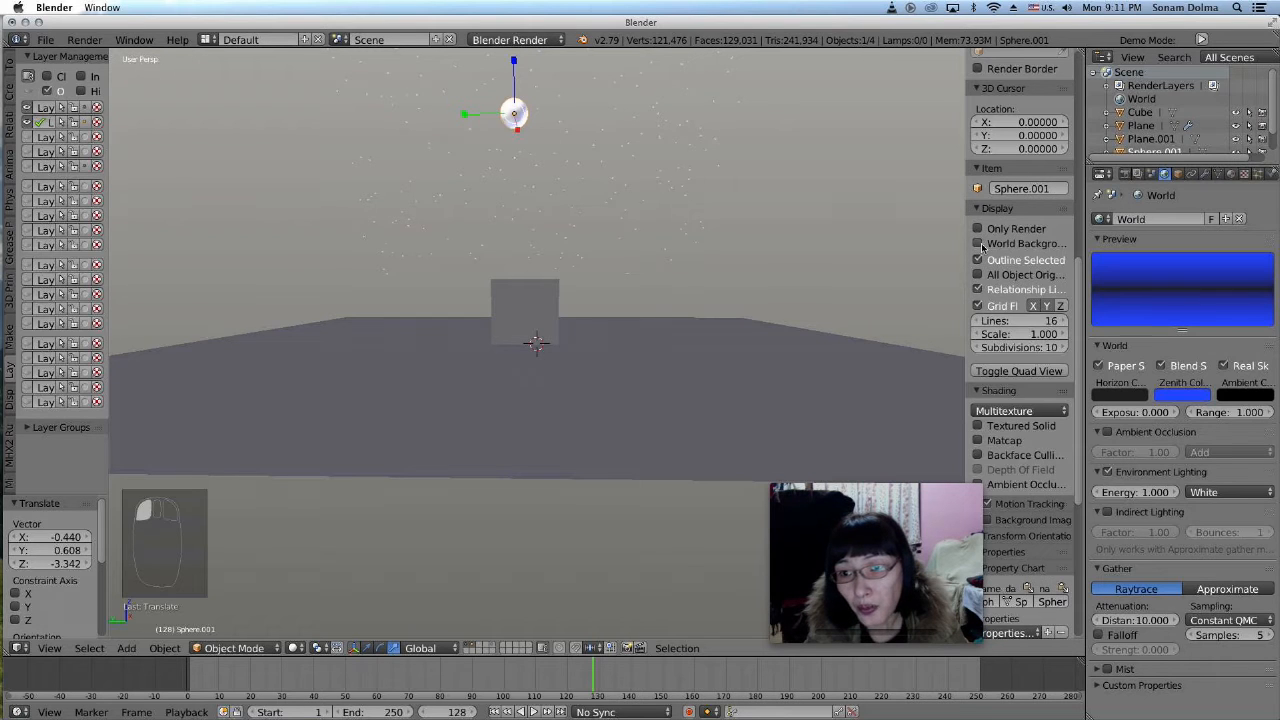
{"action": "left_click", "coordinate": [978, 243]}
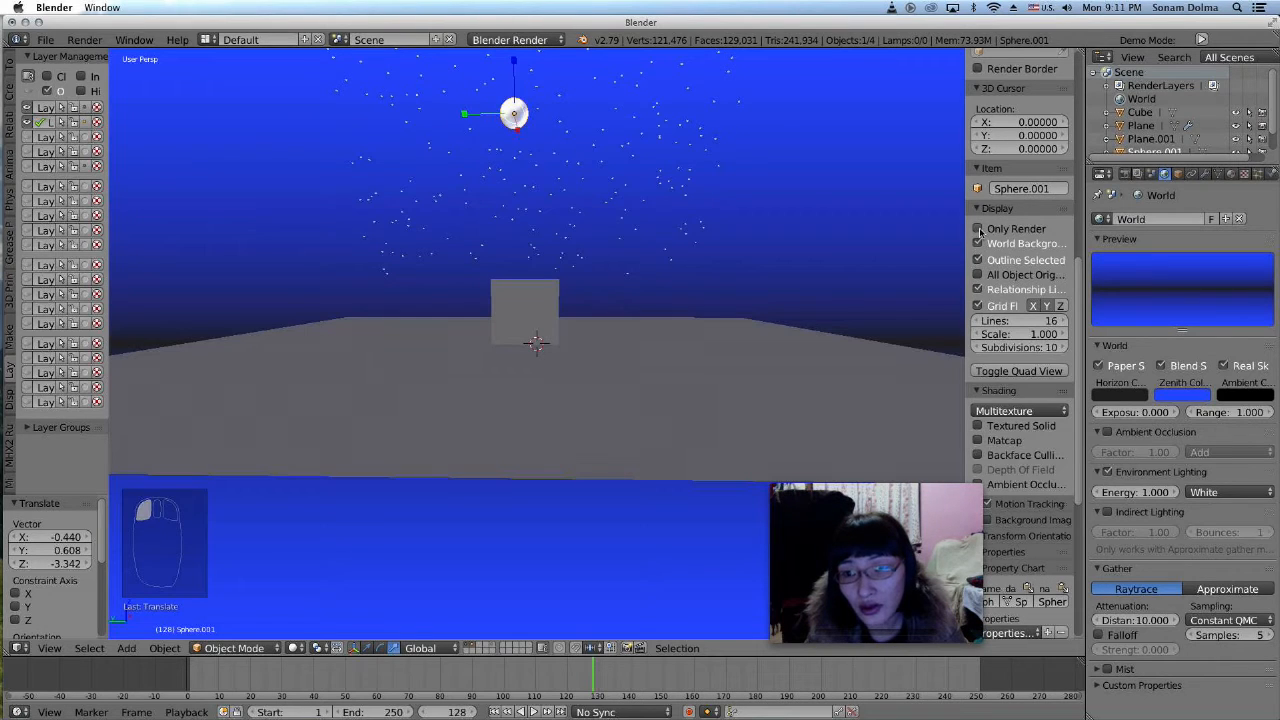
{"action": "left_click", "coordinate": [978, 229]}
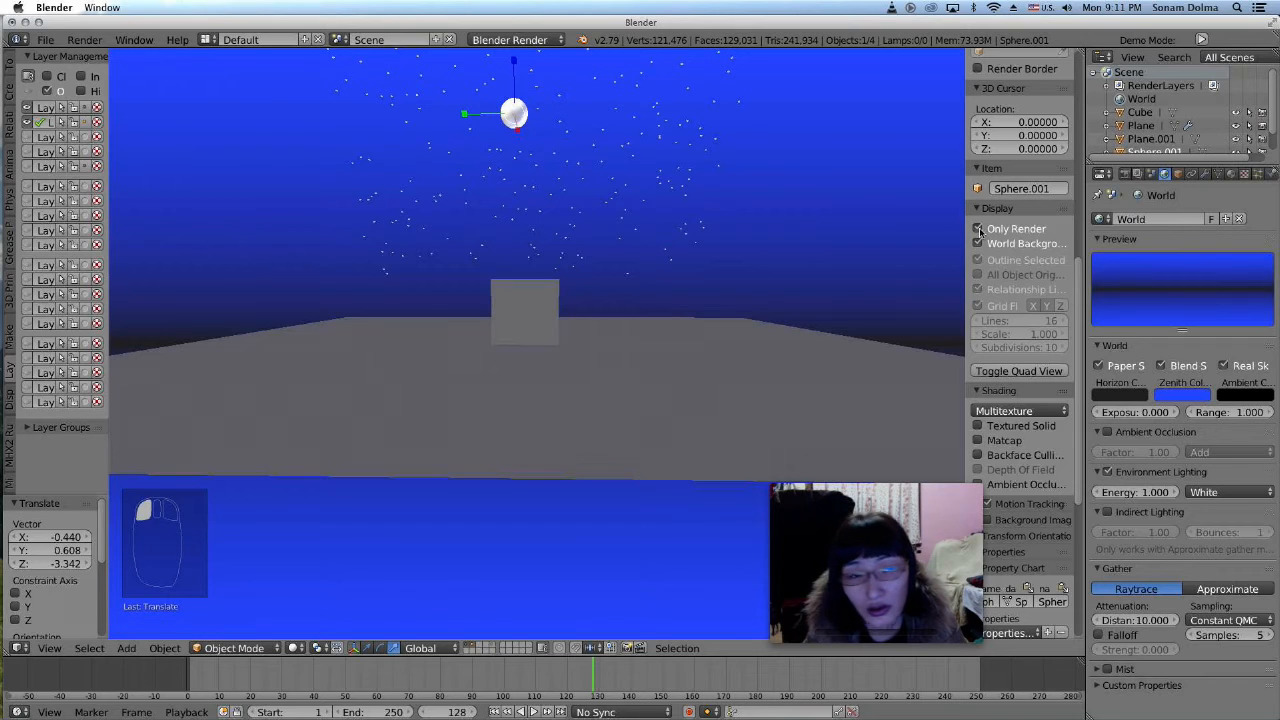
{"action": "left_click", "coordinate": [978, 229]}
{"action": "left_click", "coordinate": [978, 229]}
{"action": "left_click", "coordinate": [978, 229]}
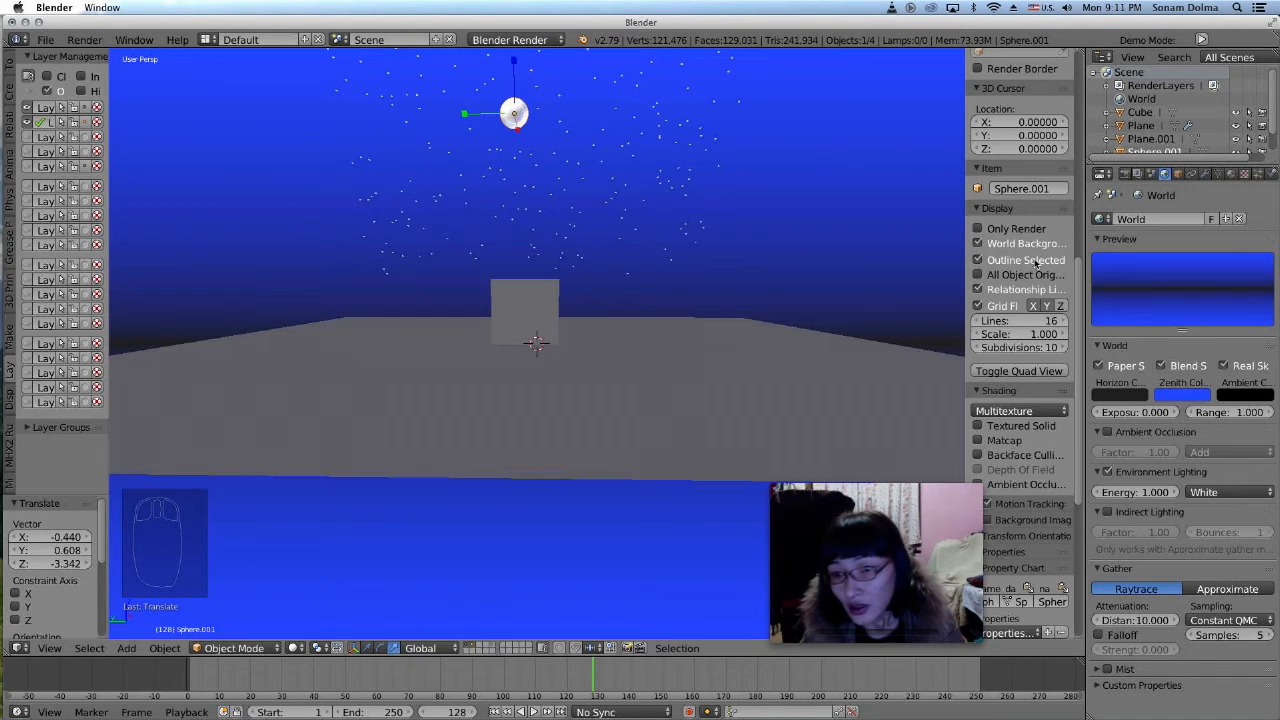
- Darken the world's zenith colour to a deep navy of about R 0.003, G 0.006, B 0.044
{"action": "left_click", "coordinate": [1168, 395]}
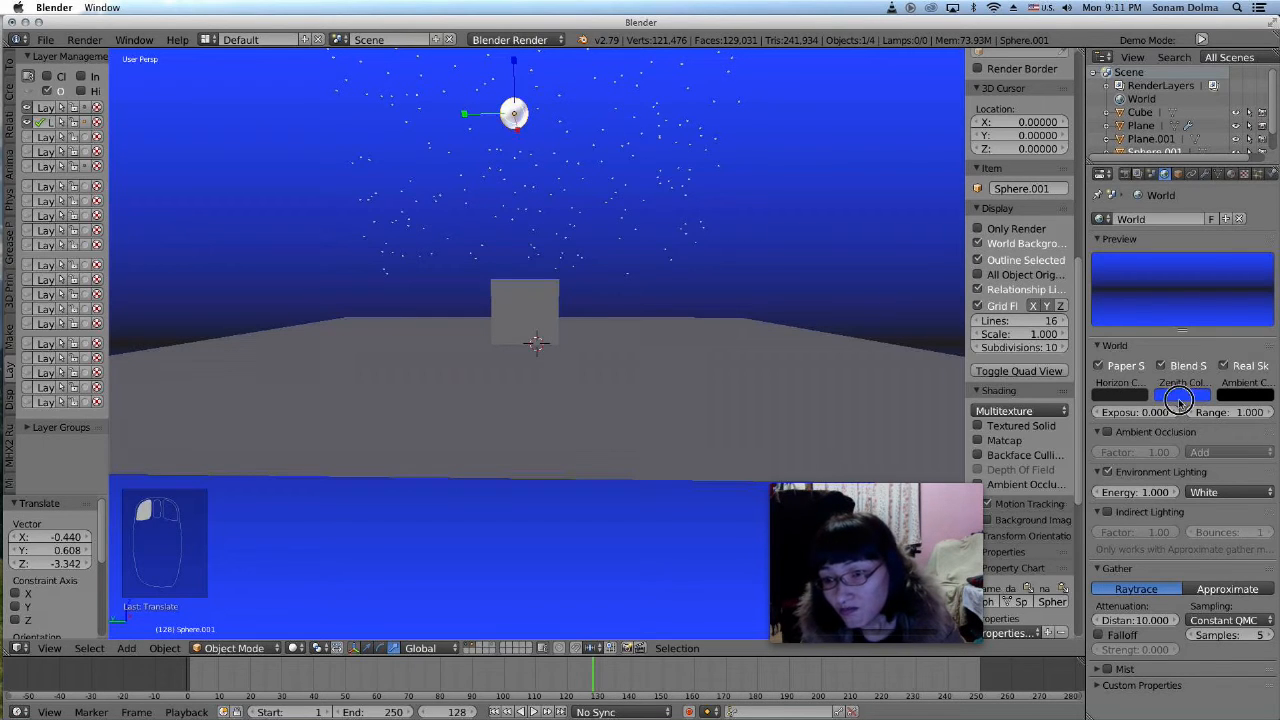
{"action": "left_click", "coordinate": [1201, 295]}
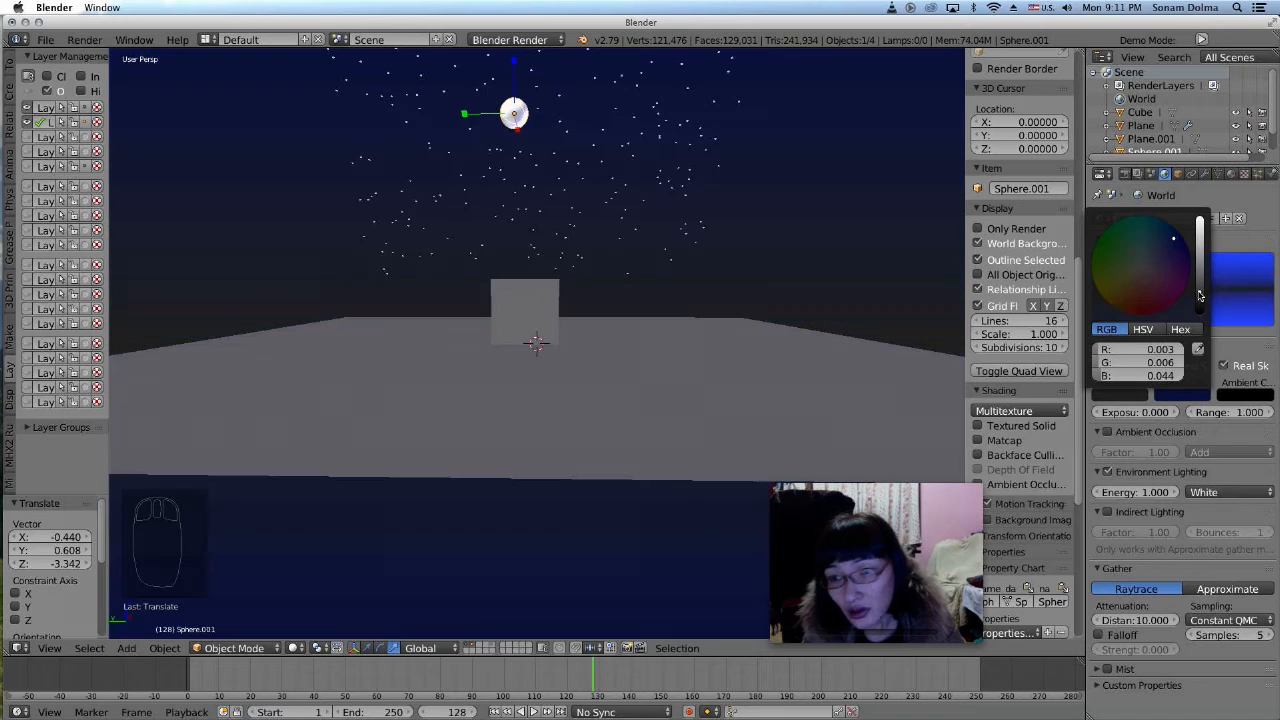
- Scale the large sphere down by a factor of about 0.706
{"action": "middle_click_drag", "start_coordinate": [621, 359], "coordinate": [648, 341]}
{"action": "scroll", "coordinate": [620, 375], "scroll_direction": "up", "scroll_amount": 4}
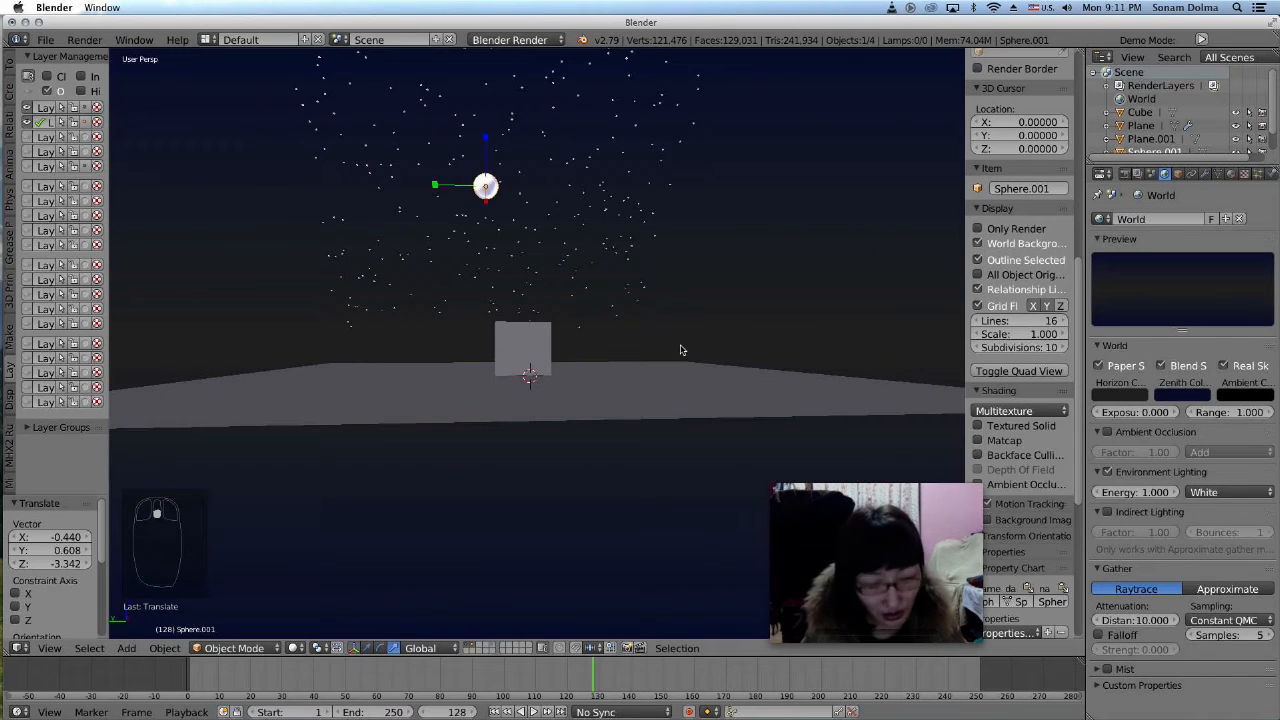
{"action": "key", "text": "s"}
{"action": "left_click", "coordinate": [737, 360]}
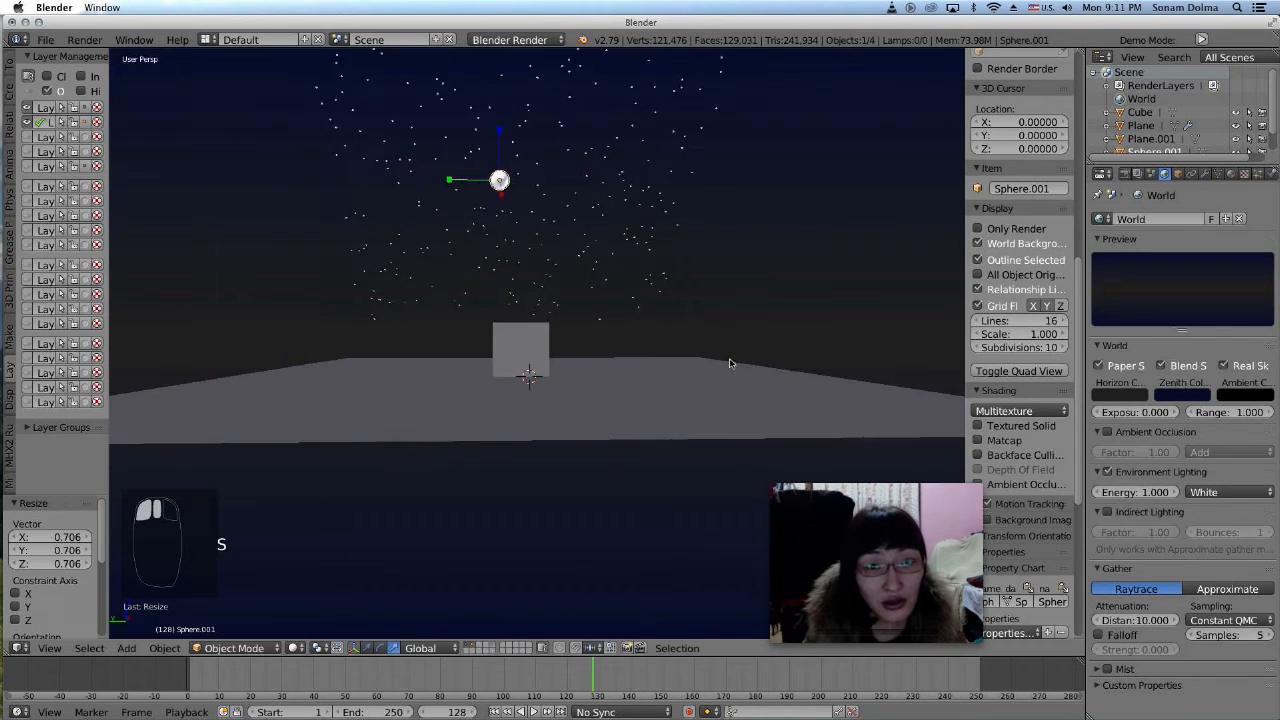
- Scale the scattered-spheres object by about 0.771, and then enlarge it by about 1.391
{"action": "scroll", "coordinate": [700, 380], "scroll_direction": "up", "scroll_amount": 4}
{"action": "right_click", "coordinate": [525, 375]}
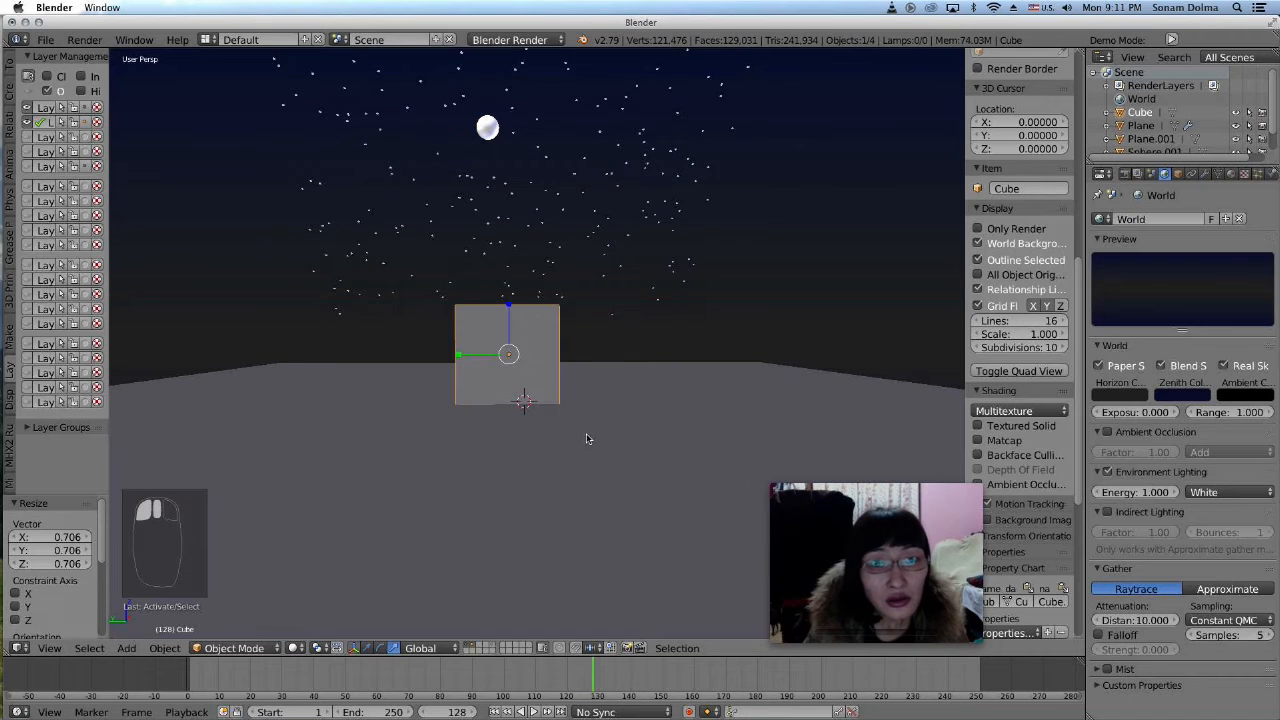
{"action": "right_click", "coordinate": [608, 180]}
{"action": "key", "text": "s"}
{"action": "left_click", "coordinate": [687, 263]}
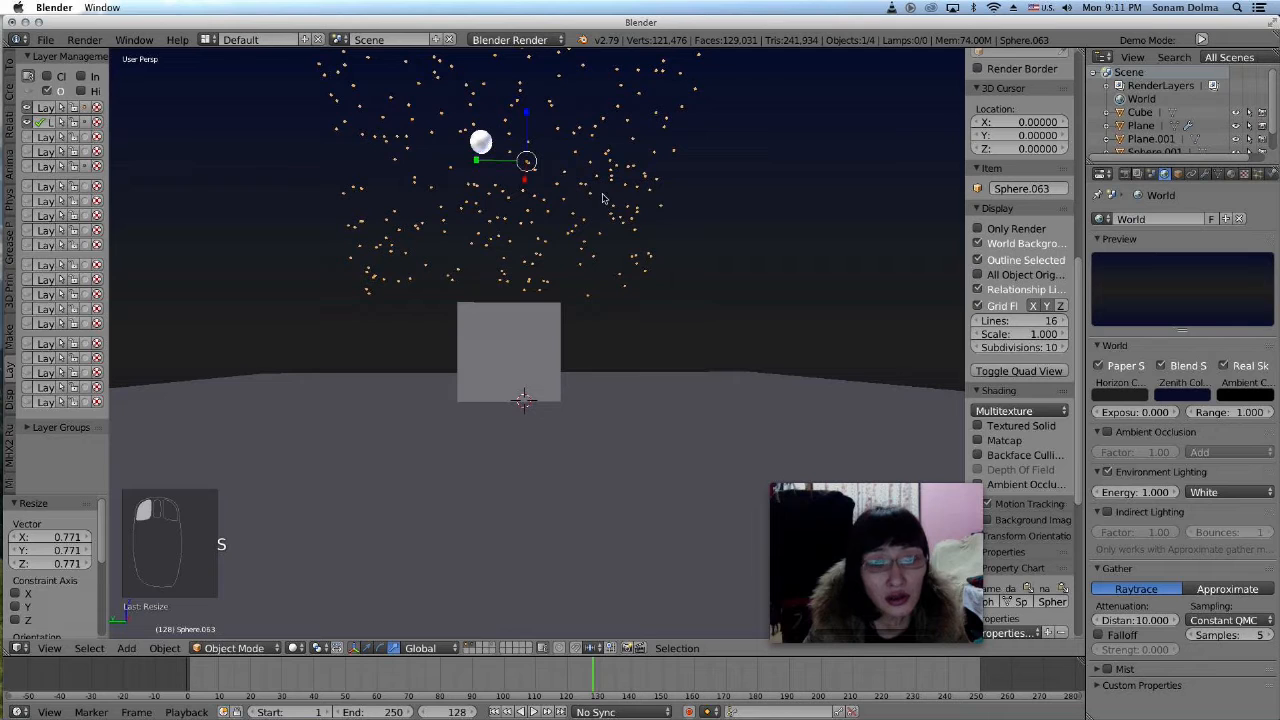
{"action": "key", "text": "s"}
{"action": "left_click", "coordinate": [675, 233]}
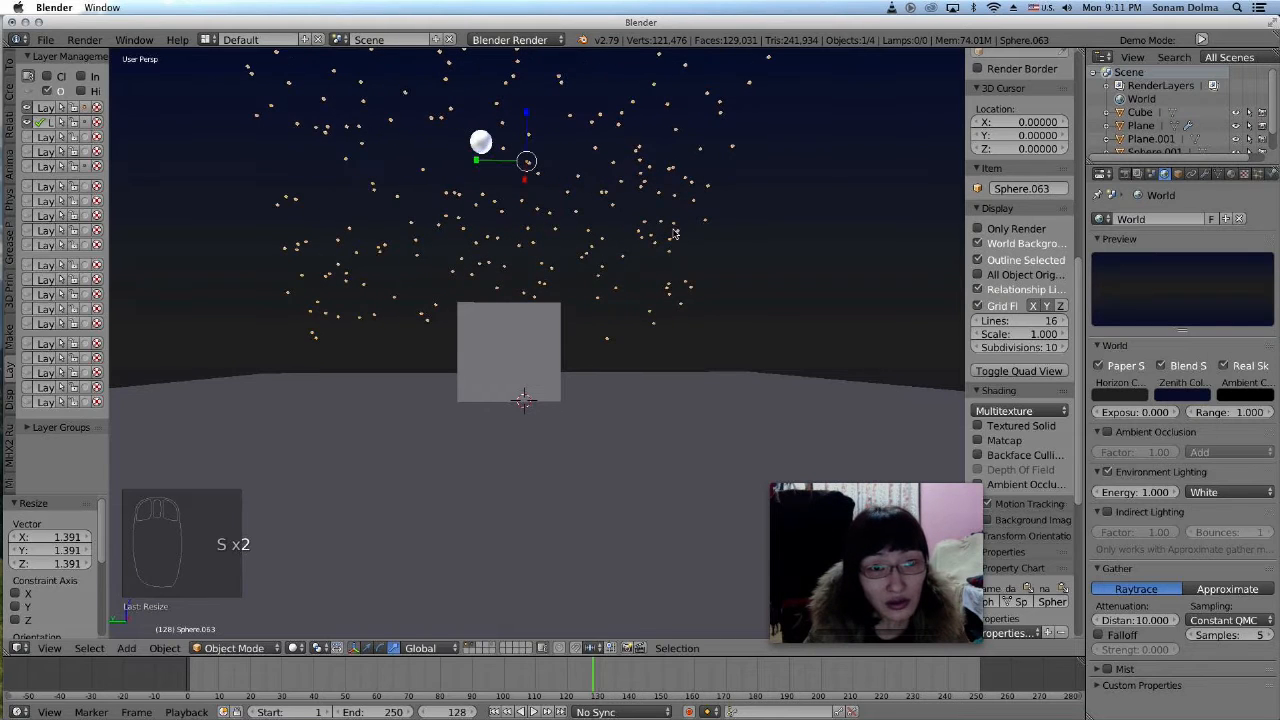
- Add the large sphere to the selection alongside the scattered spheres
{"action": "left_click", "coordinate": [483, 143], "text": "shift"}
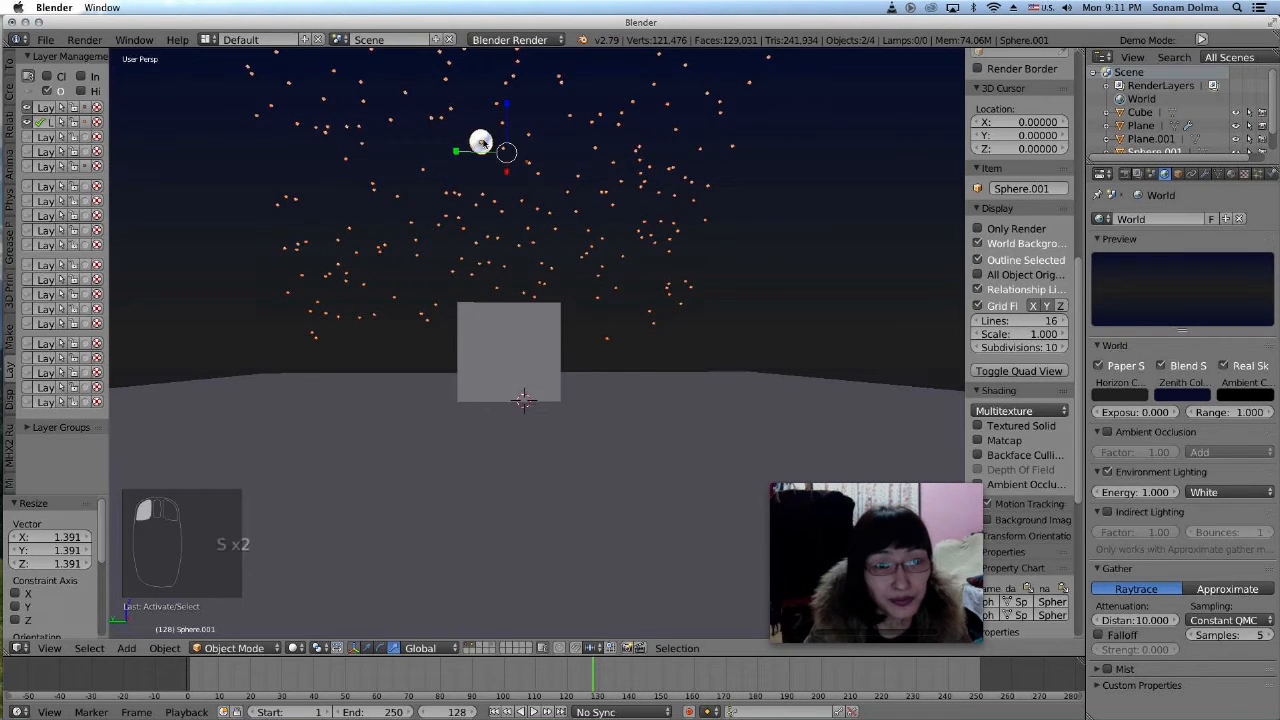
{"action": "scroll", "coordinate": [564, 263], "scroll_direction": "down", "scroll_amount": 3}
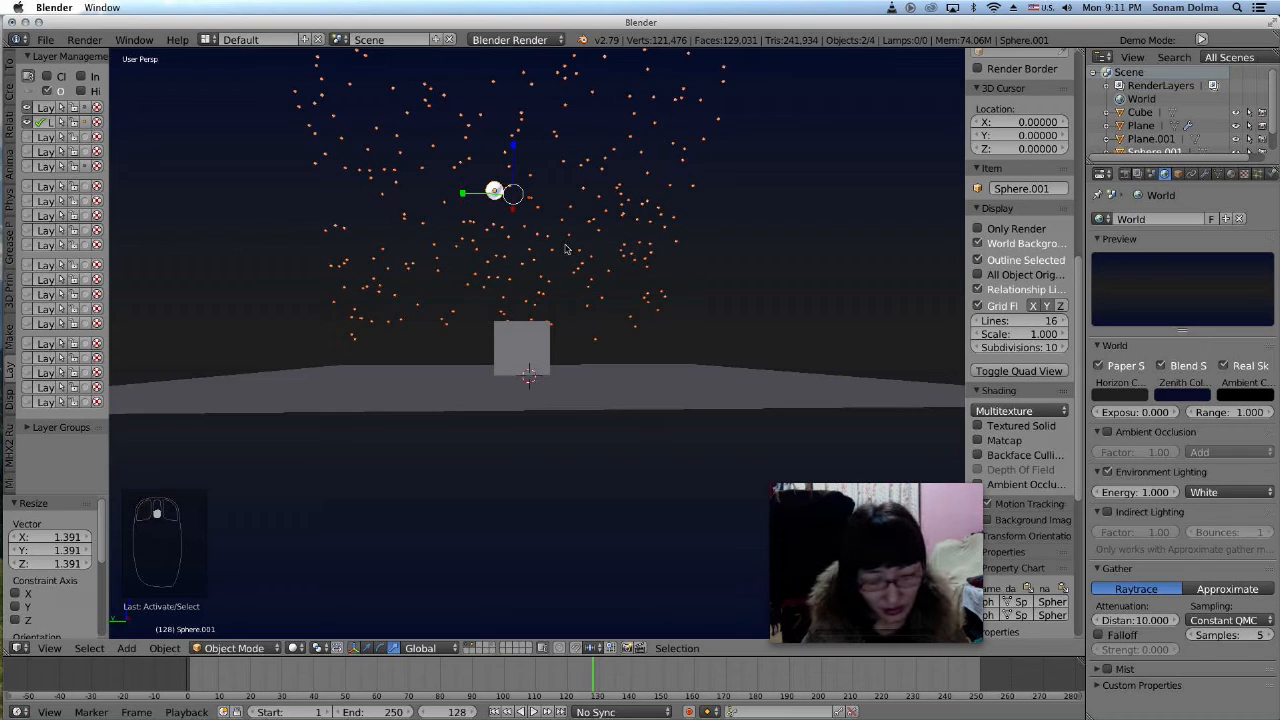
{"action": "key", "text": "g"}
{"action": "key", "text": "y"}
{"action": "key", "text": "Escape"}
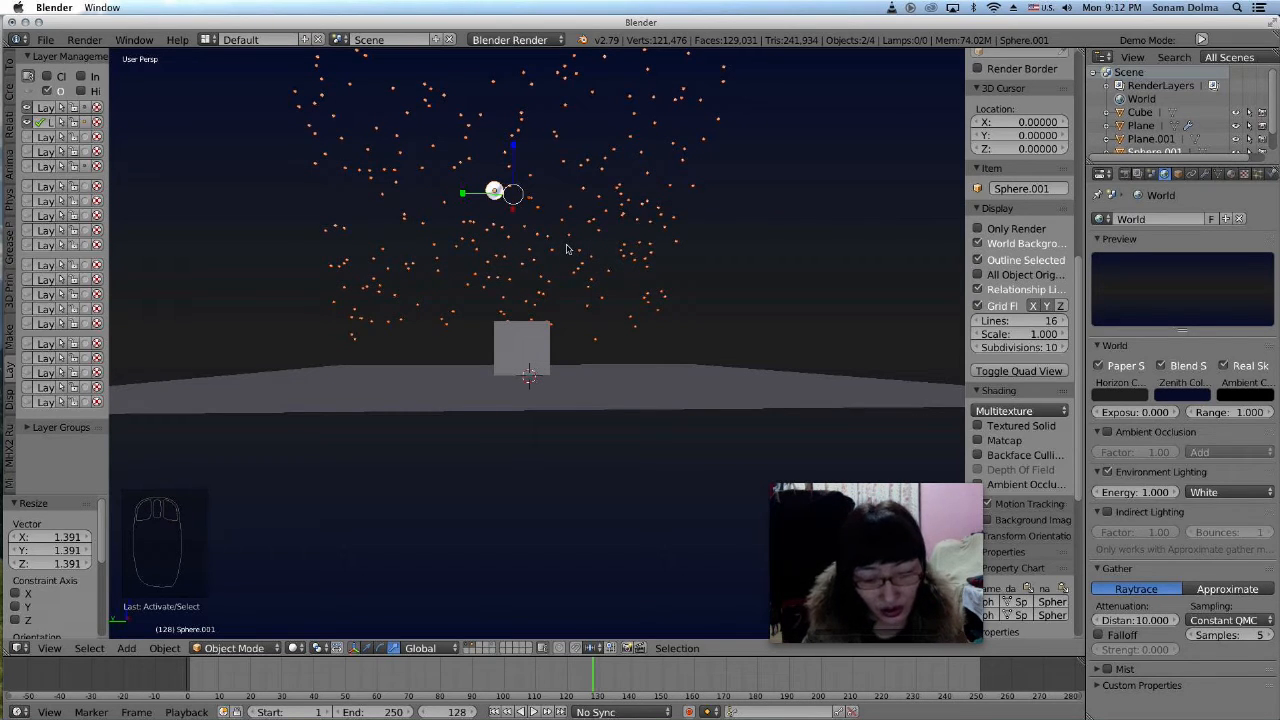
- Move the large sphere and the scattered spheres together about 20.8 units along X, away behind the cube
{"action": "key", "text": "g"}
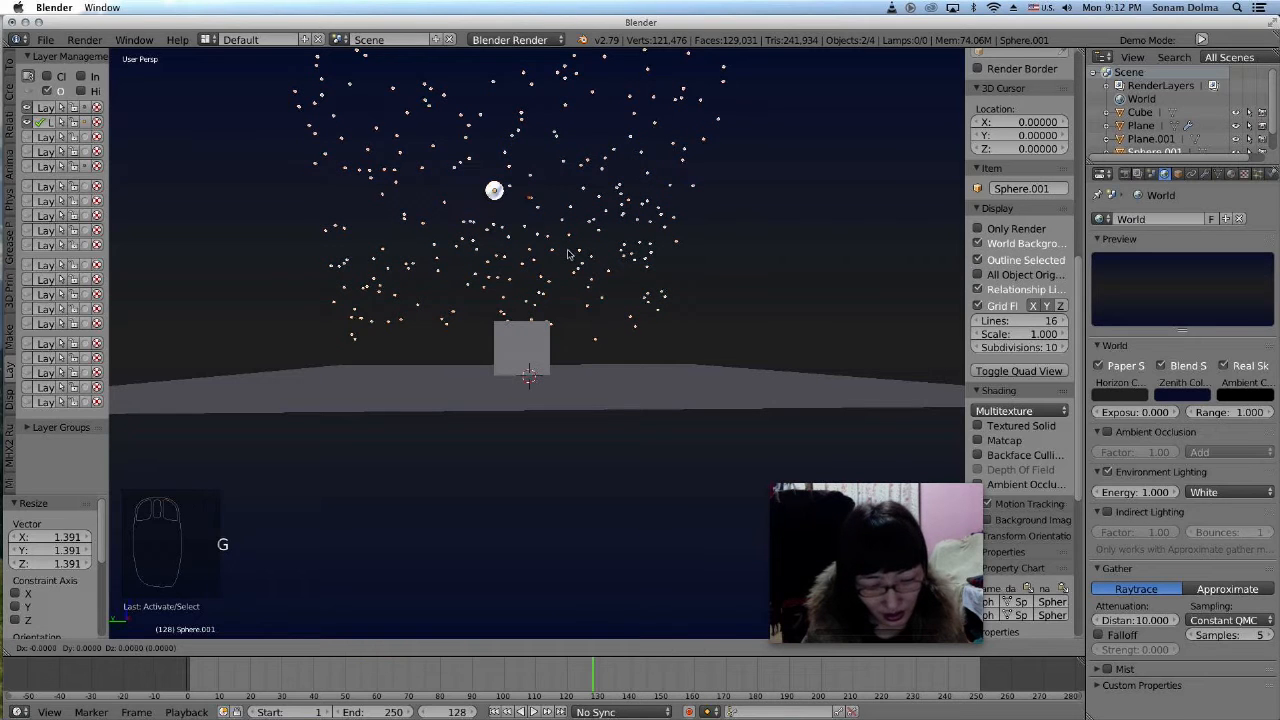
{"action": "key", "text": "x"}
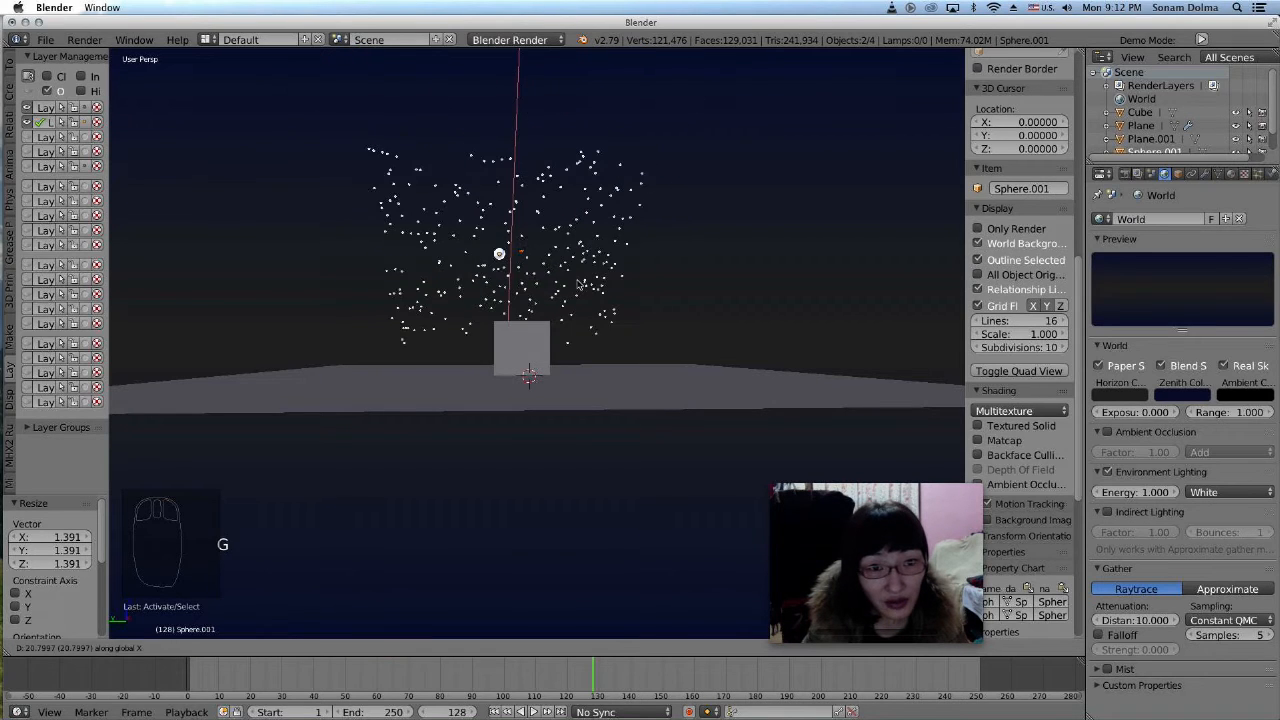
{"action": "left_click", "coordinate": [579, 286]}
- Select only the large sphere and snap the 3D cursor to it
{"action": "middle_click_drag", "start_coordinate": [586, 310], "coordinate": [586, 320]}
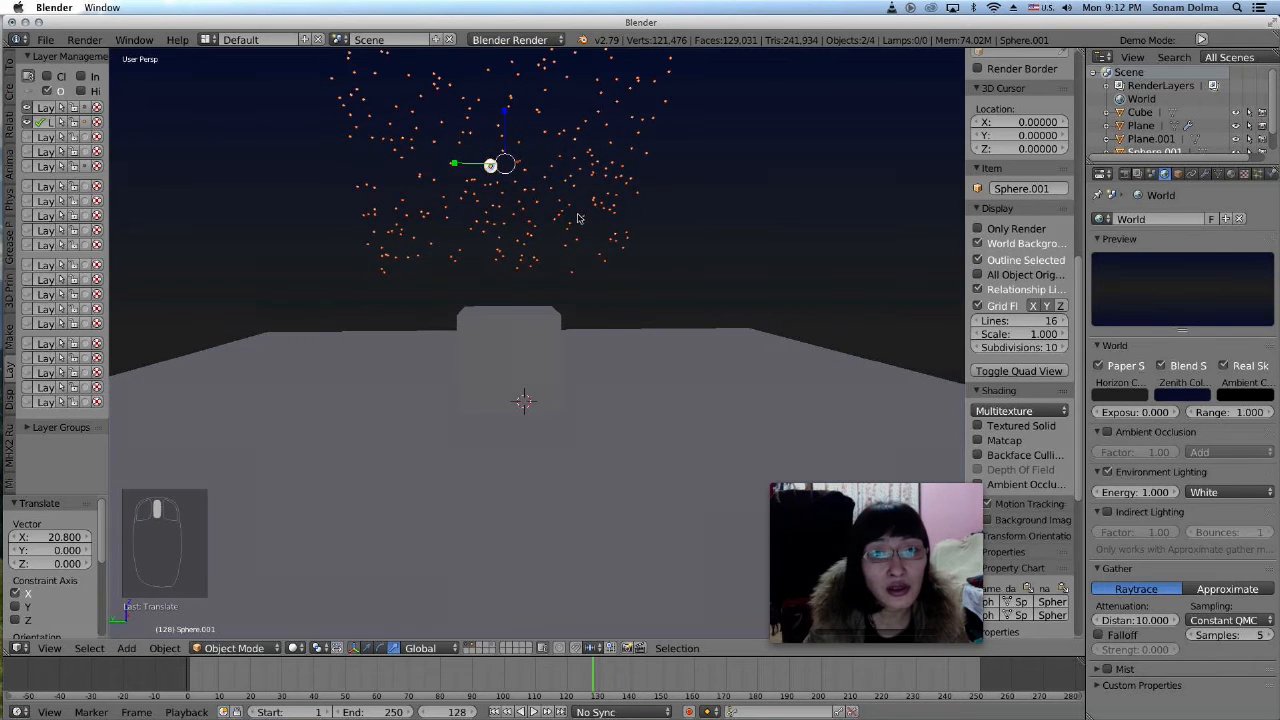
{"action": "right_click", "coordinate": [587, 210]}
{"action": "scroll", "coordinate": [524, 282], "scroll_direction": "up", "scroll_amount": 2}
{"action": "right_click", "coordinate": [533, 411]}
{"action": "scroll", "coordinate": [620, 303], "scroll_direction": "down", "scroll_amount": 3}
{"action": "middle_click_drag", "start_coordinate": [637, 314], "coordinate": [655, 233]}
{"action": "right_click", "coordinate": [658, 93]}
{"action": "middle_click_drag", "start_coordinate": [635, 350], "coordinate": [641, 365]}
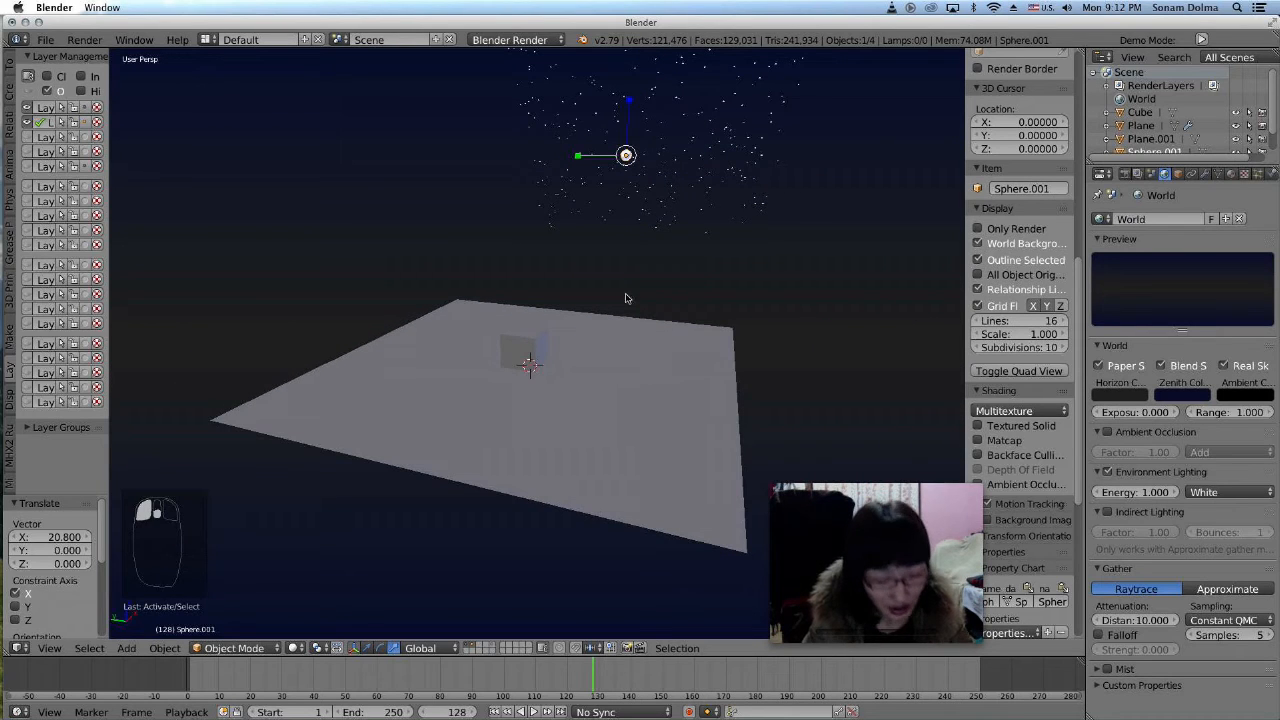
{"action": "key", "text": "shift+s"}
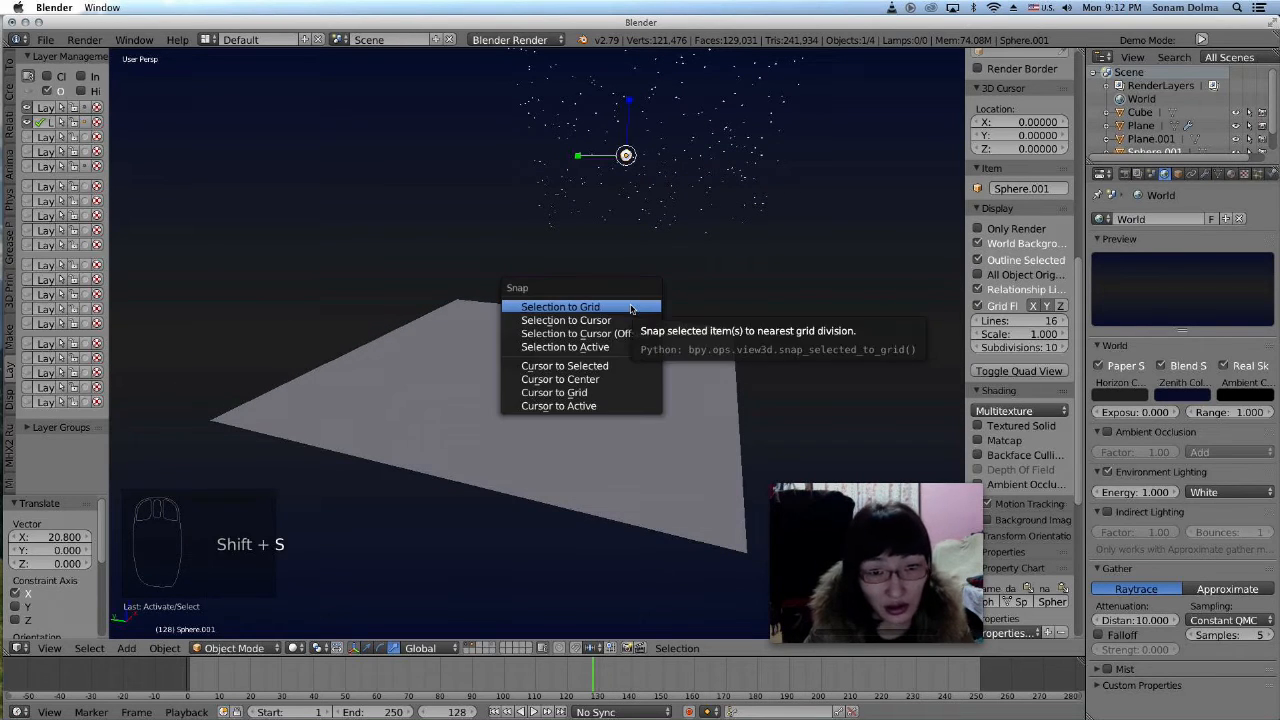
{"action": "left_click", "coordinate": [573, 366]}
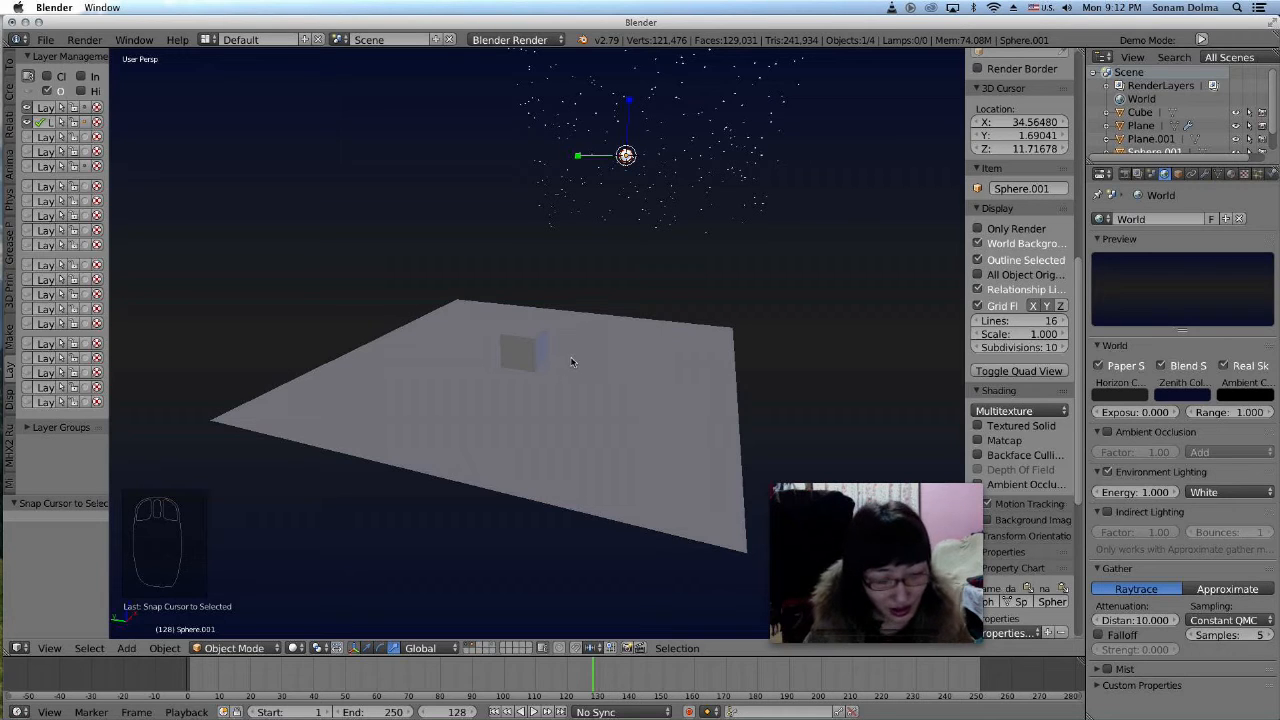
- Add a Sun lamp at the 3D cursor, on the large moon-like sphere
{"action": "key", "text": "shift+a"}
{"action": "mouse_move", "coordinate": [572, 362]}
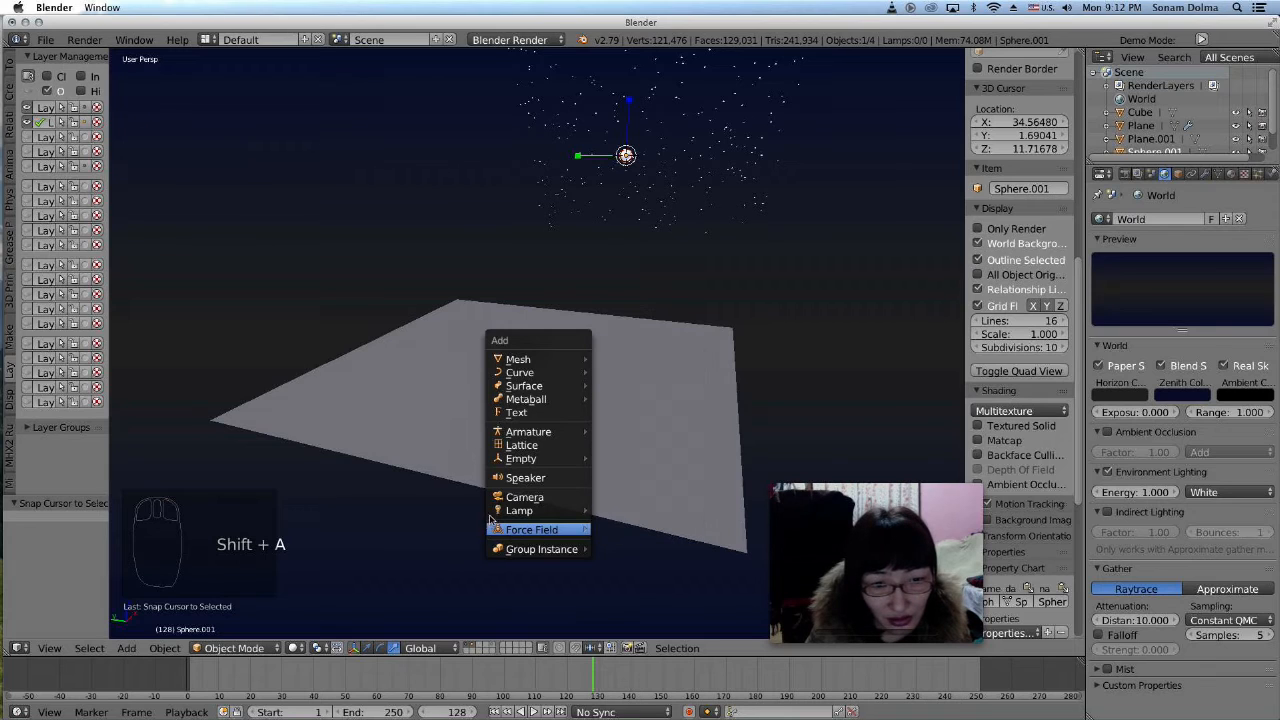
{"action": "mouse_move", "coordinate": [560, 511]}
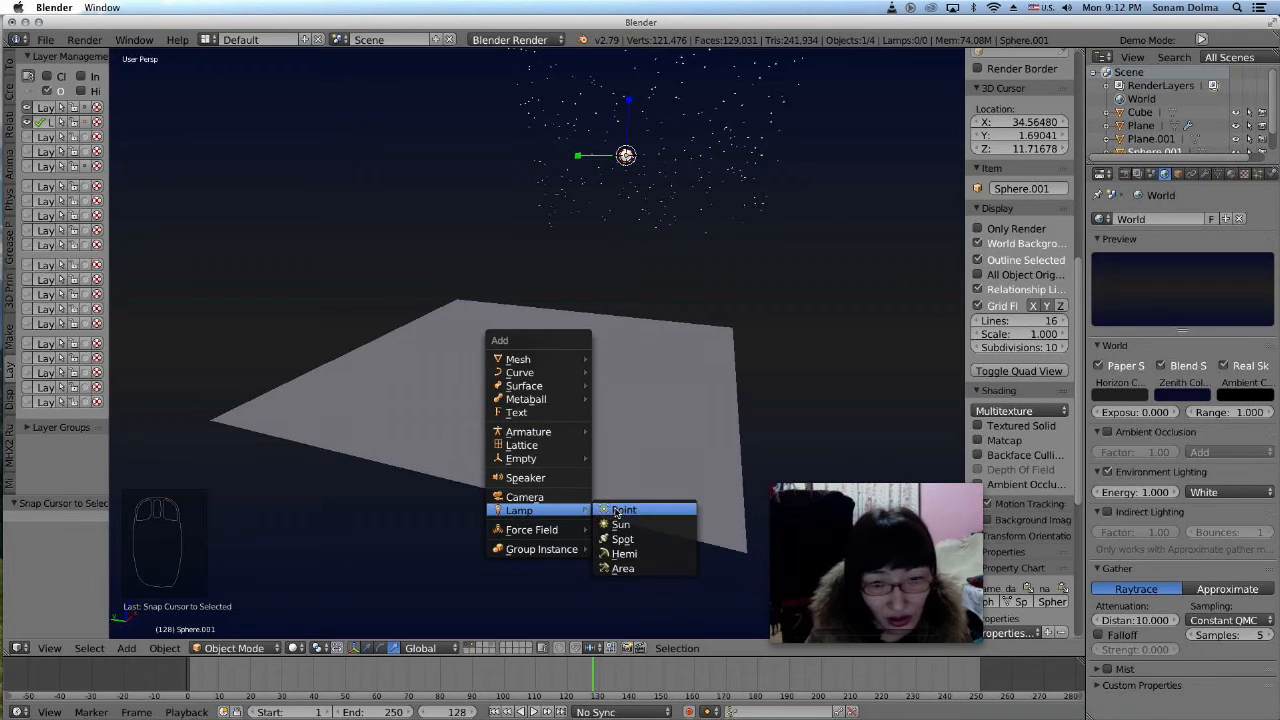
{"action": "left_click", "coordinate": [620, 524]}
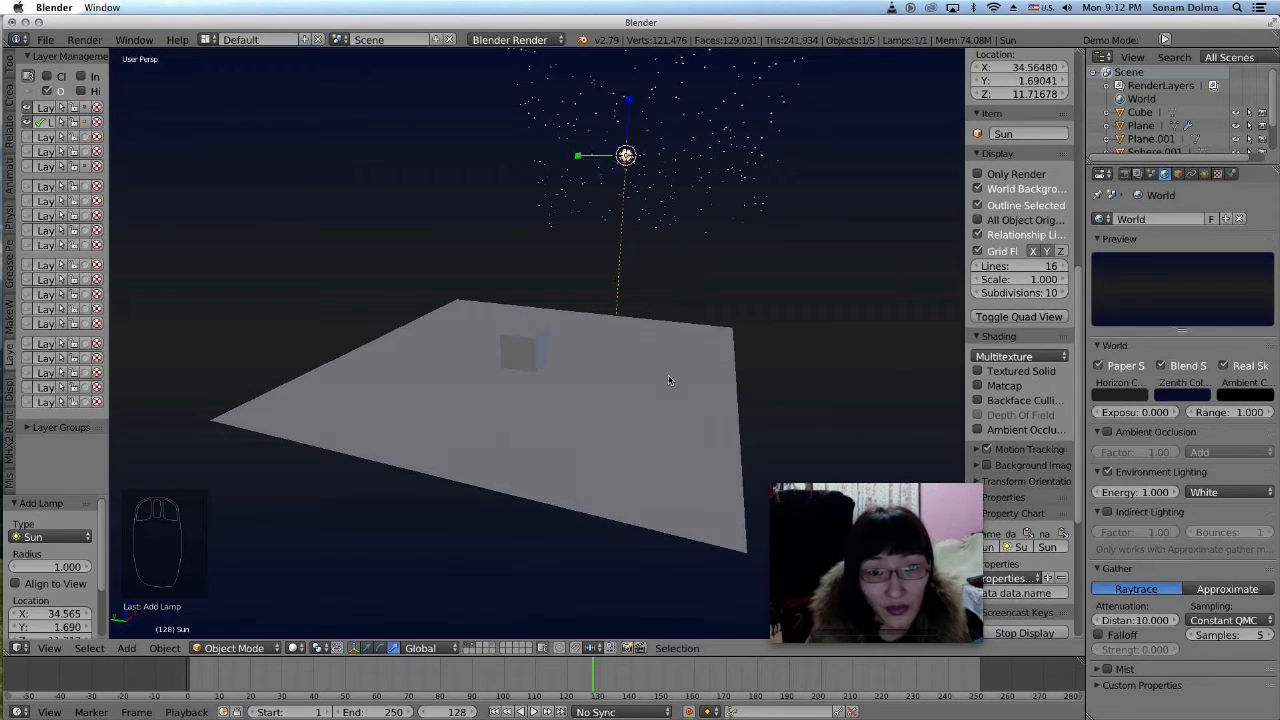
- Rotate the sun lamp about 64.6° from the side view and about -17.3° from above so it shines toward the cube
{"action": "middle_click_drag", "start_coordinate": [668, 375], "coordinate": [588, 373]}
{"action": "scroll", "coordinate": [575, 367], "scroll_direction": "down", "scroll_amount": 5}
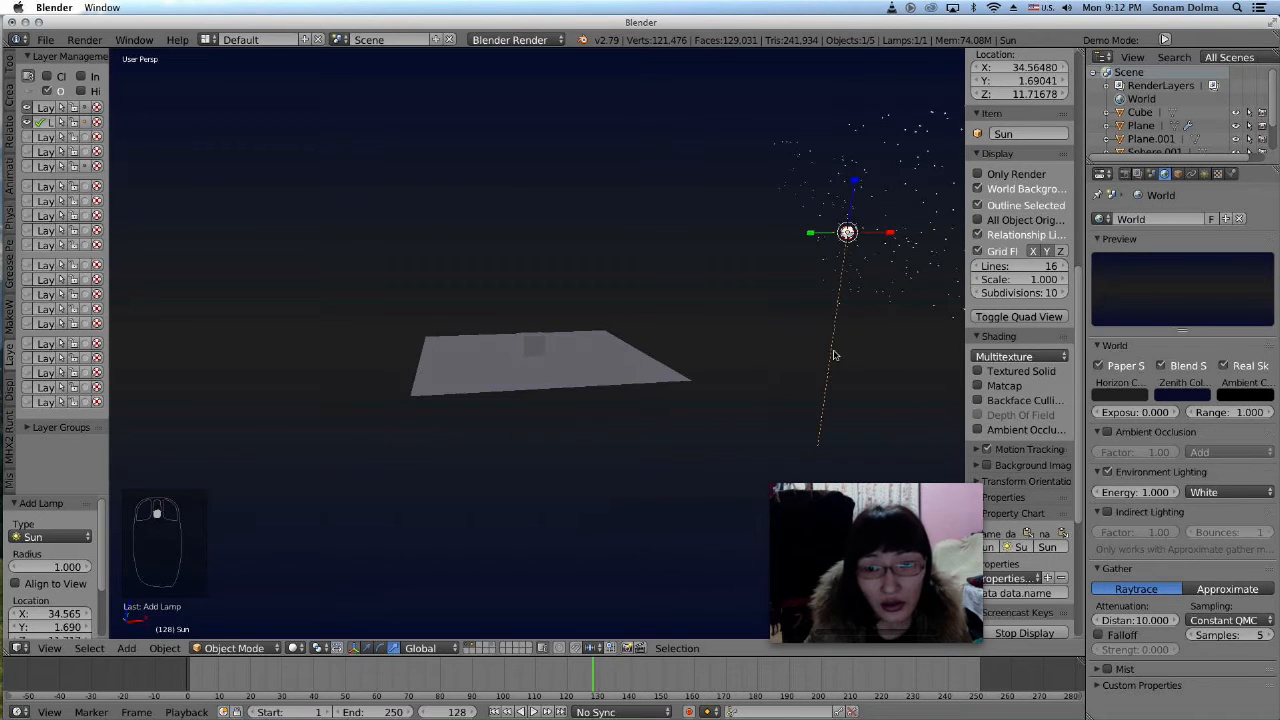
{"action": "scroll", "coordinate": [760, 326], "scroll_direction": "down", "scroll_amount": 1}
{"action": "key", "text": "r"}
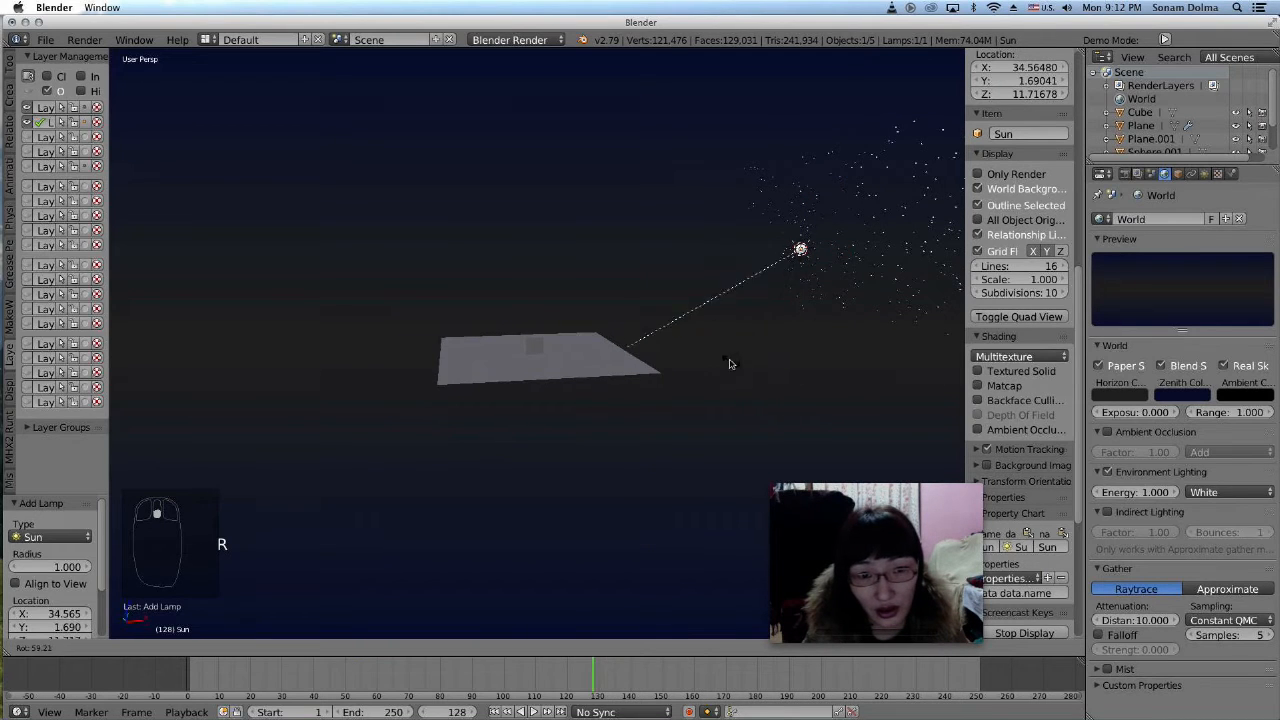
{"action": "left_click", "coordinate": [724, 363]}
{"action": "middle_click_drag", "start_coordinate": [743, 357], "coordinate": [848, 427]}
{"action": "key", "text": "r"}
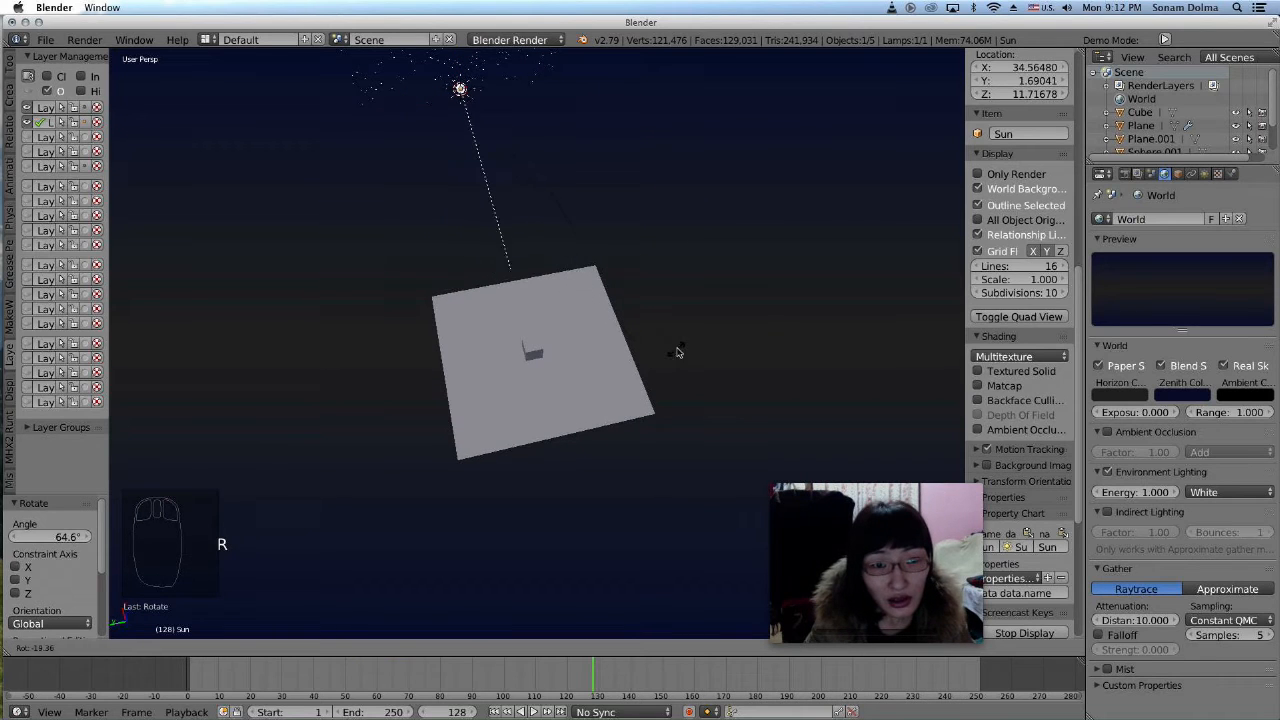
{"action": "left_click", "coordinate": [668, 357]}
{"action": "middle_click_drag", "start_coordinate": [666, 357], "coordinate": [605, 417]}
{"action": "scroll", "coordinate": [605, 417], "scroll_direction": "up", "scroll_amount": 6}
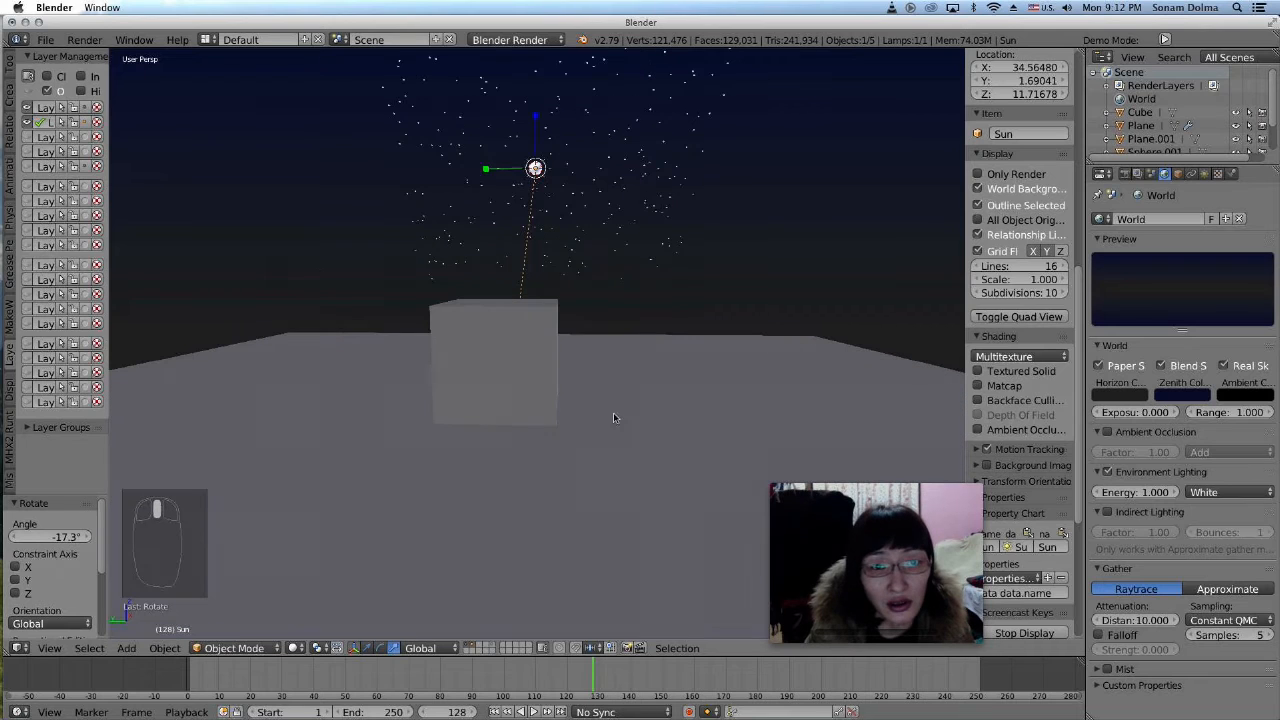
{"action": "middle_click_drag", "start_coordinate": [618, 385], "coordinate": [619, 381]}
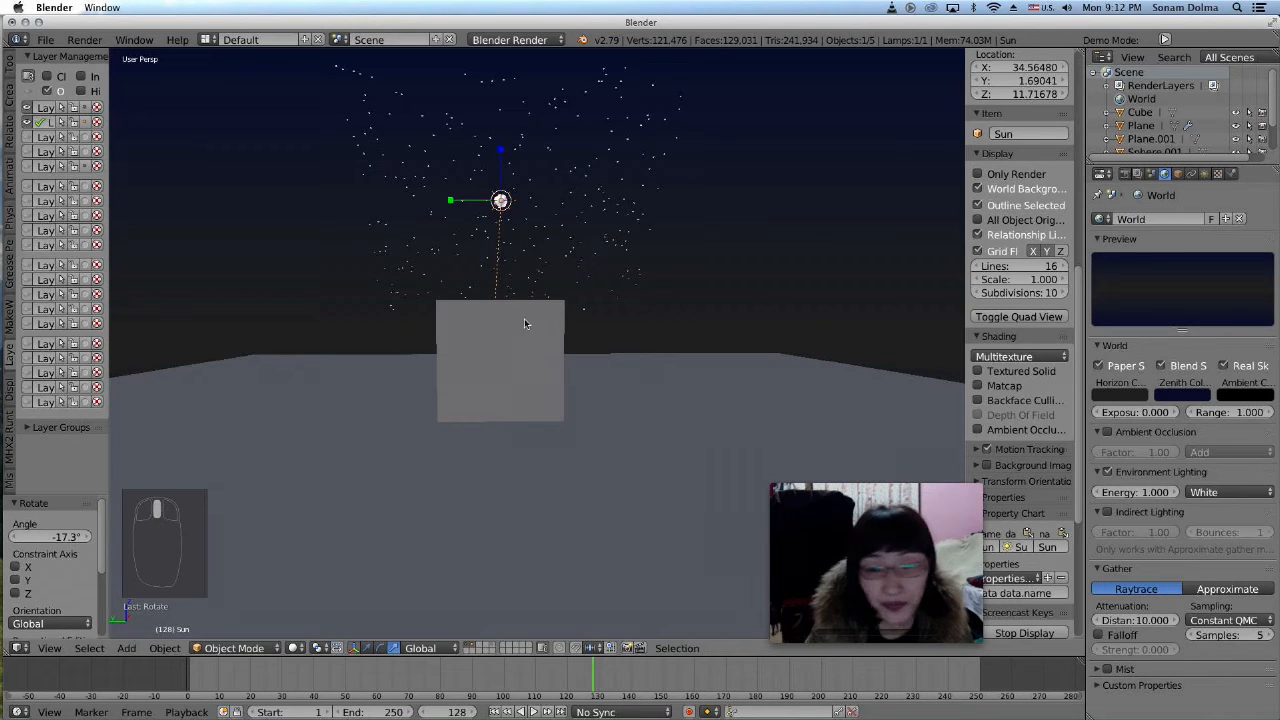
- Set the sun lamp's colour to a muted blue (R 0.300, G 0.362, B 0.467) and enable Ray Shadow
{"action": "left_click", "coordinate": [1205, 174]}
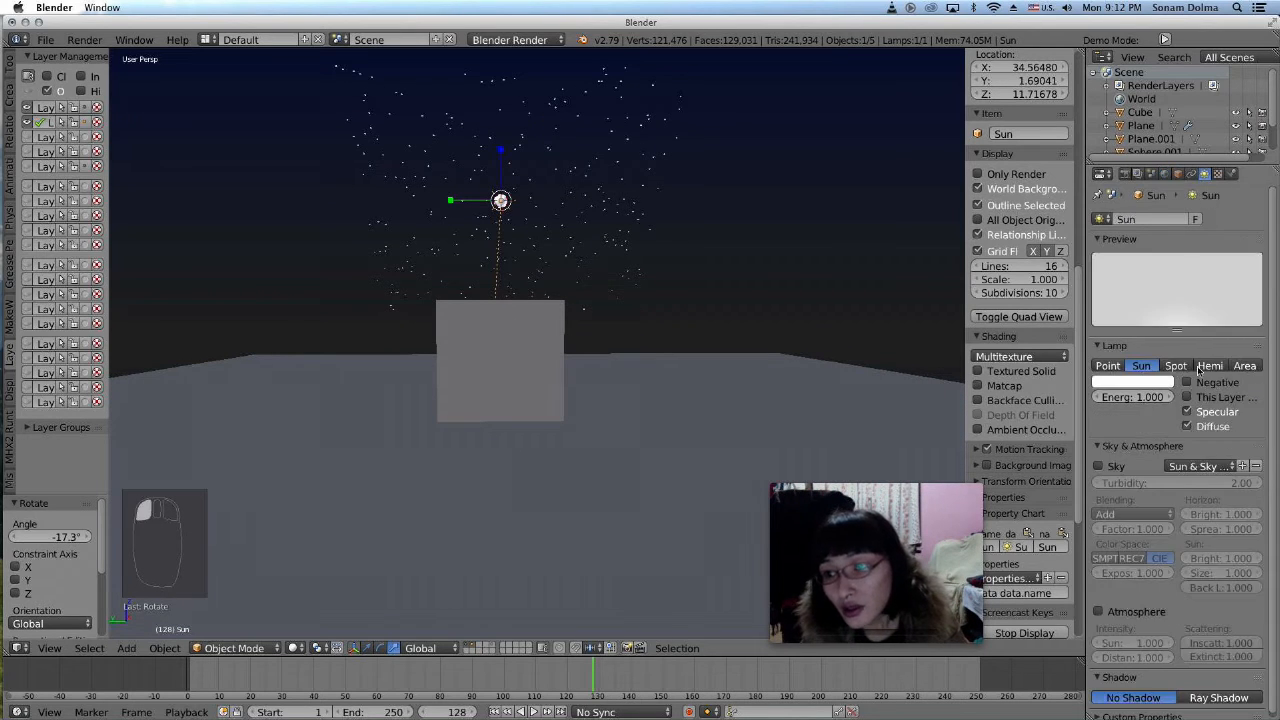
{"action": "left_click", "coordinate": [1150, 382]}
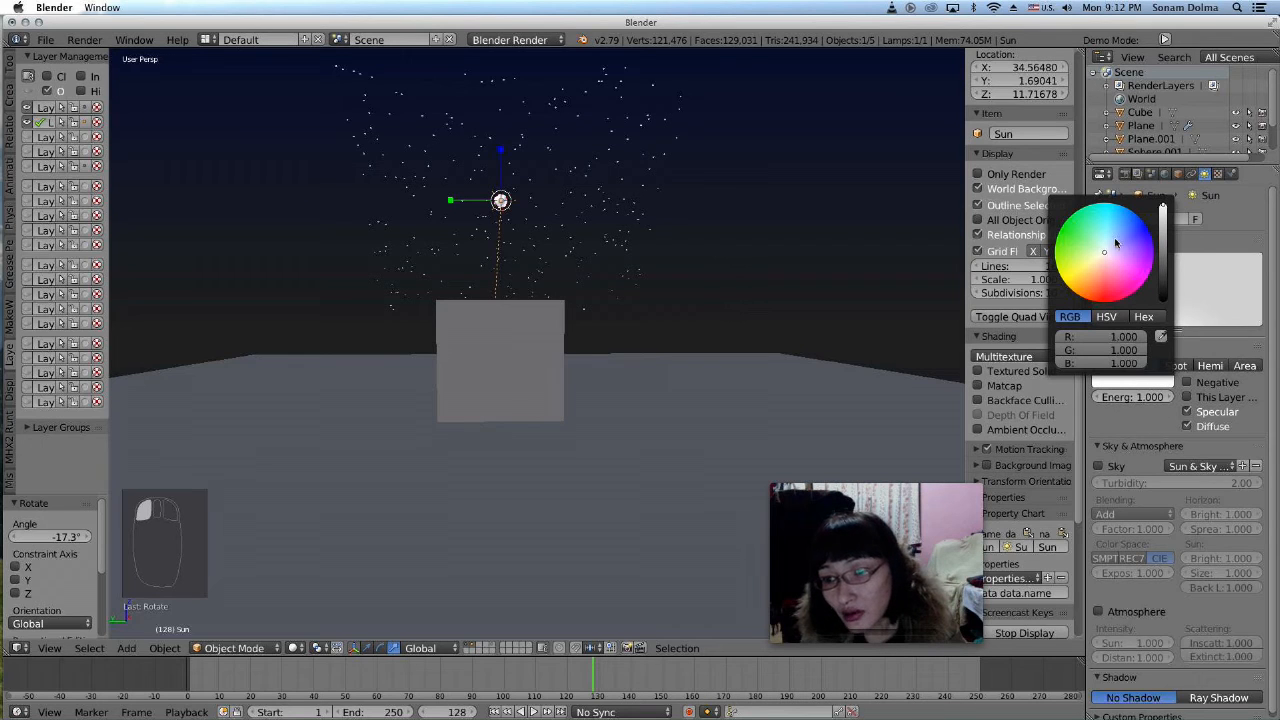
{"action": "left_click", "coordinate": [1110, 249]}
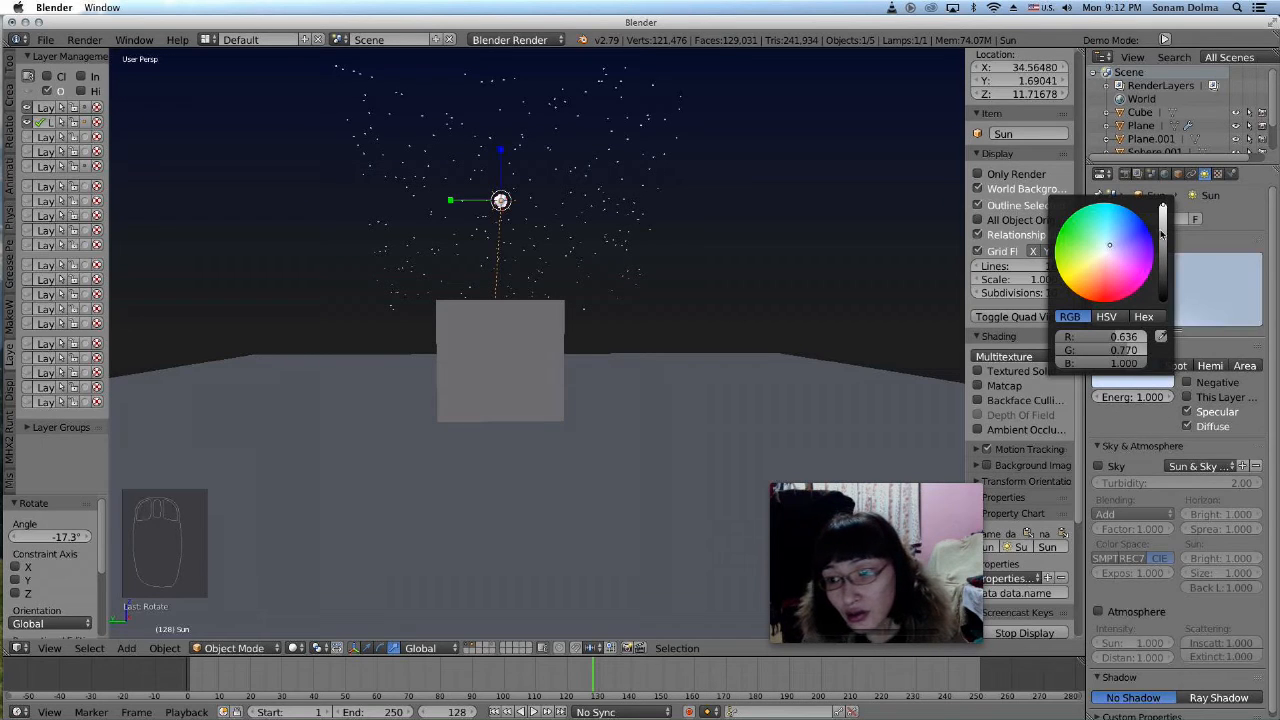
{"action": "left_click", "coordinate": [1164, 233]}
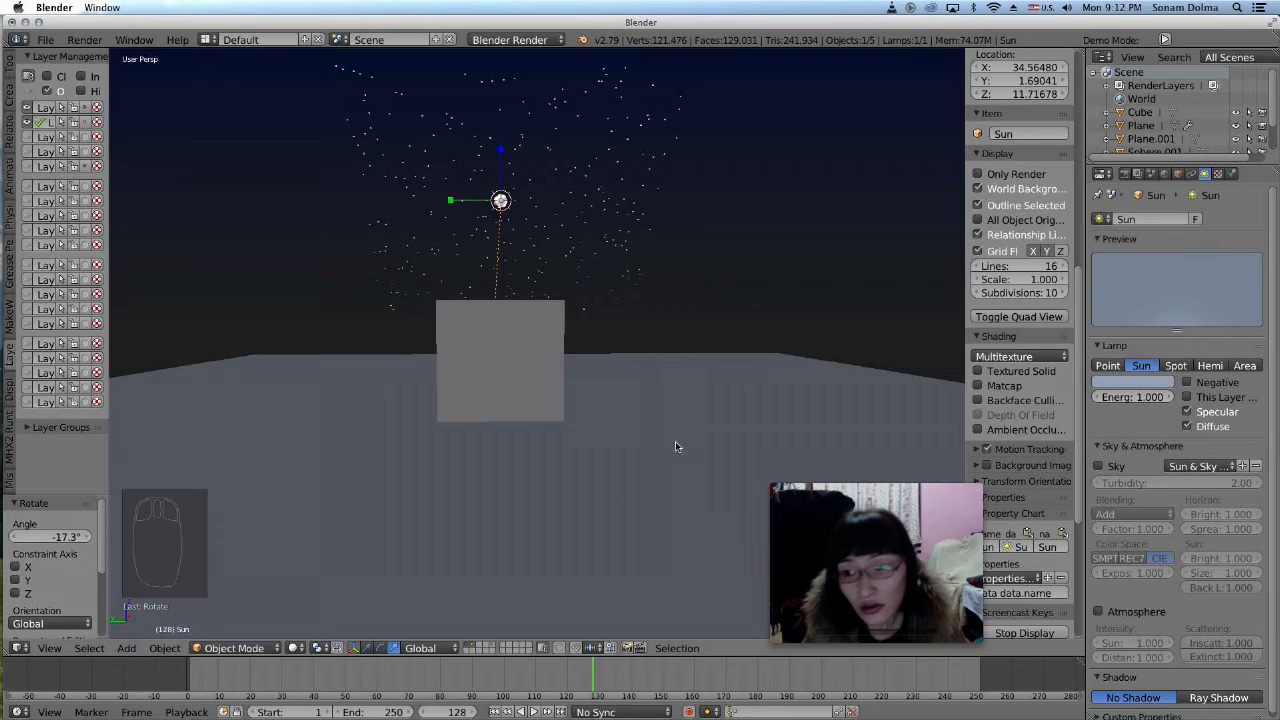
{"action": "left_click", "coordinate": [1205, 697]}
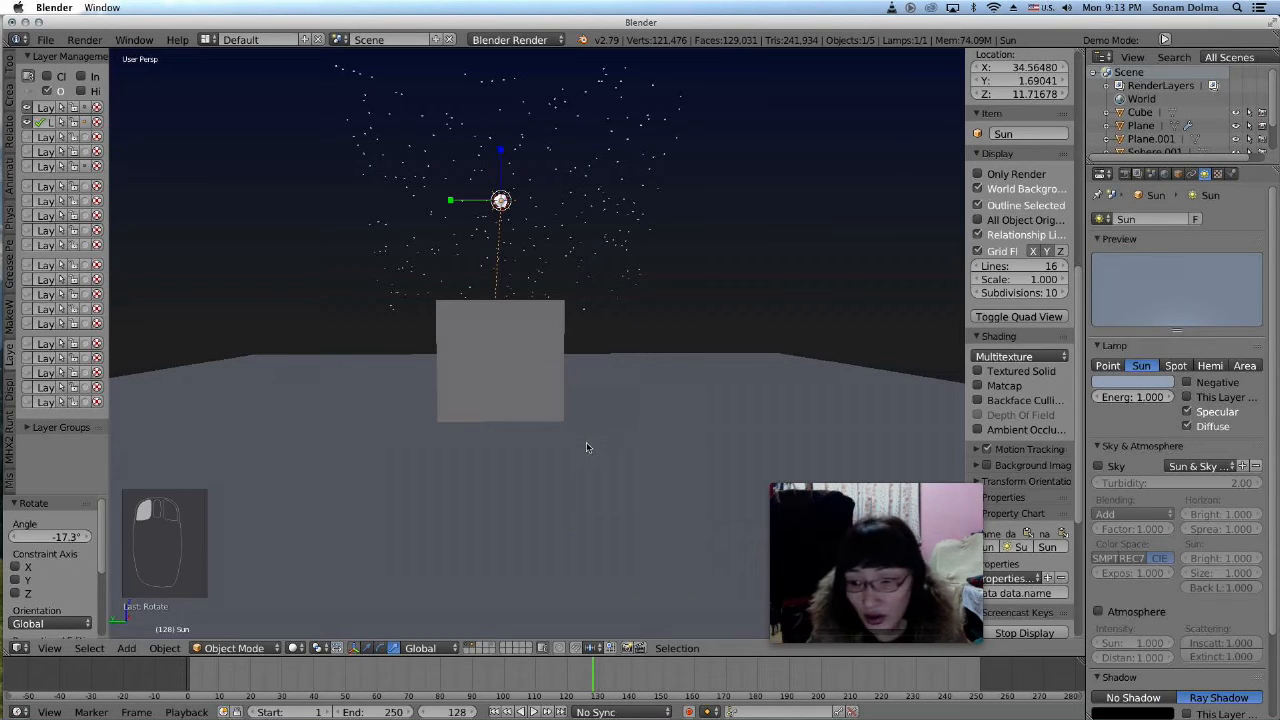
- Switch the viewport to Material shading and inspect the cube's shadow on the ground plane
{"action": "middle_click_drag", "start_coordinate": [440, 433], "coordinate": [441, 429]}
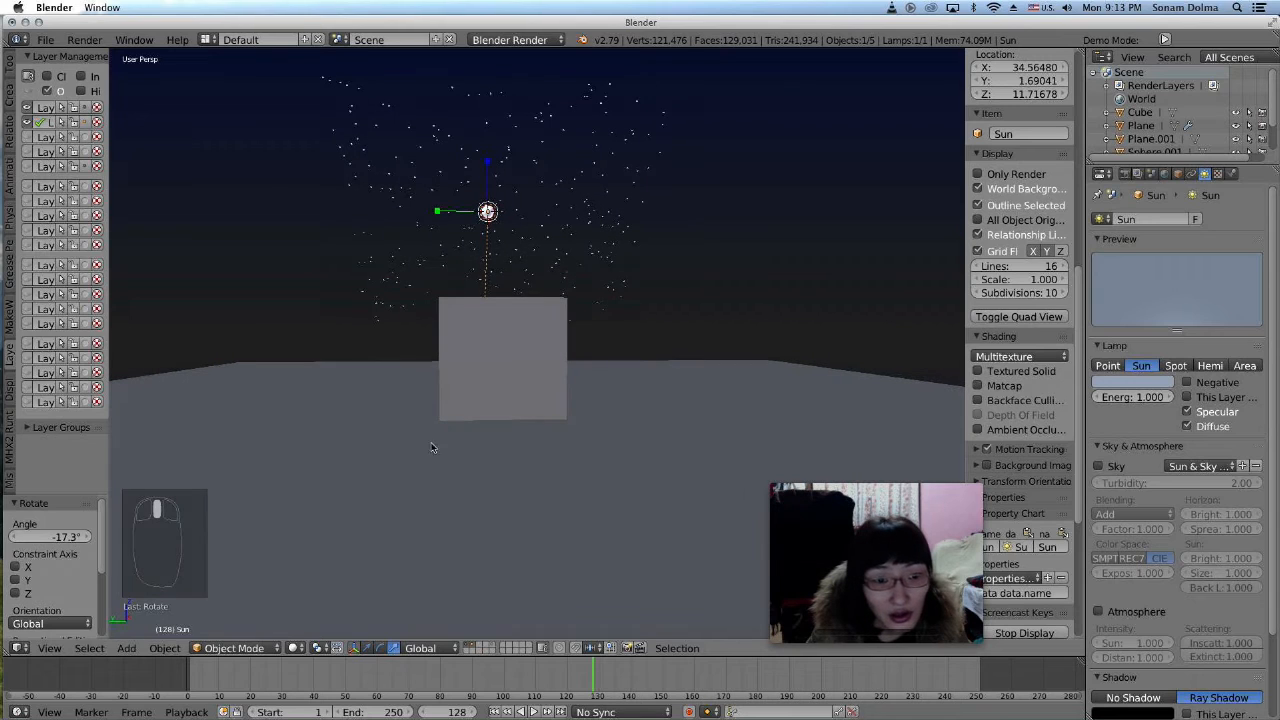
{"action": "left_click", "coordinate": [293, 648]}
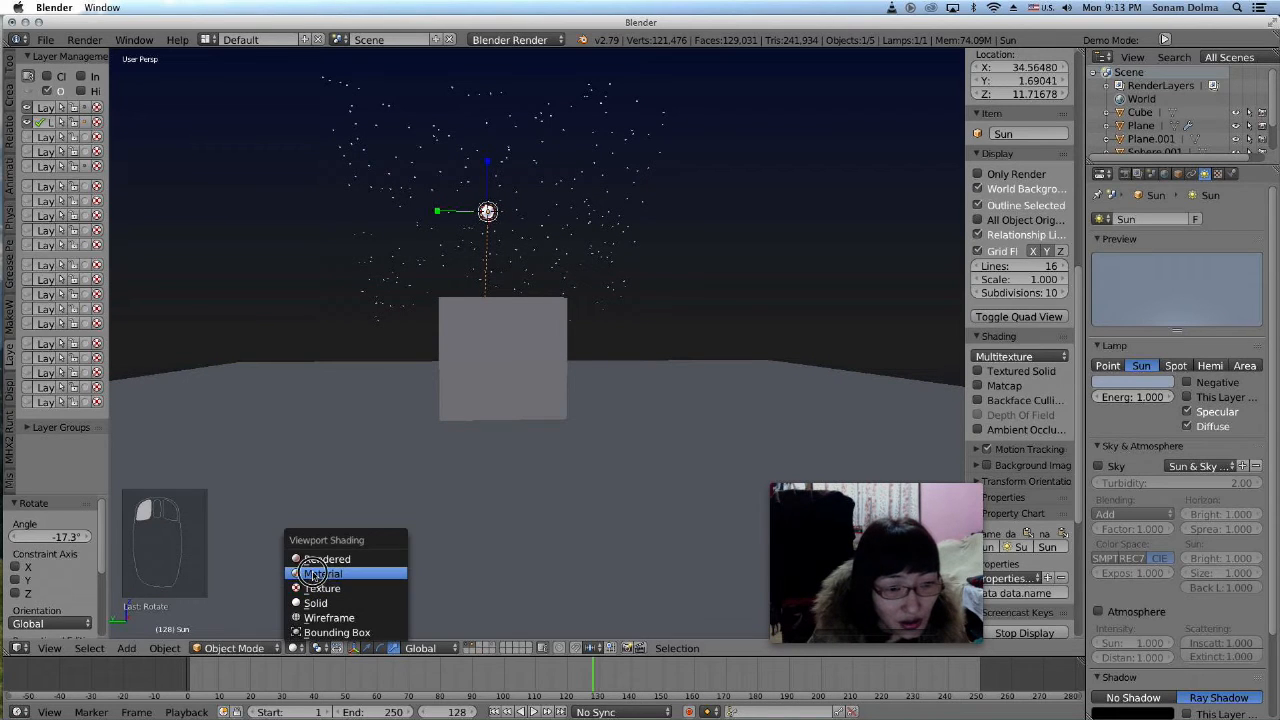
{"action": "left_click", "coordinate": [322, 573]}
{"action": "mouse_move", "coordinate": [543, 454]}
{"action": "middle_mouse_down"}
{"action": "mouse_move", "coordinate": [556, 459]}
{"action": "mouse_move", "coordinate": [543, 456]}
{"action": "middle_mouse_up"}
{"action": "middle_click_drag", "start_coordinate": [628, 457], "coordinate": [608, 443]}
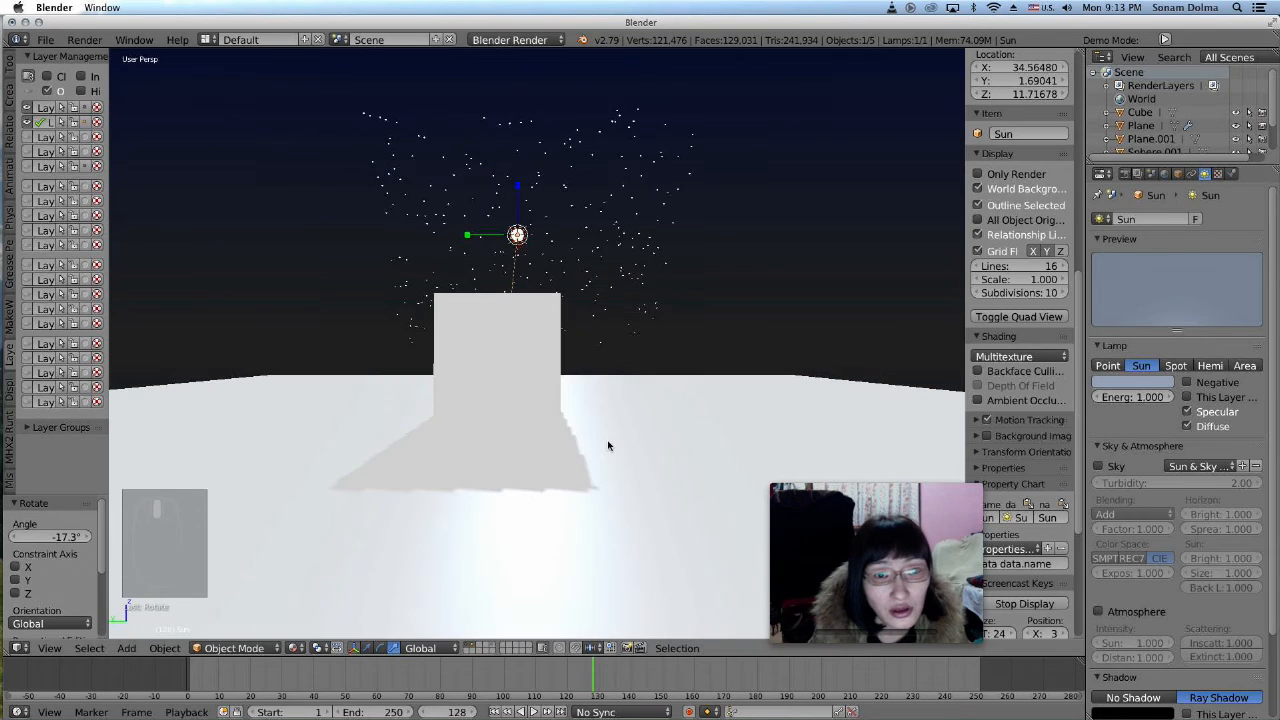
{"action": "scroll", "coordinate": [607, 444], "scroll_direction": "up", "scroll_amount": 5}
{"action": "scroll", "coordinate": [427, 436], "scroll_direction": "down", "scroll_amount": 3}
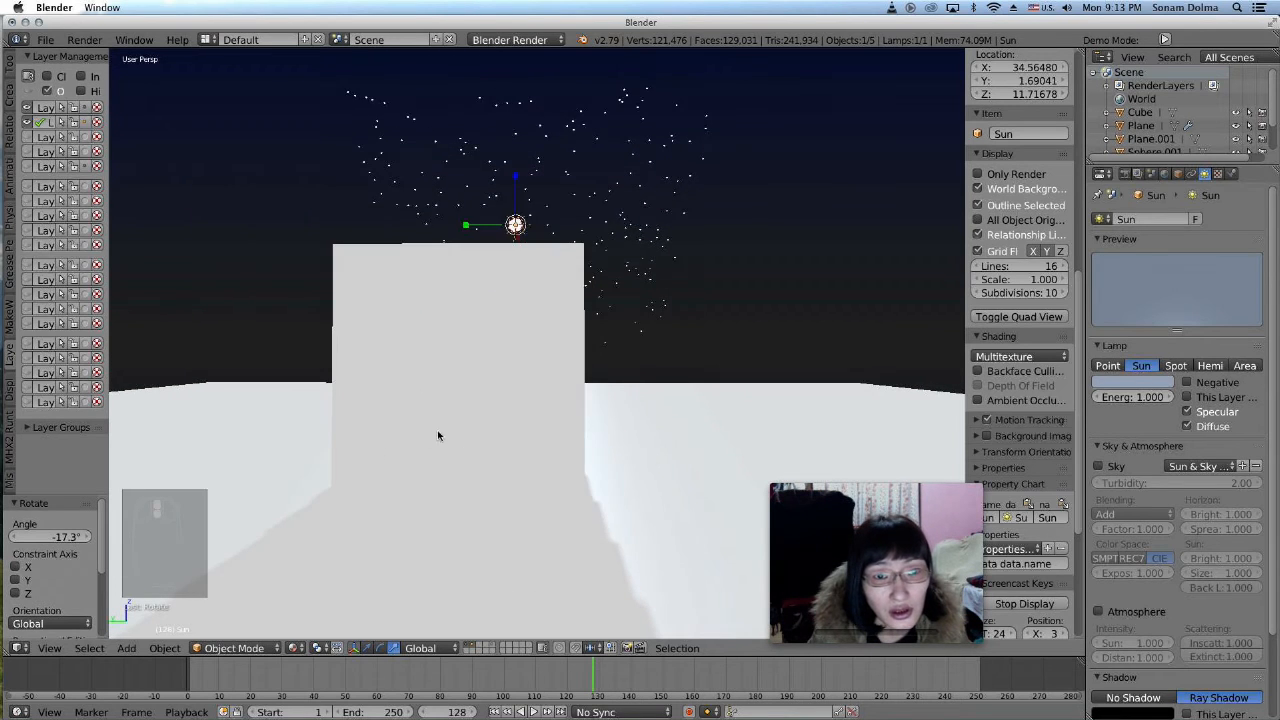
{"action": "middle_click_drag", "start_coordinate": [517, 483], "coordinate": [506, 483]}
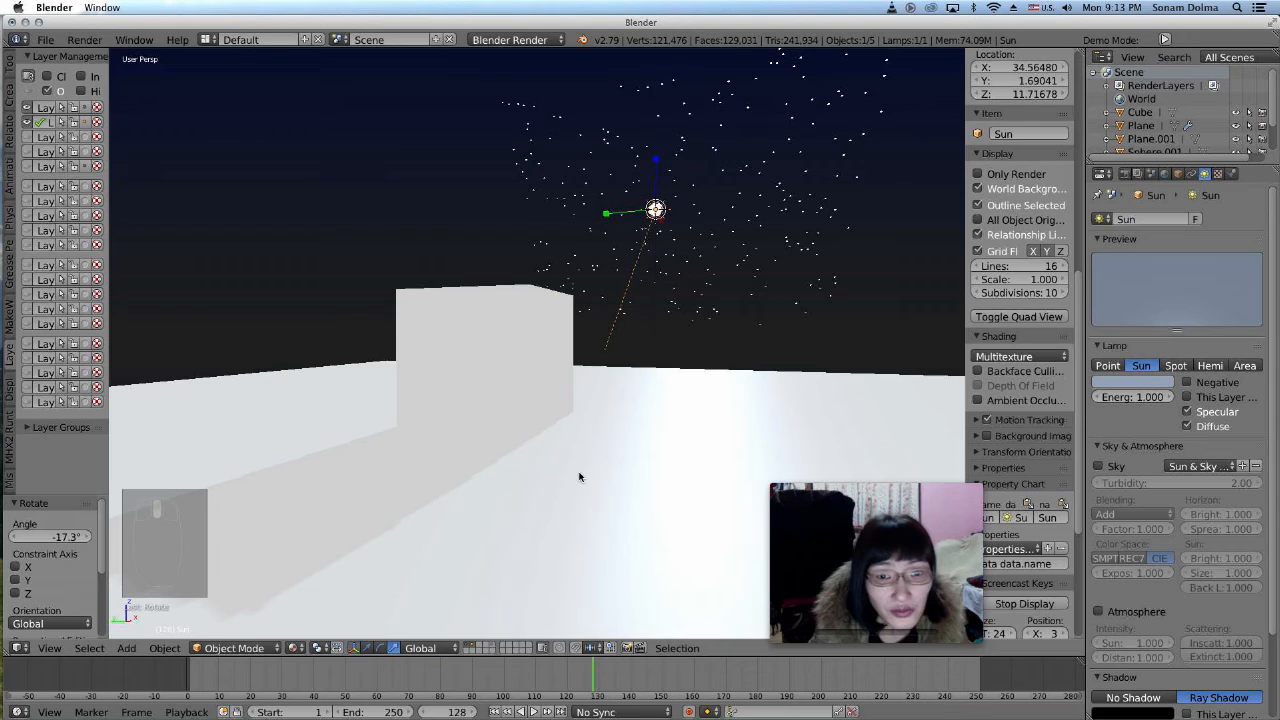
- Brighten the sun lamp's colour slightly and shift it to a more saturated blue
{"action": "left_click", "coordinate": [1160, 383]}
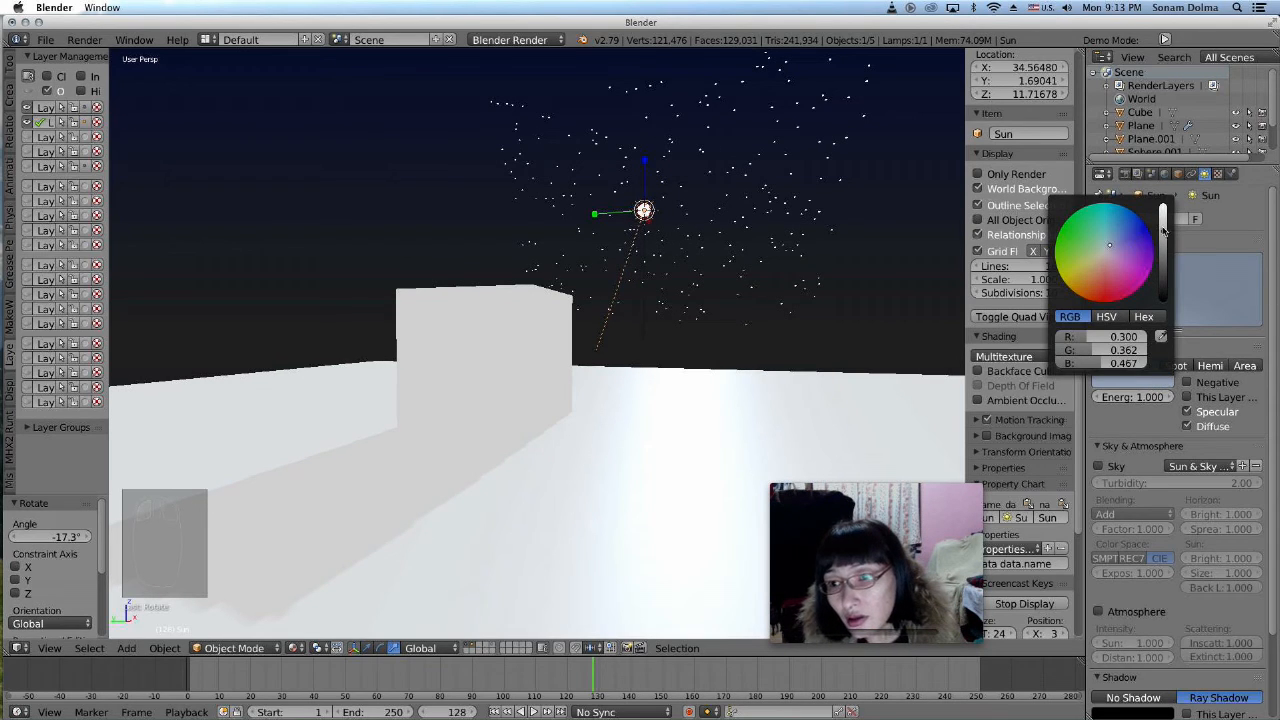
{"action": "mouse_move", "coordinate": [1162, 222]}
{"action": "left_mouse_down"}
{"action": "mouse_move", "coordinate": [1162, 208]}
{"action": "mouse_move", "coordinate": [1148, 237]}
{"action": "left_mouse_up"}
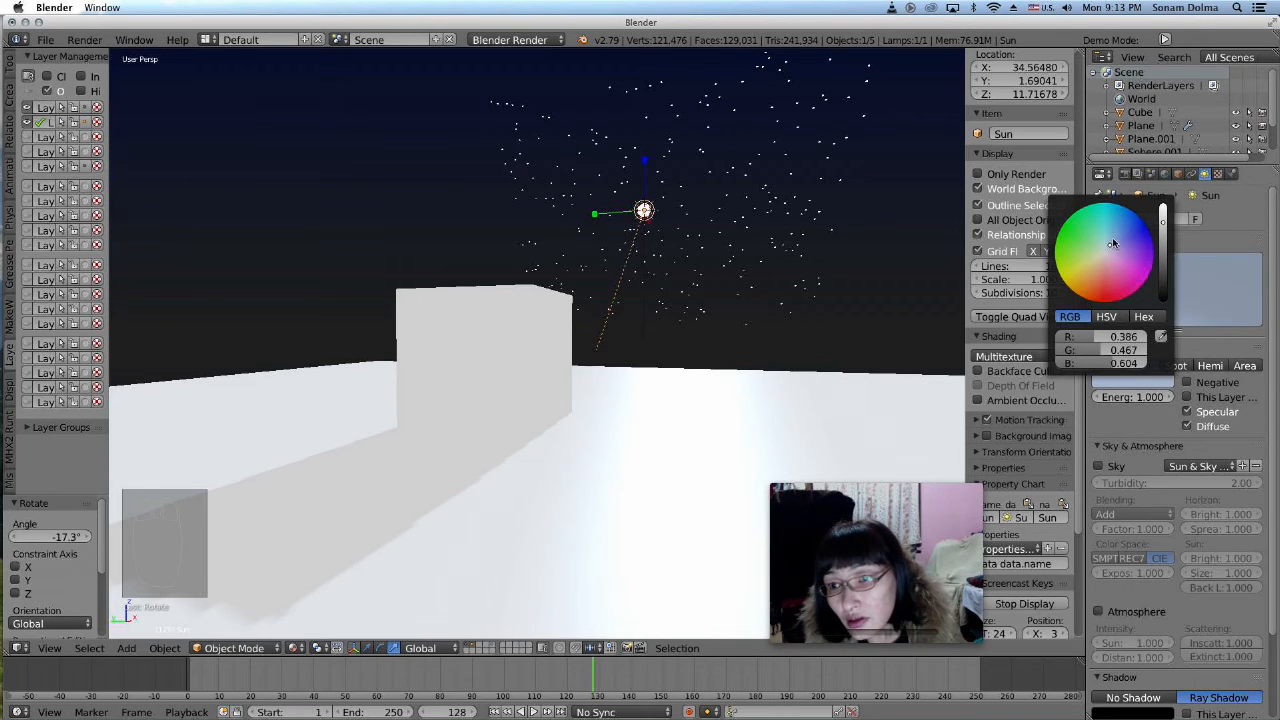
{"action": "left_click", "coordinate": [1112, 239]}
{"action": "left_click_drag", "start_coordinate": [1112, 235], "coordinate": [1116, 233]}
{"action": "scroll", "coordinate": [606, 460], "scroll_direction": "down", "scroll_amount": 2}
{"action": "middle_click_drag", "start_coordinate": [608, 460], "coordinate": [651, 463]}
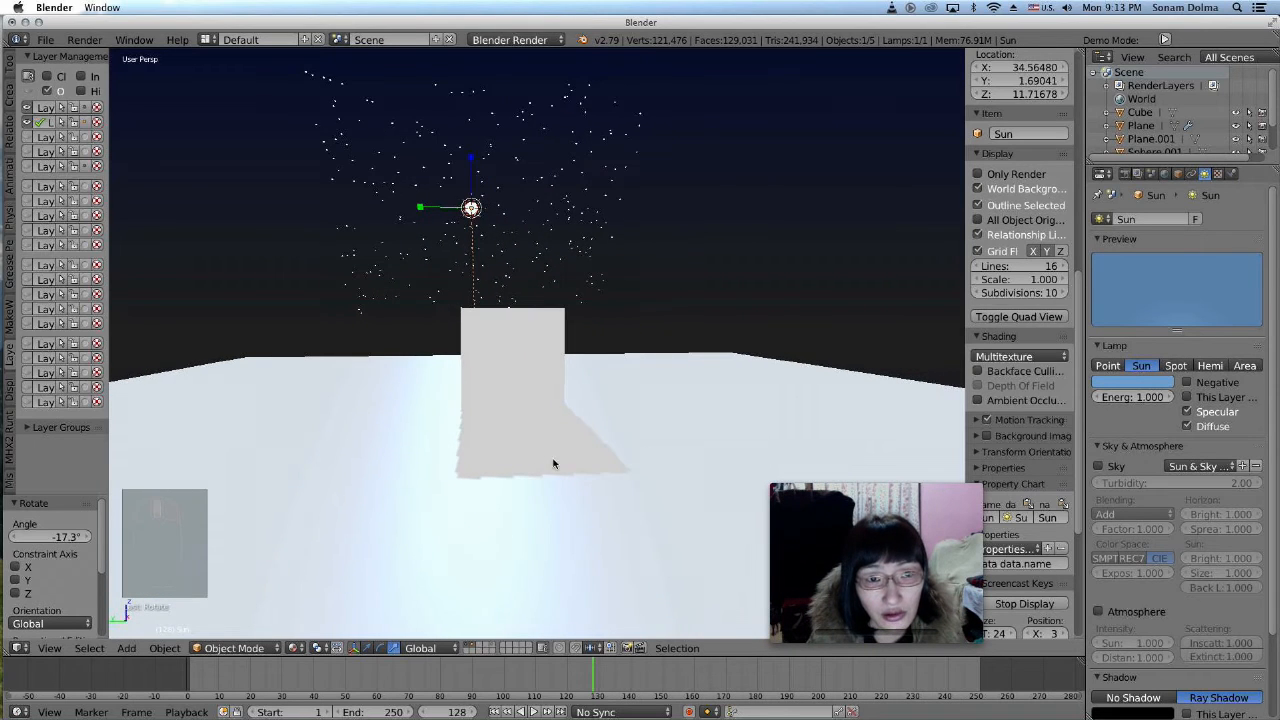
- Select the ground plane and enable viewport Ambient Occlusion, checking the contact shading around the cube
{"action": "right_click", "coordinate": [609, 520]}
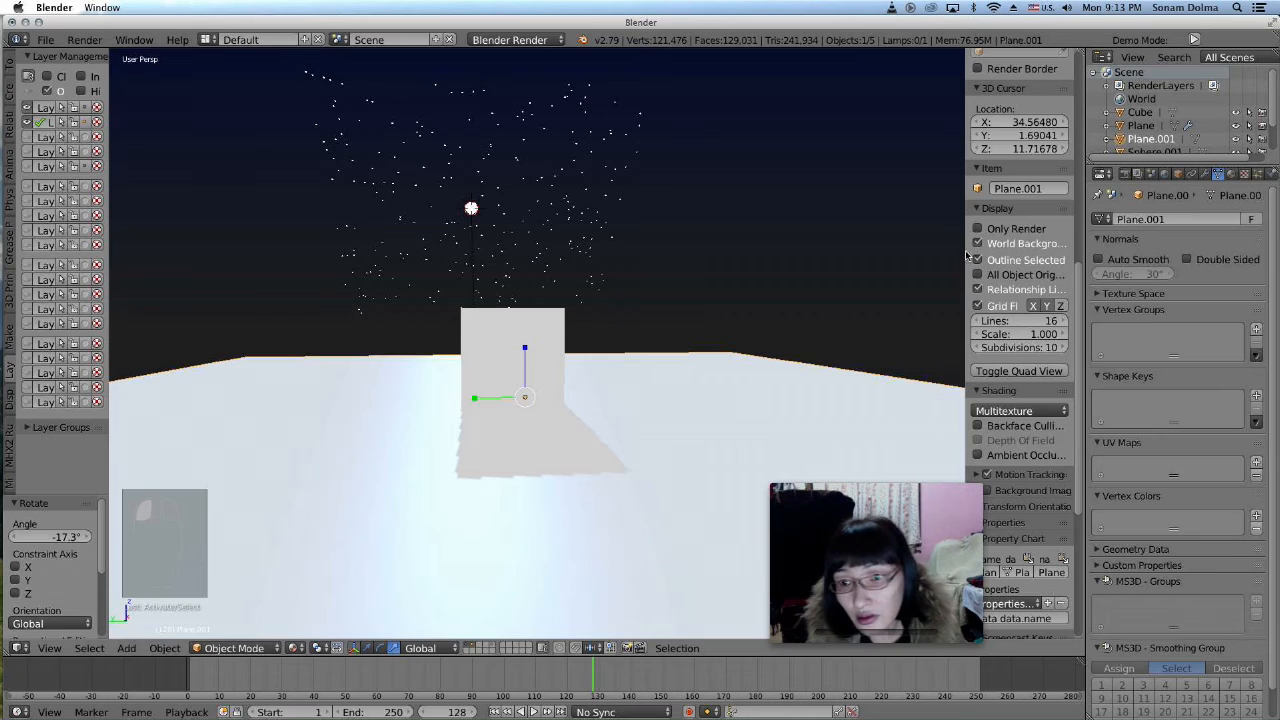
{"action": "scroll", "coordinate": [1005, 422], "scroll_direction": "down", "scroll_amount": 3}
{"action": "left_click", "coordinate": [977, 375]}
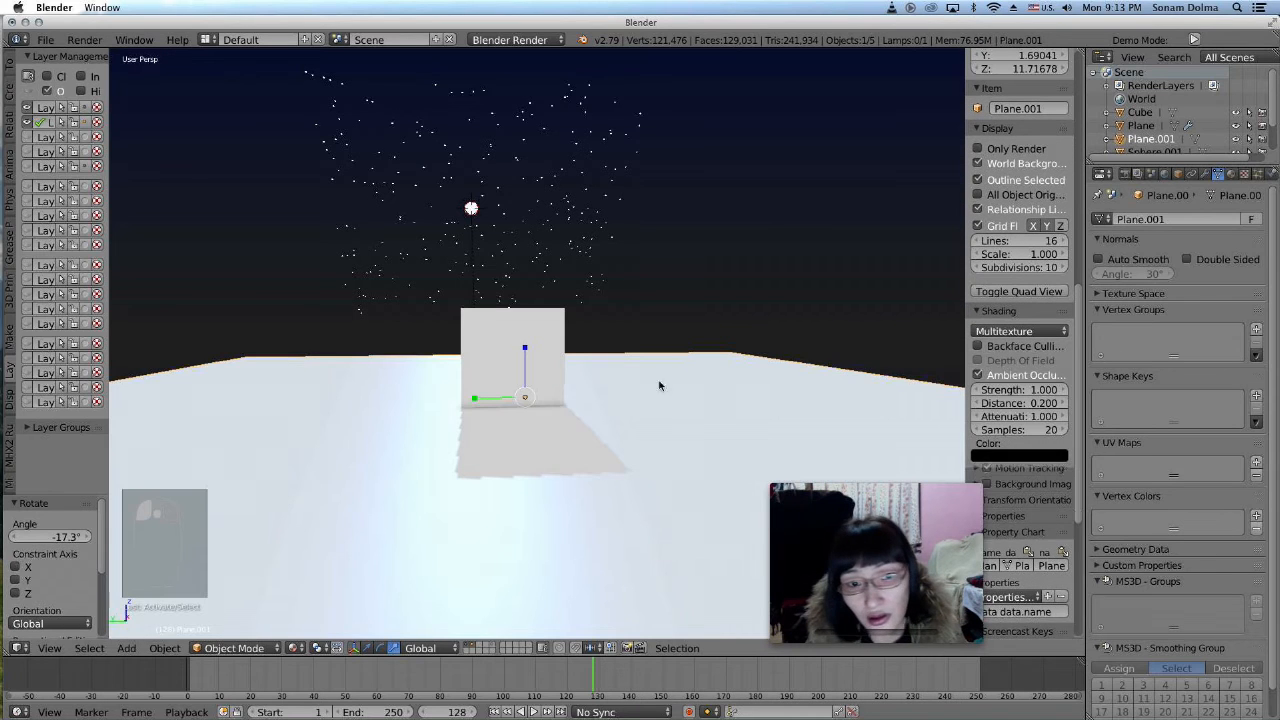
{"action": "middle_click_drag", "start_coordinate": [594, 437], "coordinate": [643, 437]}
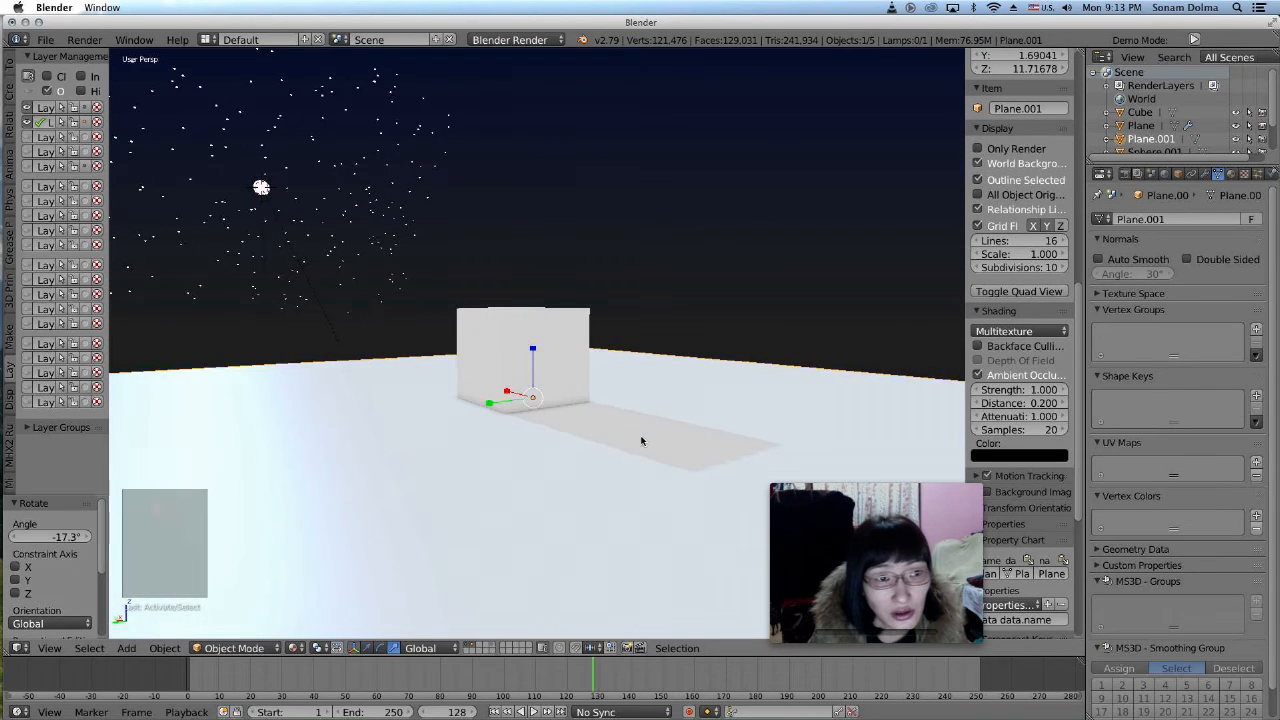
{"action": "middle_click_drag", "start_coordinate": [306, 374], "coordinate": [329, 374]}
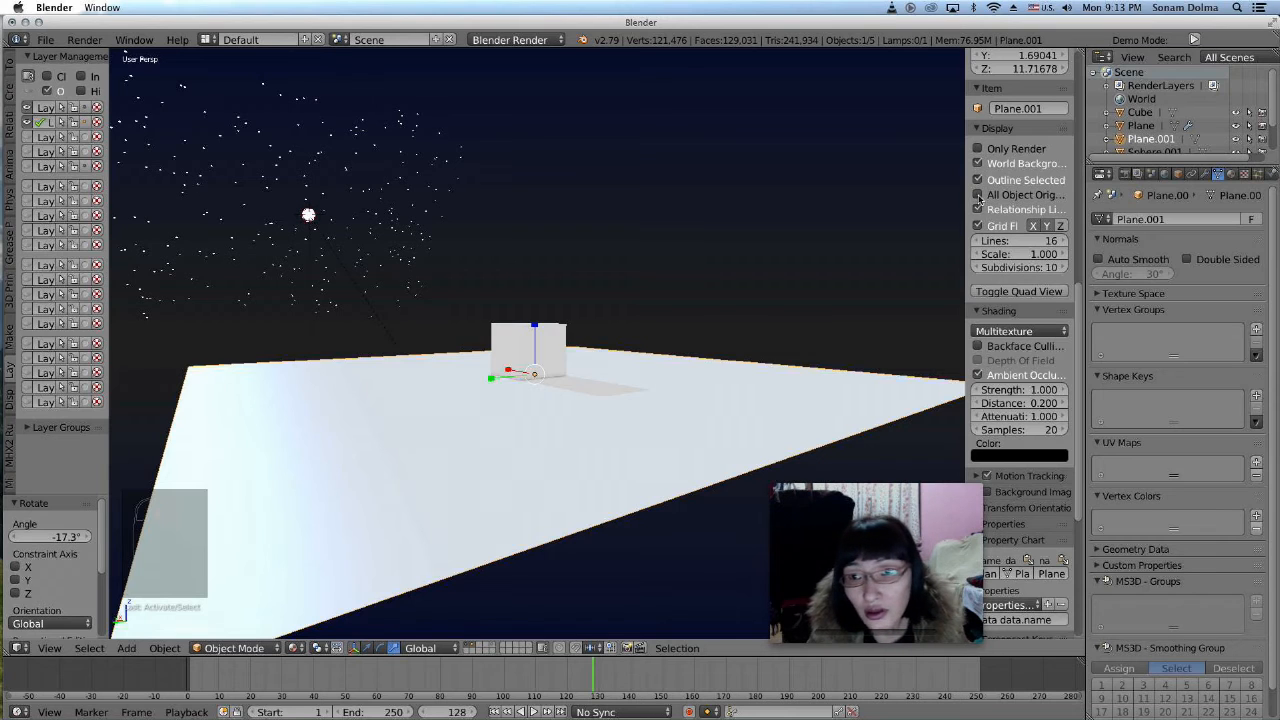
- Limit the viewport to Only Render display and view the sky from in front of the cube
{"action": "left_click", "coordinate": [978, 149]}
{"action": "middle_click_drag", "start_coordinate": [660, 397], "coordinate": [606, 400]}
{"action": "scroll", "coordinate": [607, 405], "scroll_direction": "up", "scroll_amount": 2}
{"action": "scroll", "coordinate": [607, 405], "scroll_direction": "up", "scroll_amount": 2}
{"action": "middle_click_drag", "start_coordinate": [598, 293], "coordinate": [589, 284]}
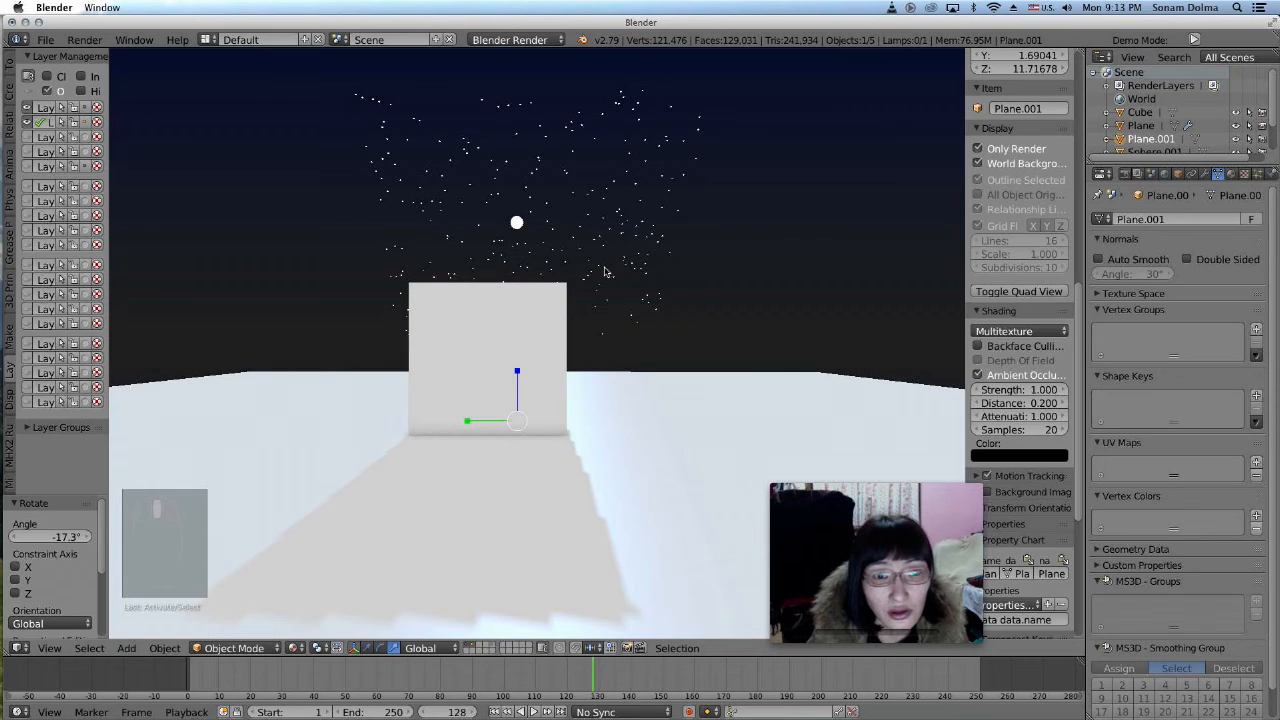
- Select the scattered star spheres and turn off the Only Render display
{"action": "right_click", "coordinate": [618, 272]}
{"action": "scroll", "coordinate": [551, 294], "scroll_direction": "down", "scroll_amount": 2}
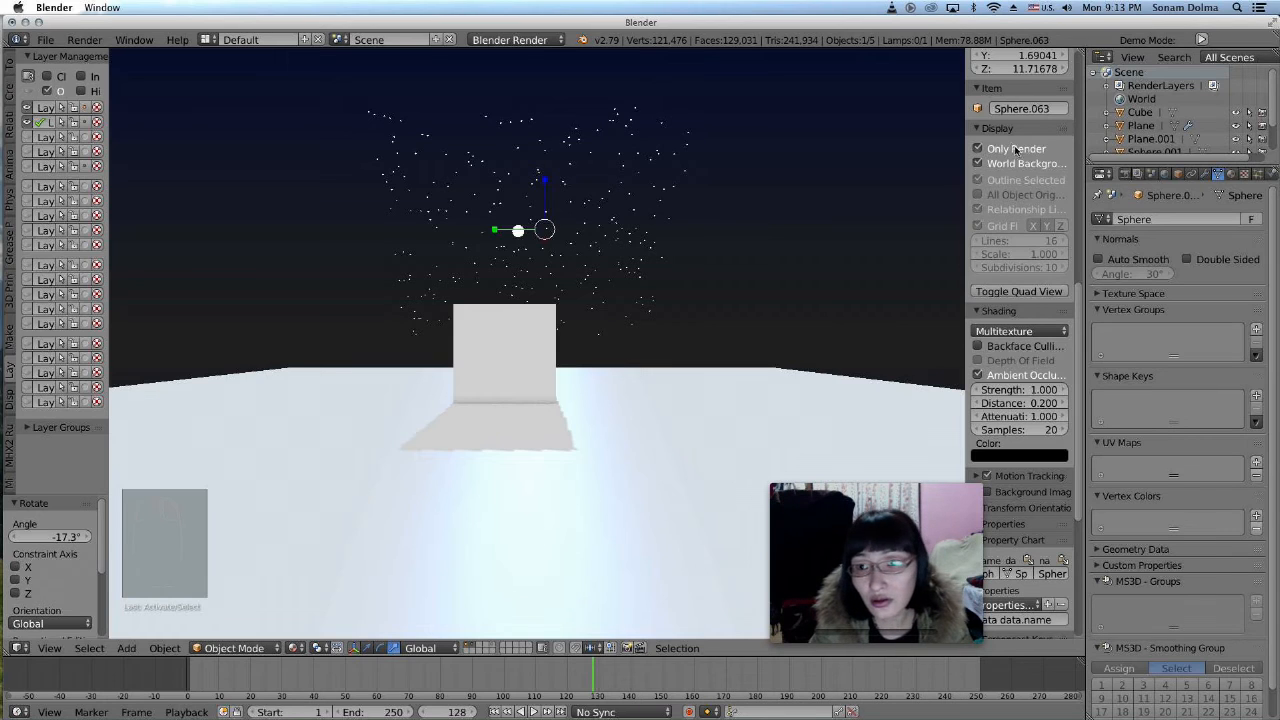
{"action": "left_click", "coordinate": [978, 149]}
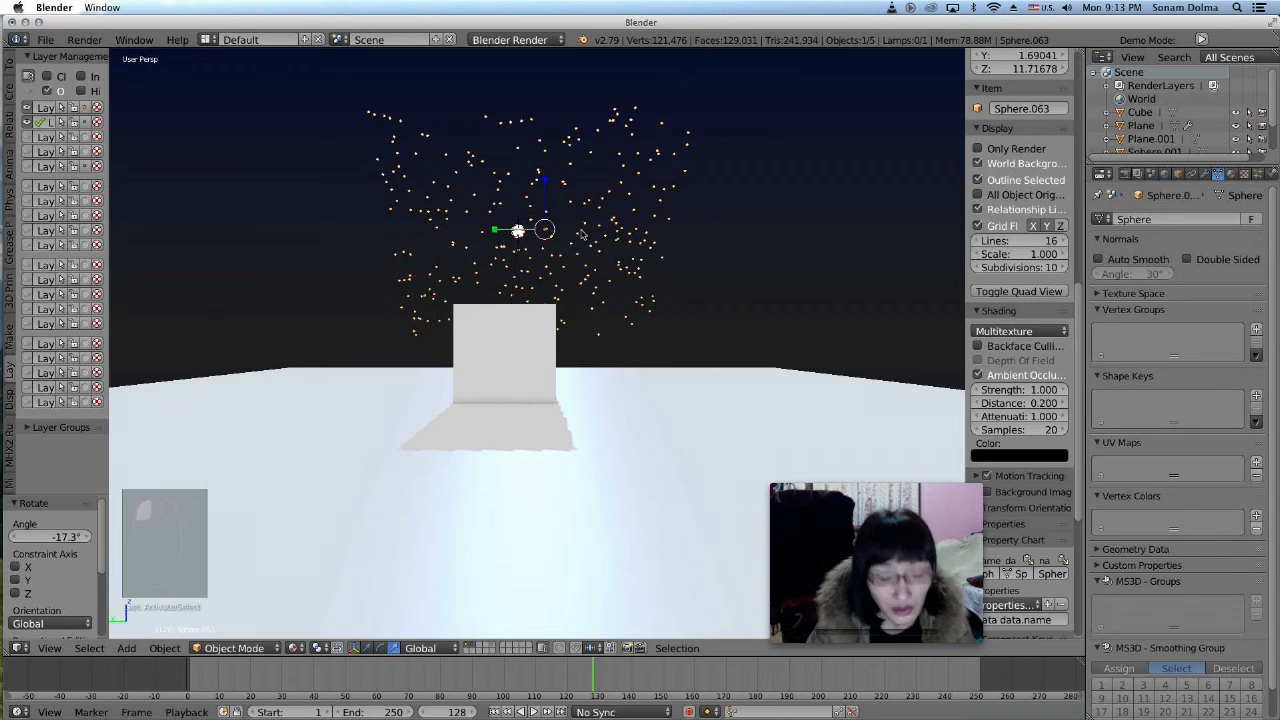
- Scale the scattered stars by about 1.308 and move them 0.8 units along Y
{"action": "key", "text": "s"}
{"action": "left_click", "coordinate": [672, 271]}
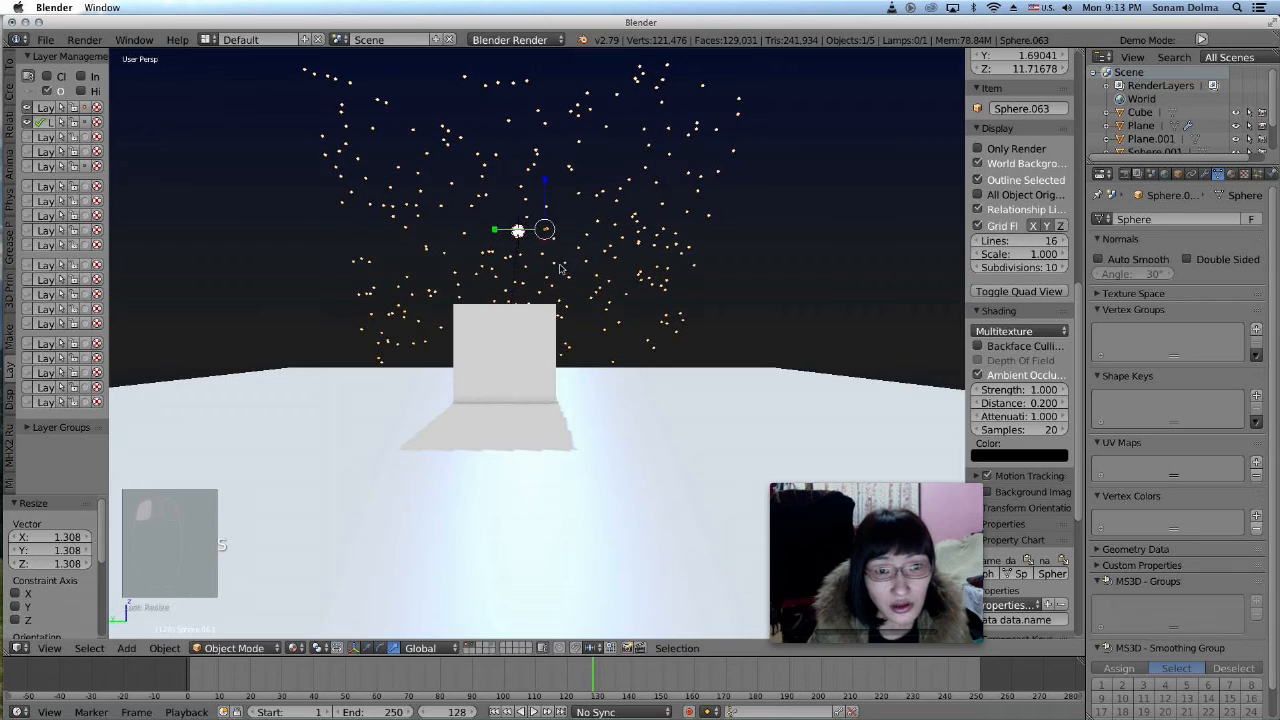
{"action": "type", "text": "gy0.8"}
{"action": "left_click", "coordinate": [562, 270]}
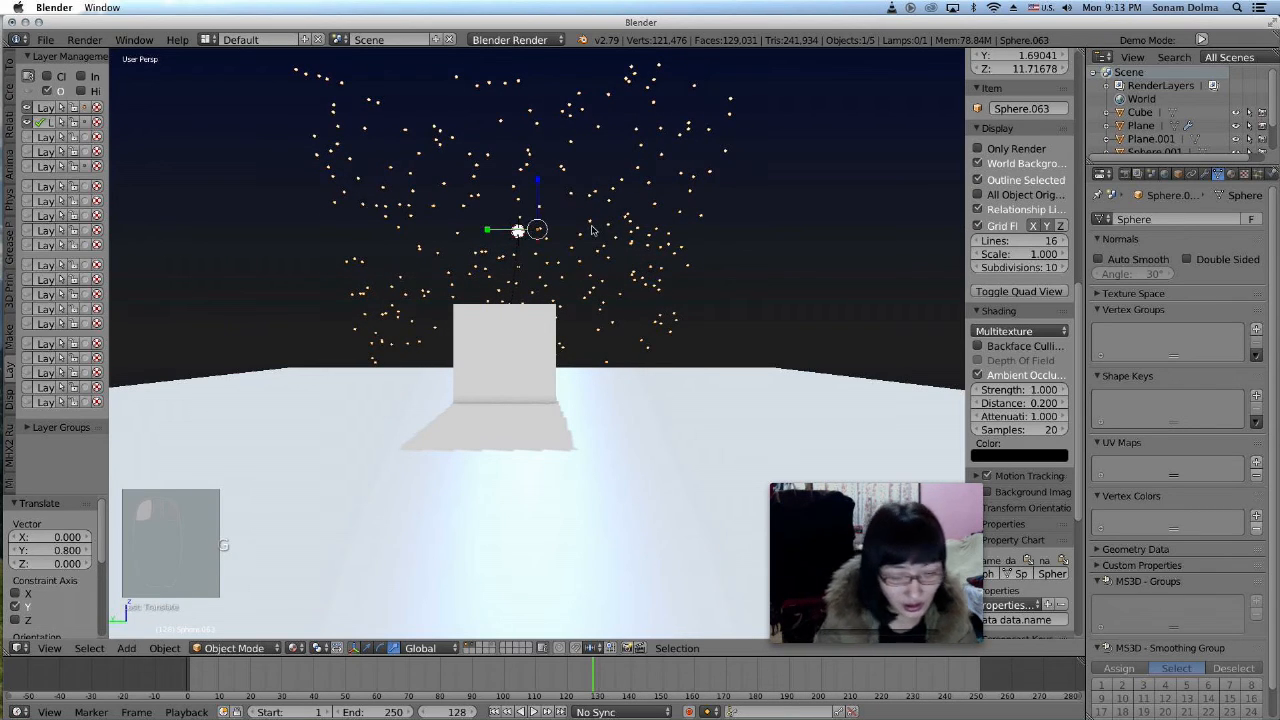
- Duplicate the star field about 26.7 units along Y, and duplicate that copy about -59.6 units along Y to the opposite side
{"action": "key", "text": "shift+d"}
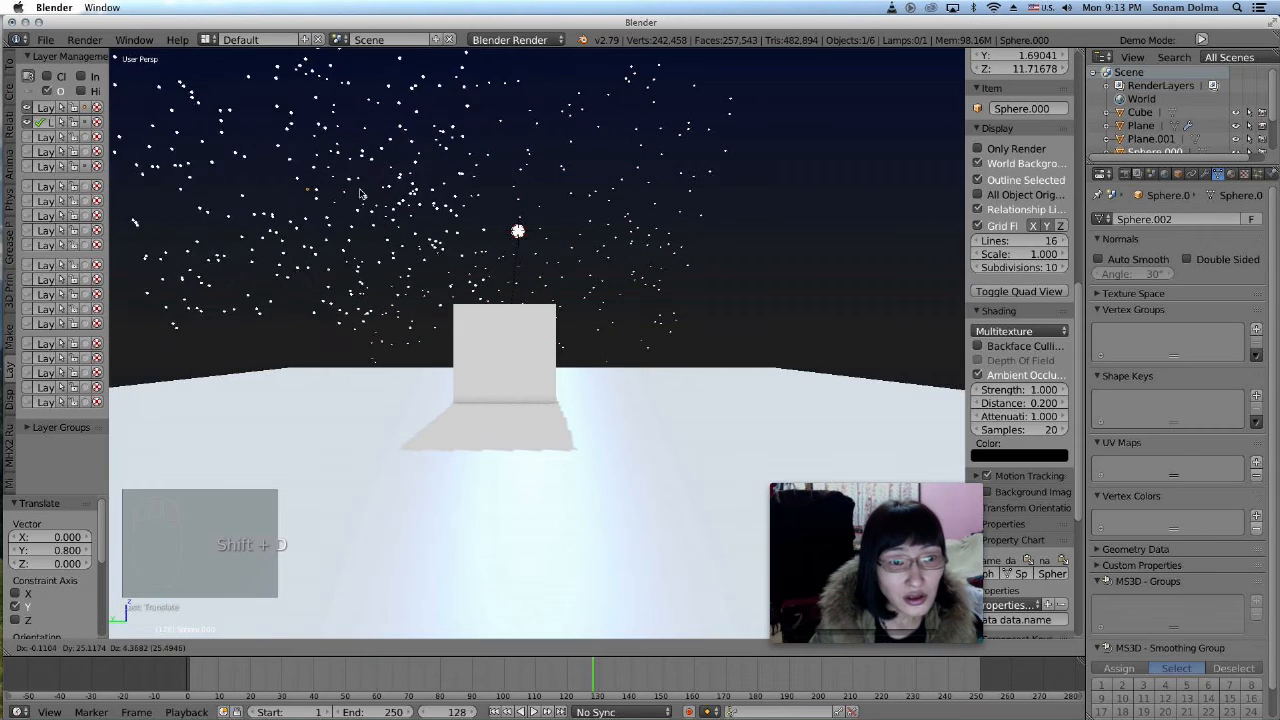
{"action": "left_click", "coordinate": [432, 222]}
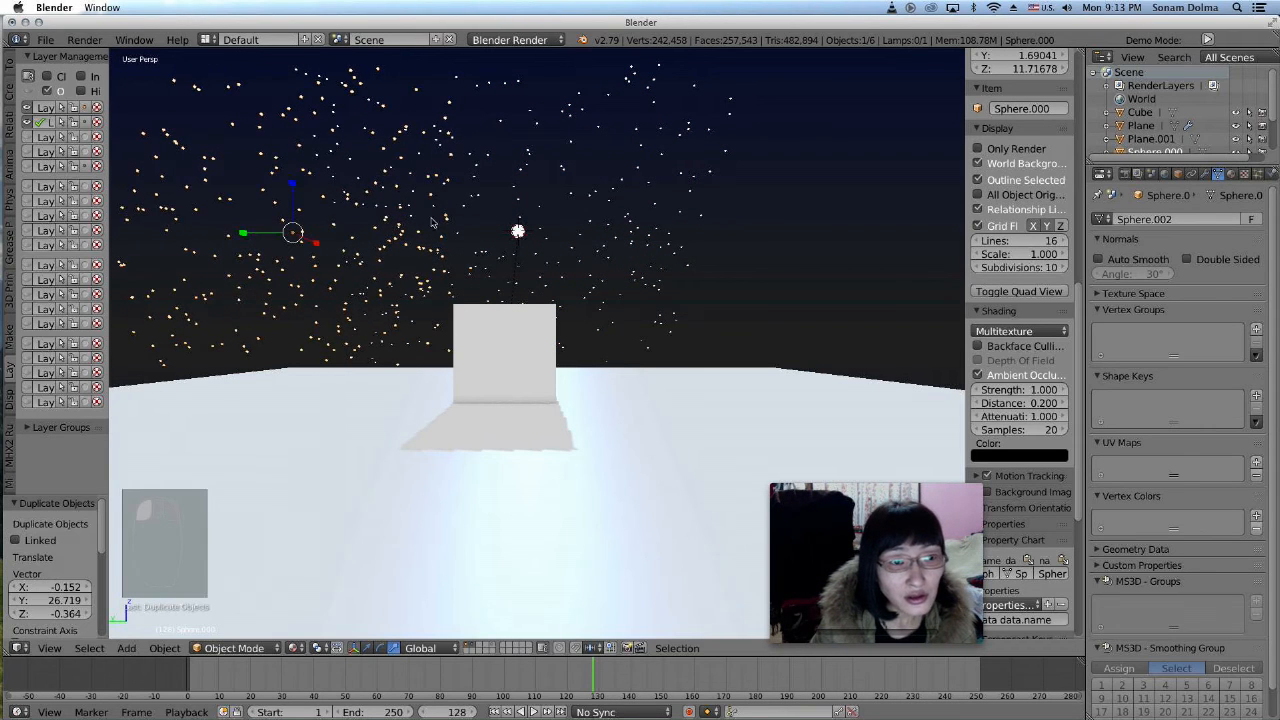
{"action": "key", "text": "shift+d"}
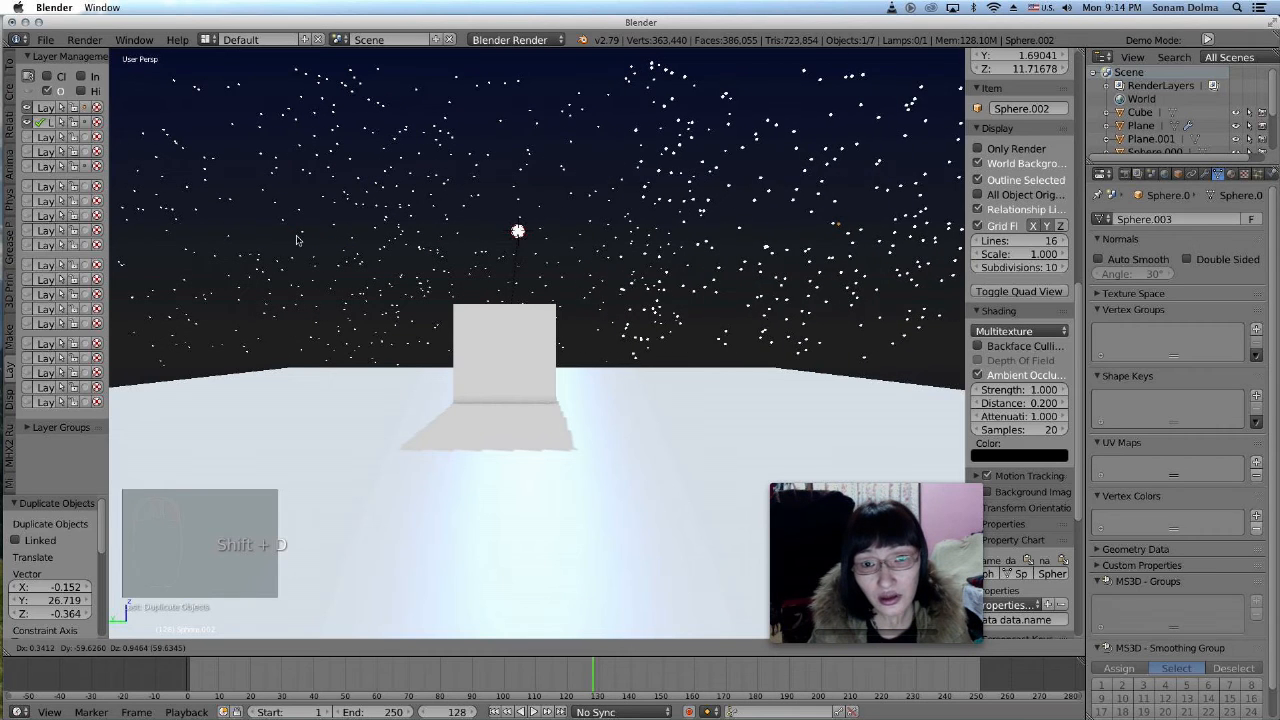
{"action": "left_click", "coordinate": [498, 206]}
- Move the newest star field copy about 4.156 units along X and limit the viewport to Only Render display
{"action": "key", "text": "g"}
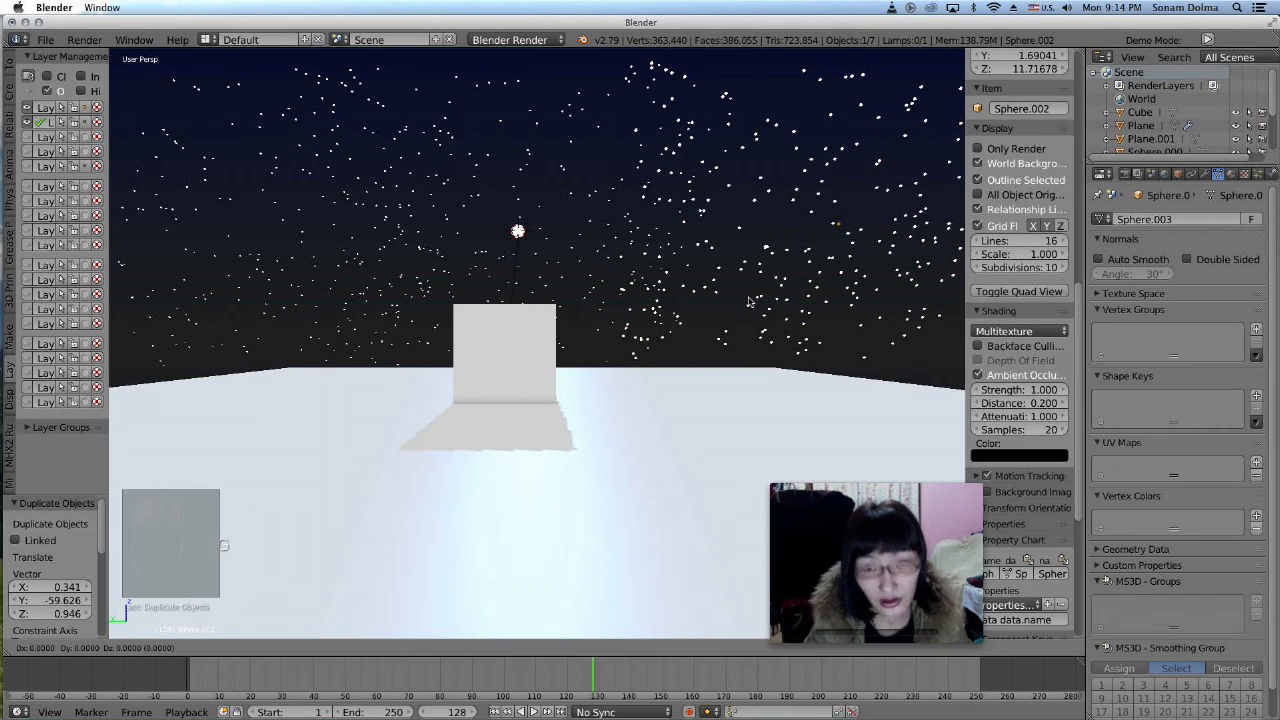
{"action": "key", "text": "x"}
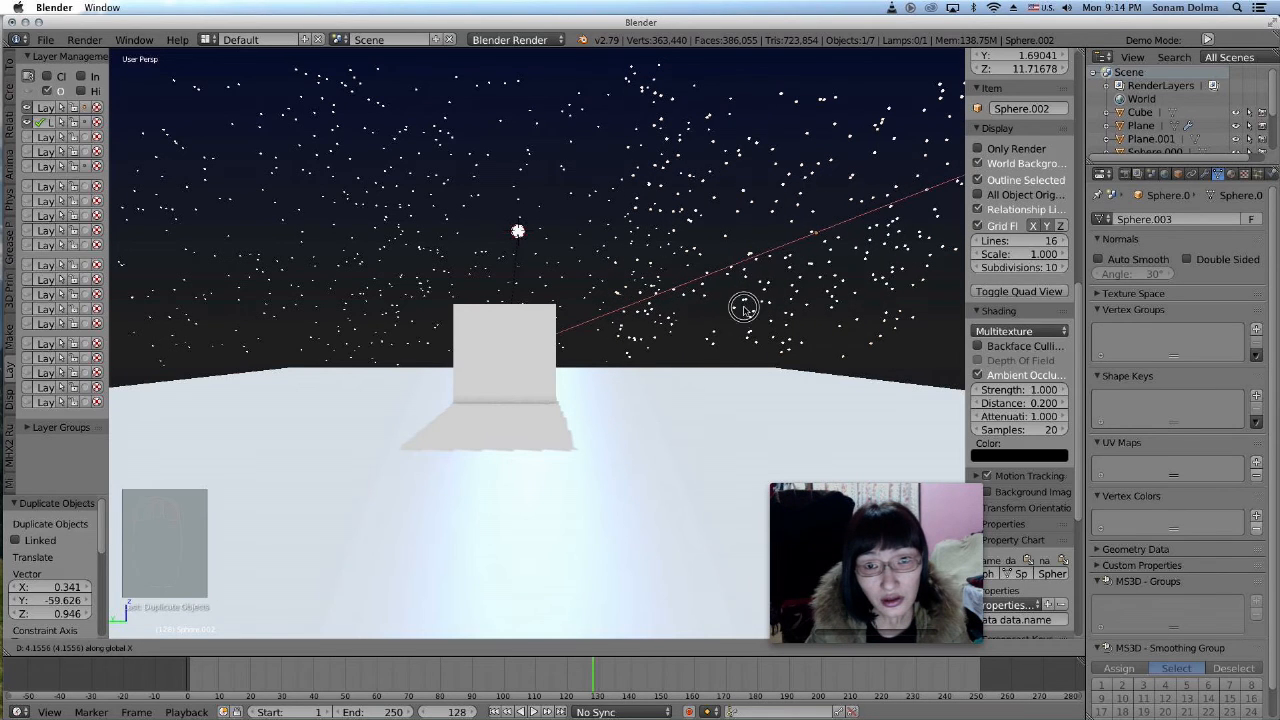
{"action": "left_click", "coordinate": [735, 310]}
{"action": "scroll", "coordinate": [630, 360], "scroll_direction": "up", "scroll_amount": 5}
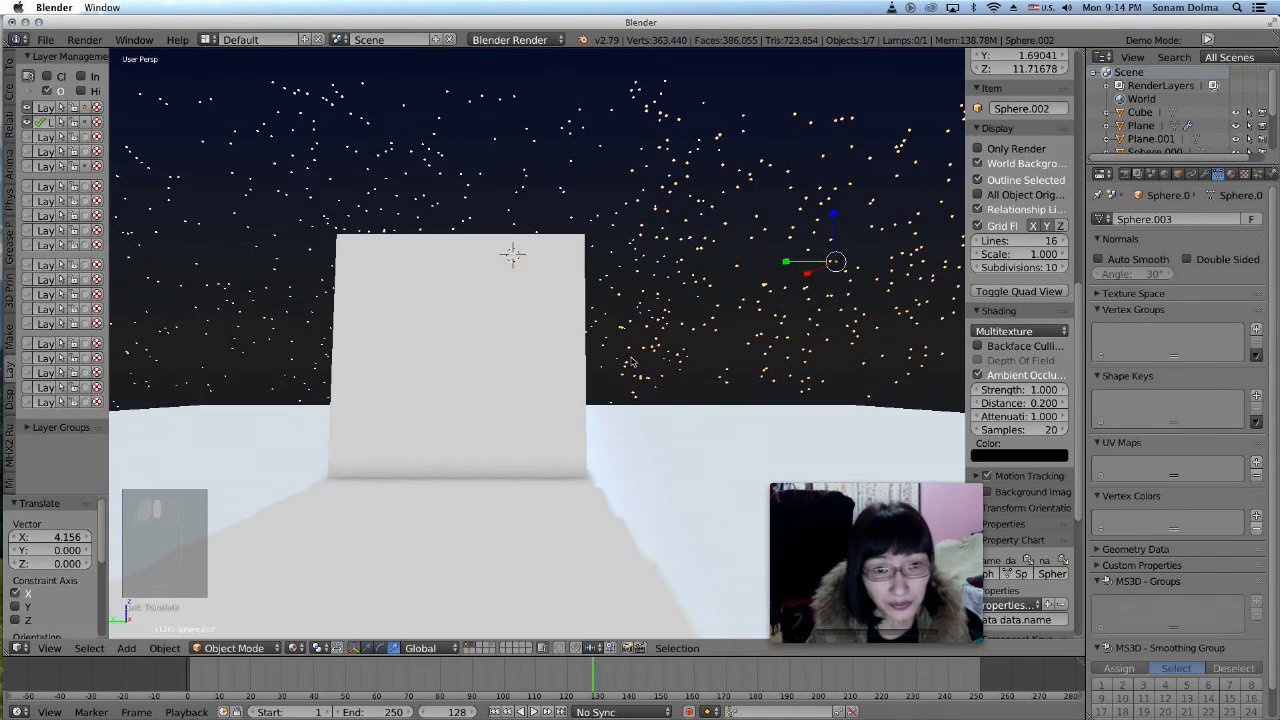
{"action": "scroll", "coordinate": [630, 362], "scroll_direction": "down", "scroll_amount": 3}
{"action": "scroll", "coordinate": [625, 368], "scroll_direction": "right", "scroll_amount": 5}
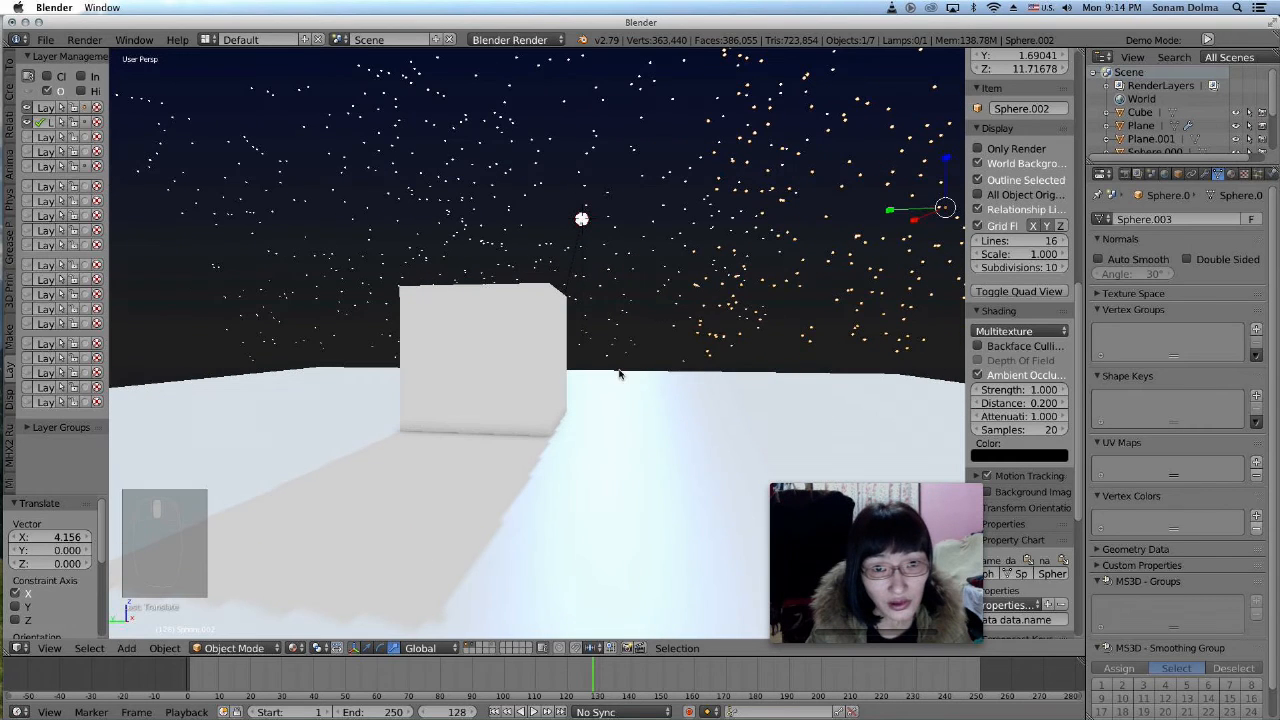
{"action": "left_click", "coordinate": [978, 149]}
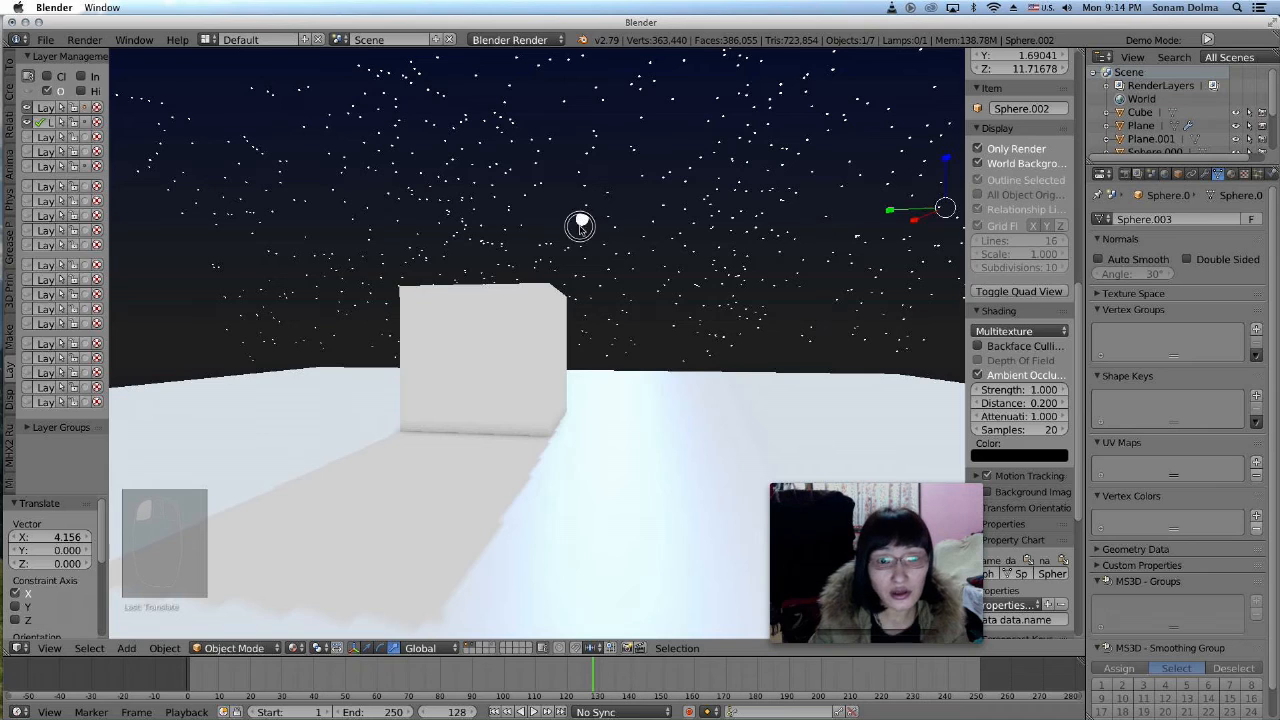
- Enlarge the moon sphere above the cube with successive uniform scalings of about 1.703, 1.629 and 1.15, and shrink it by about 0.916
{"action": "right_click", "coordinate": [582, 222]}
{"action": "key", "text": "s"}
{"action": "key", "text": "Return"}
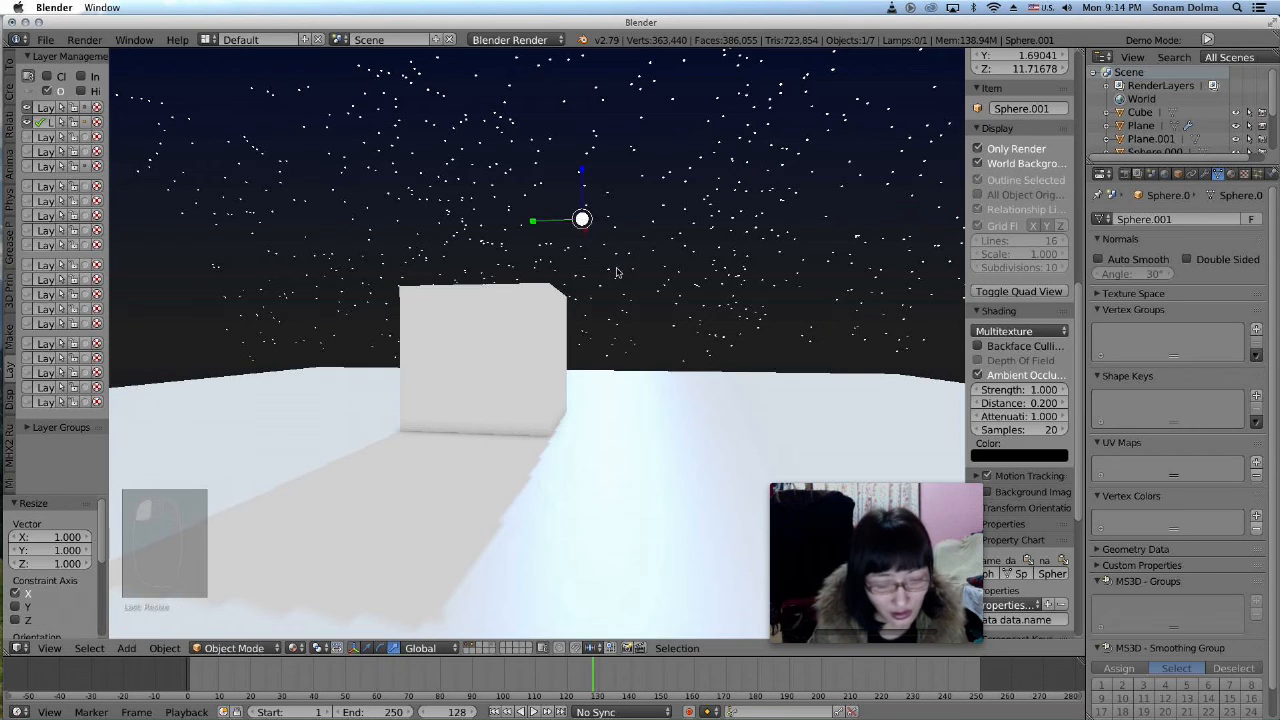
{"action": "key", "text": "s"}
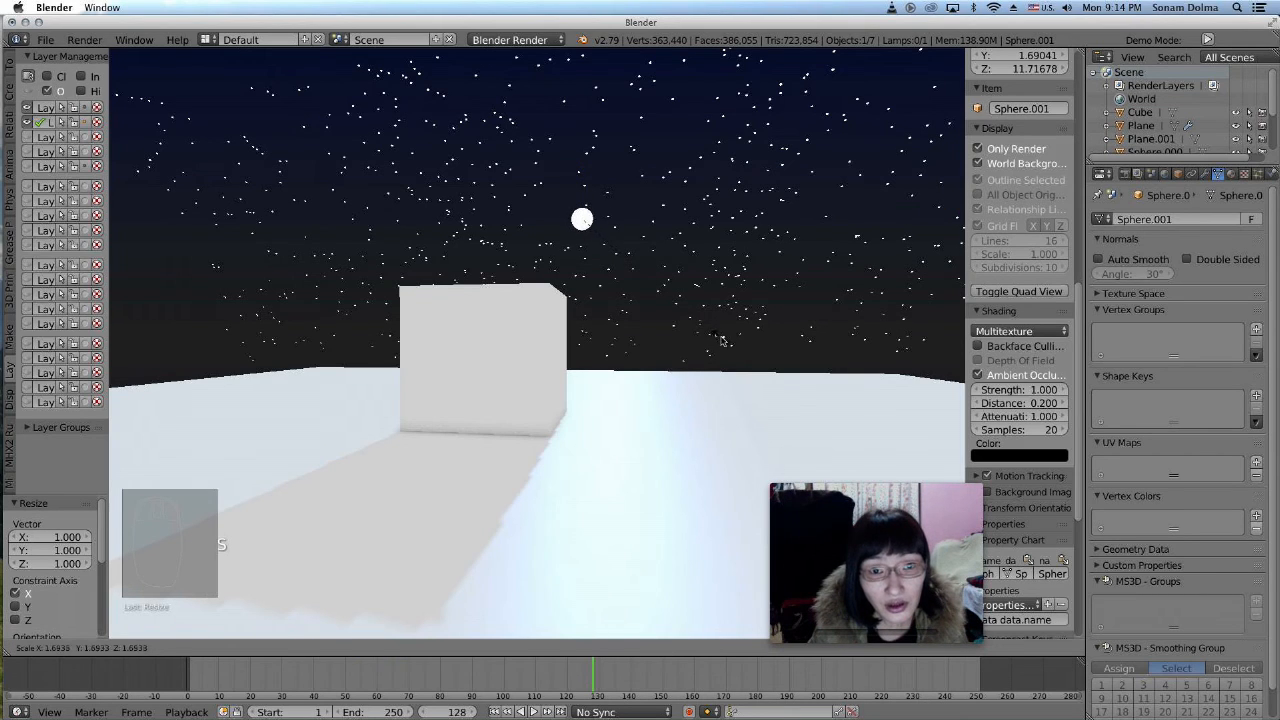
{"action": "left_click", "coordinate": [722, 340]}
{"action": "key", "text": "s"}
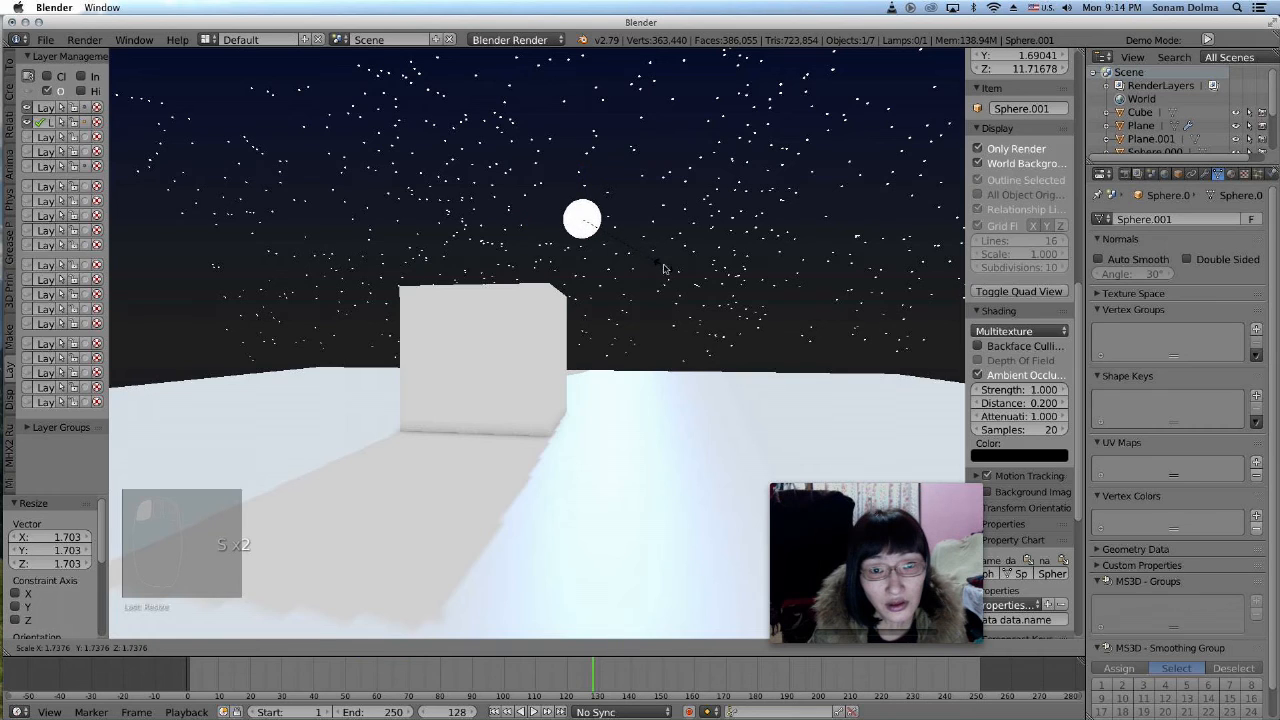
{"action": "left_click", "coordinate": [657, 267]}
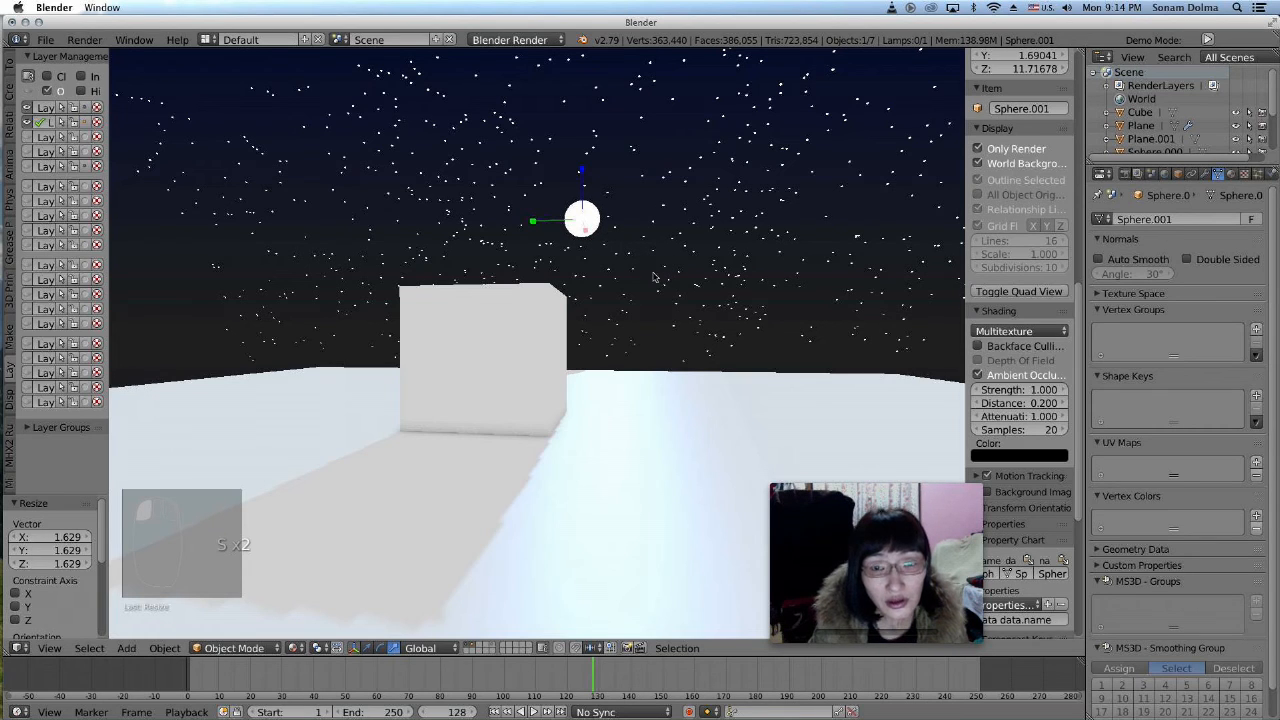
{"action": "key", "text": "s"}
{"action": "left_click", "coordinate": [636, 292]}
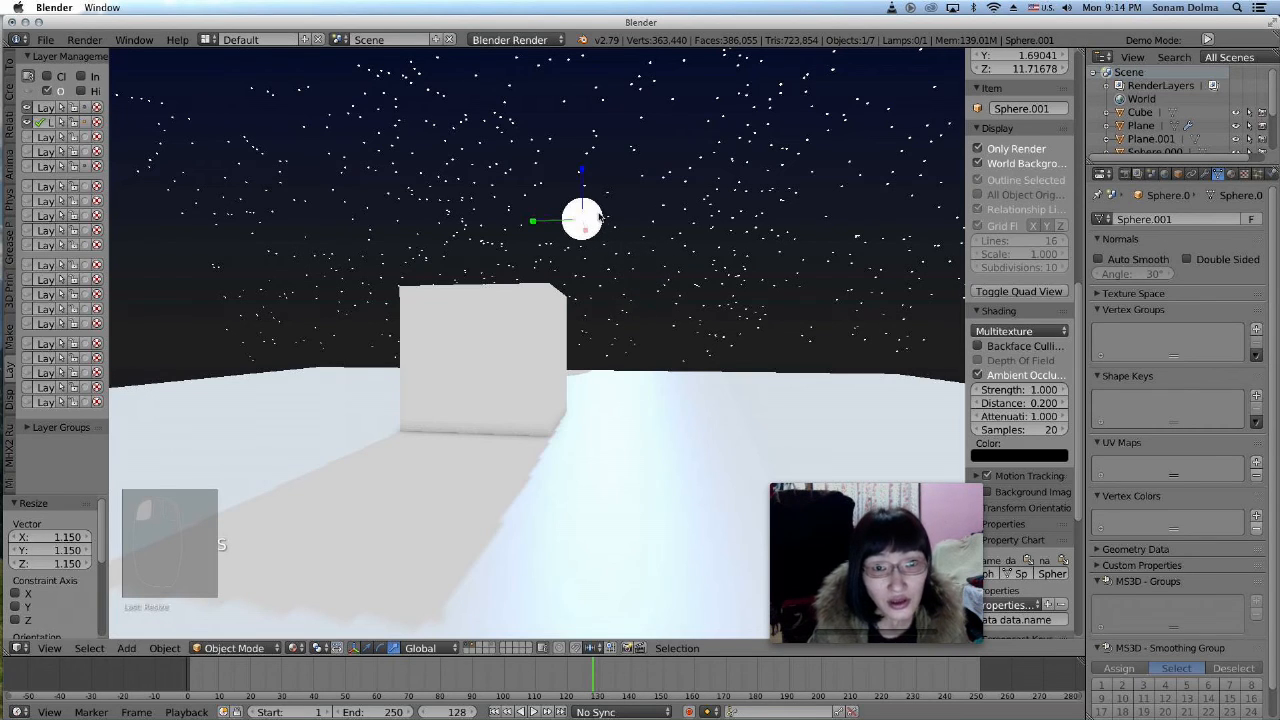
{"action": "key", "text": "s"}
{"action": "left_click", "coordinate": [684, 304]}
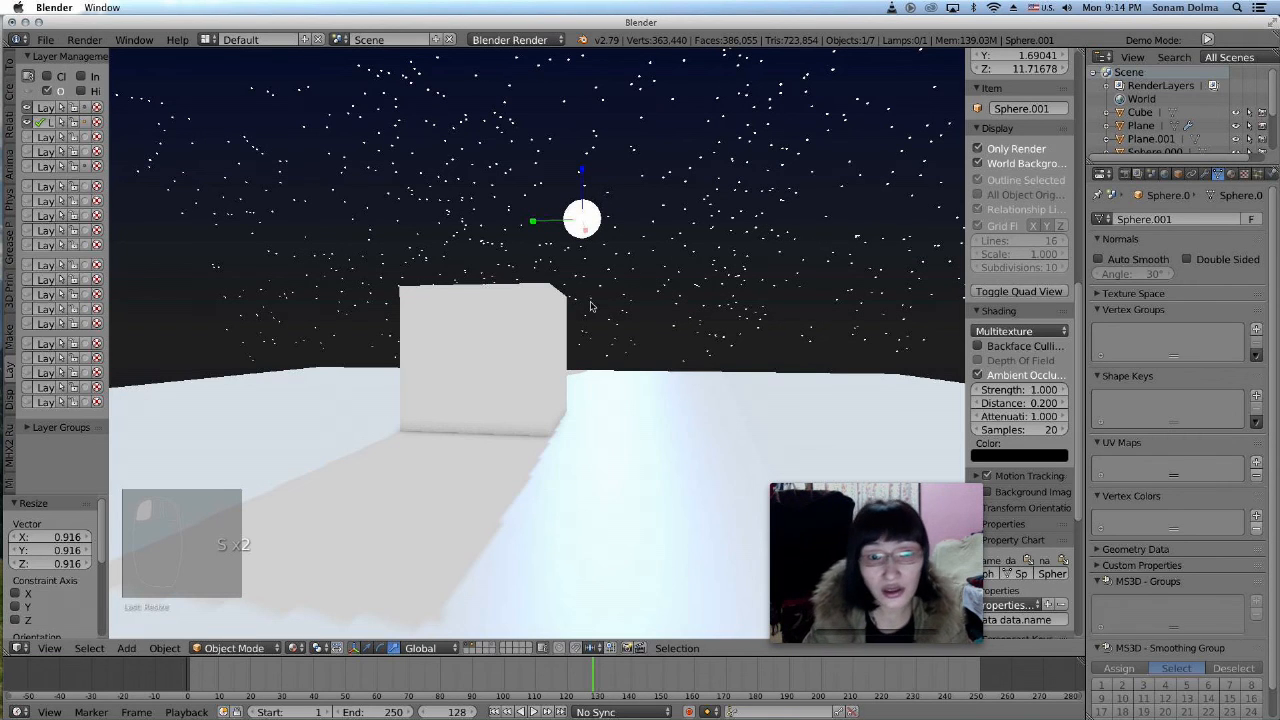
- Select the ground plane and set the world's Environment Lighting energy to 0.05, followed by 0.09
{"action": "scroll", "coordinate": [591, 302], "scroll_direction": "down", "scroll_amount": 1}
{"action": "middle_click_drag", "start_coordinate": [618, 305], "coordinate": [660, 206]}
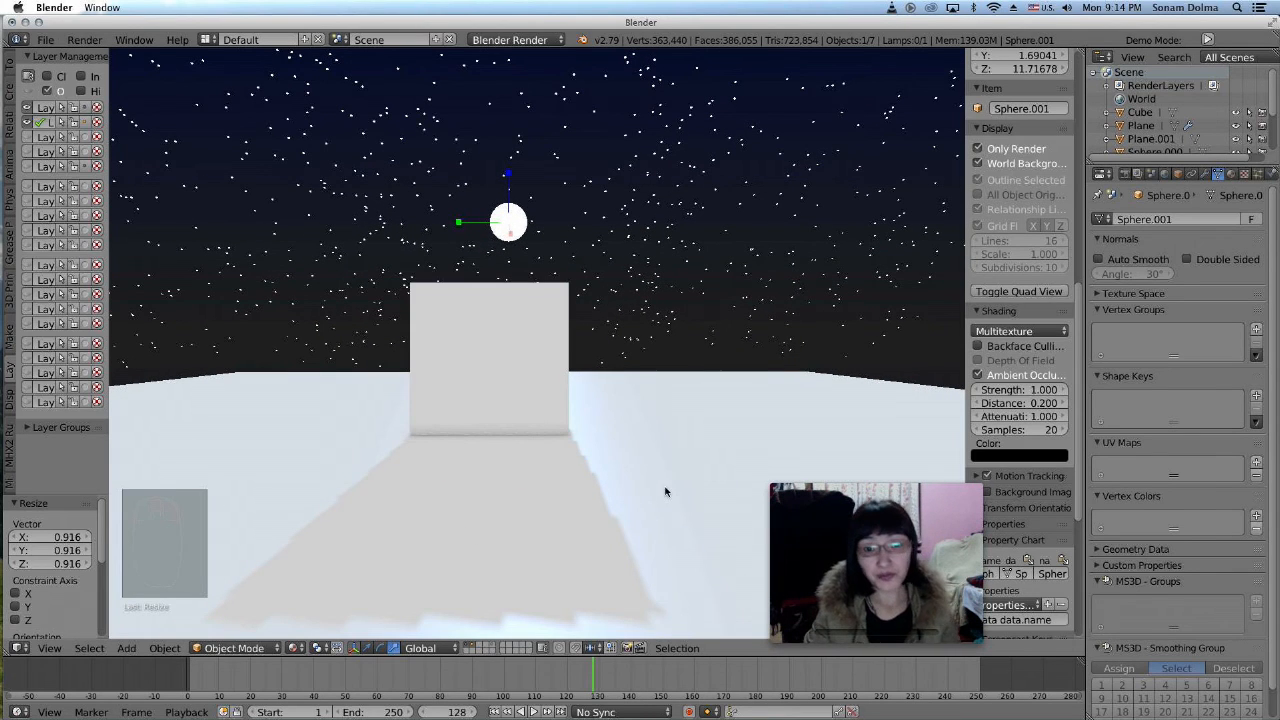
{"action": "right_click", "coordinate": [666, 460]}
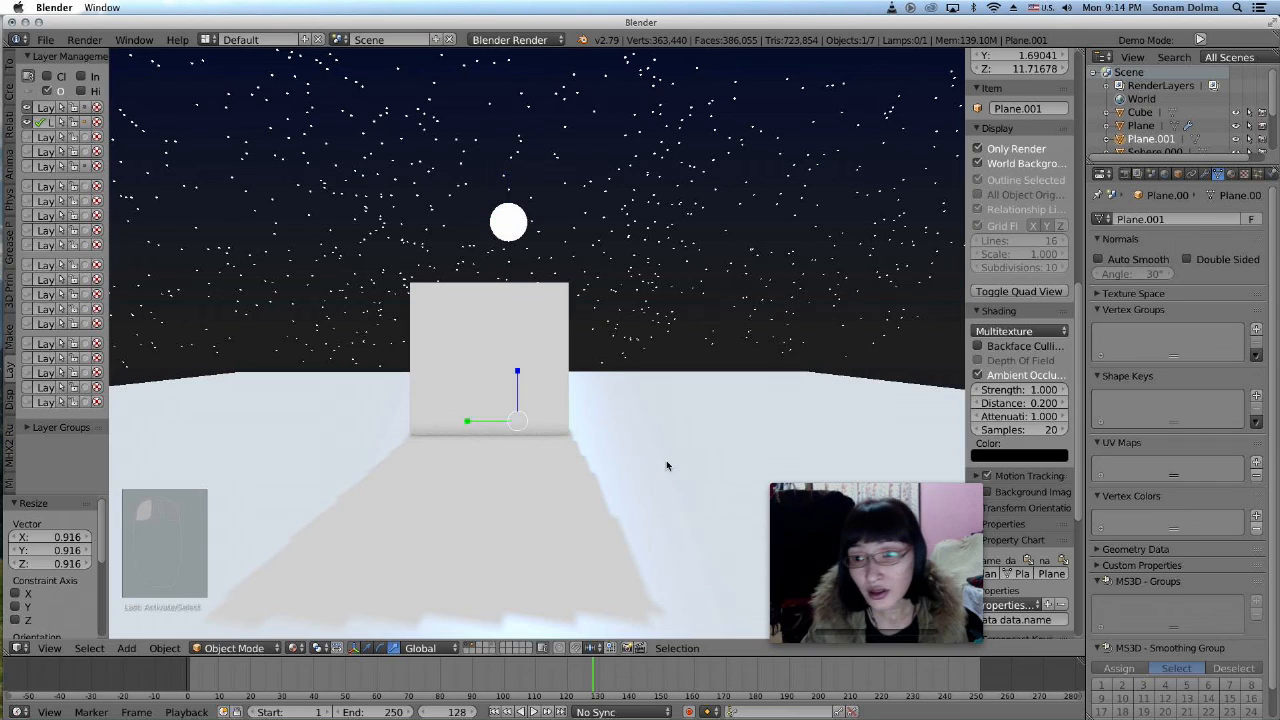
{"action": "left_click", "coordinate": [1165, 175]}
{"action": "left_click", "coordinate": [1153, 492]}
{"action": "type", "text": "0.05"}
{"action": "key", "text": "Return"}
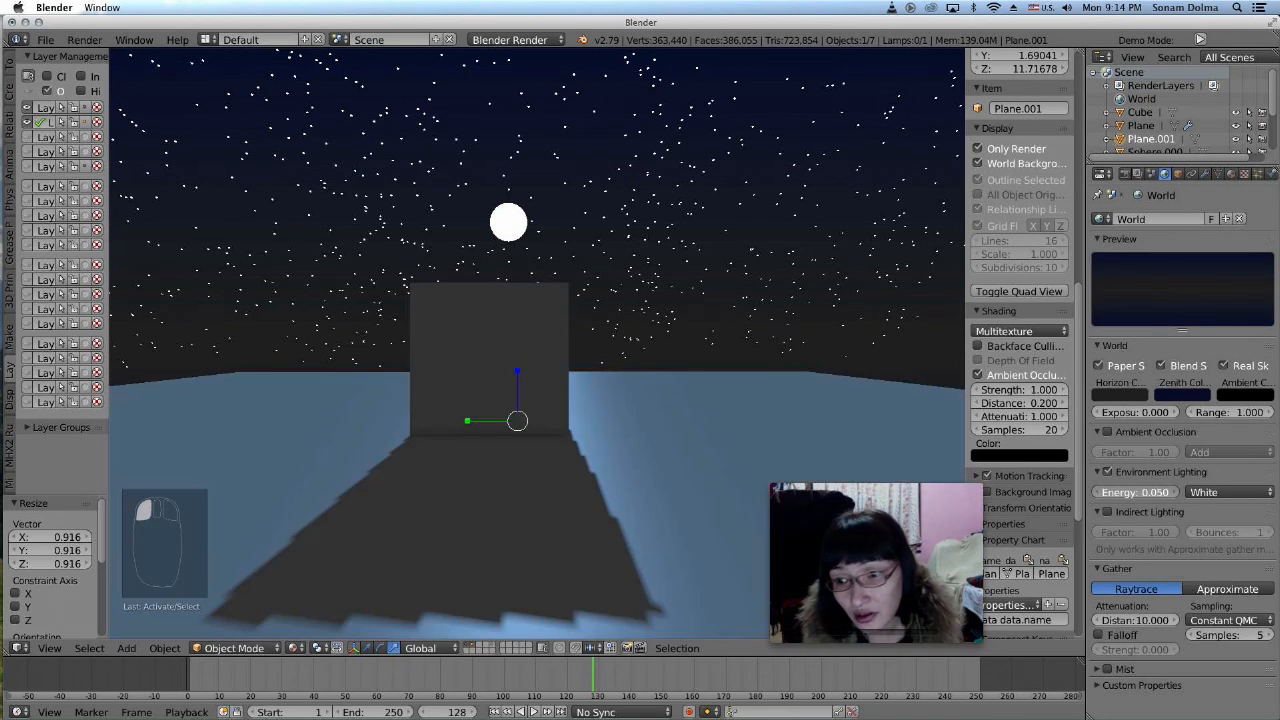
{"action": "mouse_move", "coordinate": [1135, 492]}
{"action": "left_mouse_down"}
{"action": "mouse_move", "coordinate": [1165, 492]}
{"action": "mouse_move", "coordinate": [1128, 492]}
{"action": "left_mouse_up"}
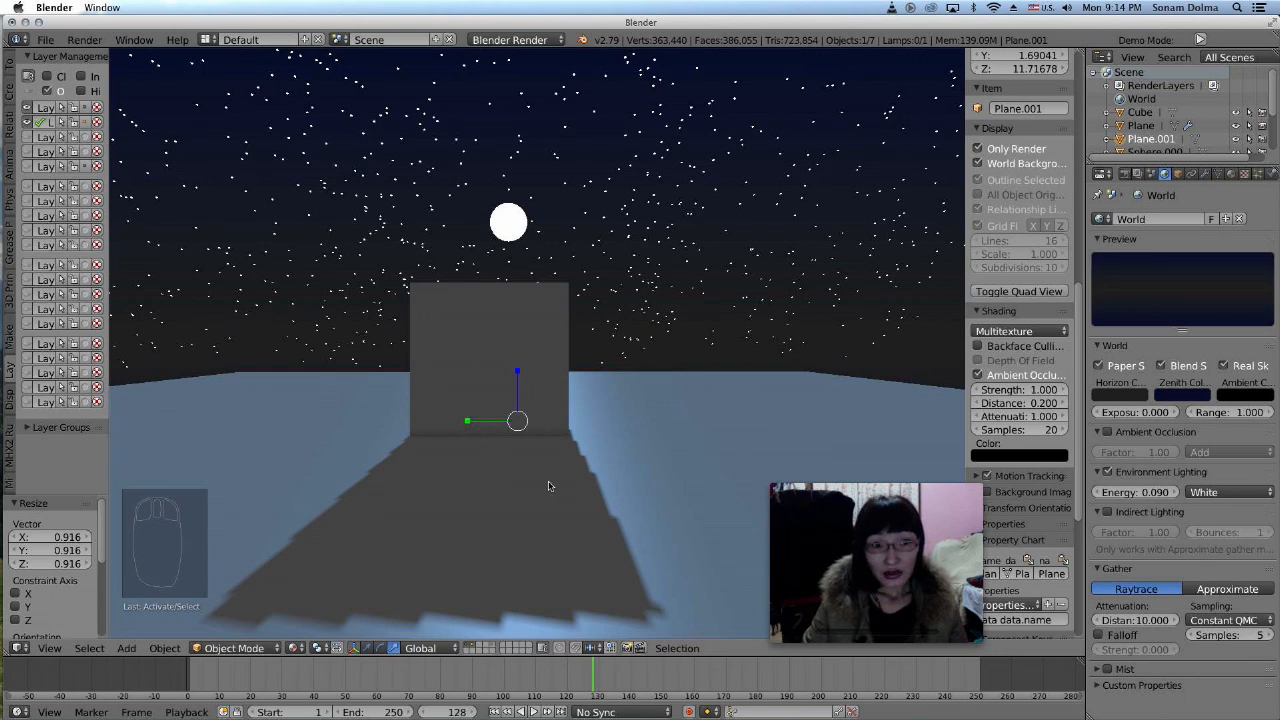
- Move the moon sphere about 0.77 units along Y and 0.3 units along Z, above the cube
{"action": "right_click", "coordinate": [508, 223]}
{"action": "key", "text": "g"}
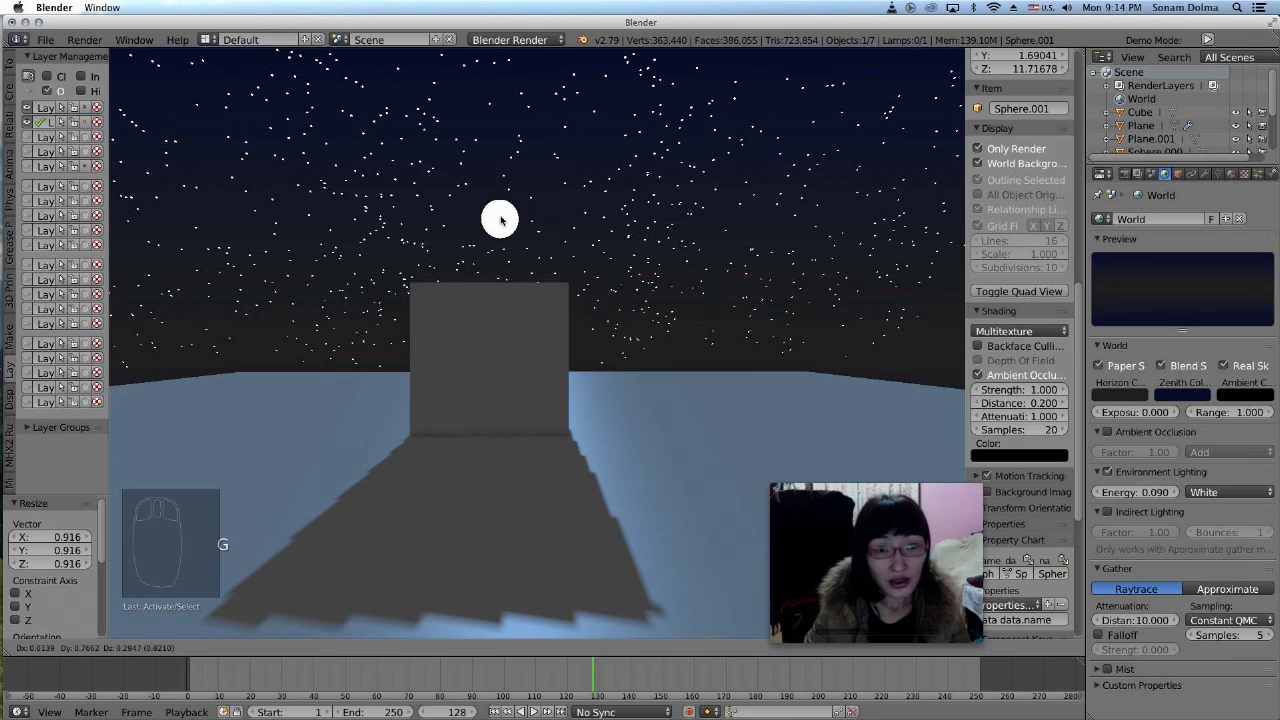
{"action": "left_click", "coordinate": [500, 218]}
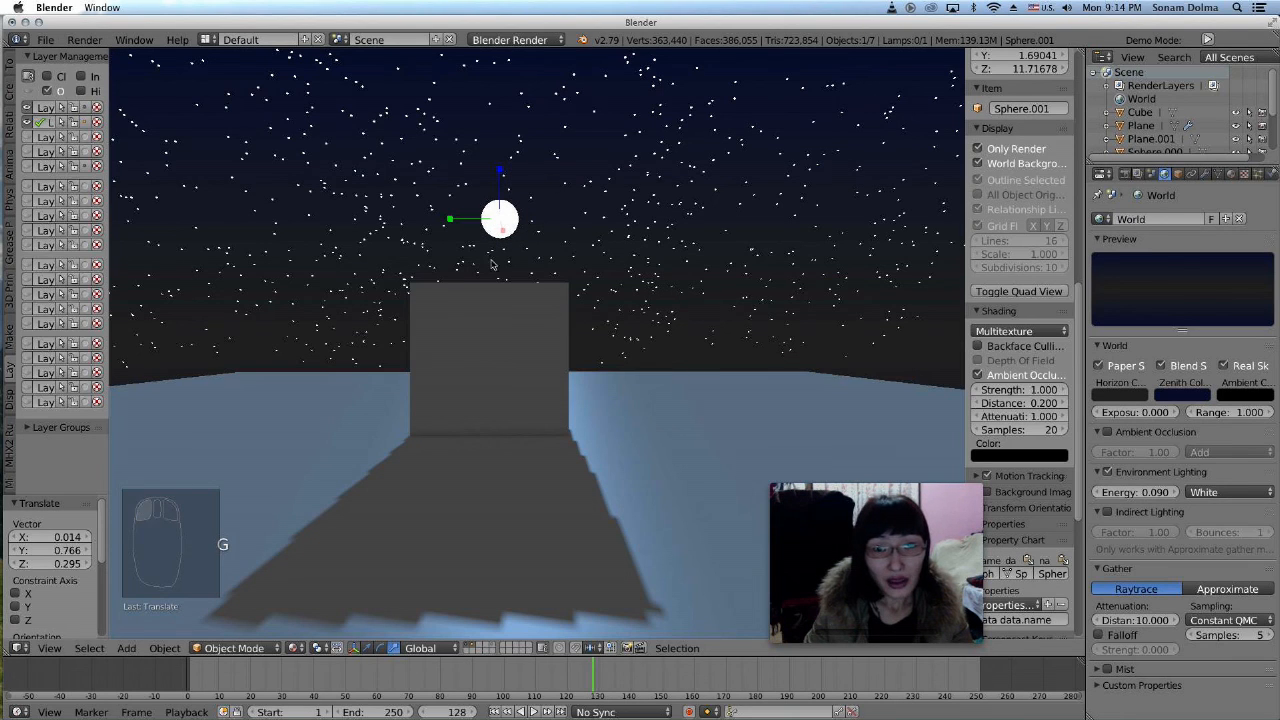